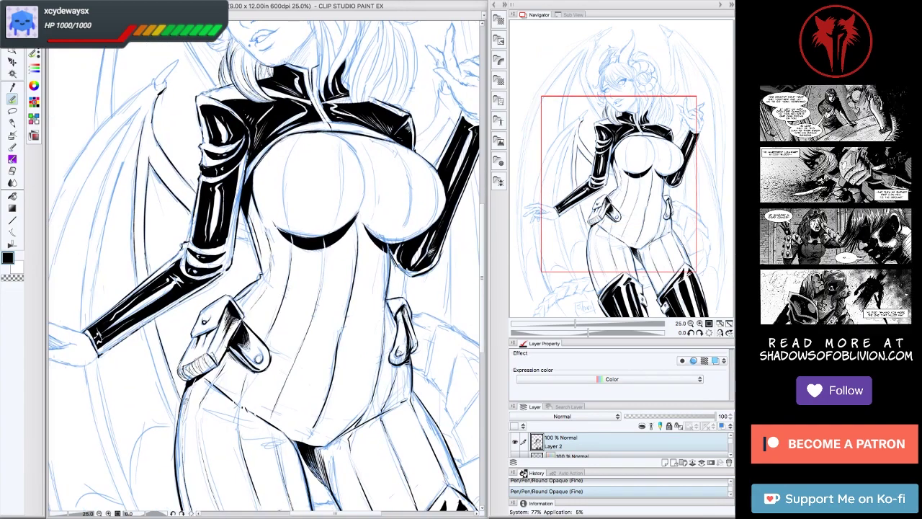
Ink the lower wing's membrane ribs in the area between the outstretched forearm and the thigh.
{"action": "key", "text": "ctrl+plus"}
{"action": "left_click_drag", "start_coordinate": [288, 360], "coordinate": [252, 173]}
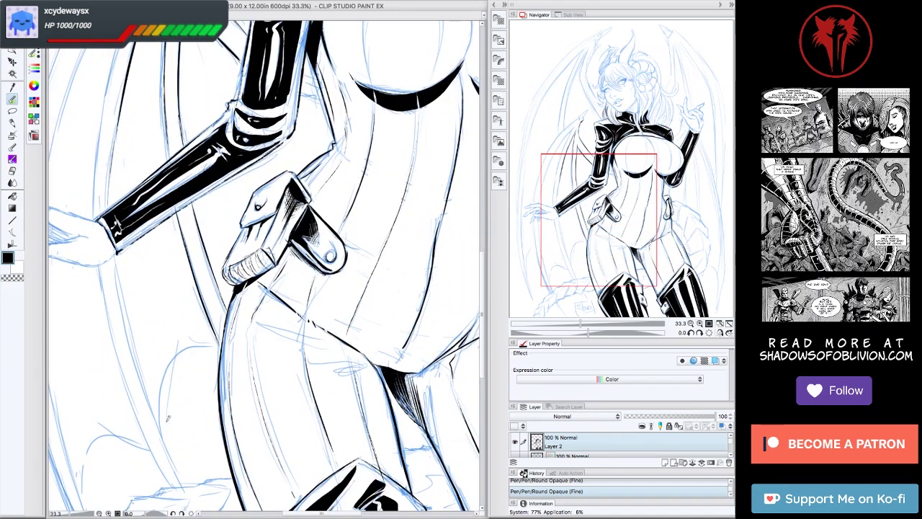
{"action": "left_click_drag", "start_coordinate": [208, 346], "coordinate": [162, 432]}
{"action": "left_click_drag", "start_coordinate": [137, 267], "coordinate": [144, 476]}
{"action": "mouse_move", "coordinate": [173, 295]}
{"action": "left_mouse_down"}
{"action": "mouse_move", "coordinate": [108, 486]}
{"action": "mouse_move", "coordinate": [198, 487]}
{"action": "left_mouse_up"}
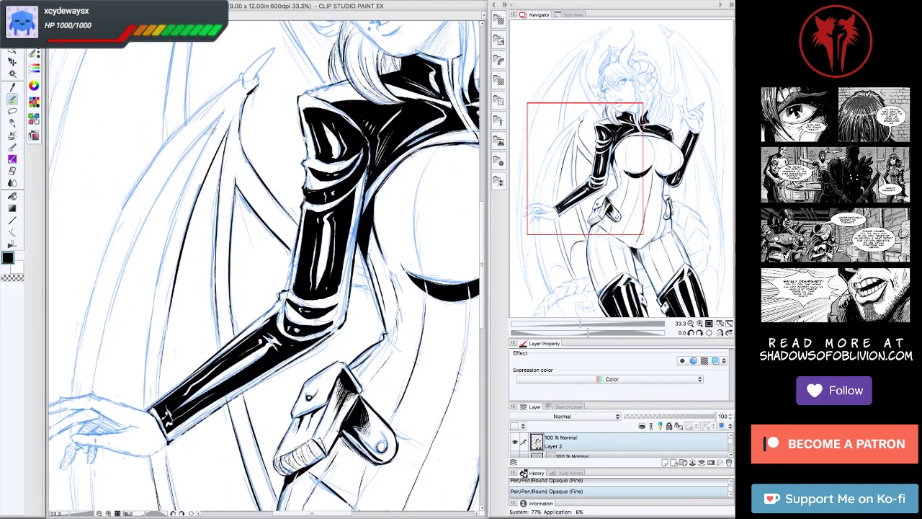
Ink the lower wing's long curved outer edge and the inner ribs running down behind the outstretched arm.
{"action": "key", "text": "minus"}
{"action": "key", "text": "minus"}
{"action": "left_click_drag", "start_coordinate": [180, 157], "coordinate": [150, 405]}
{"action": "left_click_drag", "start_coordinate": [160, 80], "coordinate": [159, 436]}
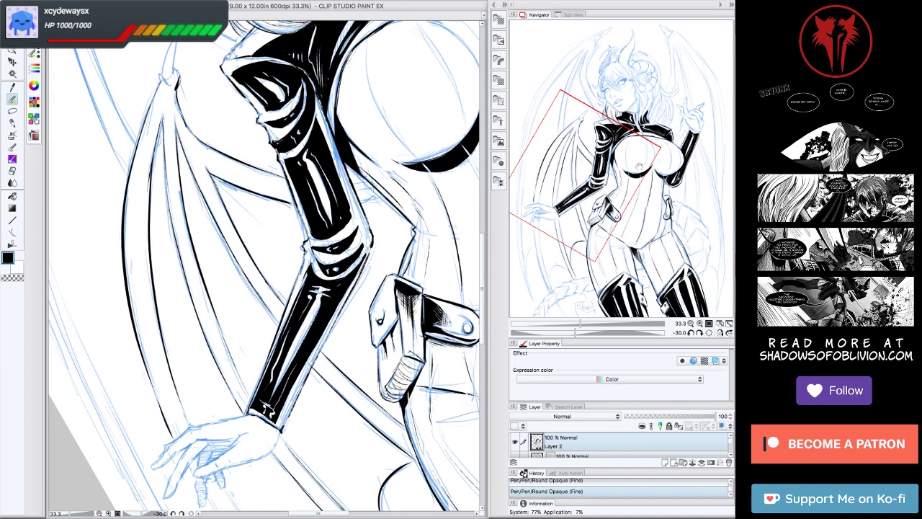
Ink the lower wing's claw and joint, and extend its ribs down to the scalloped membrane edge.
{"action": "left_click_drag", "start_coordinate": [288, 216], "coordinate": [367, 353]}
{"action": "left_click_drag", "start_coordinate": [241, 209], "coordinate": [255, 197]}
{"action": "left_click_drag", "start_coordinate": [253, 157], "coordinate": [244, 205]}
{"action": "left_click_drag", "start_coordinate": [288, 360], "coordinate": [317, 130]}
{"action": "mouse_move", "coordinate": [155, 299]}
{"action": "left_mouse_down"}
{"action": "mouse_move", "coordinate": [173, 216]}
{"action": "mouse_move", "coordinate": [259, 338]}
{"action": "mouse_move", "coordinate": [283, 13]}
{"action": "left_mouse_up"}
{"action": "mouse_move", "coordinate": [269, 59]}
{"action": "left_mouse_down"}
{"action": "mouse_move", "coordinate": [175, 309]}
{"action": "mouse_move", "coordinate": [193, 400]}
{"action": "mouse_move", "coordinate": [164, 273]}
{"action": "mouse_move", "coordinate": [216, 461]}
{"action": "left_mouse_up"}
{"action": "scroll", "coordinate": [193, 400], "scroll_direction": "down", "scroll_amount": 1}
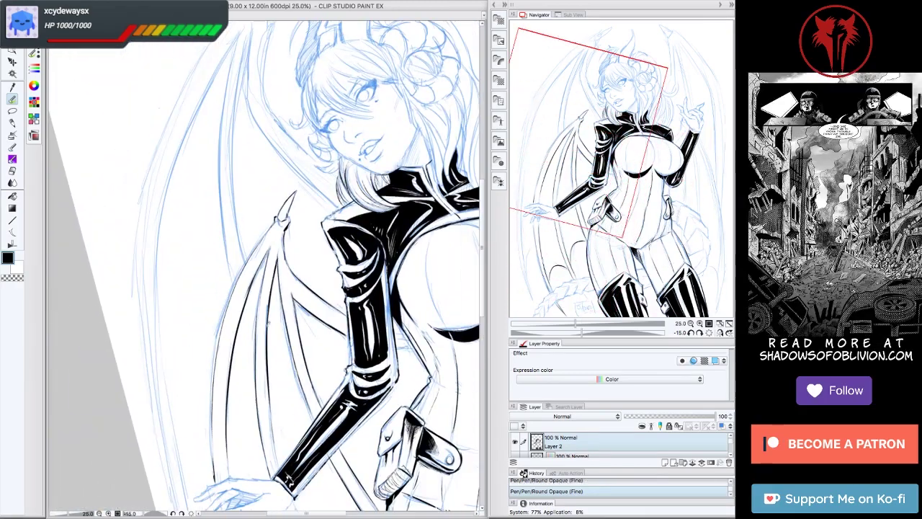
Add tapered shadow strokes and fine fold lines along the ribs of the lower wing's membrane.
{"action": "left_click_drag", "start_coordinate": [273, 260], "coordinate": [276, 324]}
{"action": "left_click_drag", "start_coordinate": [360, 324], "coordinate": [231, 216]}
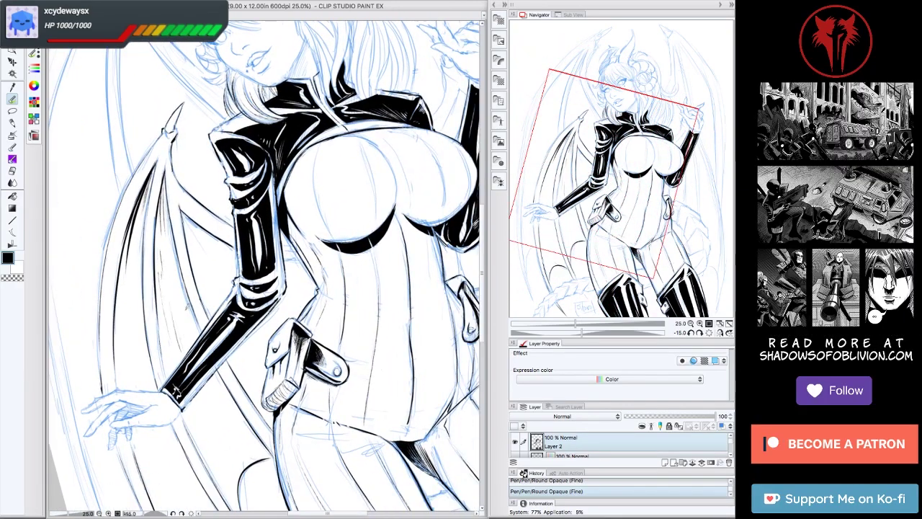
{"action": "key", "text": "asciicircum"}
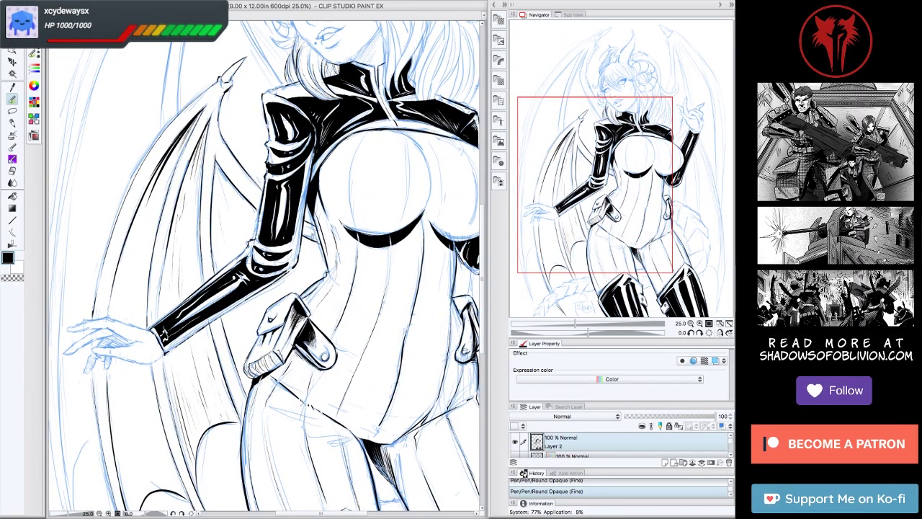
{"action": "left_click_drag", "start_coordinate": [216, 288], "coordinate": [270, 202]}
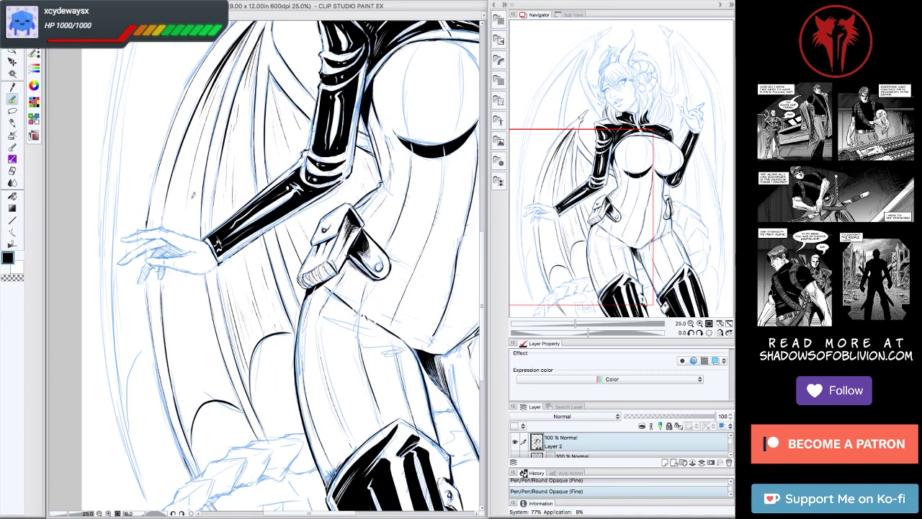
Ink the outstretched hand below the glove, outlining the fingers, thumb, palm and wrist over the sketch.
{"action": "key", "text": "ctrl+plus"}
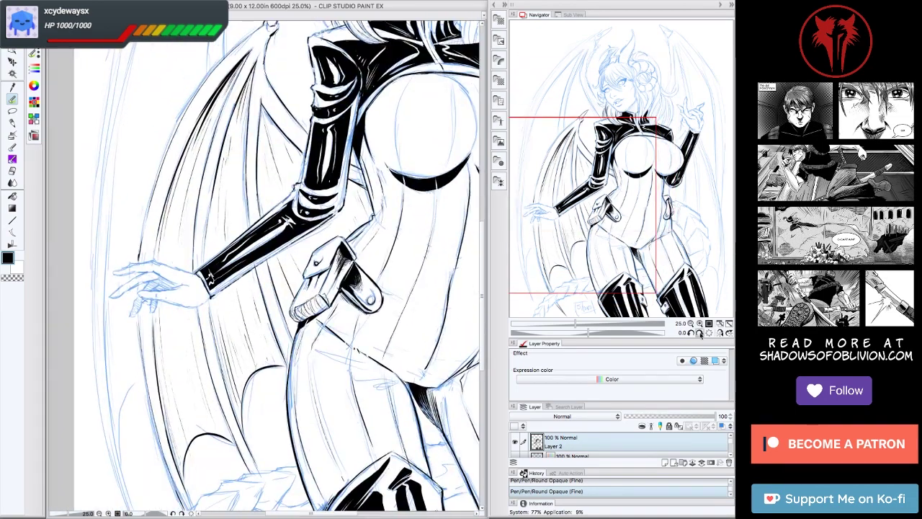
{"action": "key", "text": "asciicircum"}
{"action": "key", "text": "asciicircum"}
{"action": "key", "text": "asciicircum"}
{"action": "key", "text": "asciicircum"}
{"action": "mouse_move", "coordinate": [121, 146]}
{"action": "left_mouse_down"}
{"action": "mouse_move", "coordinate": [152, 152]}
{"action": "mouse_move", "coordinate": [146, 188]}
{"action": "left_mouse_up"}
{"action": "left_click_drag", "start_coordinate": [149, 187], "coordinate": [147, 224]}
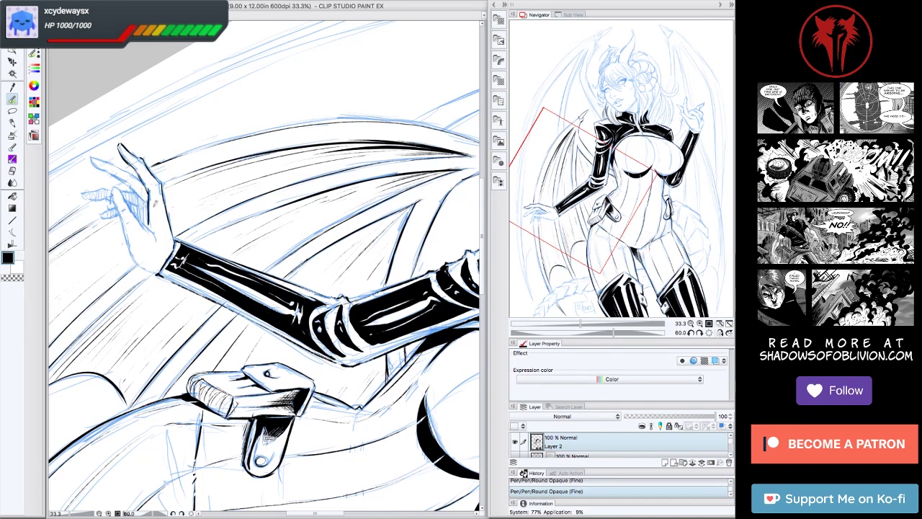
{"action": "left_click_drag", "start_coordinate": [109, 183], "coordinate": [119, 195]}
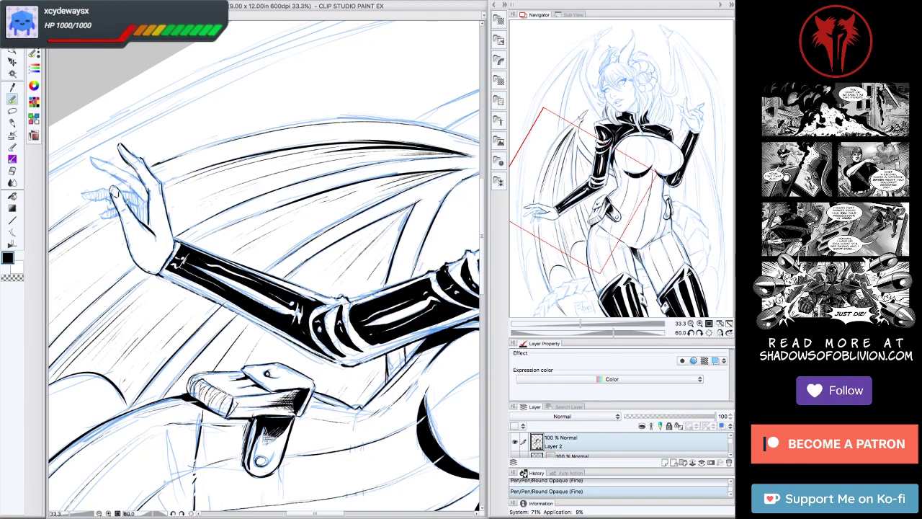
{"action": "key", "text": "^"}
{"action": "key", "text": "ctrl+plus"}
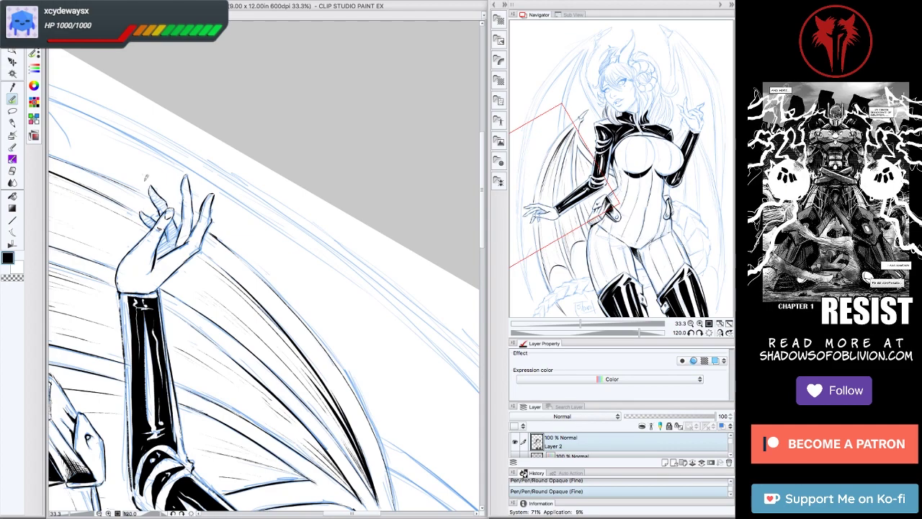
Ink both edges of the upper wing's arm from the shoulder up to the claw joint beside the head.
{"action": "key", "text": "minus"}
{"action": "key", "text": "minus"}
{"action": "key", "text": "minus"}
{"action": "key", "text": "minus"}
{"action": "key", "text": "minus"}
{"action": "key", "text": "minus"}
{"action": "key", "text": "minus"}
{"action": "key", "text": "minus"}
{"action": "key", "text": "ctrl+minus"}
{"action": "scroll", "coordinate": [266, 266], "scroll_direction": "up", "scroll_amount": 5}
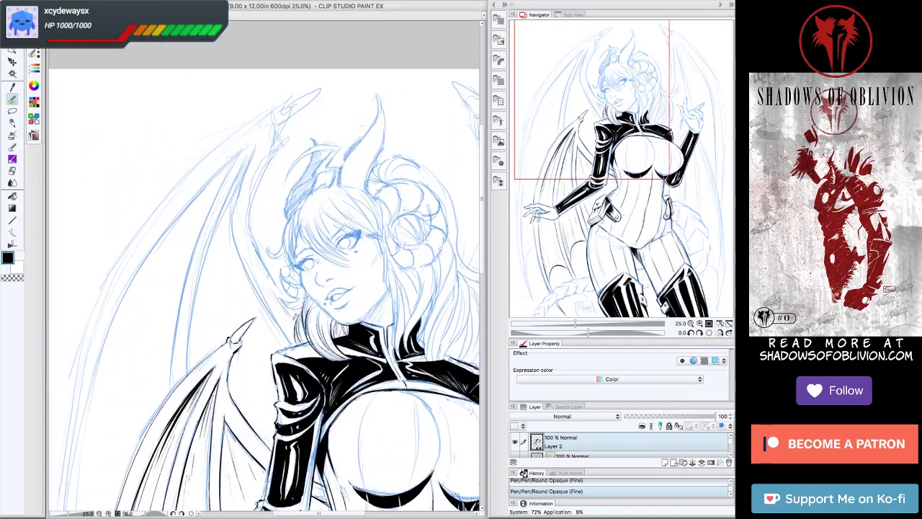
{"action": "key", "text": "minus"}
{"action": "key", "text": "minus"}
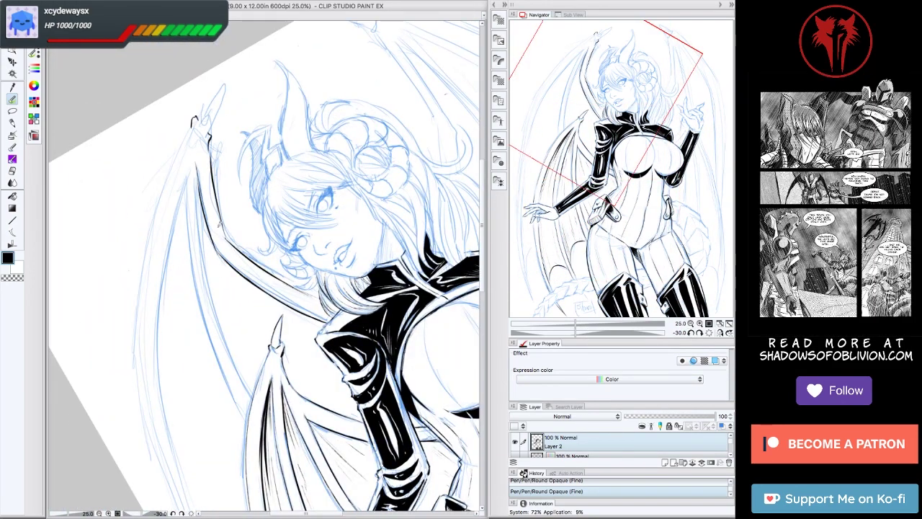
Ink the upper wing's inner ribs from the claw joint down toward the lower wing.
{"action": "key", "text": "ctrl+minus"}
{"action": "key", "text": "ctrl+plus"}
{"action": "key", "text": "minus"}
{"action": "key", "text": "minus"}
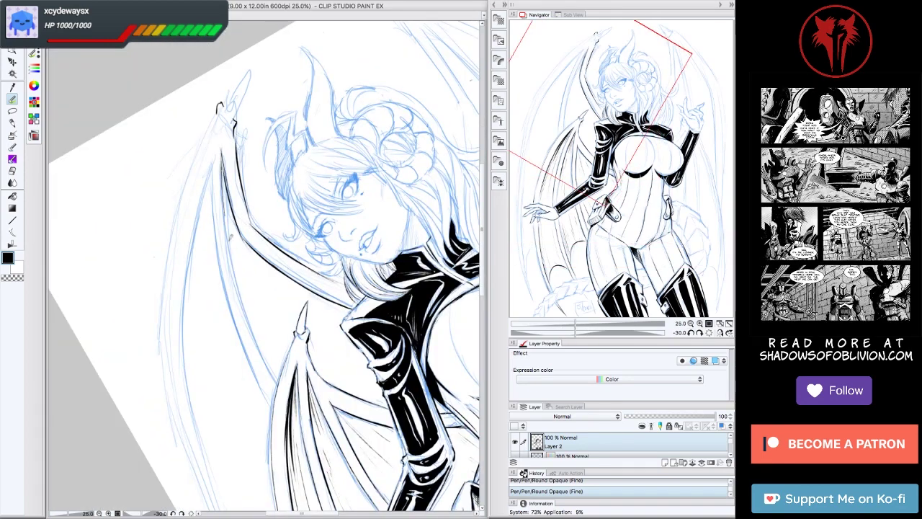
{"action": "left_click_drag", "start_coordinate": [257, 346], "coordinate": [212, 157]}
{"action": "left_click_drag", "start_coordinate": [253, 376], "coordinate": [218, 255]}
Ink the claw at the tip of the upper wing, undoing the first strokes and redrawing its outline.
{"action": "mouse_move", "coordinate": [234, 118]}
{"action": "left_mouse_down"}
{"action": "mouse_move", "coordinate": [227, 111]}
{"action": "mouse_move", "coordinate": [255, 69]}
{"action": "left_mouse_up"}
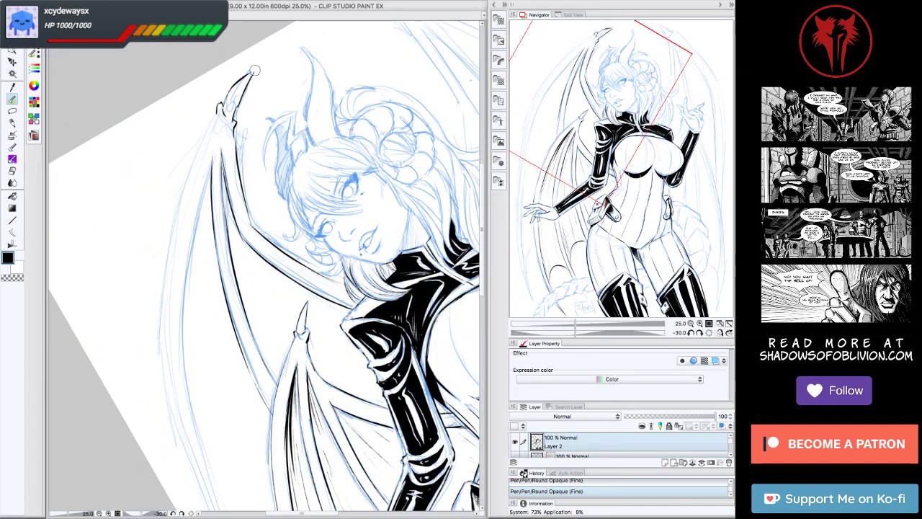
{"action": "key", "text": "ctrl+z"}
{"action": "key", "text": "ctrl+z"}
{"action": "left_click_drag", "start_coordinate": [219, 114], "coordinate": [250, 67]}
{"action": "key", "text": "plus"}
{"action": "key", "text": "plus"}
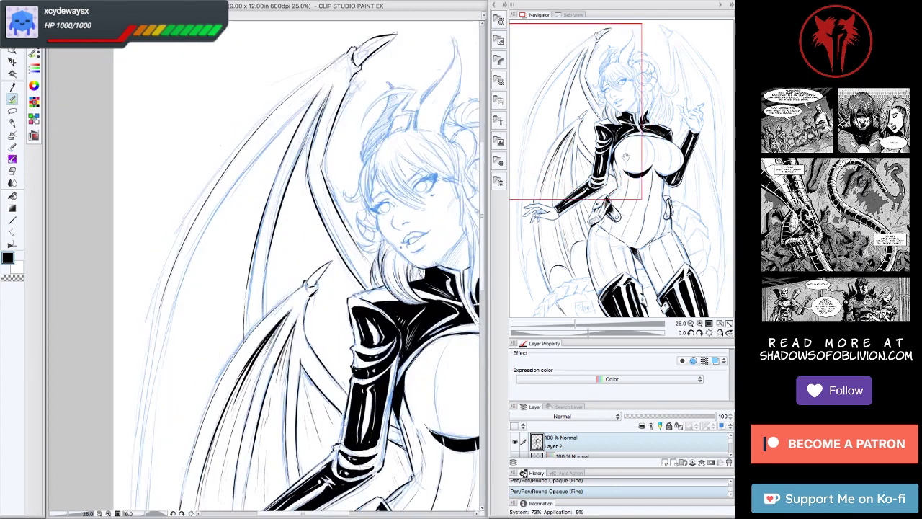
Ink the upper wing's outer edge down the full page and add fine fold lines to its membrane.
{"action": "key", "text": "ctrl+minus"}
{"action": "key", "text": "minus"}
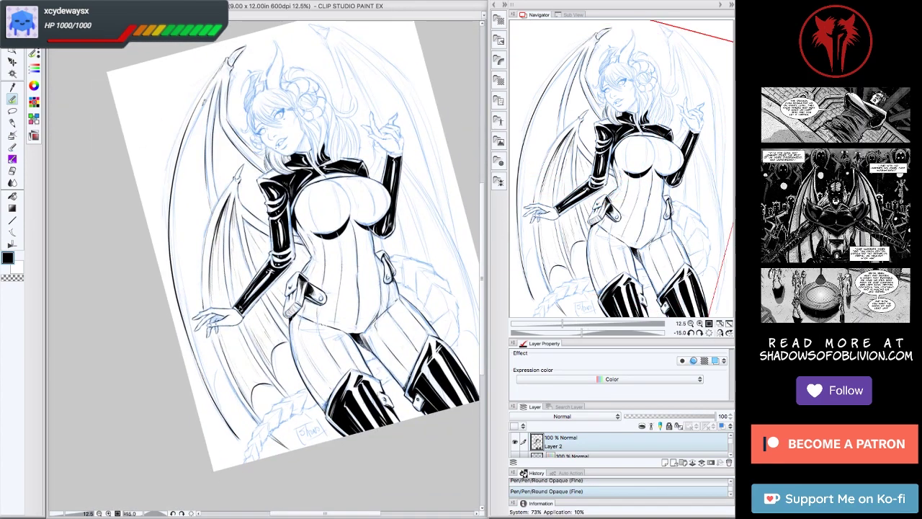
{"action": "left_click_drag", "start_coordinate": [177, 197], "coordinate": [216, 402]}
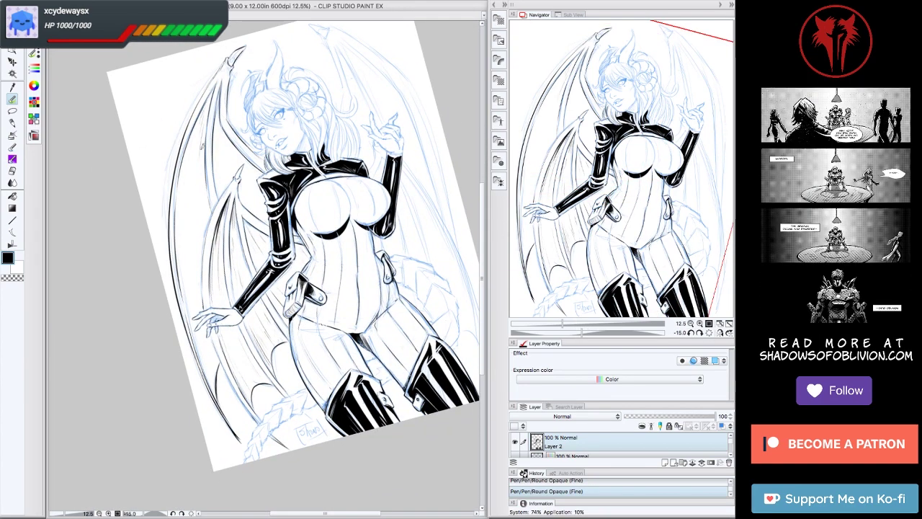
{"action": "left_click_drag", "start_coordinate": [189, 291], "coordinate": [194, 167]}
{"action": "scroll", "coordinate": [247, 267], "scroll_direction": "up", "scroll_amount": 2}
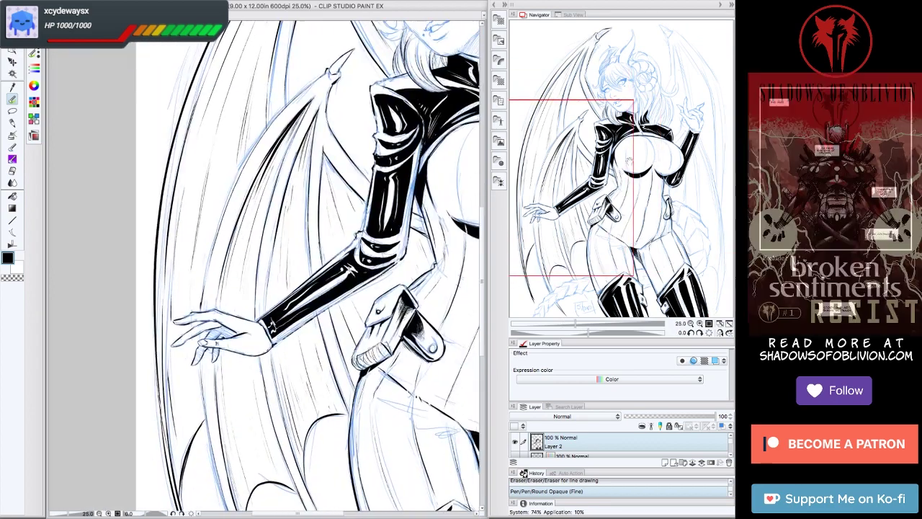
{"action": "scroll", "coordinate": [247, 268], "scroll_direction": "down", "scroll_amount": 2}
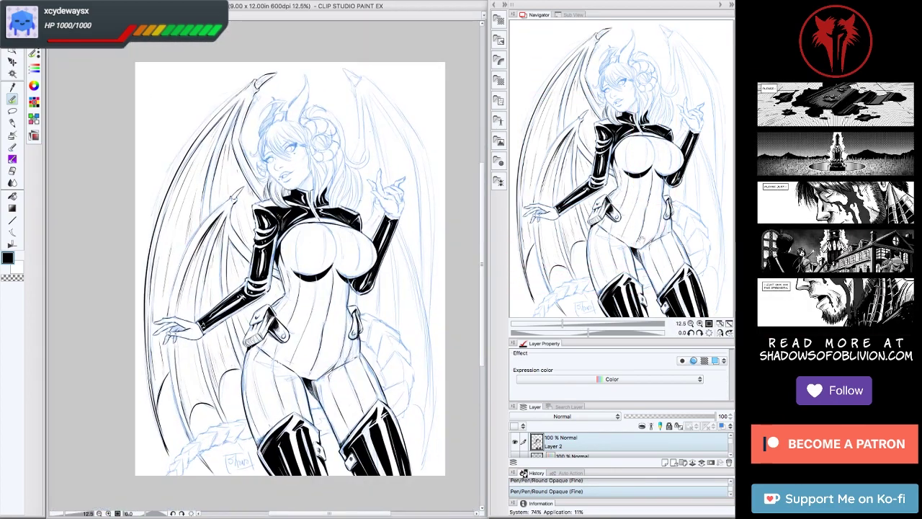
Ink the costume's curved seam lines over the chest, hiding the sketch layer at times to check the line art.
{"action": "left_click", "coordinate": [121, 35]}
{"action": "left_click", "coordinate": [118, 53]}
{"action": "scroll", "coordinate": [247, 268], "scroll_direction": "up", "scroll_amount": 2}
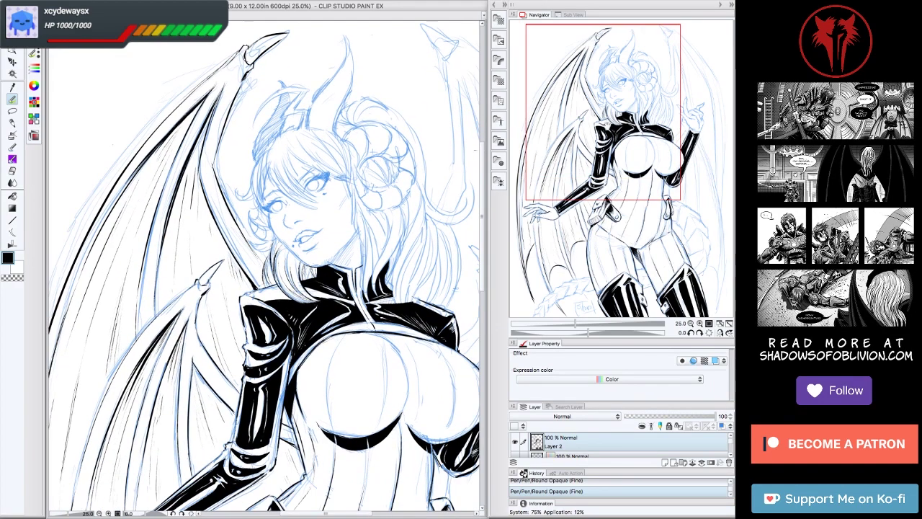
{"action": "left_click_drag", "start_coordinate": [266, 268], "coordinate": [123, 178]}
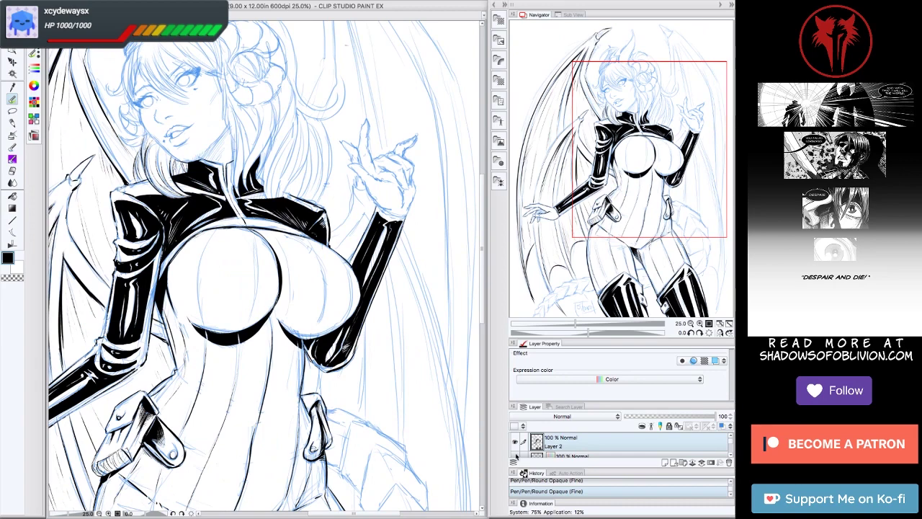
{"action": "left_click", "coordinate": [515, 455]}
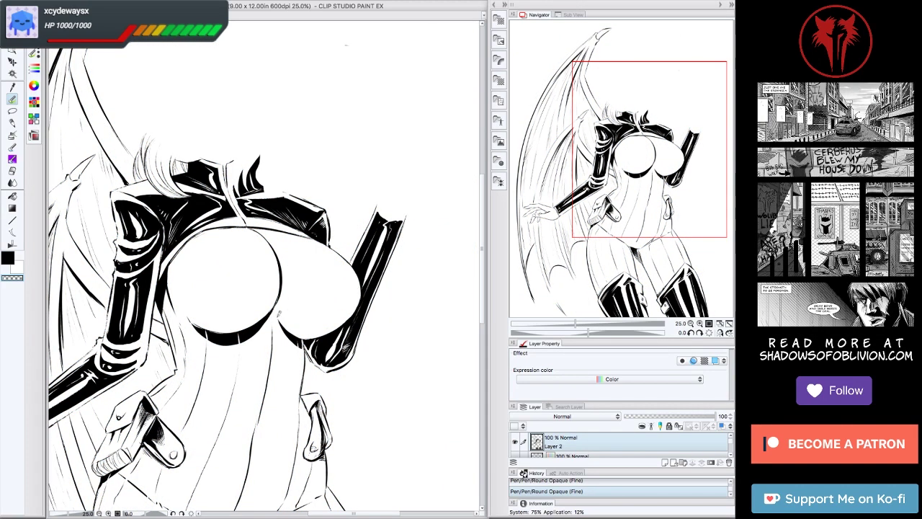
{"action": "left_click", "coordinate": [515, 456]}
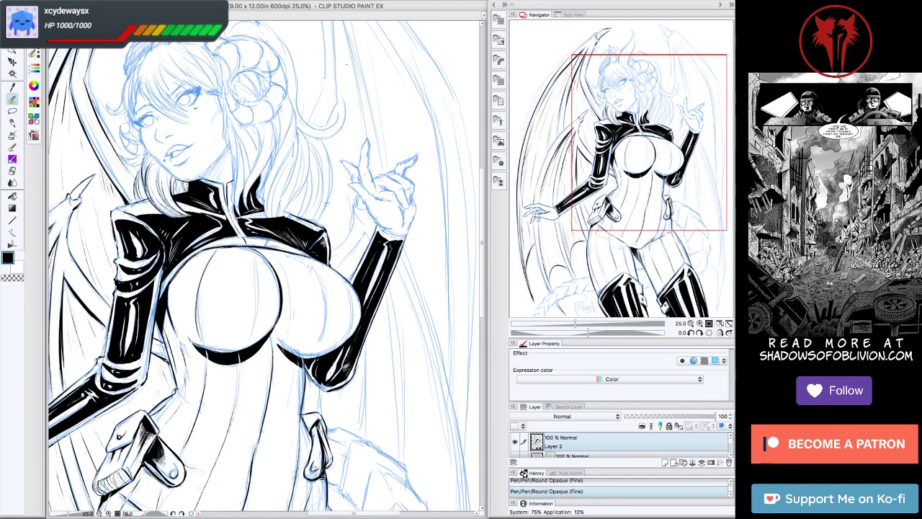
{"action": "left_click_drag", "start_coordinate": [336, 407], "coordinate": [355, 284]}
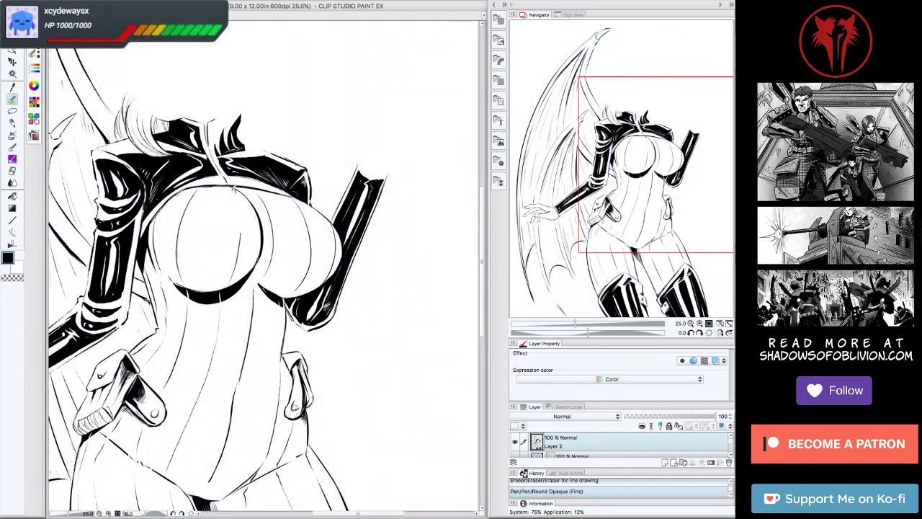
{"action": "left_click_drag", "start_coordinate": [234, 188], "coordinate": [229, 192]}
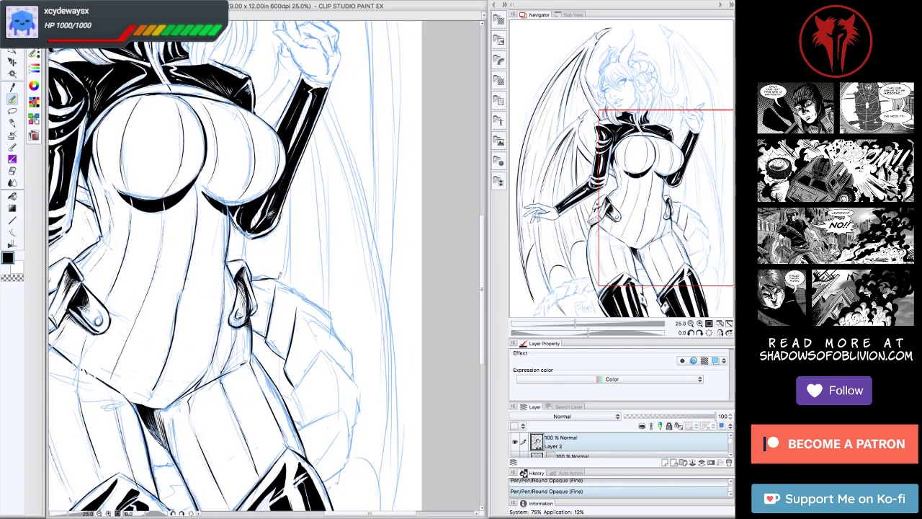
Ink the outlines of the overlapping tail segments curving behind the hip and thigh.
{"action": "key", "text": "minus"}
{"action": "key", "text": "minus"}
{"action": "key", "text": "minus"}
{"action": "key", "text": "minus"}
{"action": "key", "text": "asciicircum"}
{"action": "key", "text": "asciicircum"}
{"action": "key", "text": "asciicircum"}
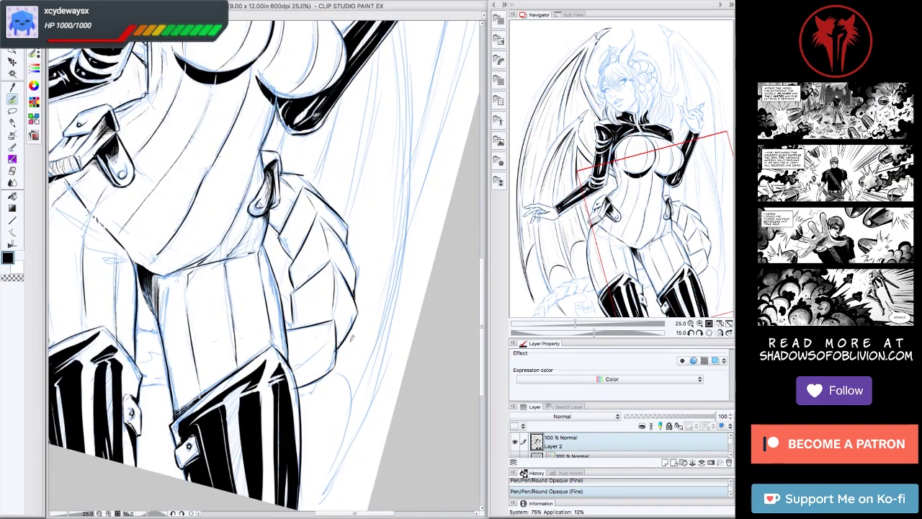
Add short curved detail lines inside the tail segments beside the hip.
{"action": "left_click_drag", "start_coordinate": [691, 236], "coordinate": [633, 238]}
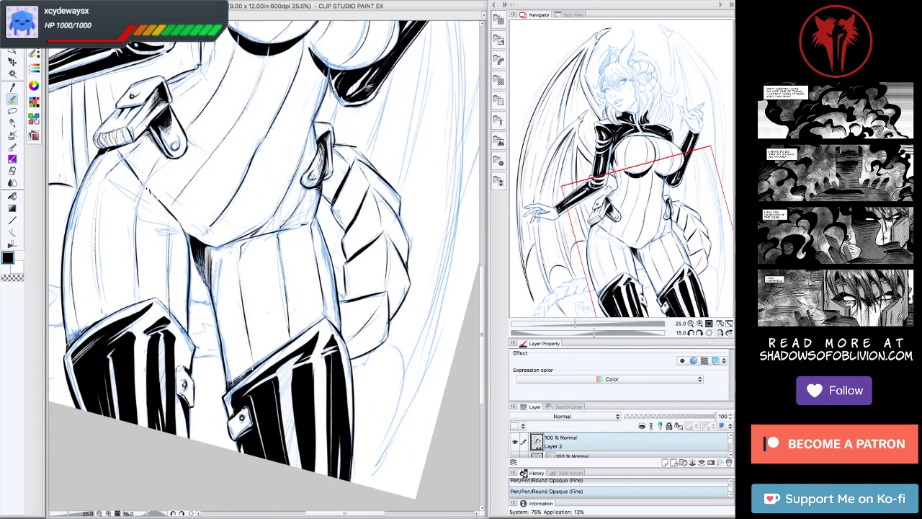
{"action": "left_click", "coordinate": [698, 334]}
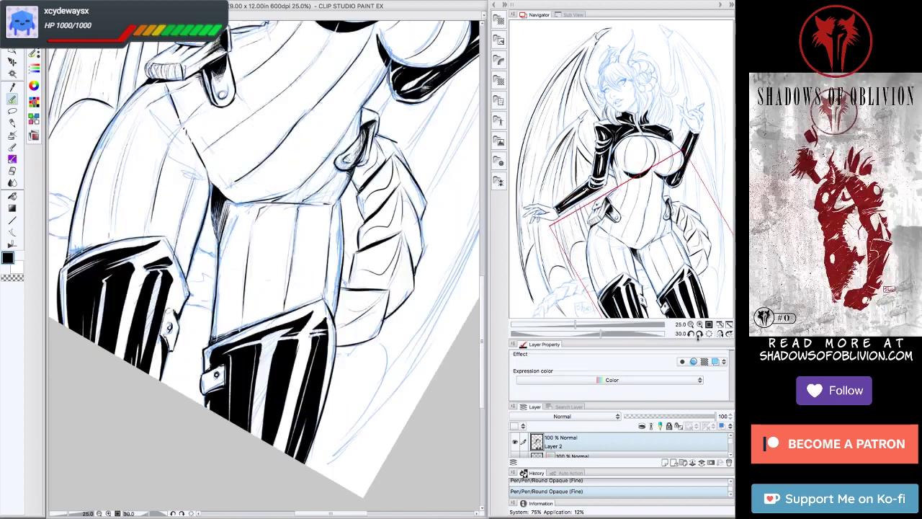
{"action": "left_click", "coordinate": [699, 333]}
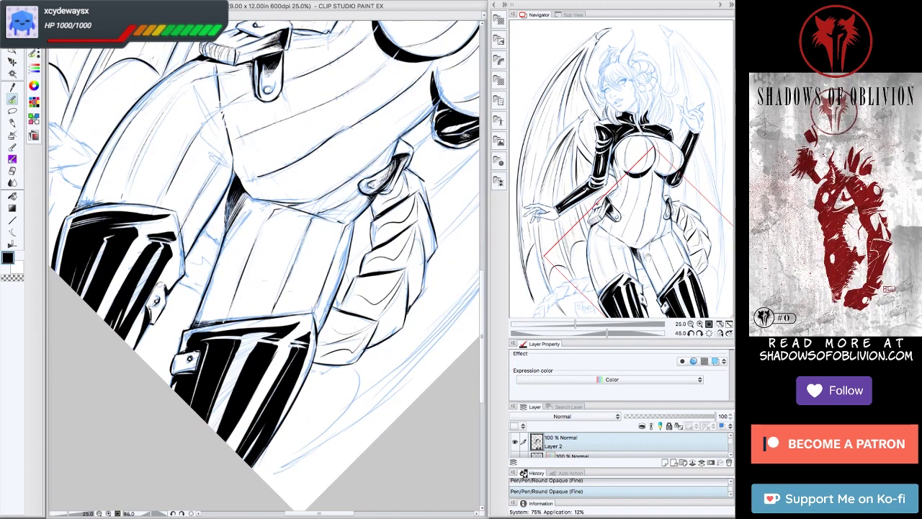
Ink the boxed artist signature and the segments of the tail's tip next to it, including their inner detail lines.
{"action": "key", "text": "minus"}
{"action": "key", "text": "minus"}
{"action": "key", "text": "minus"}
{"action": "key", "text": "minus"}
{"action": "key", "text": "minus"}
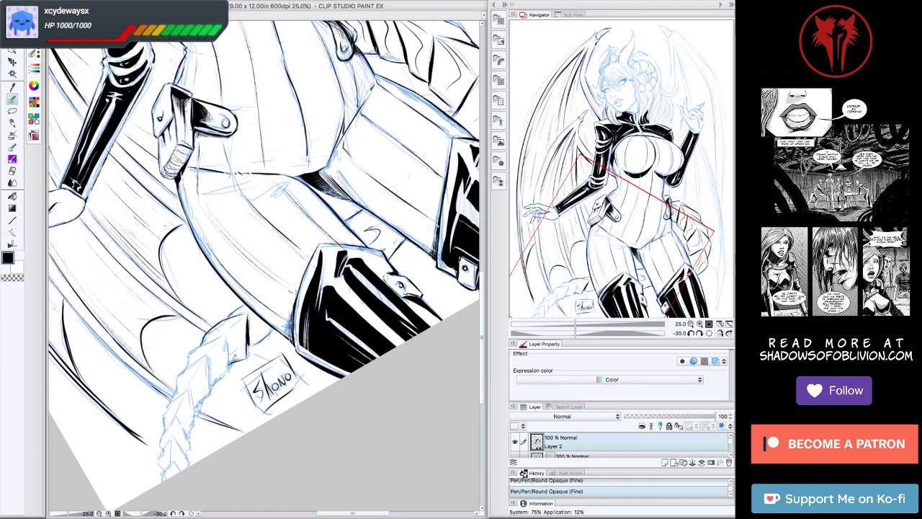
{"action": "mouse_move", "coordinate": [223, 360]}
{"action": "left_mouse_down"}
{"action": "mouse_move", "coordinate": [237, 327]}
{"action": "mouse_move", "coordinate": [212, 392]}
{"action": "mouse_move", "coordinate": [211, 357]}
{"action": "mouse_move", "coordinate": [193, 381]}
{"action": "mouse_move", "coordinate": [231, 334]}
{"action": "mouse_move", "coordinate": [245, 335]}
{"action": "mouse_move", "coordinate": [160, 450]}
{"action": "left_mouse_up"}
{"action": "left_click_drag", "start_coordinate": [194, 430], "coordinate": [175, 466]}
{"action": "left_click_drag", "start_coordinate": [196, 389], "coordinate": [191, 422]}
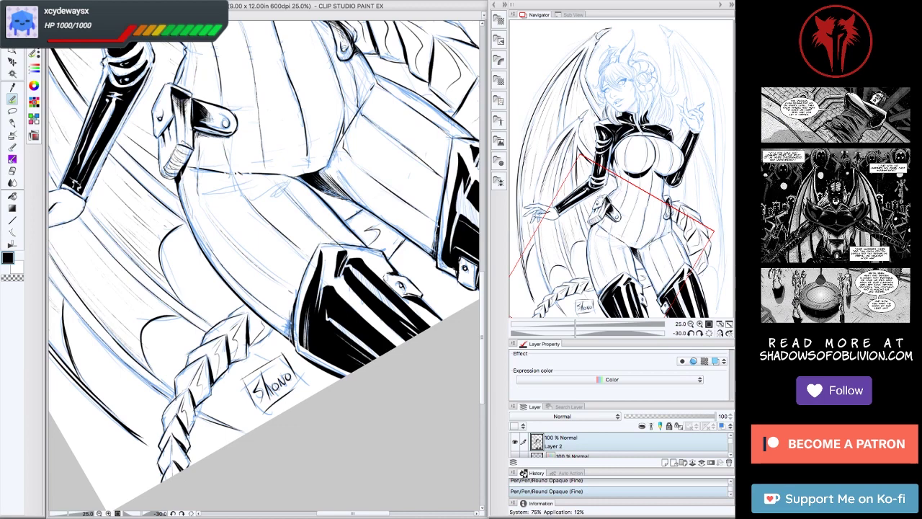
Examine the whole page of line art with the sketch layer hidden, with and without the palettes.
{"action": "key", "text": "ctrl+0"}
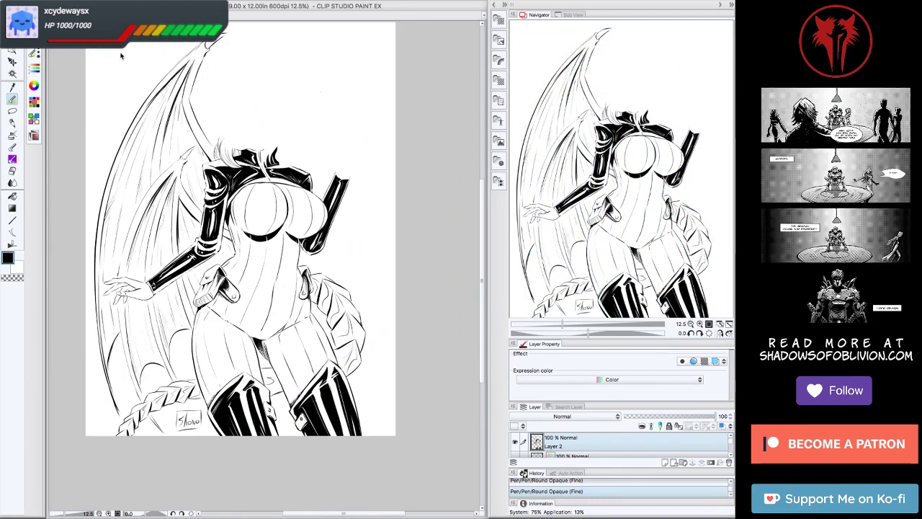
{"action": "key", "text": "Tab"}
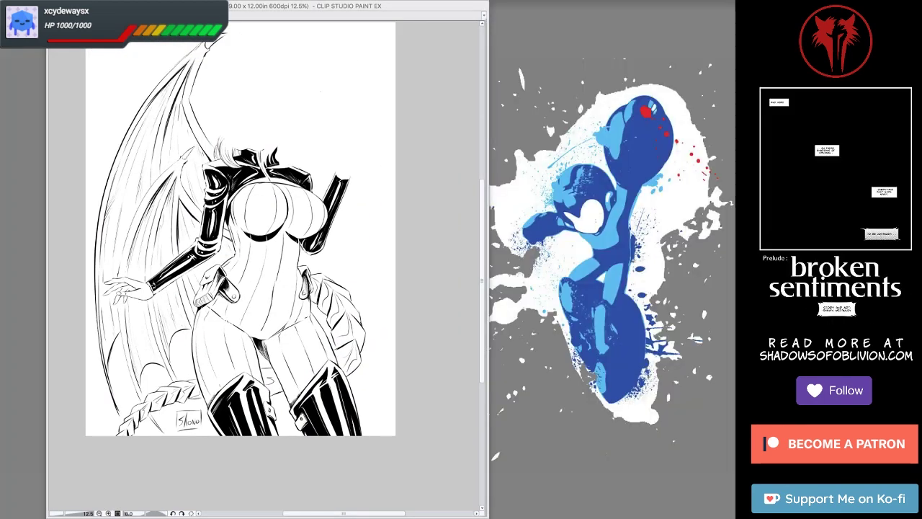
{"action": "key", "text": "Tab"}
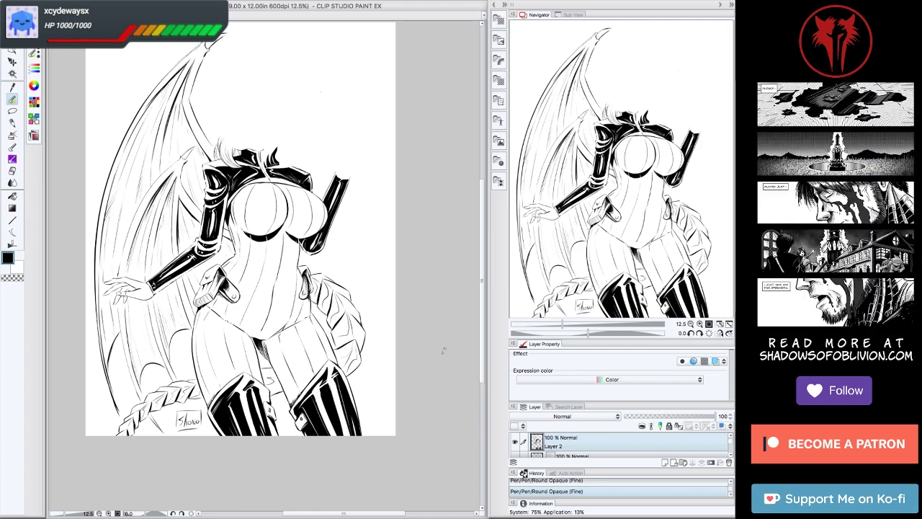
Show the blue sketch layer again and ink the raised hand with its fingers, palm and wrist.
{"action": "left_click", "coordinate": [514, 441]}
{"action": "scroll", "coordinate": [443, 351], "scroll_direction": "up", "scroll_amount": 1}
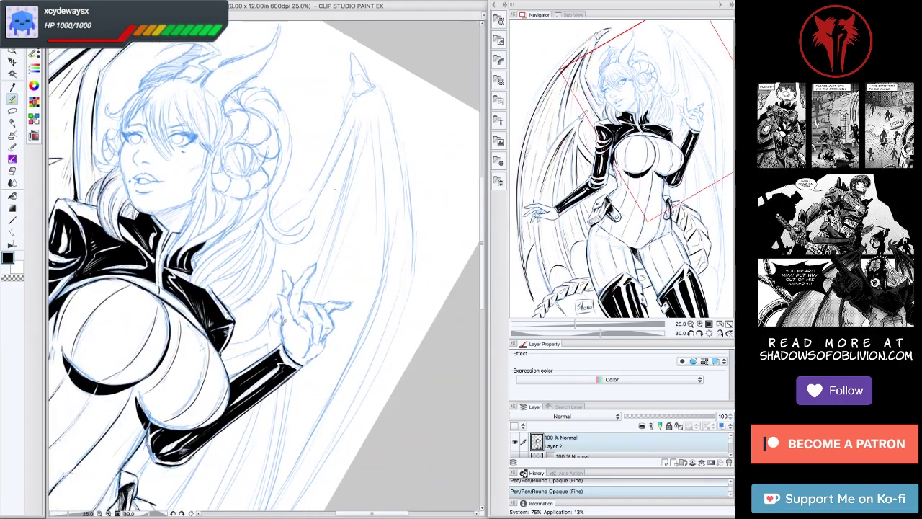
{"action": "key", "text": "ctrl+shift+r"}
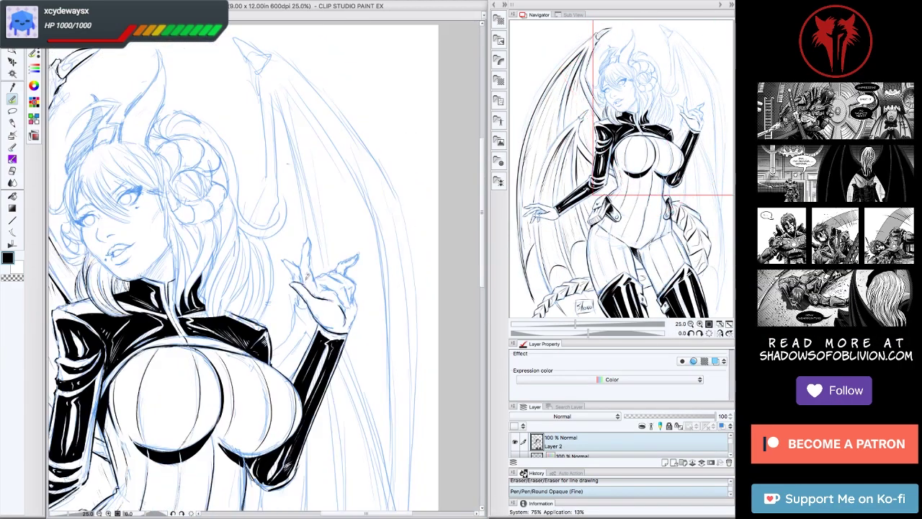
{"action": "left_click_drag", "start_coordinate": [298, 253], "coordinate": [324, 291]}
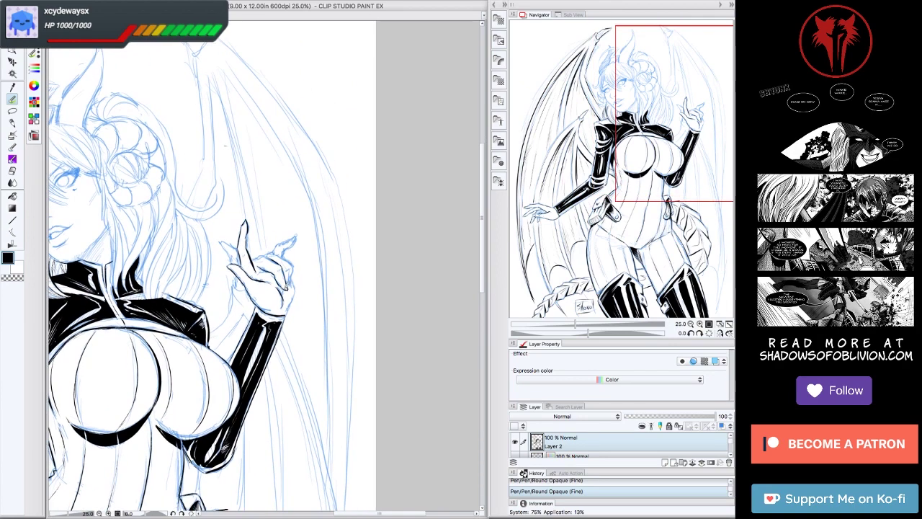
{"action": "key", "text": "minus"}
{"action": "key", "text": "minus"}
{"action": "key", "text": "minus"}
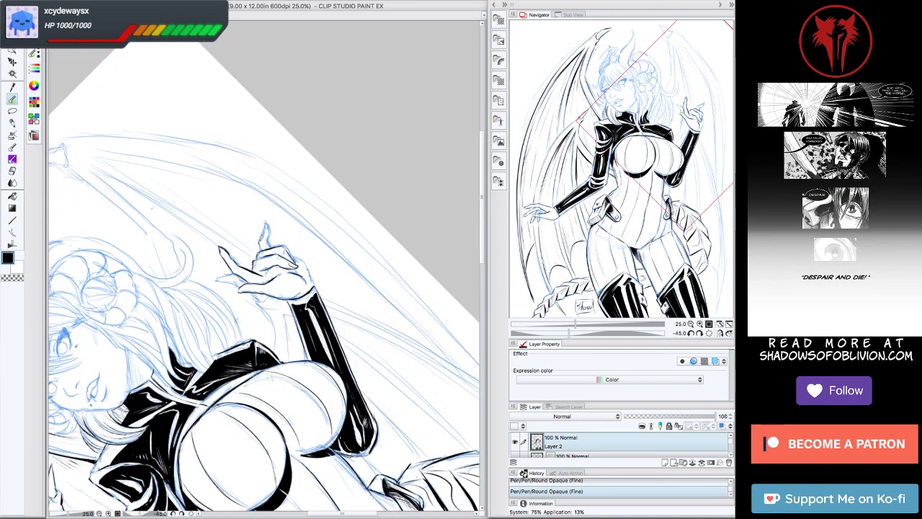
{"action": "key", "text": "plus"}
{"action": "key", "text": "plus"}
{"action": "key", "text": "plus"}
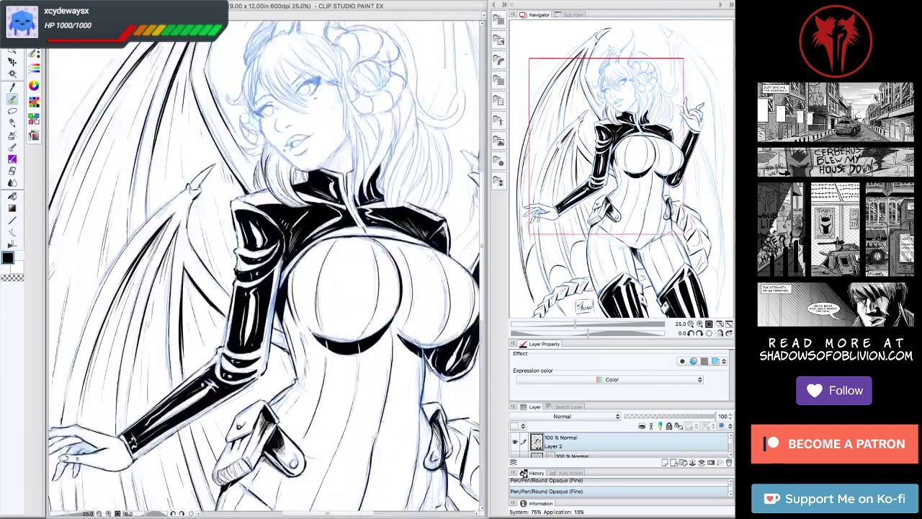
{"action": "key", "text": "ctrl+minus"}
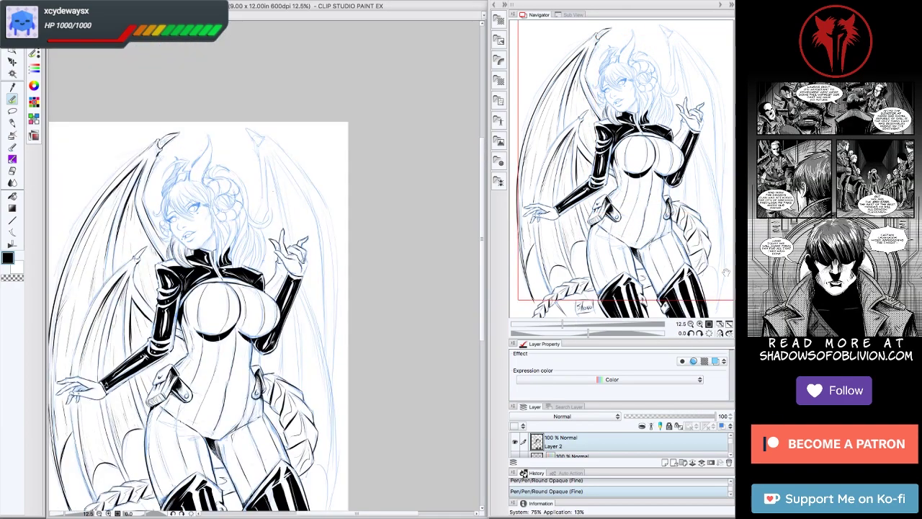
Ink the wing ribs that run down behind the raised forearm, including the lines between arm and torso.
{"action": "key", "text": "ctrl+plus"}
{"action": "key", "text": "plus"}
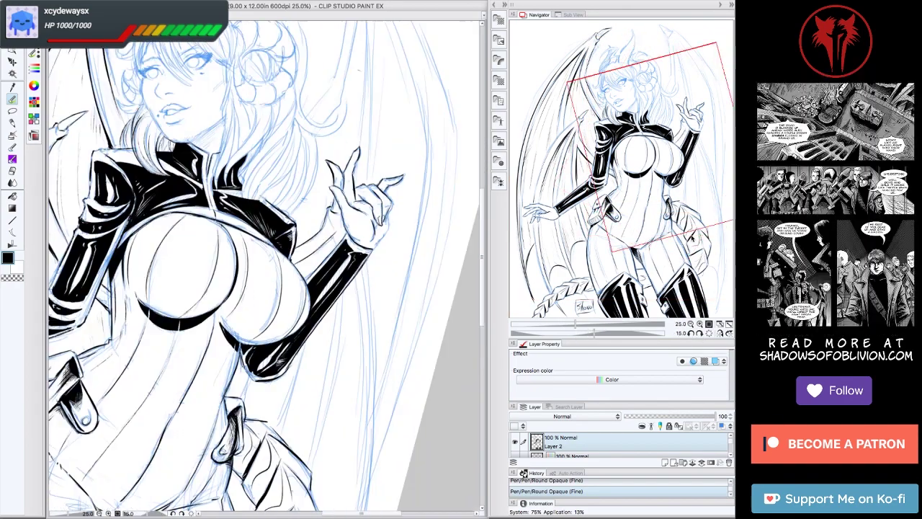
{"action": "key", "text": "ctrl+minus"}
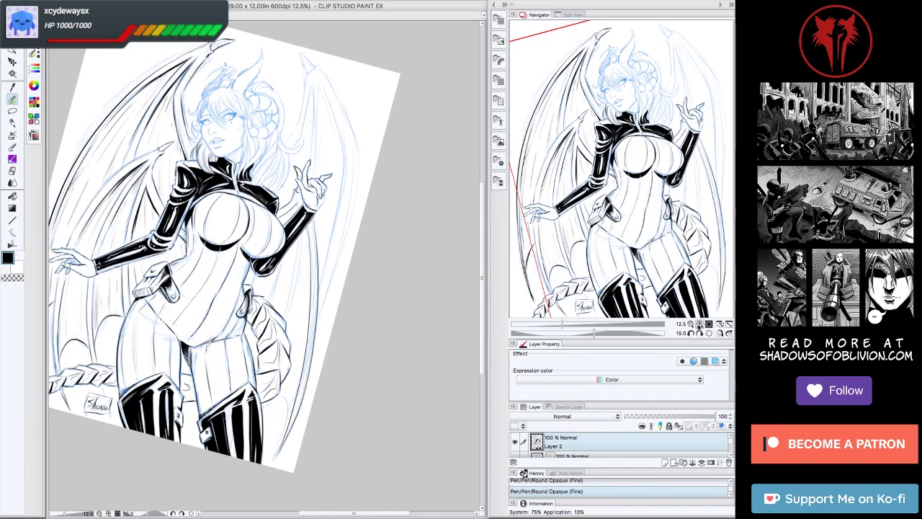
{"action": "key", "text": "ctrl+plus"}
{"action": "key", "text": "minus"}
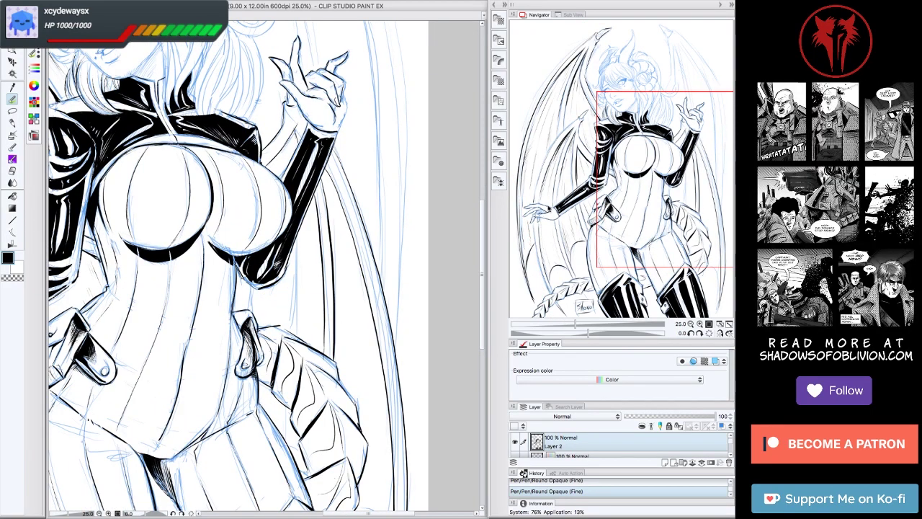
{"action": "key", "text": "e"}
{"action": "left_click_drag", "start_coordinate": [293, 240], "coordinate": [282, 431]}
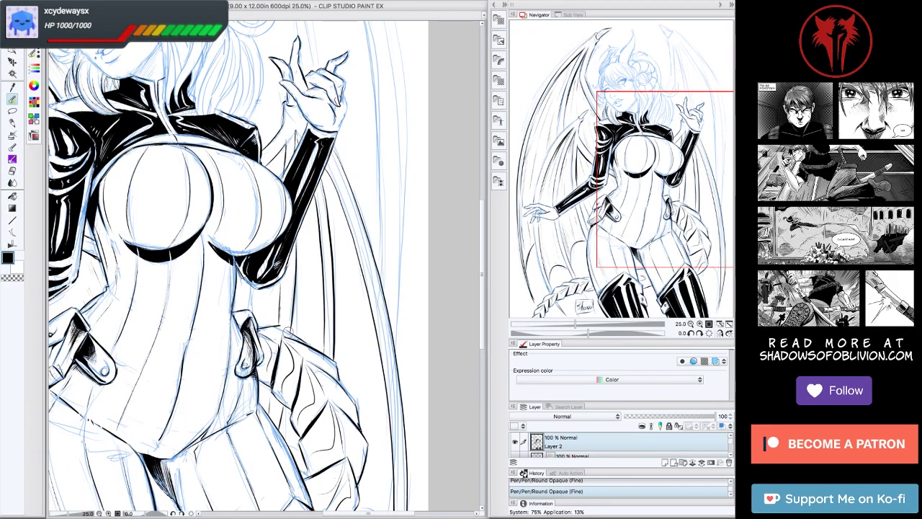
Ink the lower ribs and scalloped membrane edge of the wing behind the hip and tail.
{"action": "scroll", "coordinate": [240, 267], "scroll_direction": "down", "scroll_amount": 5}
{"action": "key", "text": "ctrl+minus"}
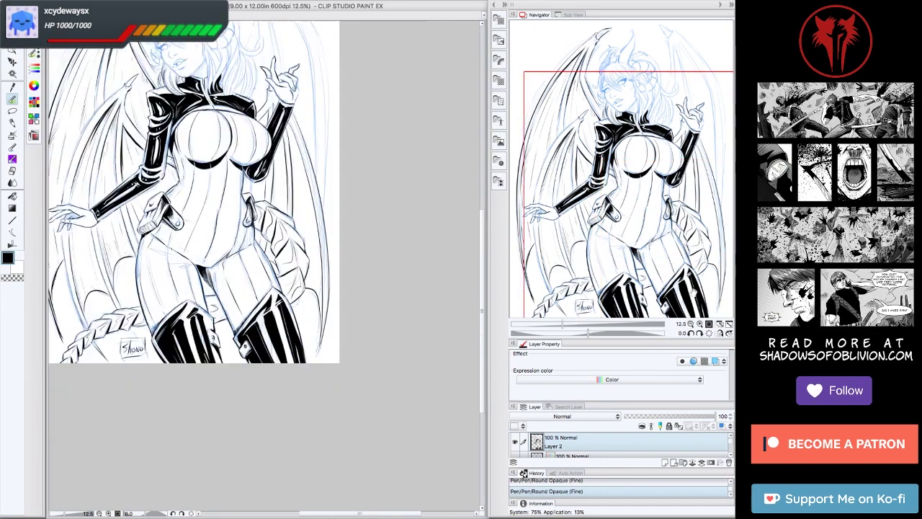
{"action": "key", "text": "ctrl+plus"}
{"action": "scroll", "coordinate": [245, 267], "scroll_direction": "up", "scroll_amount": 5}
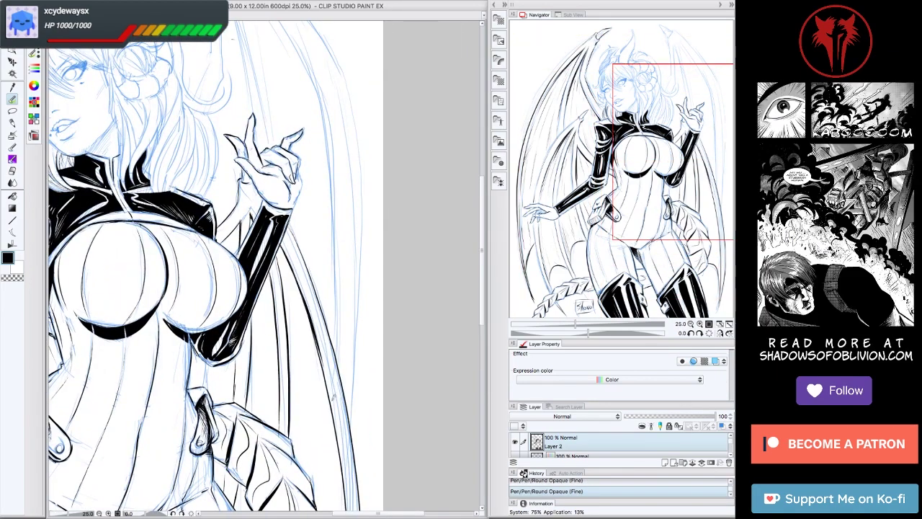
{"action": "scroll", "coordinate": [245, 266], "scroll_direction": "down", "scroll_amount": 2}
{"action": "scroll", "coordinate": [245, 267], "scroll_direction": "up", "scroll_amount": 3}
Add the outer edge line and fine membrane creases to the lower part of the wing beside the tail.
{"action": "key", "text": "ctrl+minus"}
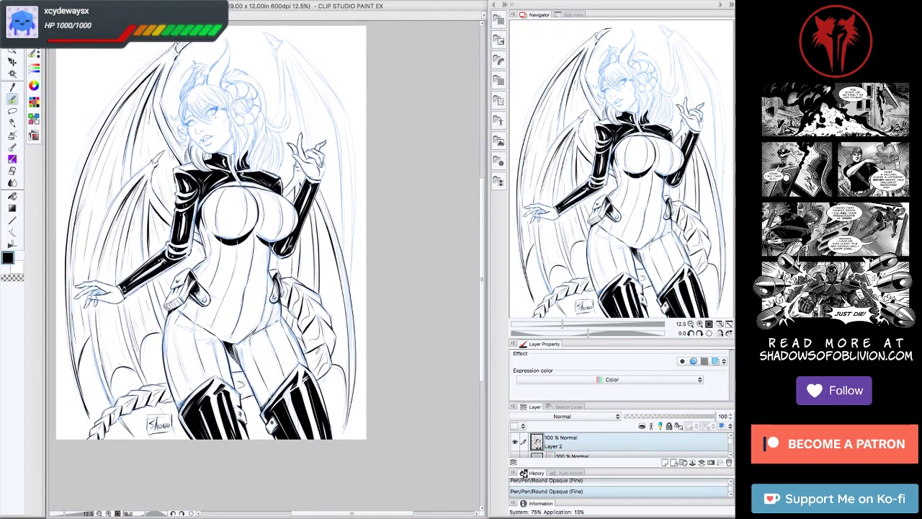
{"action": "key", "text": "ctrl+plus"}
{"action": "scroll", "coordinate": [230, 267], "scroll_direction": "down", "scroll_amount": 3}
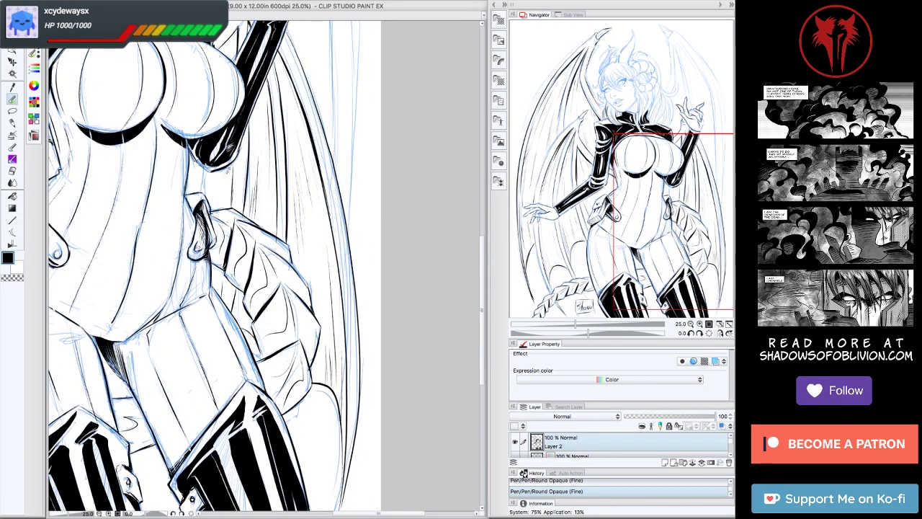
{"action": "scroll", "coordinate": [216, 266], "scroll_direction": "up", "scroll_amount": 3}
{"action": "key", "text": "ctrl+minus"}
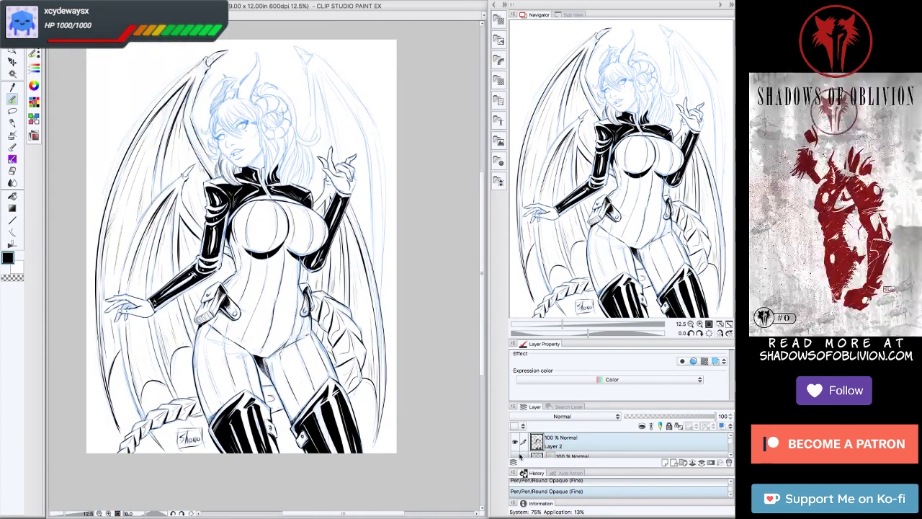
{"action": "key", "text": "ctrl+plus"}
Ink the upper arm bone and main tapering ribs of the wing above the raised hand.
{"action": "scroll", "coordinate": [264, 288], "scroll_direction": "up", "scroll_amount": 3}
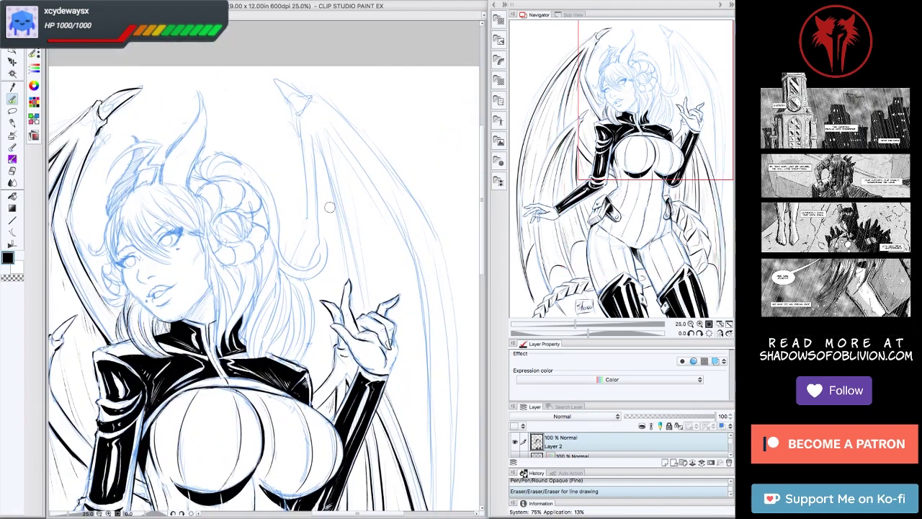
{"action": "left_click_drag", "start_coordinate": [305, 269], "coordinate": [350, 115]}
{"action": "left_click_drag", "start_coordinate": [320, 293], "coordinate": [364, 117]}
{"action": "key", "text": "asciicircum"}
{"action": "key", "text": "asciicircum"}
{"action": "key", "text": "asciicircum"}
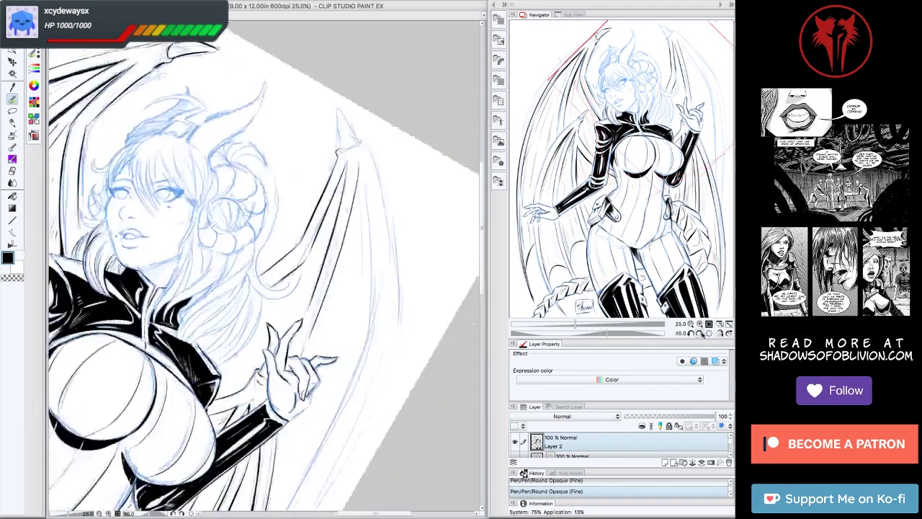
{"action": "mouse_move", "coordinate": [317, 311]}
{"action": "left_mouse_down"}
{"action": "mouse_move", "coordinate": [350, 125]}
{"action": "mouse_move", "coordinate": [312, 367]}
{"action": "left_mouse_up"}
{"action": "key", "text": "minus"}
{"action": "key", "text": "minus"}
{"action": "key", "text": "minus"}
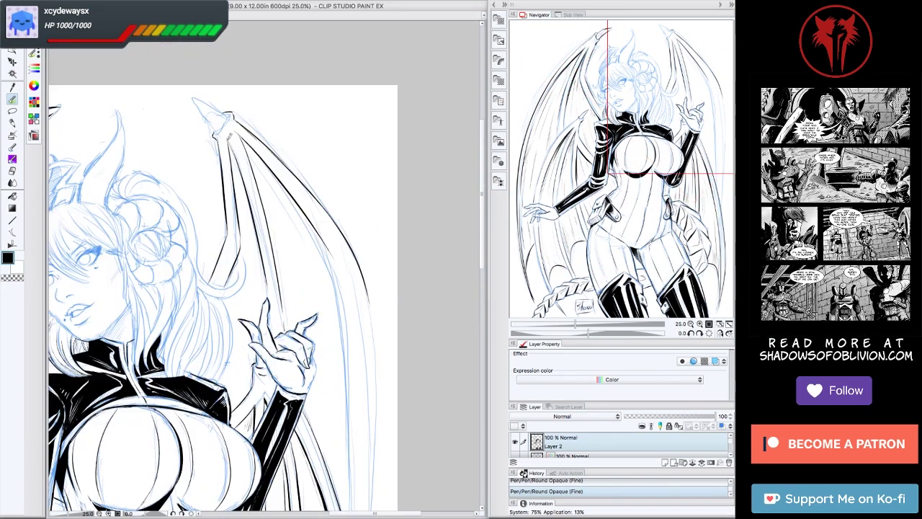
Complete the upper part of the wing behind the raised hand with its outer edge, membrane creases and tip claw.
{"action": "left_click_drag", "start_coordinate": [229, 194], "coordinate": [268, 134]}
{"action": "scroll", "coordinate": [264, 288], "scroll_direction": "down", "scroll_amount": 5}
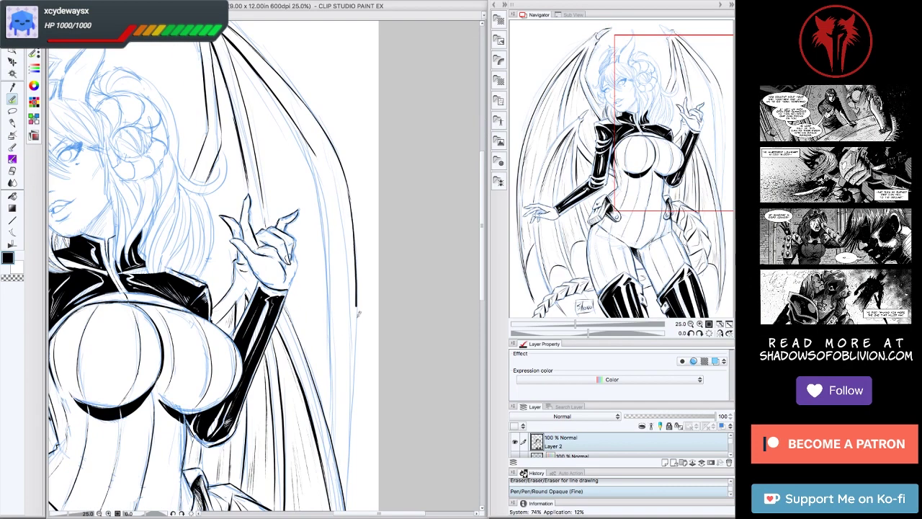
{"action": "left_click_drag", "start_coordinate": [278, 139], "coordinate": [249, 204]}
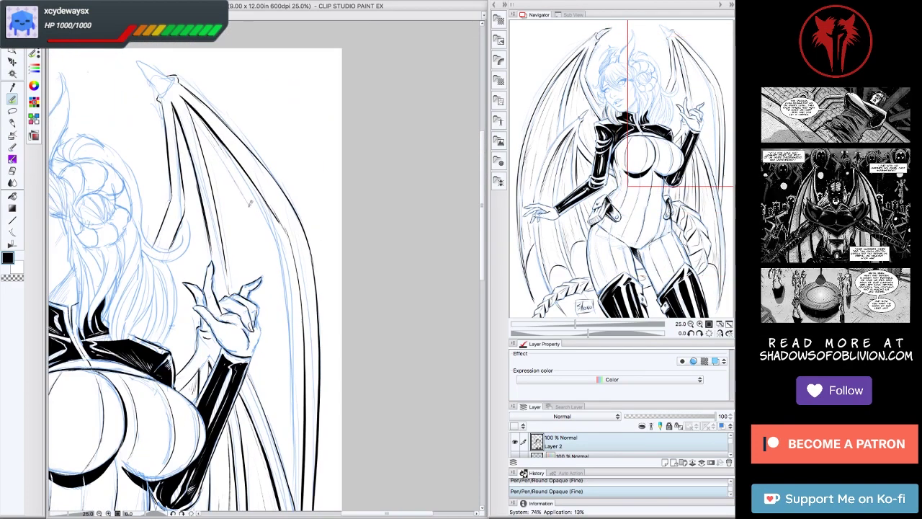
{"action": "left_click_drag", "start_coordinate": [192, 121], "coordinate": [174, 217]}
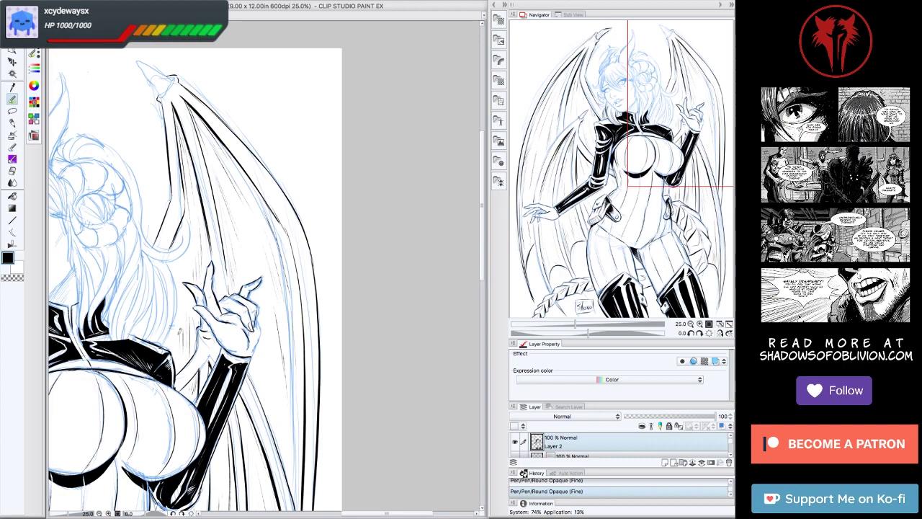
{"action": "left_click_drag", "start_coordinate": [155, 76], "coordinate": [461, 101]}
Check the whole page of line art with the sketch layer and palettes hidden, and restore both.
{"action": "key", "text": "ctrl+minus"}
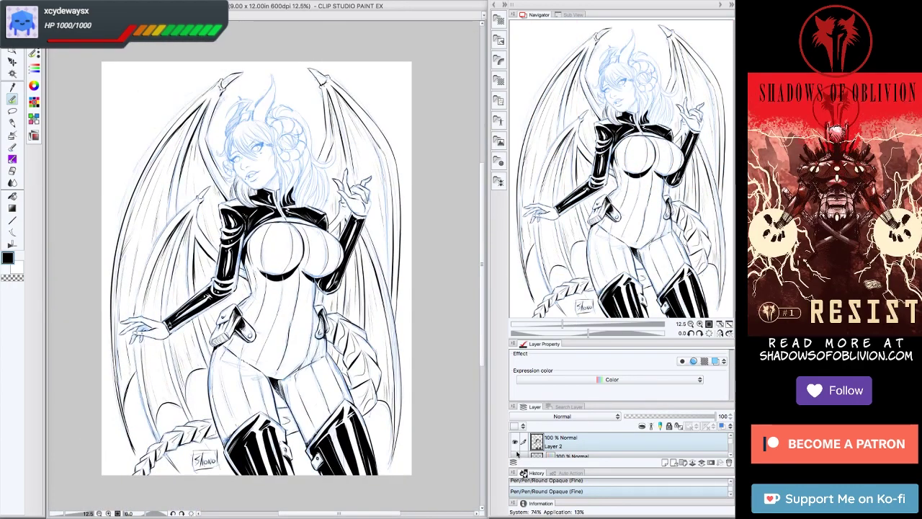
{"action": "left_click", "coordinate": [516, 454]}
{"action": "key", "text": "Tab"}
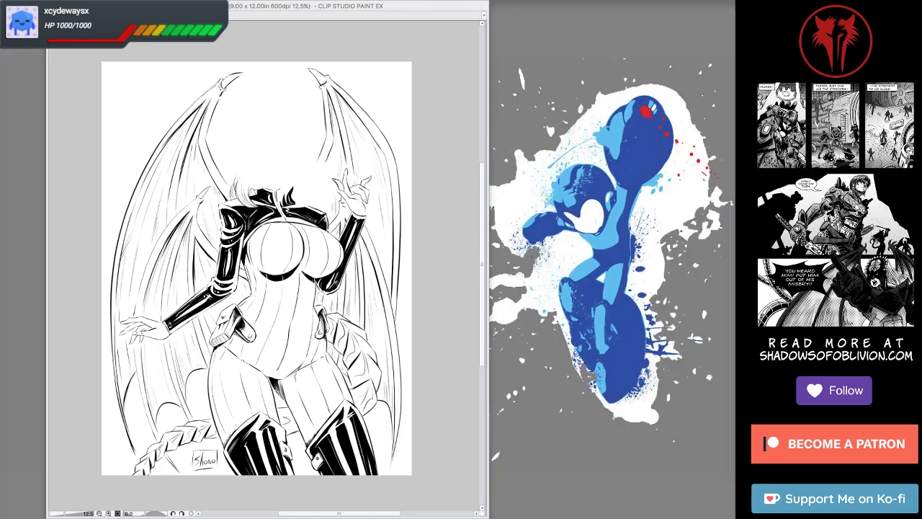
{"action": "key", "text": "Tab"}
{"action": "left_click", "coordinate": [515, 446]}
Ink the swept fringe strands over the forehead and the contour of the cheek and jaw.
{"action": "key", "text": "ctrl+plus"}
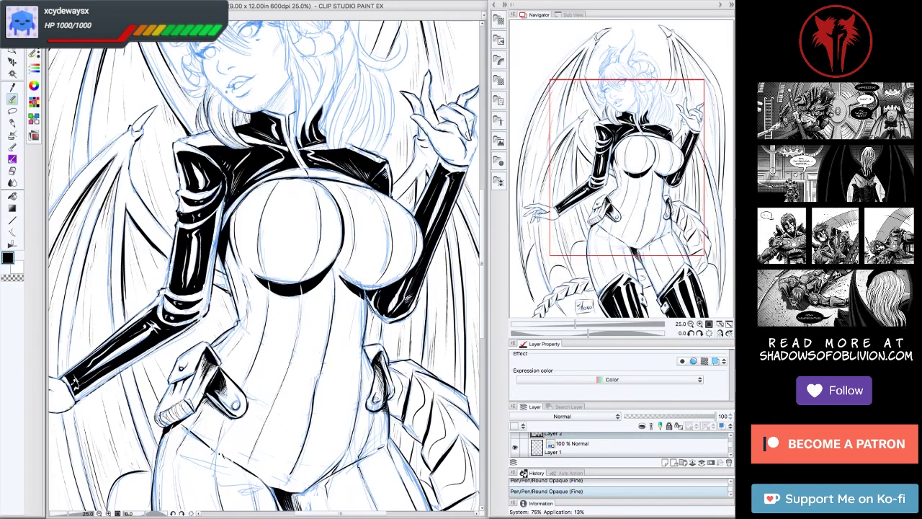
{"action": "key", "text": "ctrl+plus"}
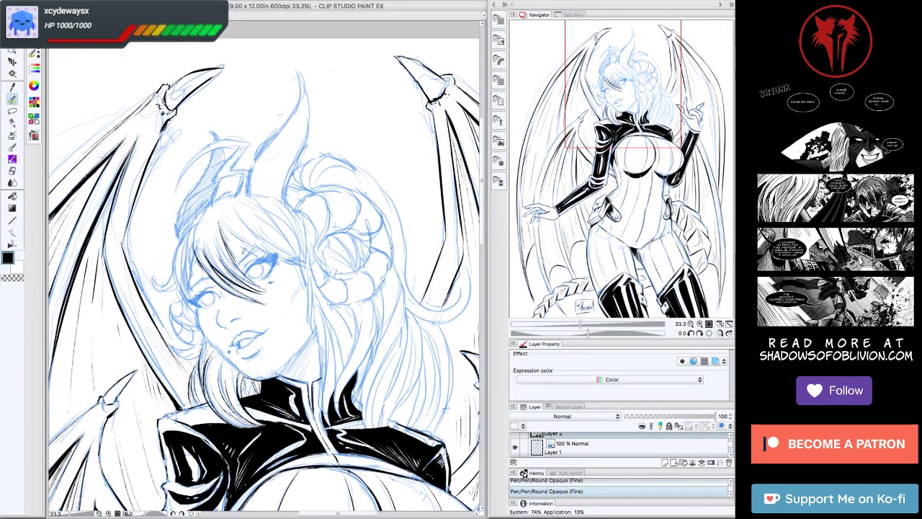
{"action": "scroll", "coordinate": [267, 266], "scroll_direction": "down", "scroll_amount": 2}
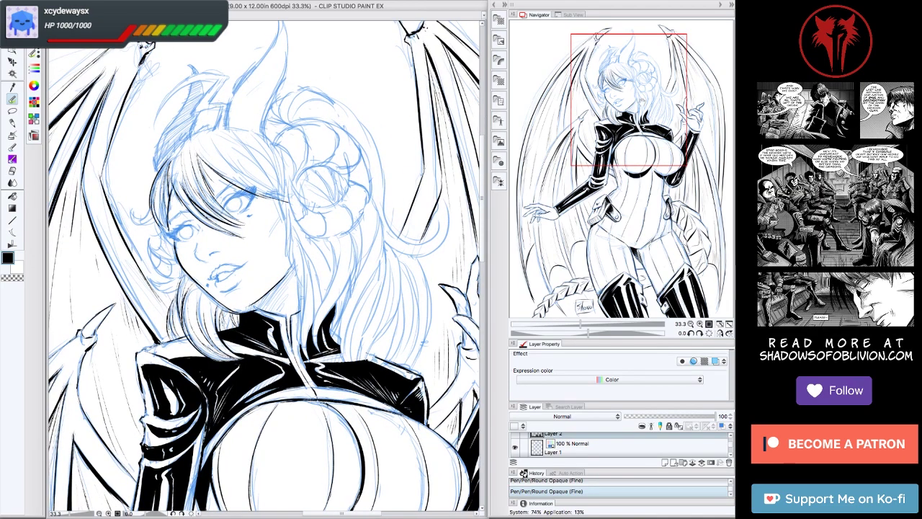
{"action": "left_click_drag", "start_coordinate": [263, 268], "coordinate": [221, 317]}
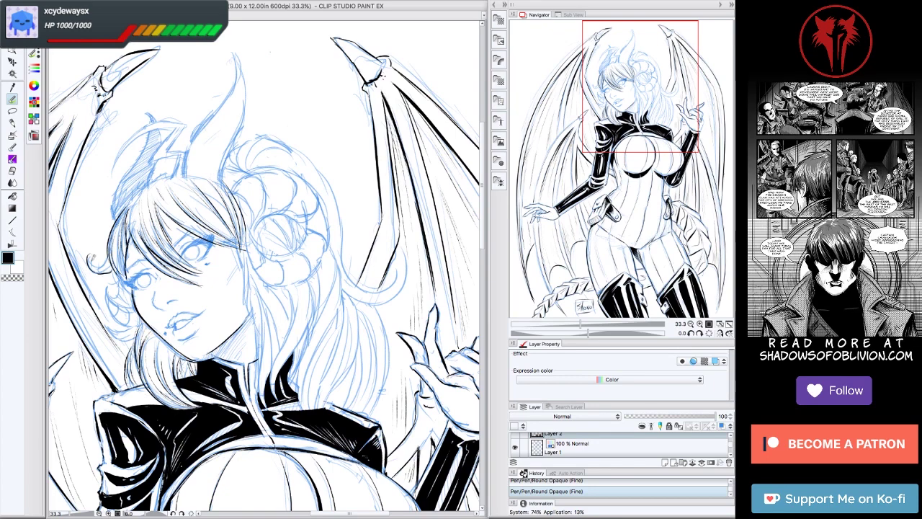
Ink both horns and the jagged headpiece above the fringe, with short hatching at the large horn's base.
{"action": "left_click_drag", "start_coordinate": [173, 126], "coordinate": [115, 176]}
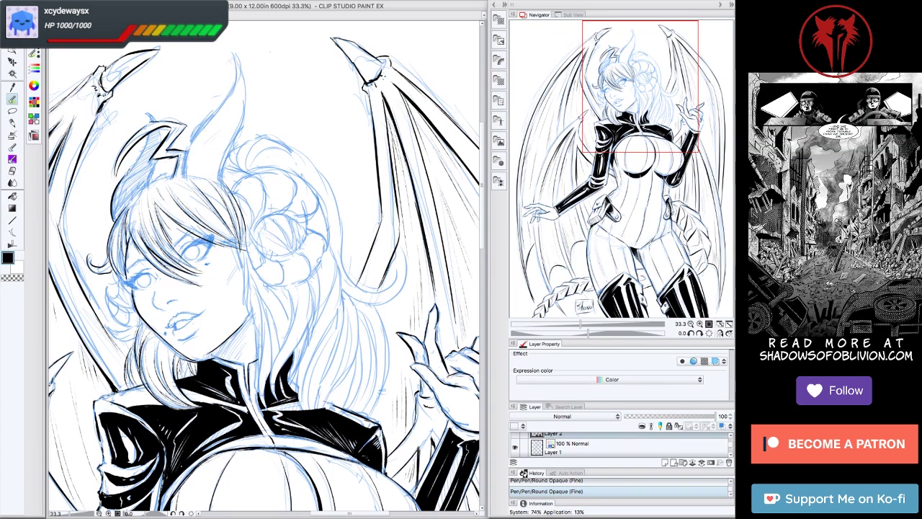
{"action": "left_click_drag", "start_coordinate": [147, 137], "coordinate": [128, 174]}
{"action": "left_click_drag", "start_coordinate": [161, 127], "coordinate": [147, 183]}
{"action": "mouse_move", "coordinate": [238, 71]}
{"action": "left_mouse_down"}
{"action": "mouse_move", "coordinate": [186, 177]}
{"action": "mouse_move", "coordinate": [223, 190]}
{"action": "left_mouse_up"}
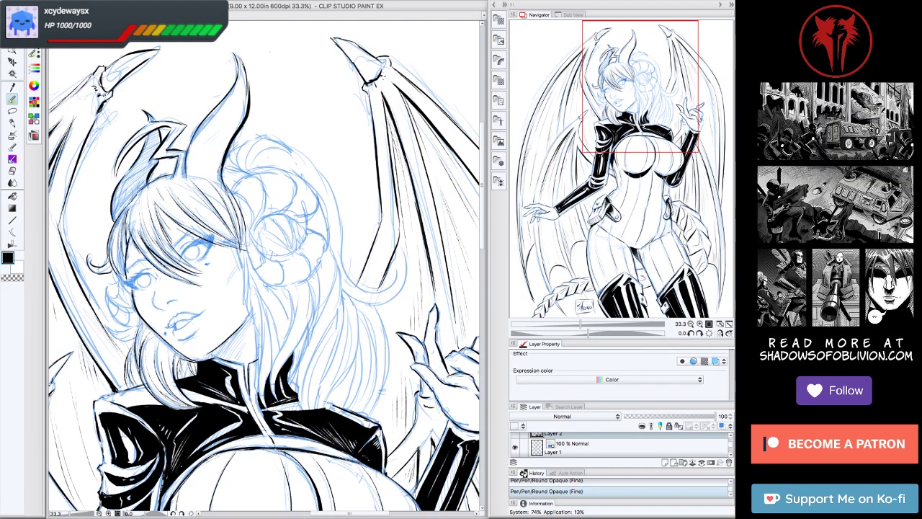
{"action": "left_click_drag", "start_coordinate": [241, 99], "coordinate": [238, 119]}
{"action": "left_click_drag", "start_coordinate": [219, 112], "coordinate": [184, 177]}
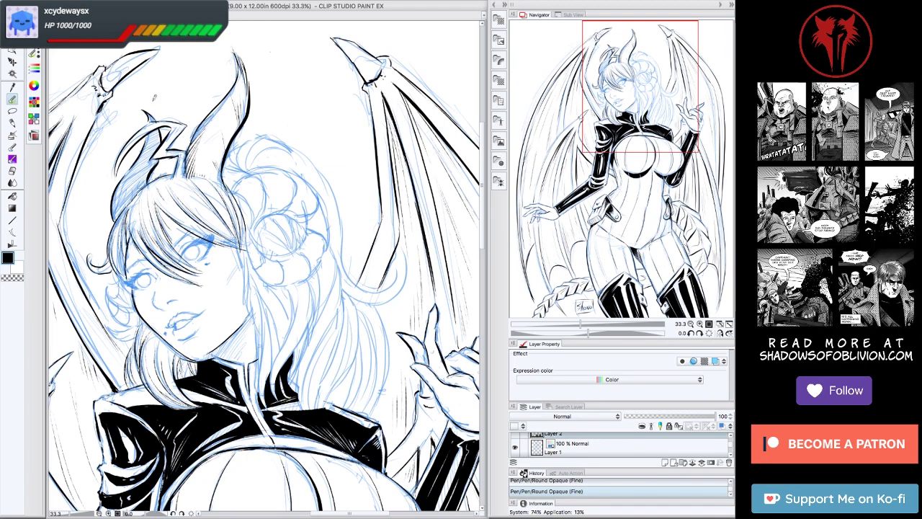
Fill the smaller horn behind the jagged headpiece with solid black and touch up its edges.
{"action": "left_click_drag", "start_coordinate": [700, 76], "coordinate": [668, 81]}
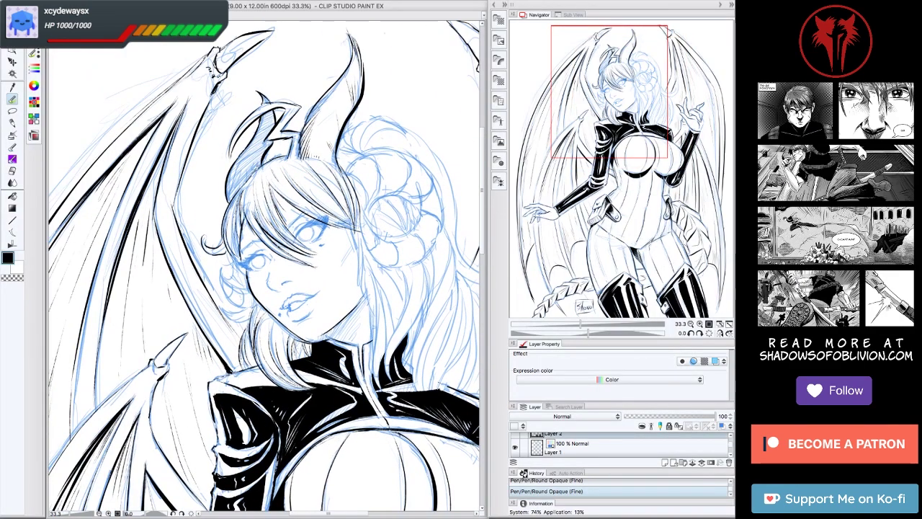
{"action": "left_click", "coordinate": [241, 166]}
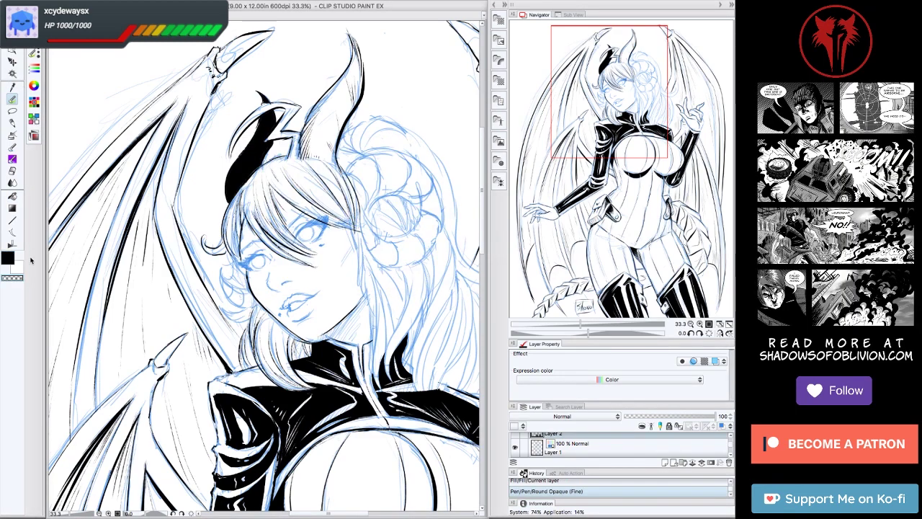
{"action": "key", "text": "ctrl+plus"}
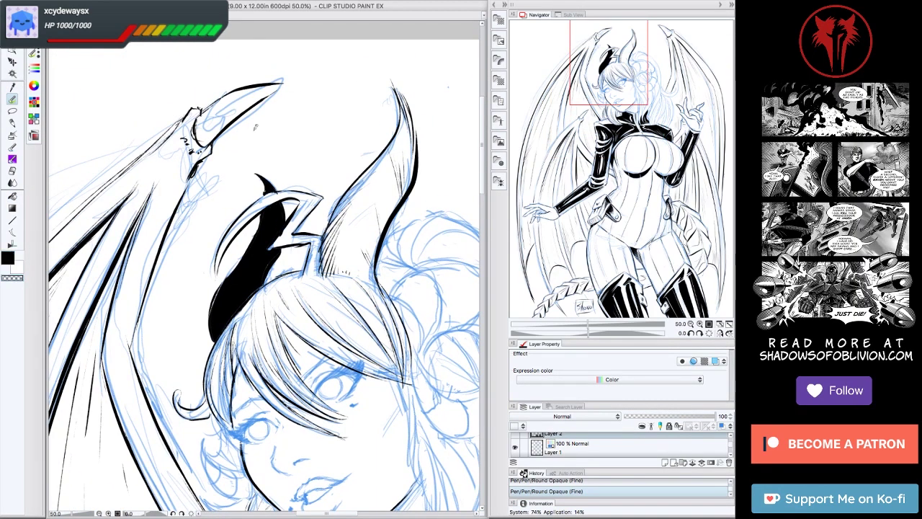
{"action": "left_click", "coordinate": [13, 278]}
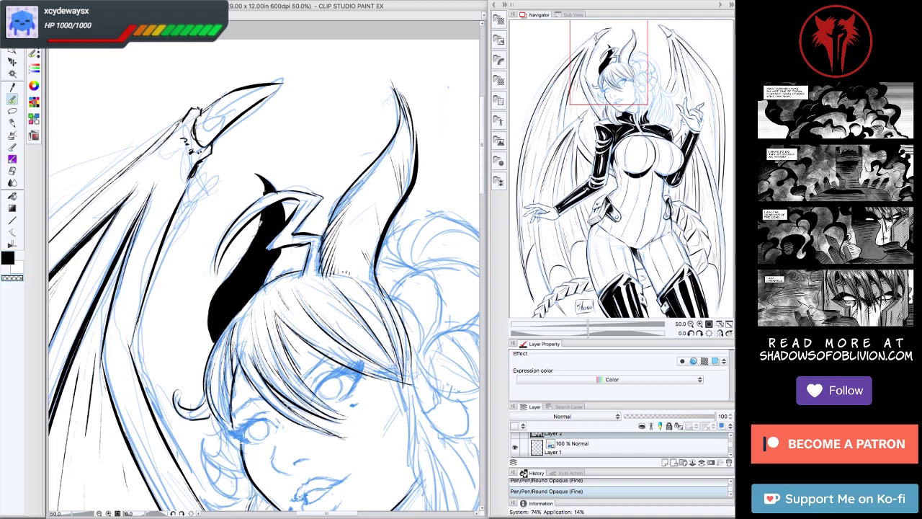
{"action": "scroll", "coordinate": [264, 268], "scroll_direction": "down", "scroll_amount": 5}
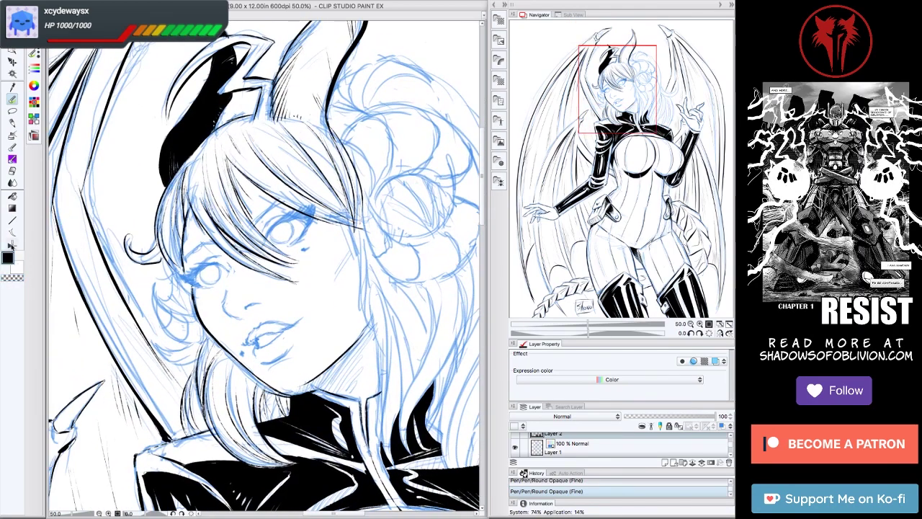
Ink the thick upper lashes and lid lines of both eyes beneath the fringe.
{"action": "key", "text": "minus"}
{"action": "key", "text": "asciicircum"}
{"action": "key", "text": "asciicircum"}
{"action": "key", "text": "asciicircum"}
{"action": "key", "text": "asciicircum"}
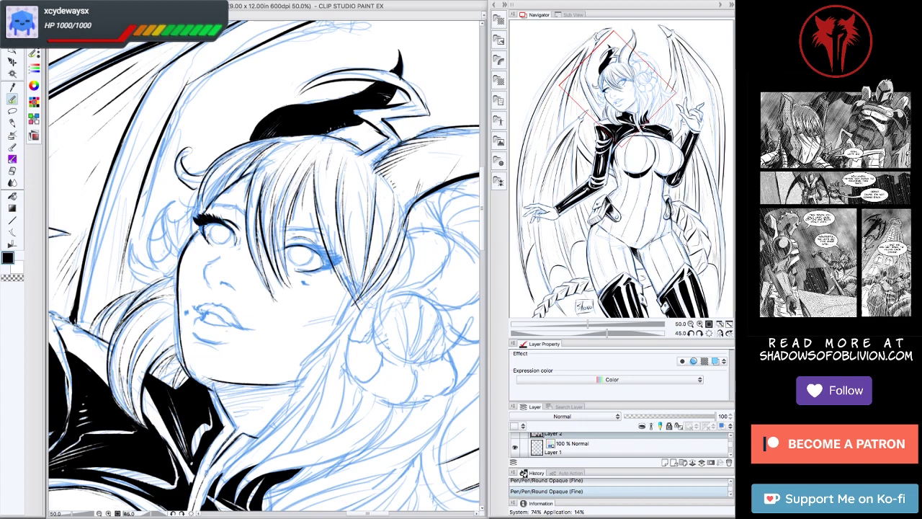
{"action": "key", "text": "minus"}
{"action": "key", "text": "minus"}
{"action": "key", "text": "minus"}
{"action": "key", "text": "minus"}
{"action": "key", "text": "minus"}
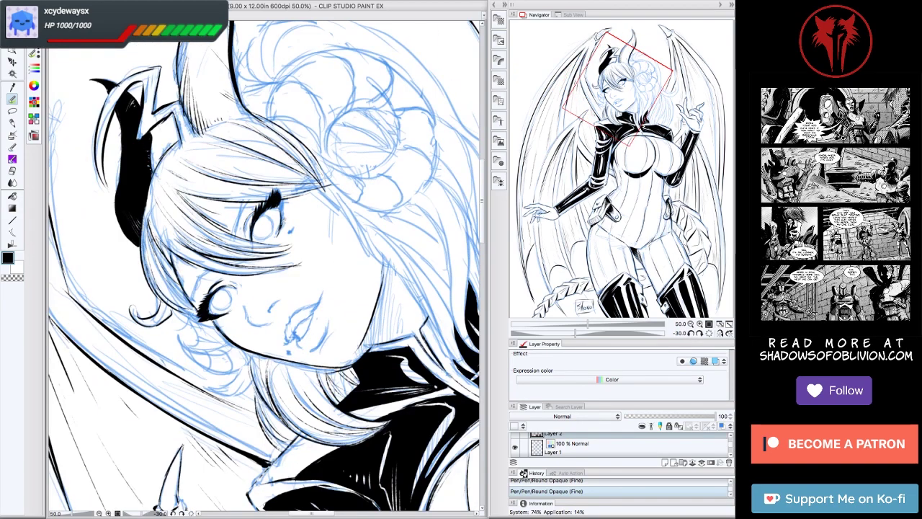
Ink the eyebrows, the nose with its nostrils and the outline of the parted lips.
{"action": "key", "text": "ctrl+0"}
{"action": "key", "text": "ctrl+plus"}
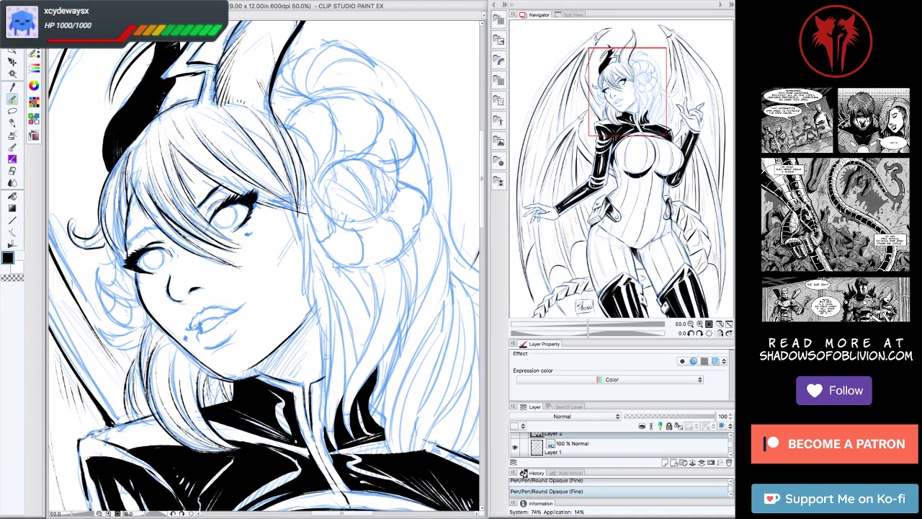
{"action": "key", "text": "minus"}
{"action": "key", "text": "minus"}
{"action": "key", "text": "minus"}
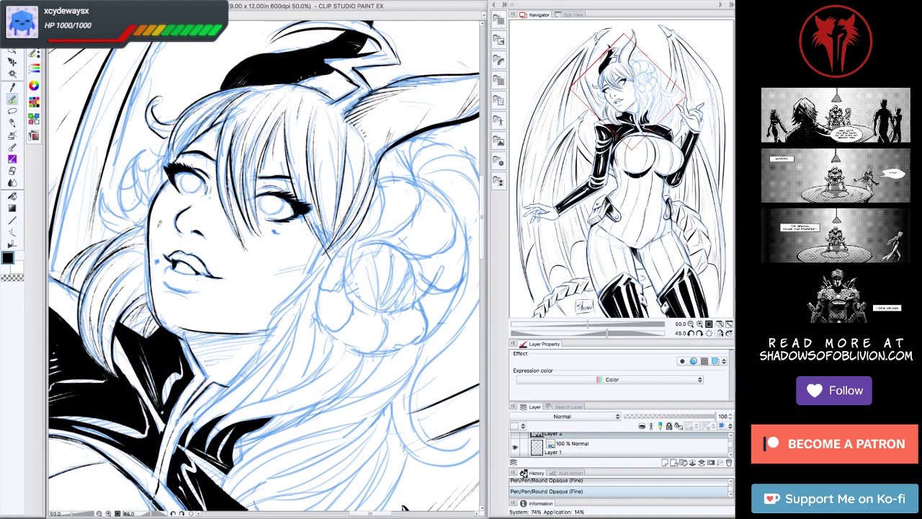
Ink the shadow under the lower lip and the beauty marks under the eye and beside the mouth.
{"action": "key", "text": "asciicircum"}
{"action": "key", "text": "asciicircum"}
{"action": "left_click_drag", "start_coordinate": [186, 333], "coordinate": [217, 321]}
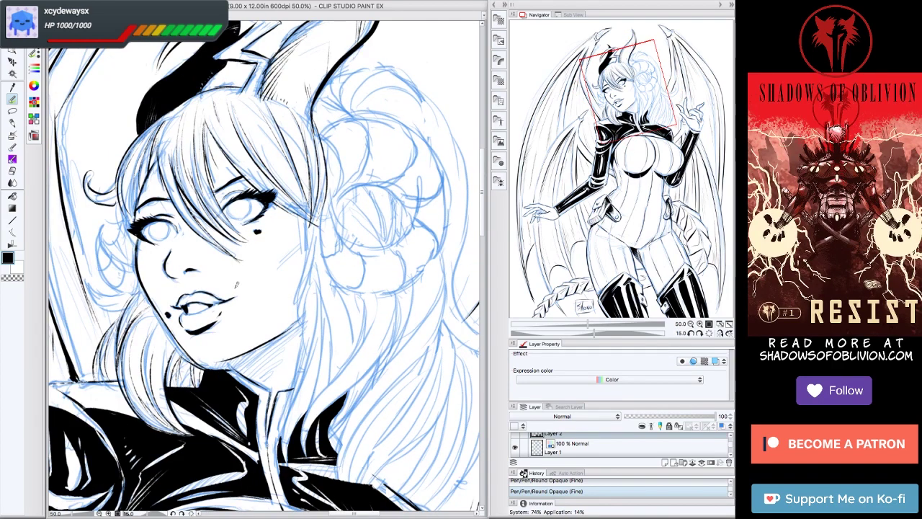
{"action": "key", "text": "minus"}
{"action": "key", "text": "minus"}
Ink the short cheek line, the iris outlines and the curled locks beside the far cheek.
{"action": "key", "text": "asciicircum"}
{"action": "key", "text": "asciicircum"}
{"action": "key", "text": "asciicircum"}
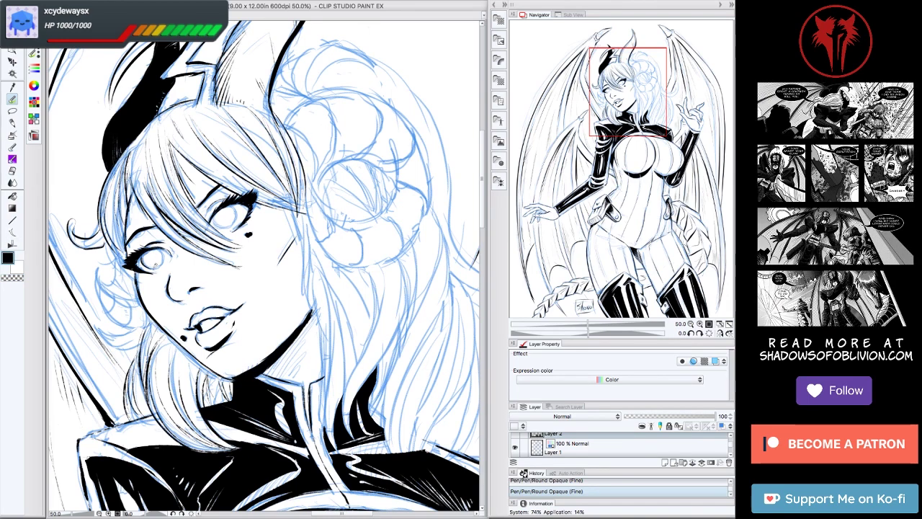
{"action": "left_click_drag", "start_coordinate": [236, 210], "coordinate": [261, 174]}
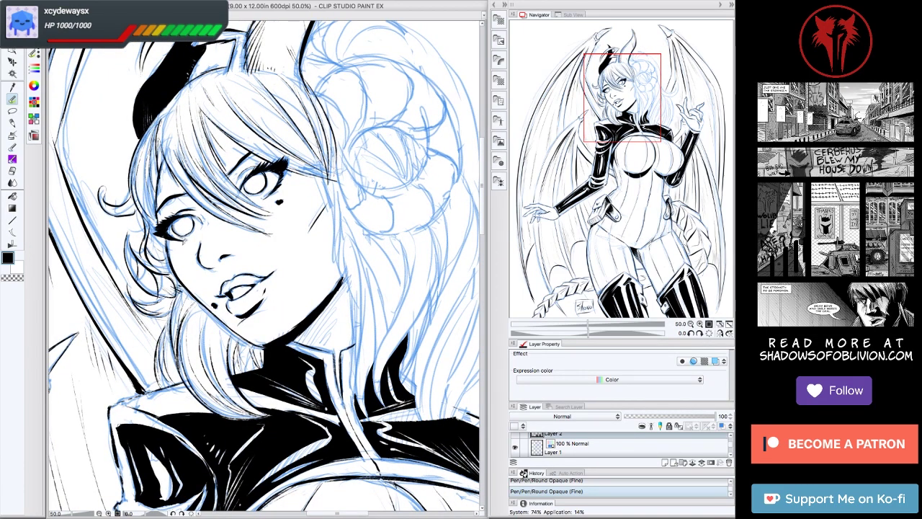
{"action": "key", "text": "ctrl+minus"}
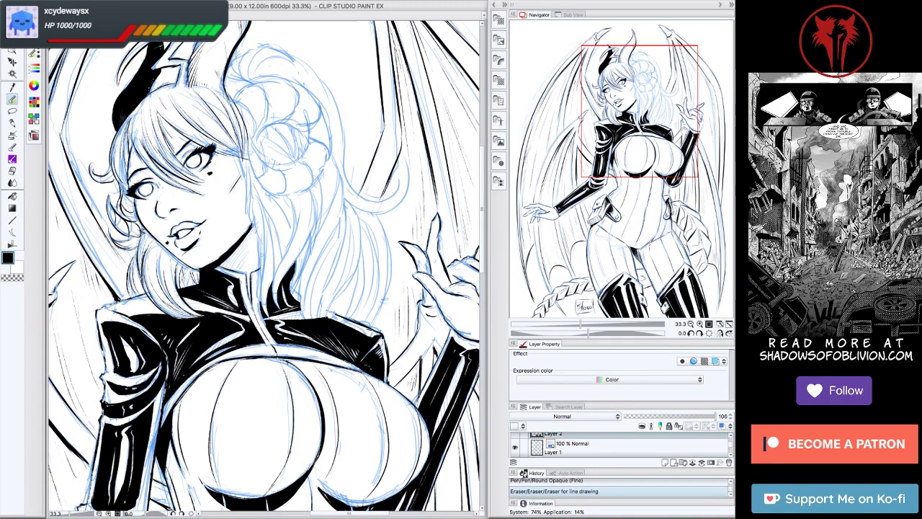
Ink the long hair strands falling from behind the cheek past the neck to the collar.
{"action": "left_click_drag", "start_coordinate": [238, 216], "coordinate": [271, 271]}
{"action": "key", "text": "ctrl+z"}
{"action": "left_click_drag", "start_coordinate": [275, 211], "coordinate": [288, 288]}
{"action": "left_click_drag", "start_coordinate": [286, 233], "coordinate": [295, 365]}
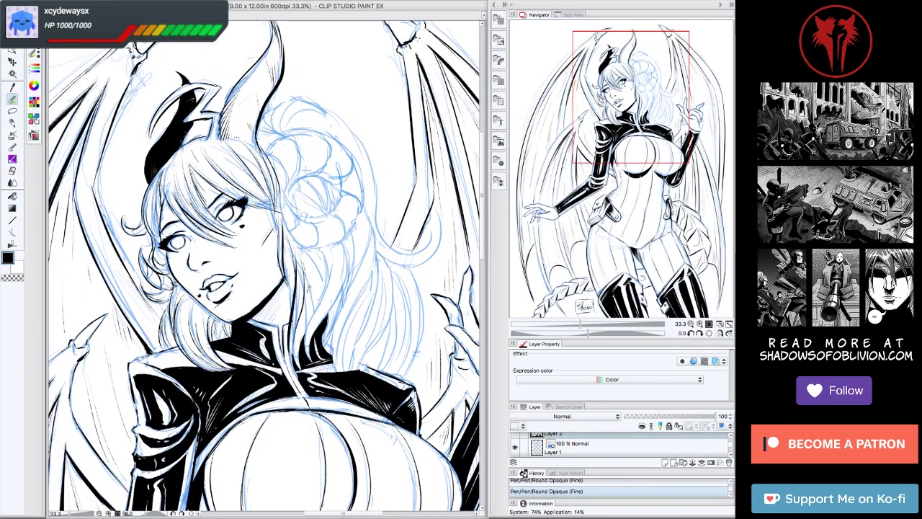
{"action": "left_click_drag", "start_coordinate": [302, 248], "coordinate": [327, 353]}
{"action": "left_click_drag", "start_coordinate": [330, 322], "coordinate": [334, 355]}
{"action": "left_click_drag", "start_coordinate": [339, 222], "coordinate": [374, 368]}
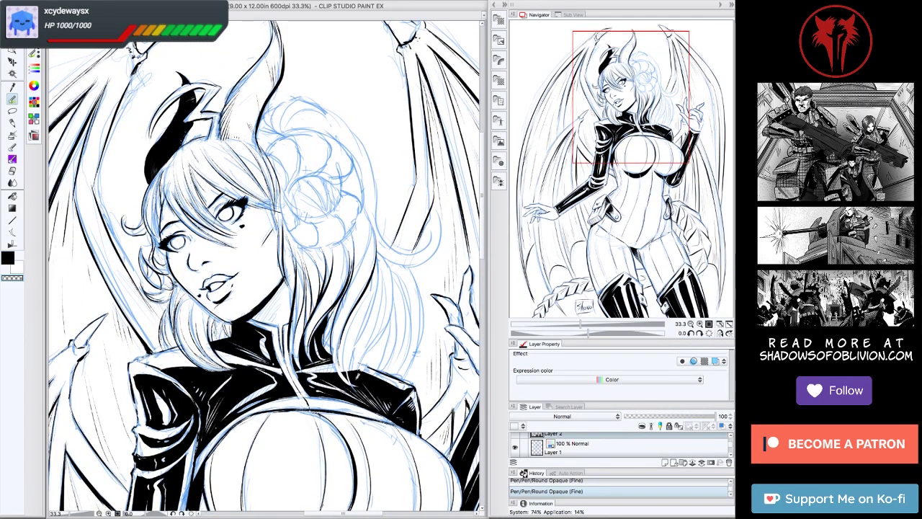
Ink the hair loops at the back of the head and the outer spiral of the curled side piece.
{"action": "left_click_drag", "start_coordinate": [288, 216], "coordinate": [209, 309]}
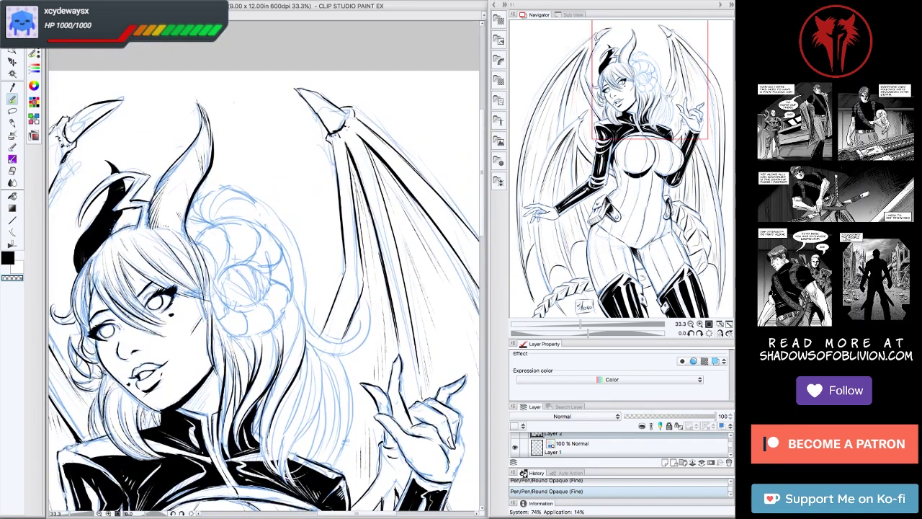
{"action": "mouse_move", "coordinate": [209, 194]}
{"action": "left_mouse_down"}
{"action": "mouse_move", "coordinate": [192, 220]}
{"action": "mouse_move", "coordinate": [263, 238]}
{"action": "mouse_move", "coordinate": [265, 307]}
{"action": "left_mouse_up"}
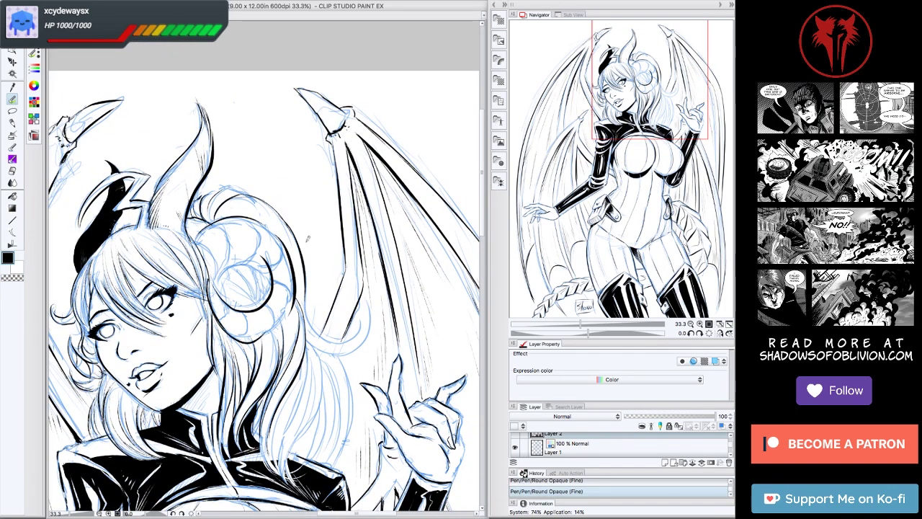
{"action": "left_click_drag", "start_coordinate": [587, 332], "coordinate": [625, 332]}
{"action": "left_click_drag", "start_coordinate": [220, 220], "coordinate": [194, 295]}
{"action": "key", "text": "ctrl+@"}
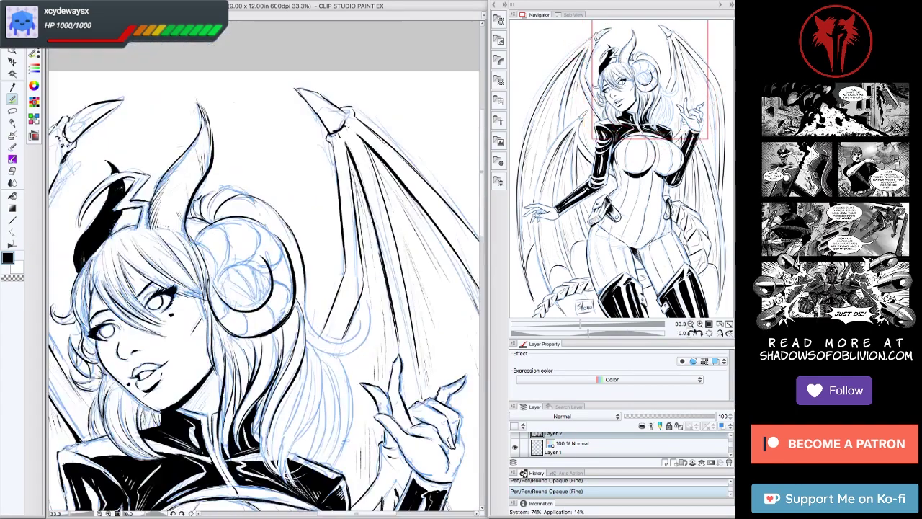
Ink the round center ring of the curled side piece and fill it with thin curved hatching.
{"action": "left_click_drag", "start_coordinate": [239, 262], "coordinate": [266, 300]}
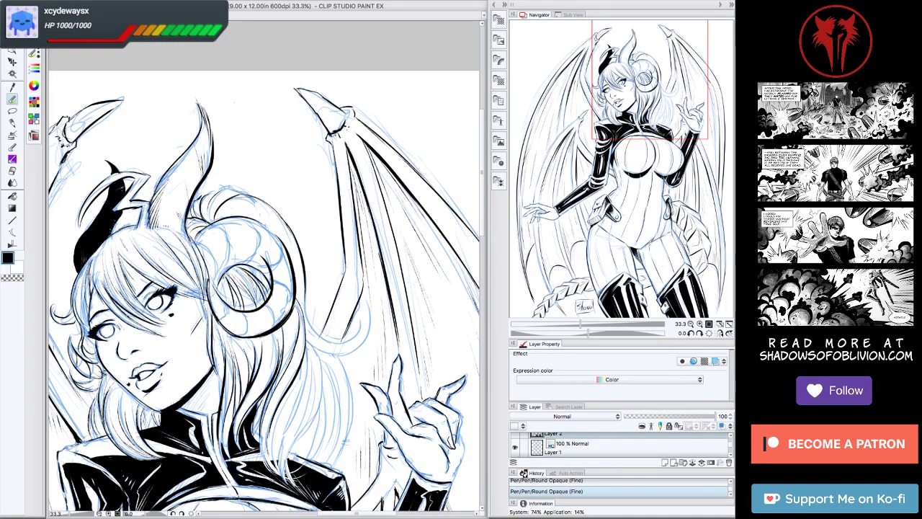
{"action": "mouse_move", "coordinate": [229, 271]}
{"action": "left_mouse_down"}
{"action": "mouse_move", "coordinate": [219, 305]}
{"action": "mouse_move", "coordinate": [219, 291]}
{"action": "left_mouse_up"}
{"action": "key", "text": "ctrl+@"}
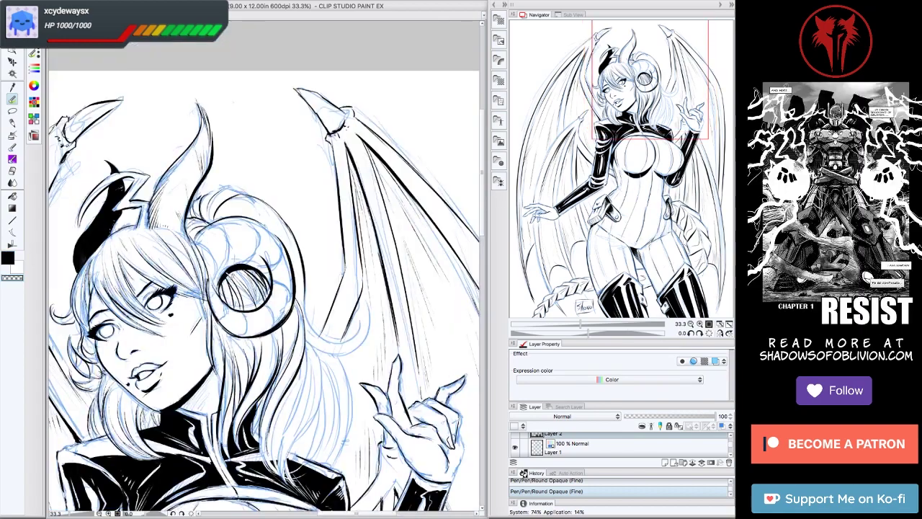
Check the whole page with the sketch layer hidden and save the illustration.
{"action": "key", "text": "ctrl+minus"}
{"action": "key", "text": "ctrl+minus"}
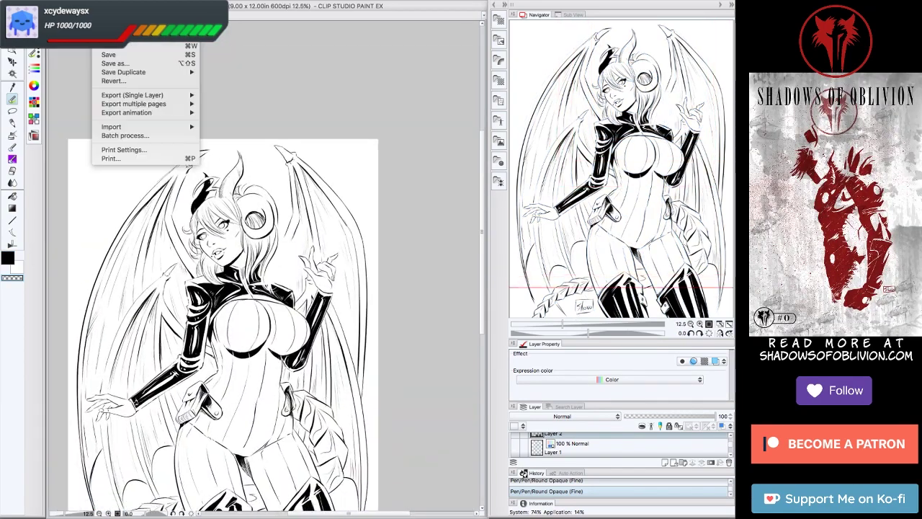
{"action": "left_click", "coordinate": [121, 57]}
Ink the bands and black ring segments of the curled side piece and the wavy hair over the shoulder.
{"action": "key", "text": "ctrl+plus"}
{"action": "key", "text": "ctrl+plus"}
{"action": "key", "text": "ctrl+plus"}
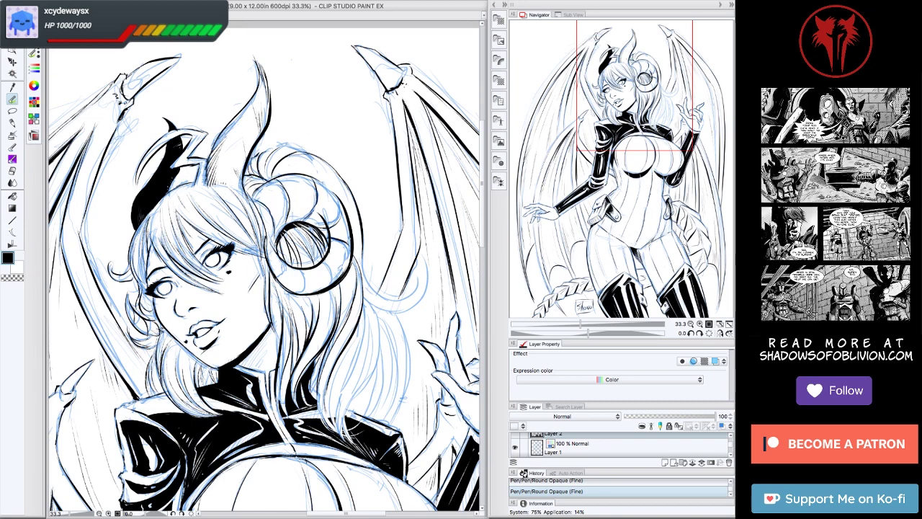
{"action": "key", "text": "minus"}
{"action": "key", "text": "minus"}
{"action": "key", "text": "minus"}
{"action": "key", "text": "minus"}
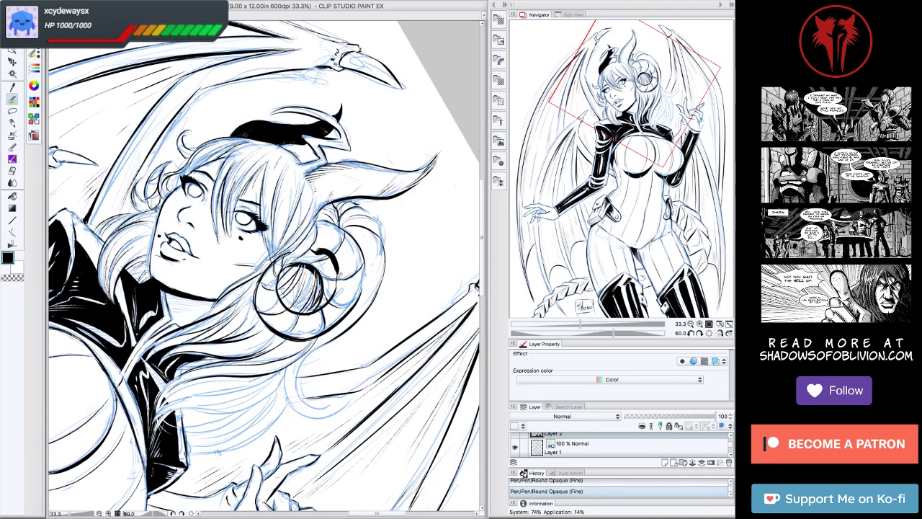
{"action": "key", "text": "at"}
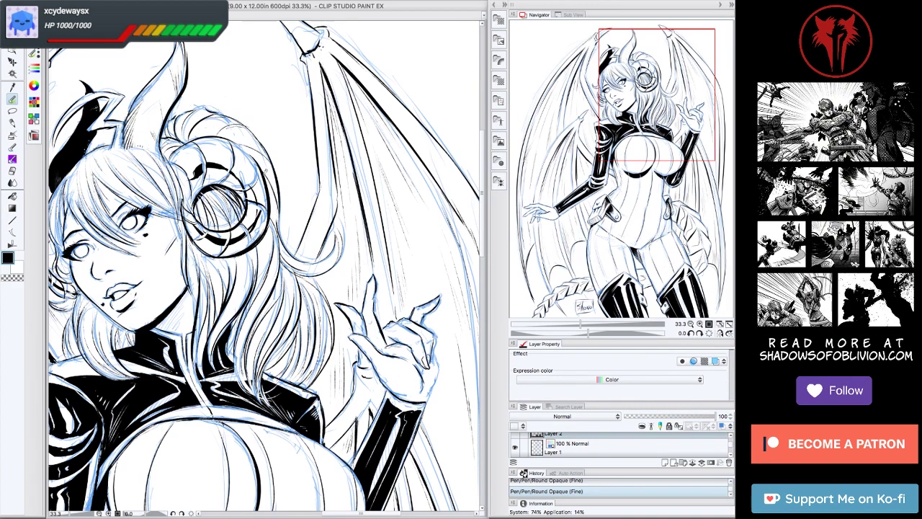
Check the line art with the sketch layer hidden and scratch fine highlights into the small black horn.
{"action": "key", "text": "ctrl+0"}
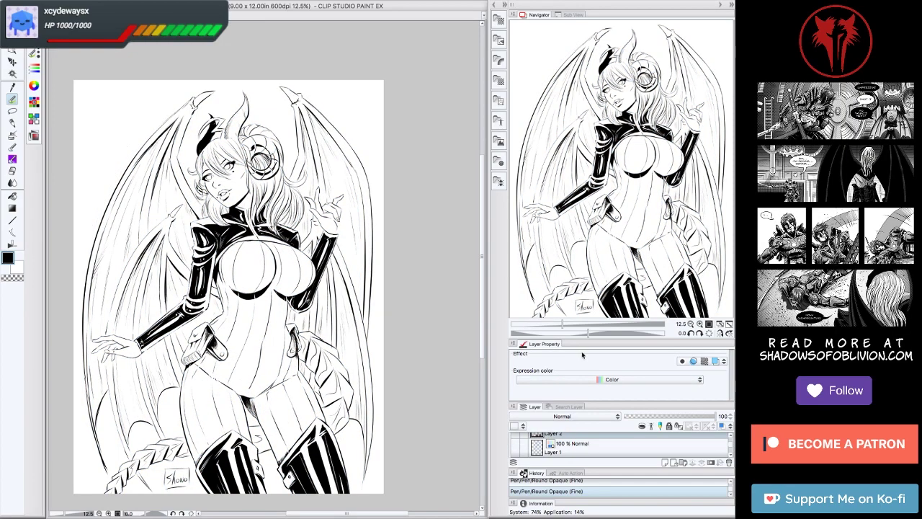
{"action": "key", "text": "ctrl+plus"}
{"action": "left_click_drag", "start_coordinate": [612, 144], "coordinate": [680, 131]}
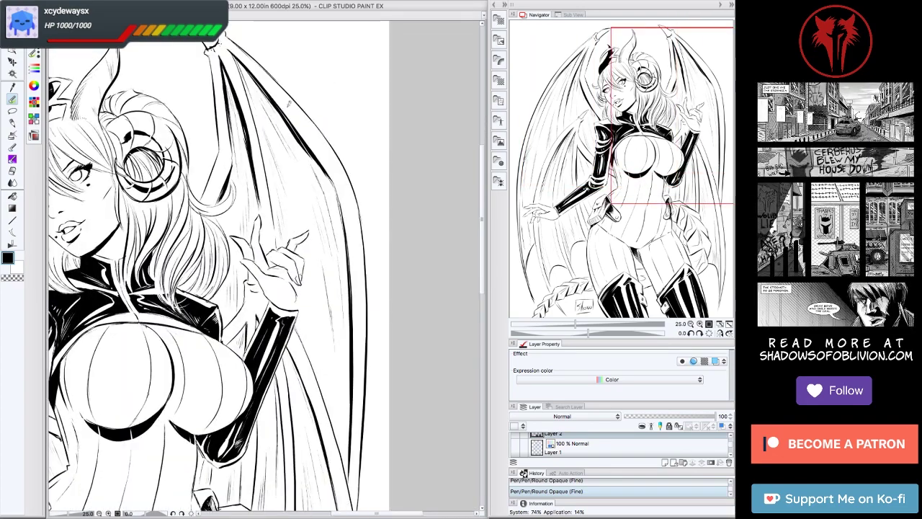
{"action": "key", "text": "ctrl+0"}
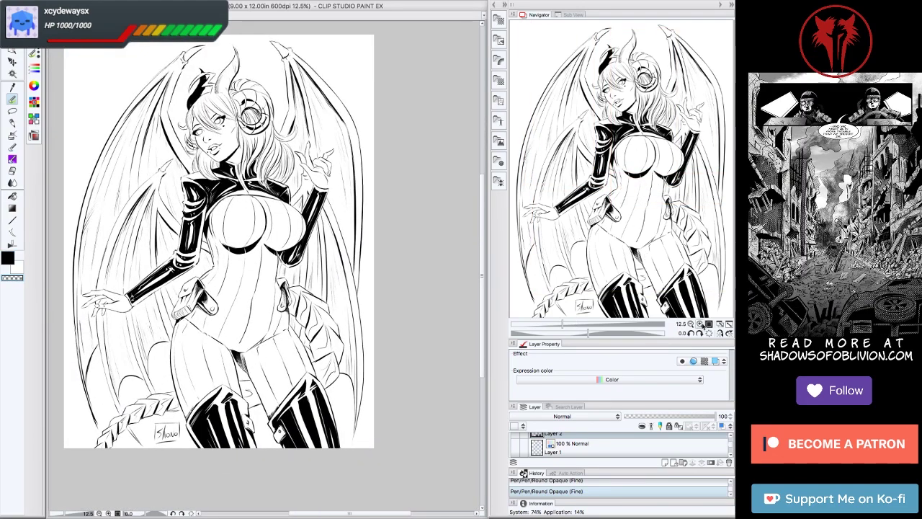
{"action": "key", "text": "ctrl+plus"}
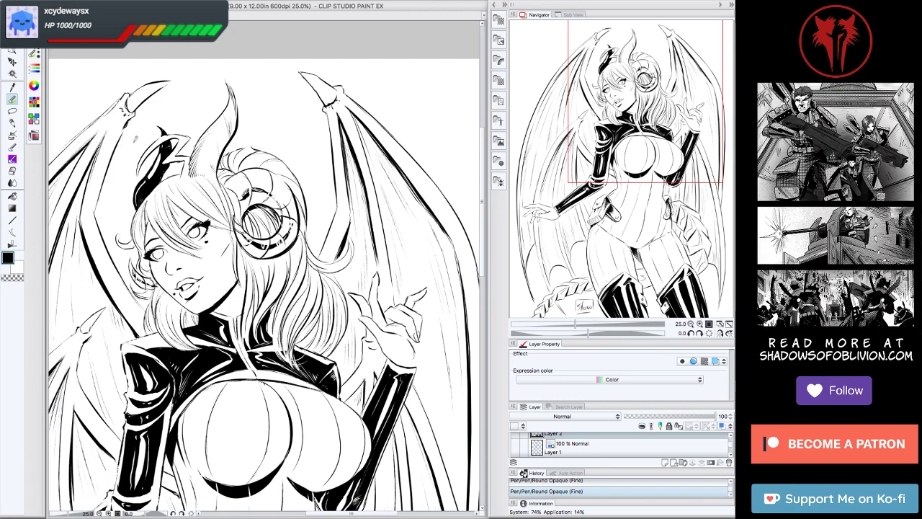
{"action": "left_click_drag", "start_coordinate": [142, 198], "coordinate": [124, 158]}
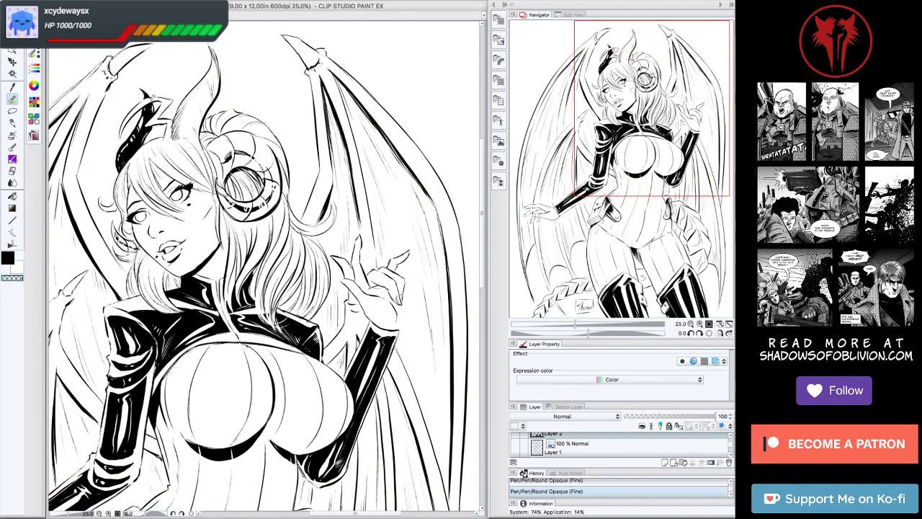
{"action": "scroll", "coordinate": [267, 266], "scroll_direction": "down", "scroll_amount": 5}
Compare the full page with and without the sketch layer, and view it with the palettes hidden.
{"action": "left_click", "coordinate": [514, 447]}
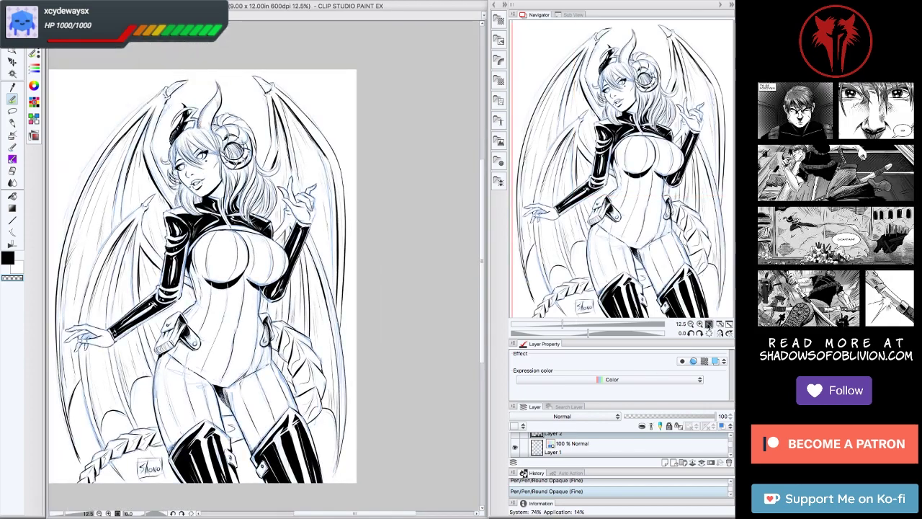
{"action": "scroll", "coordinate": [216, 216], "scroll_direction": "up", "scroll_amount": 4}
{"action": "scroll", "coordinate": [315, 258], "scroll_direction": "down", "scroll_amount": 5}
{"action": "scroll", "coordinate": [316, 258], "scroll_direction": "up", "scroll_amount": 3}
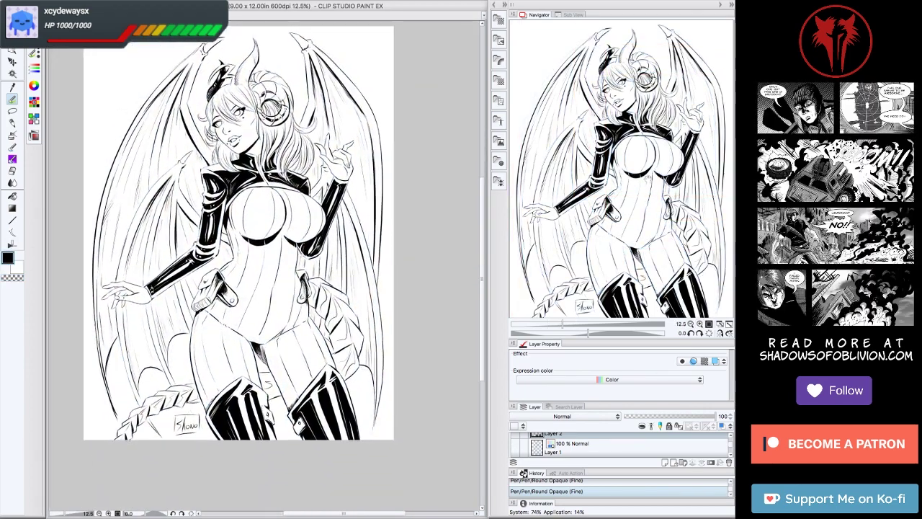
{"action": "key", "text": "Tab"}
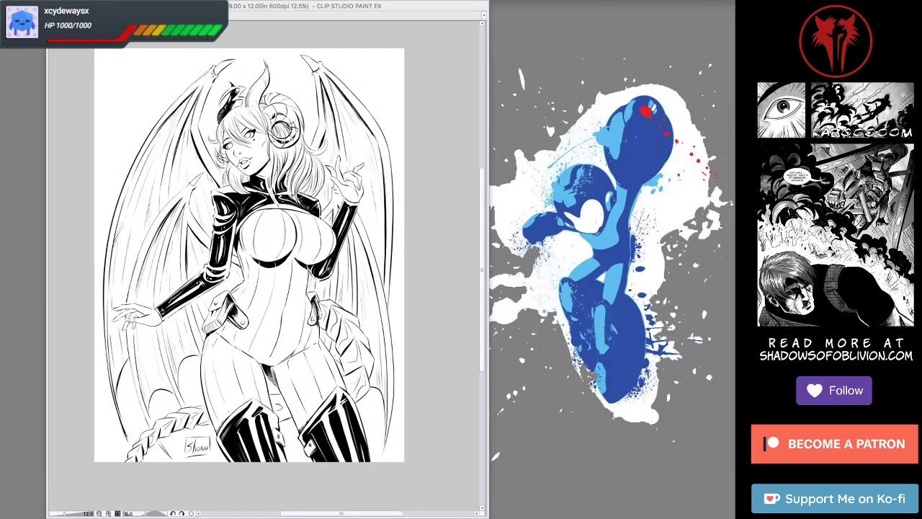
{"action": "key", "text": "Tab"}
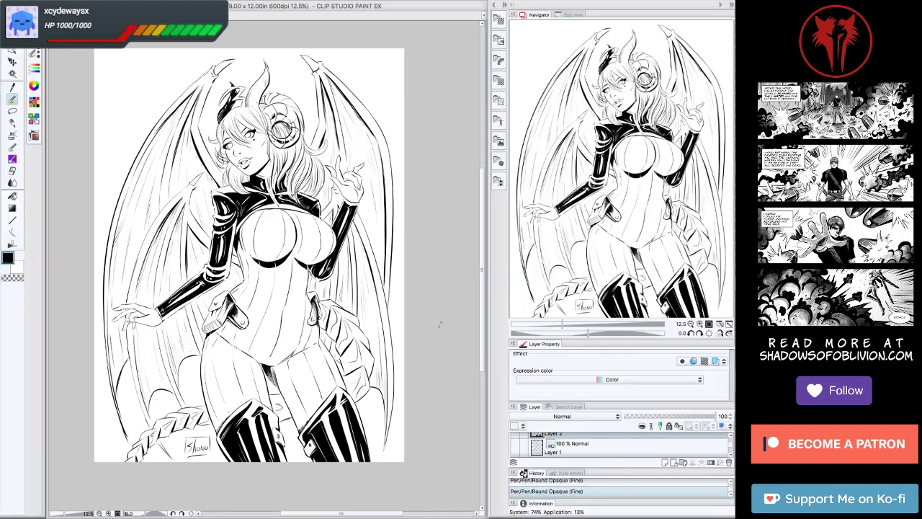
Clean up the inked lines around the head with the line drawing eraser.
{"action": "scroll", "coordinate": [267, 266], "scroll_direction": "up", "scroll_amount": 3}
{"action": "scroll", "coordinate": [227, 109], "scroll_direction": "up", "scroll_amount": 3}
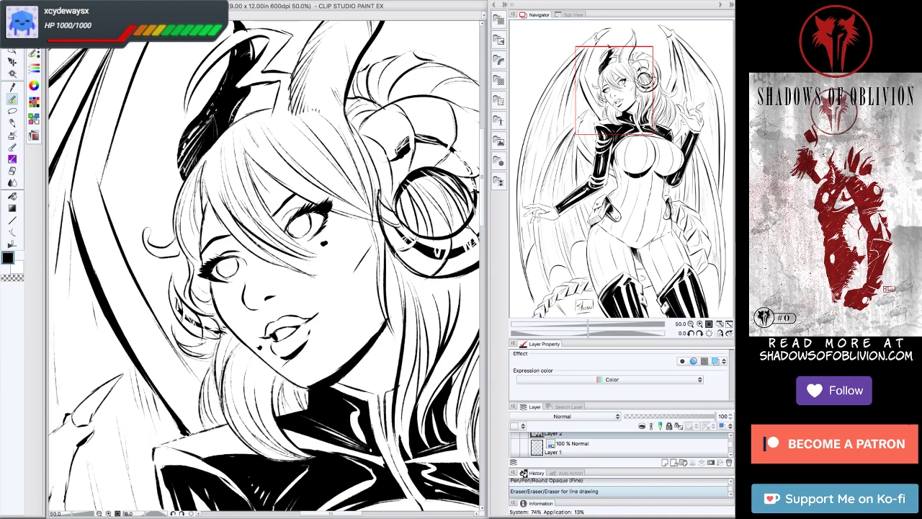
{"action": "left_click_drag", "start_coordinate": [306, 217], "coordinate": [275, 199]}
Add a new raster layer and set the drawing color to medium grey.
{"action": "key", "text": "Tab"}
{"action": "key", "text": "Tab"}
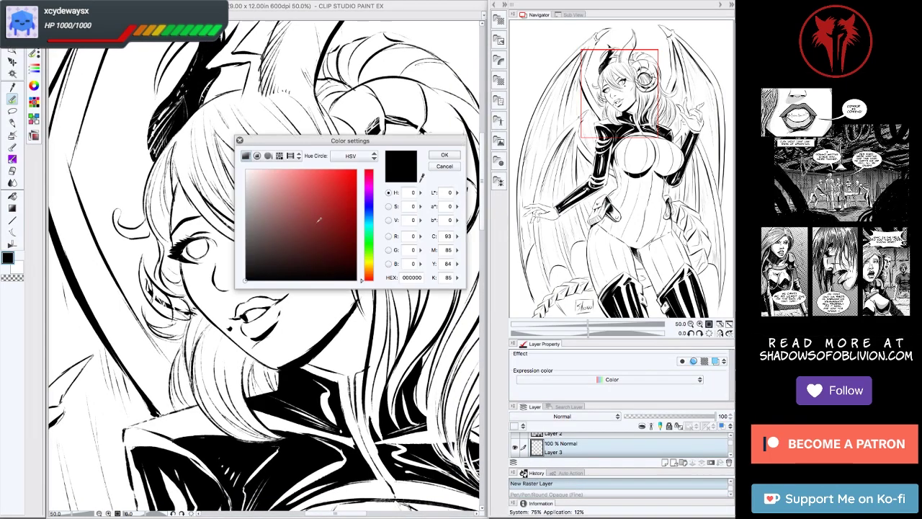
{"action": "key", "text": "Return"}
Select both irises with the lasso, fill them with grey and paint darker pupils at their centers.
{"action": "key", "text": "m"}
{"action": "scroll", "coordinate": [263, 267], "scroll_direction": "up", "scroll_amount": 1}
{"action": "left_click_drag", "start_coordinate": [268, 171], "coordinate": [267, 173]}
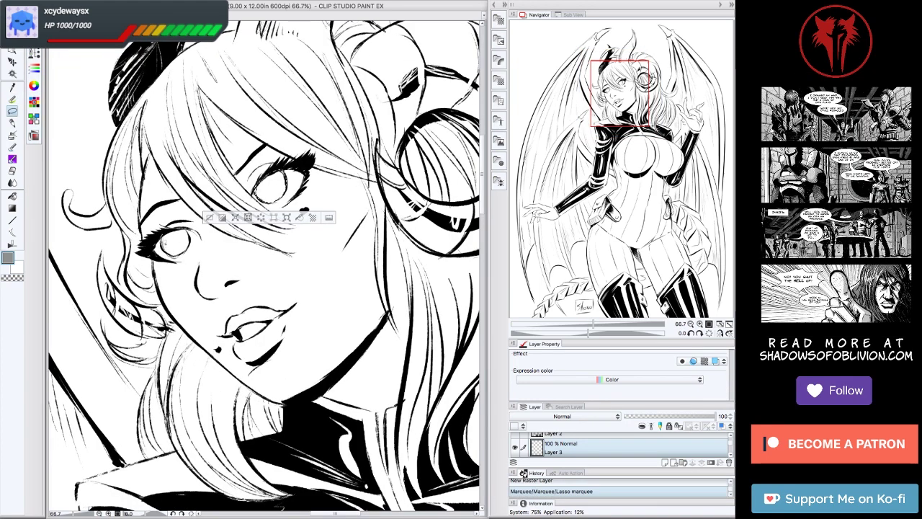
{"action": "left_click_drag", "start_coordinate": [173, 229], "coordinate": [172, 238]}
{"action": "key", "text": "alt+BackSpace"}
{"action": "key", "text": "ctrl+d"}
{"action": "left_click_drag", "start_coordinate": [265, 183], "coordinate": [267, 184]}
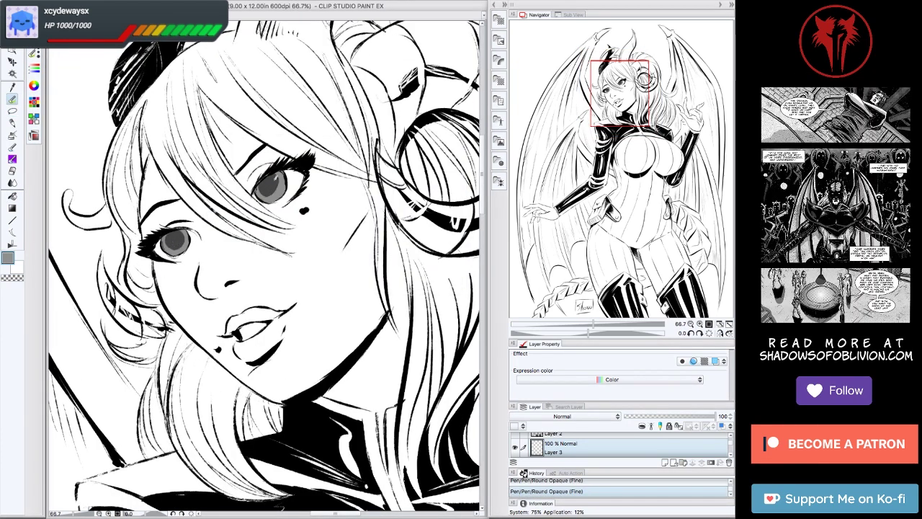
Shade the irises with the soft airbrush and lock the grey layer's transparent pixels.
{"action": "key", "text": "Tab"}
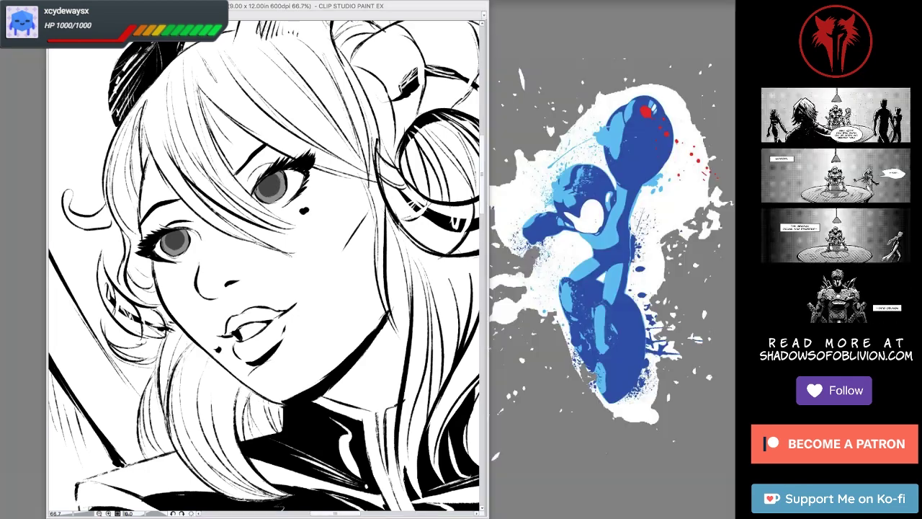
{"action": "key", "text": "Tab"}
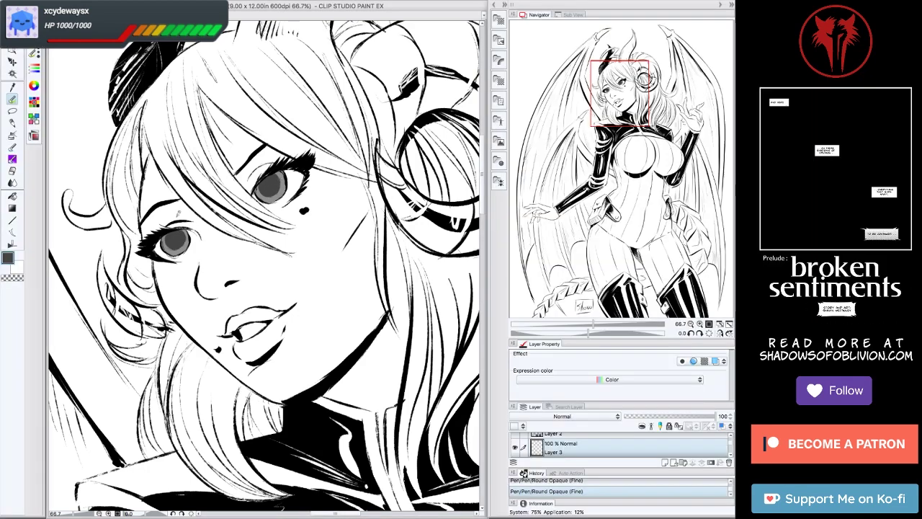
{"action": "left_click_drag", "start_coordinate": [161, 232], "coordinate": [184, 243]}
{"action": "key", "text": "b"}
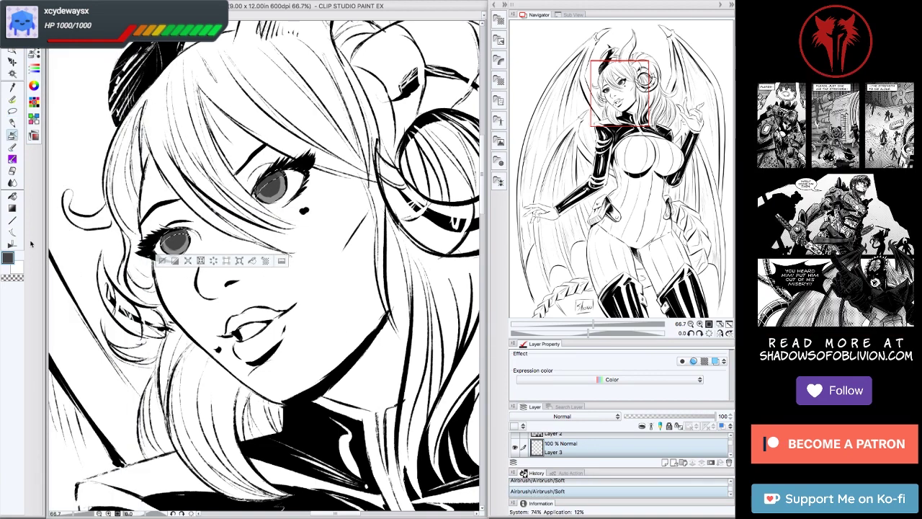
{"action": "key", "text": "ctrl+d"}
{"action": "left_click_drag", "start_coordinate": [173, 248], "coordinate": [188, 259]}
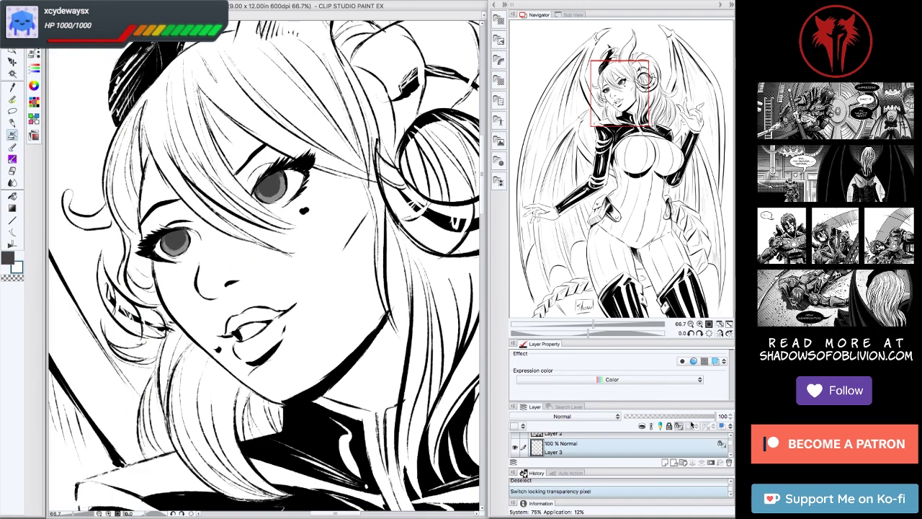
Add a raster layer above the line art and draw white highlights in both eyes with the G-pen.
{"action": "left_click", "coordinate": [555, 433]}
{"action": "left_click", "coordinate": [664, 461]}
{"action": "key", "text": "p"}
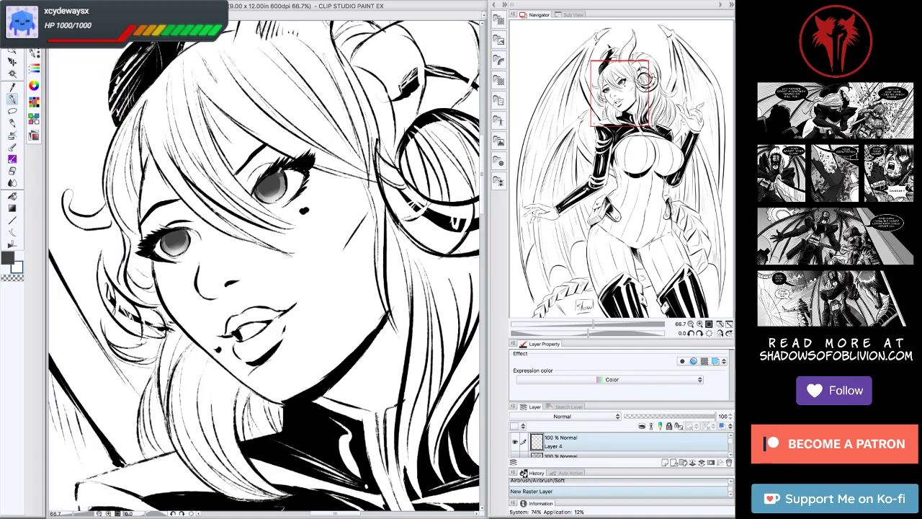
{"action": "key", "text": "minus"}
{"action": "key", "text": "minus"}
{"action": "key", "text": "minus"}
{"action": "key", "text": "minus"}
{"action": "key", "text": "minus"}
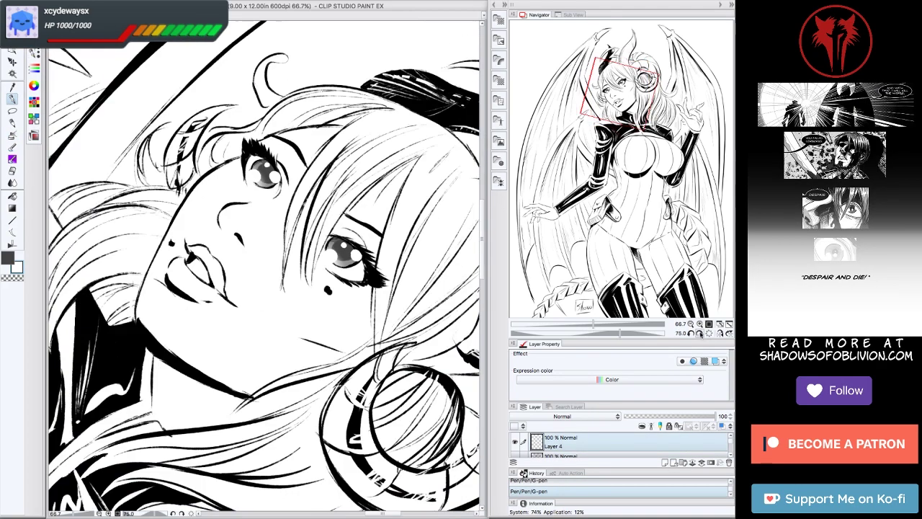
{"action": "key", "text": "@"}
{"action": "key", "text": "ctrl+minus"}
{"action": "key", "text": "ctrl+minus"}
{"action": "key", "text": "ctrl+minus"}
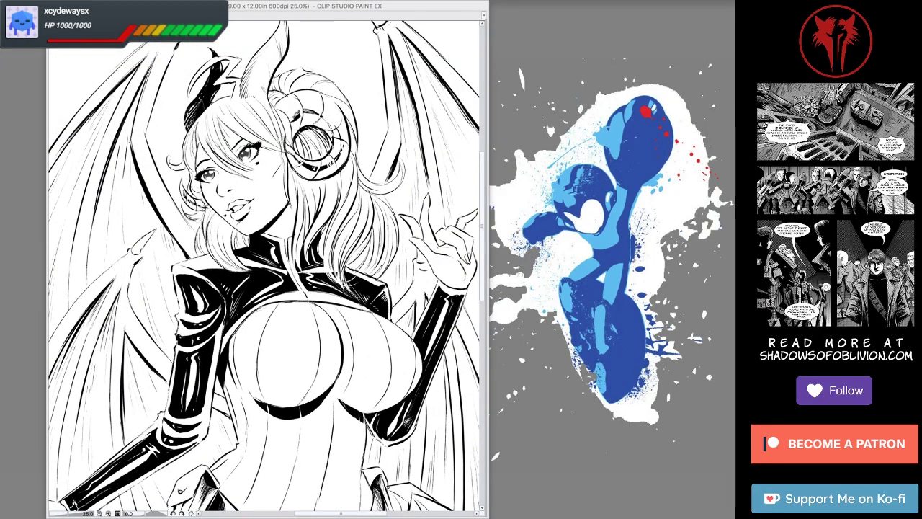
Lasso the bodysuit from the chest down to the boot tops, adding the torso and both thighs to the selection.
{"action": "key", "text": "ctrl+plus"}
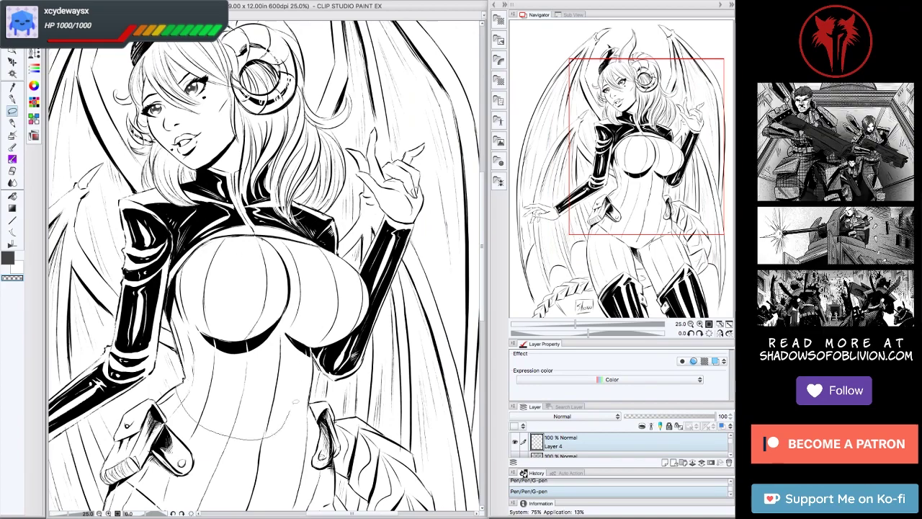
{"action": "left_click_drag", "start_coordinate": [360, 238], "coordinate": [180, 288]}
{"action": "key", "text": "minus"}
{"action": "key", "text": "minus"}
{"action": "key", "text": "minus"}
{"action": "key", "text": "minus"}
{"action": "key", "text": "minus"}
{"action": "key", "text": "minus"}
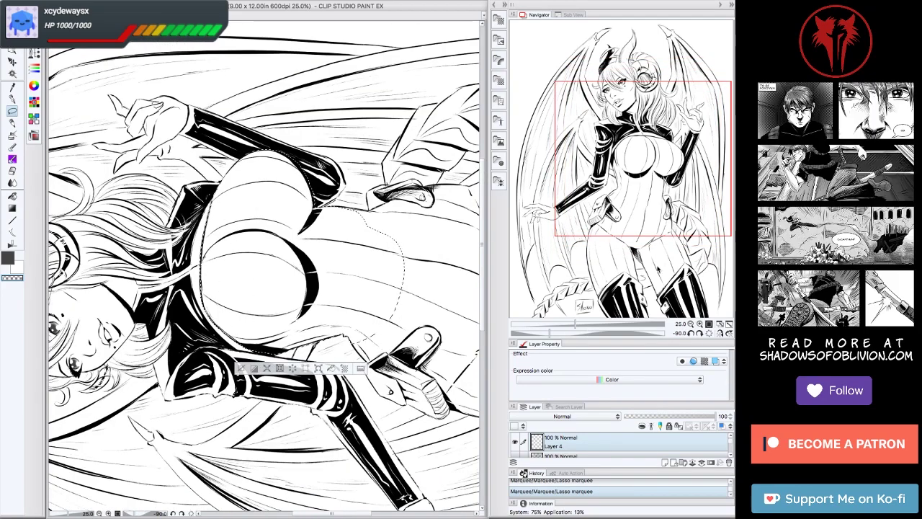
{"action": "key", "text": "ctrl+@"}
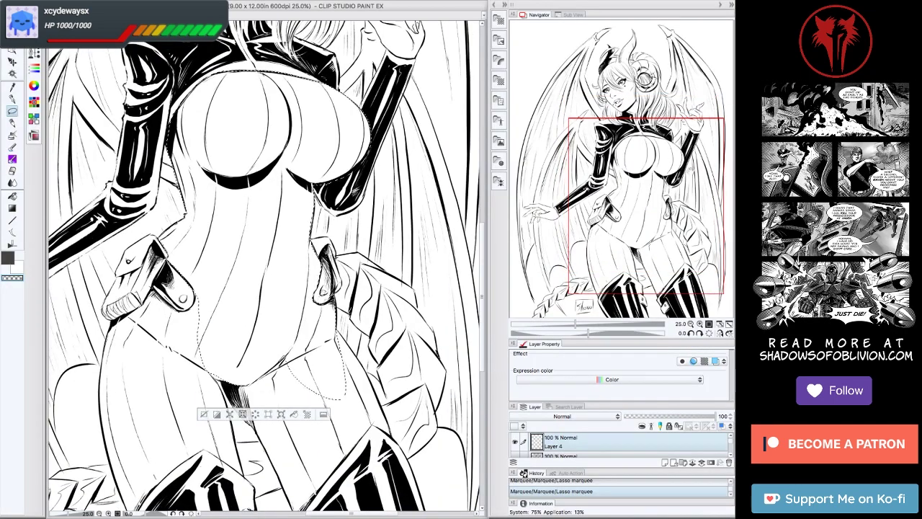
{"action": "left_click_drag", "start_coordinate": [267, 288], "coordinate": [210, 225]}
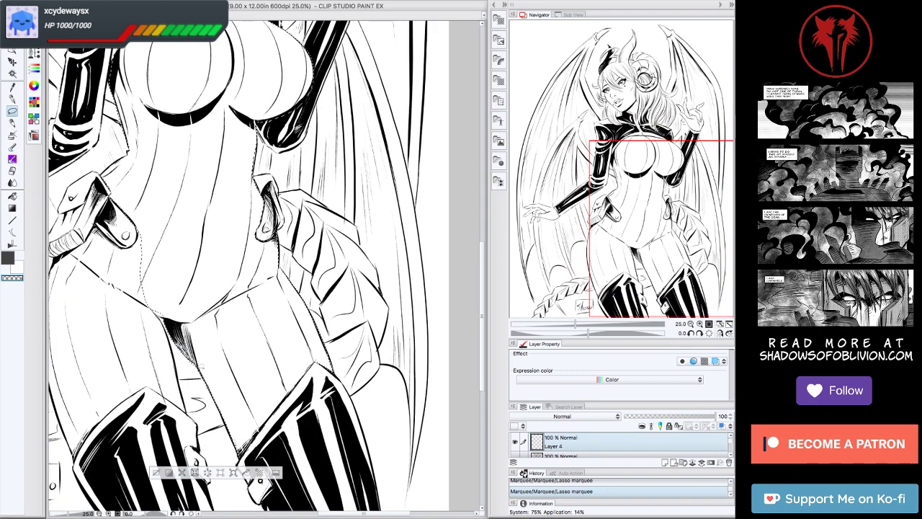
{"action": "left_click_drag", "start_coordinate": [195, 366], "coordinate": [251, 349]}
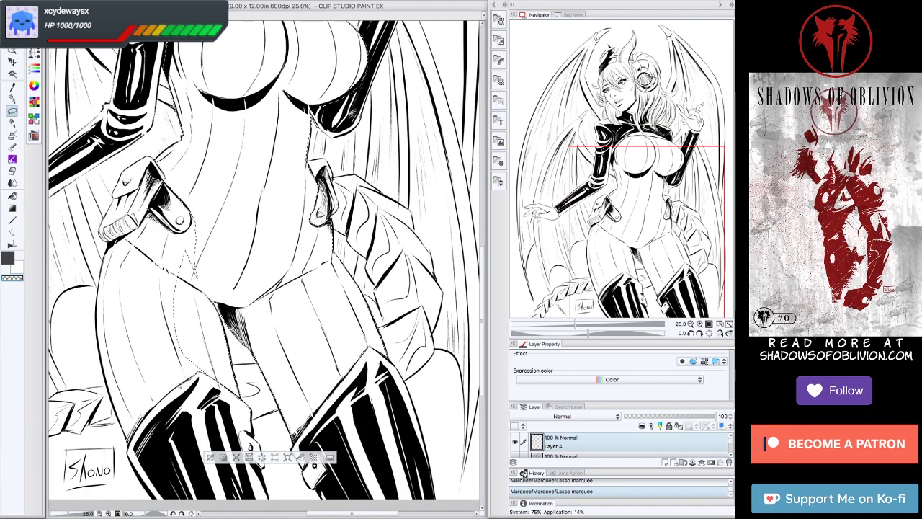
{"action": "mouse_move", "coordinate": [119, 290]}
{"action": "left_mouse_down"}
{"action": "mouse_move", "coordinate": [133, 432]}
{"action": "mouse_move", "coordinate": [173, 392]}
{"action": "left_mouse_up"}
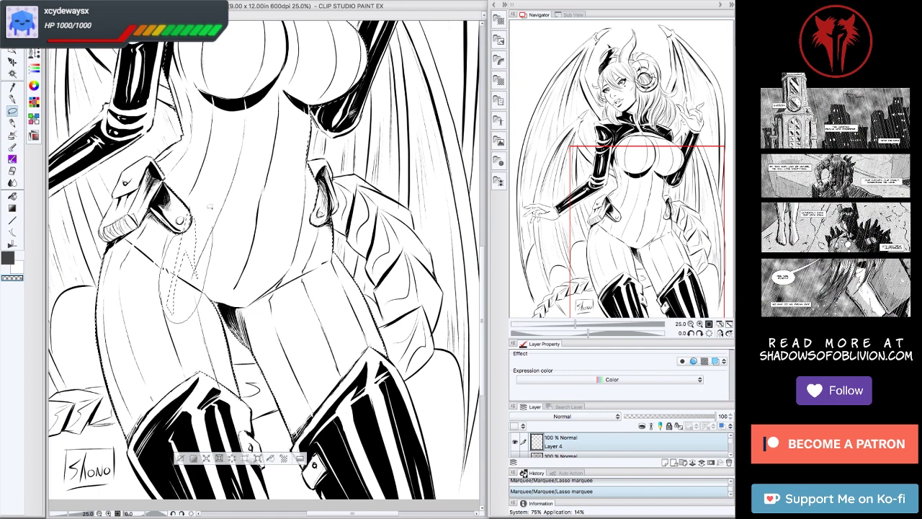
Apply the 30.0 line 15% Circle dot tone to the selection, then set its frequency to 60.0 and density to 20.
{"action": "key", "text": "ctrl+minus"}
{"action": "left_click", "coordinate": [498, 80]}
{"action": "left_click_drag", "start_coordinate": [455, 85], "coordinate": [245, 303]}
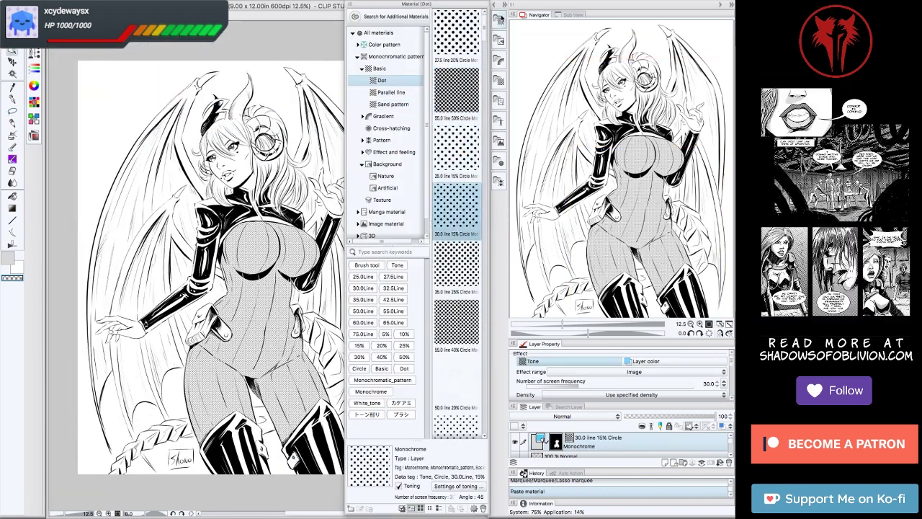
{"action": "left_click", "coordinate": [724, 380]}
{"action": "scroll", "coordinate": [732, 381], "scroll_direction": "down", "scroll_amount": 2}
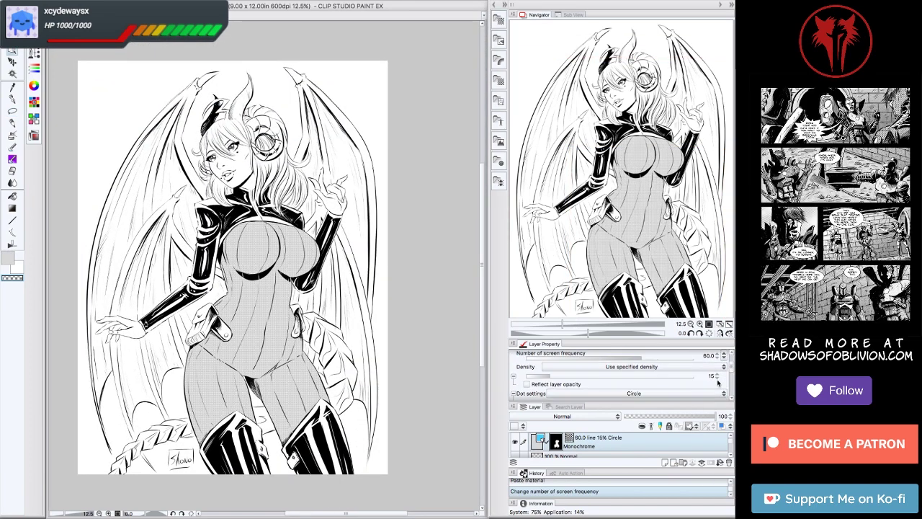
{"action": "left_click", "coordinate": [718, 375]}
Change the layer order and clean up the line art on Layer 2 with the line drawing eraser.
{"action": "left_click_drag", "start_coordinate": [562, 456], "coordinate": [562, 436]}
{"action": "left_click", "coordinate": [699, 323]}
{"action": "left_click", "coordinate": [690, 324]}
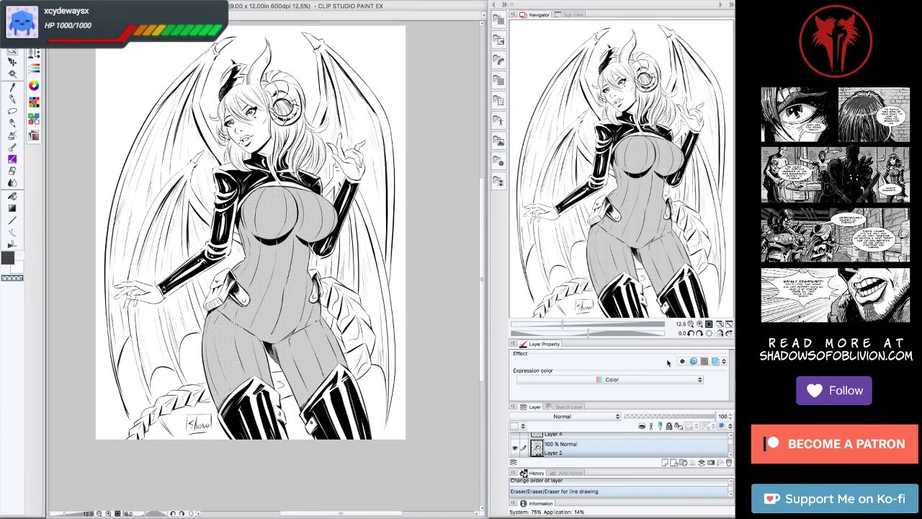
{"action": "left_click", "coordinate": [699, 324]}
{"action": "scroll", "coordinate": [266, 266], "scroll_direction": "up", "scroll_amount": 4}
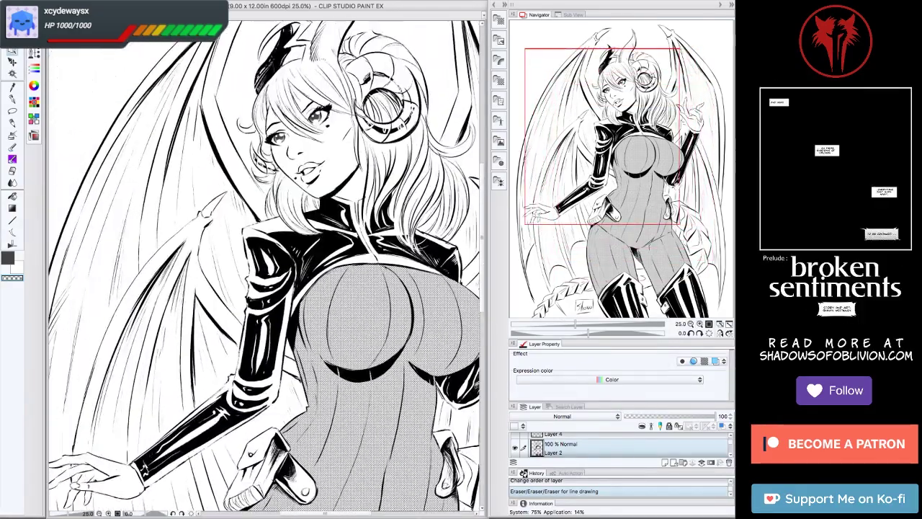
{"action": "scroll", "coordinate": [267, 267], "scroll_direction": "down", "scroll_amount": 4}
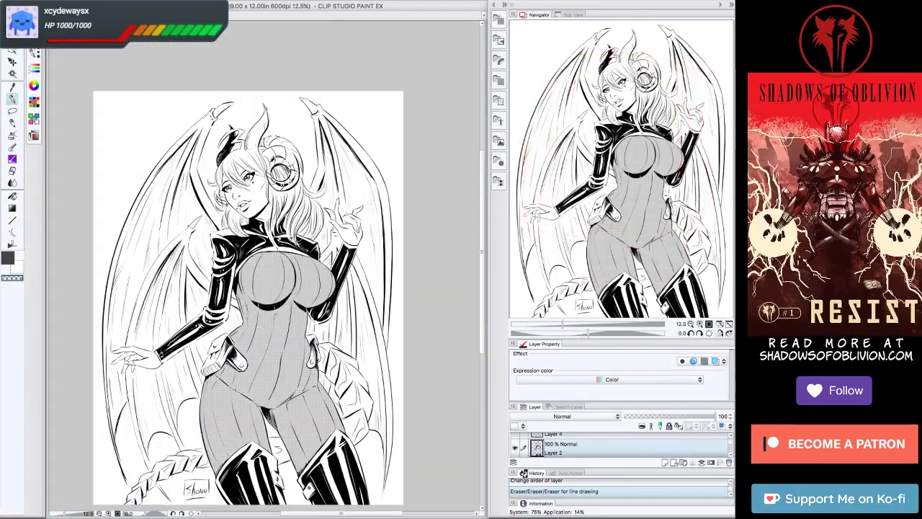
Cut white highlights out of the bodysuit tone along its seams with the G-pen in transparent color.
{"action": "left_click", "coordinate": [576, 440]}
{"action": "left_click_drag", "start_coordinate": [278, 302], "coordinate": [254, 383]}
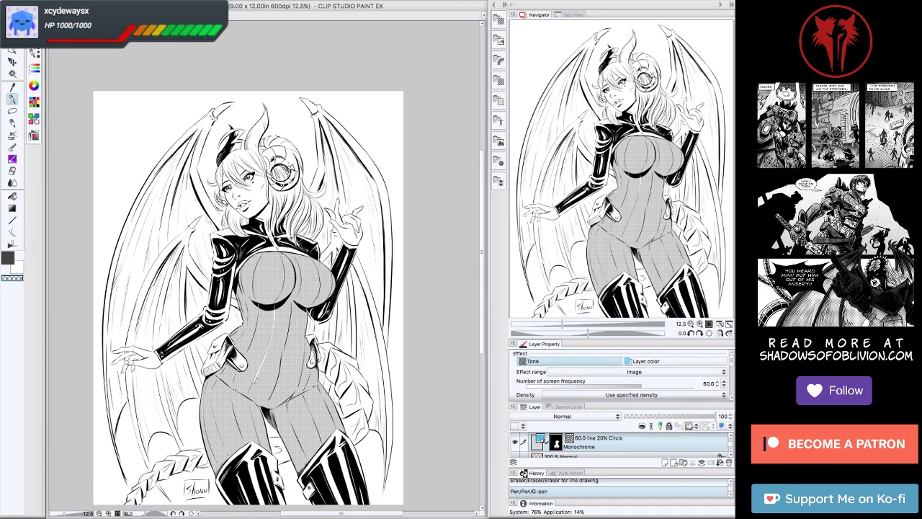
{"action": "key", "text": "ctrl+z"}
{"action": "key", "text": "ctrl+z"}
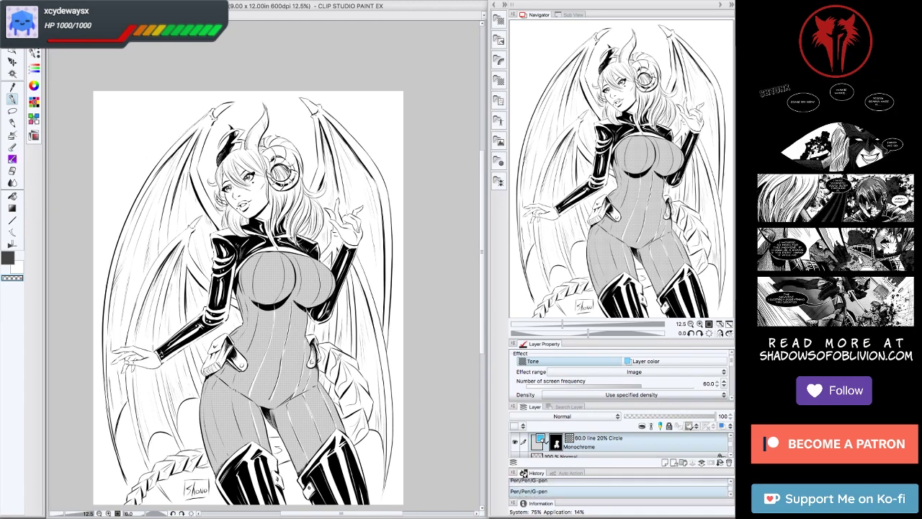
{"action": "scroll", "coordinate": [331, 414], "scroll_direction": "up", "scroll_amount": 2}
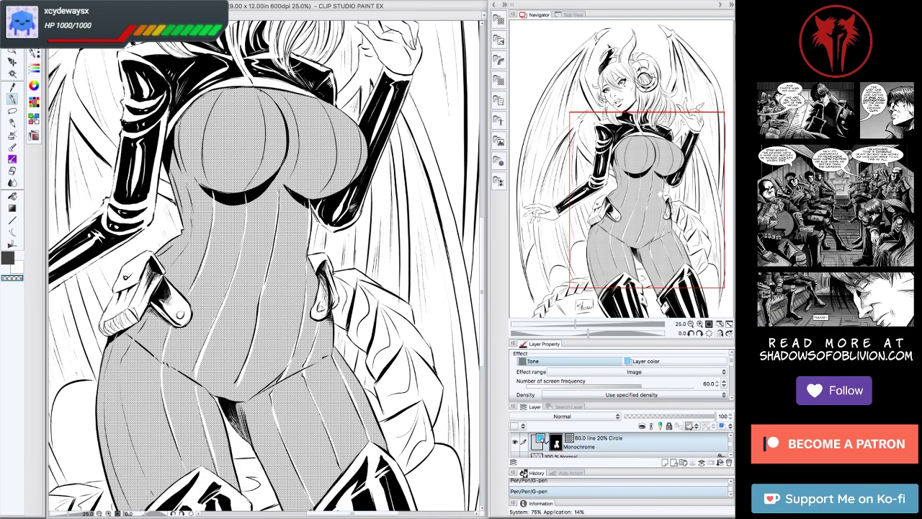
{"action": "left_click_drag", "start_coordinate": [263, 268], "coordinate": [264, 332]}
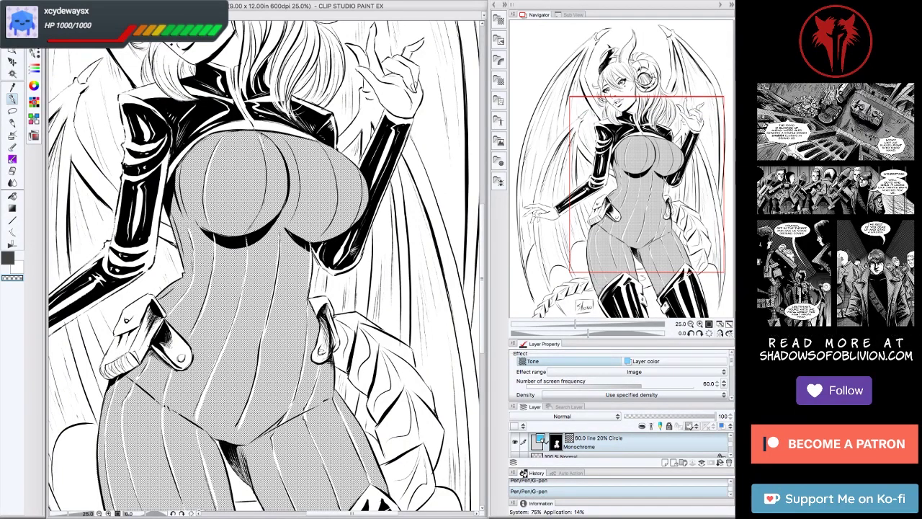
{"action": "key", "text": "ctrl+minus"}
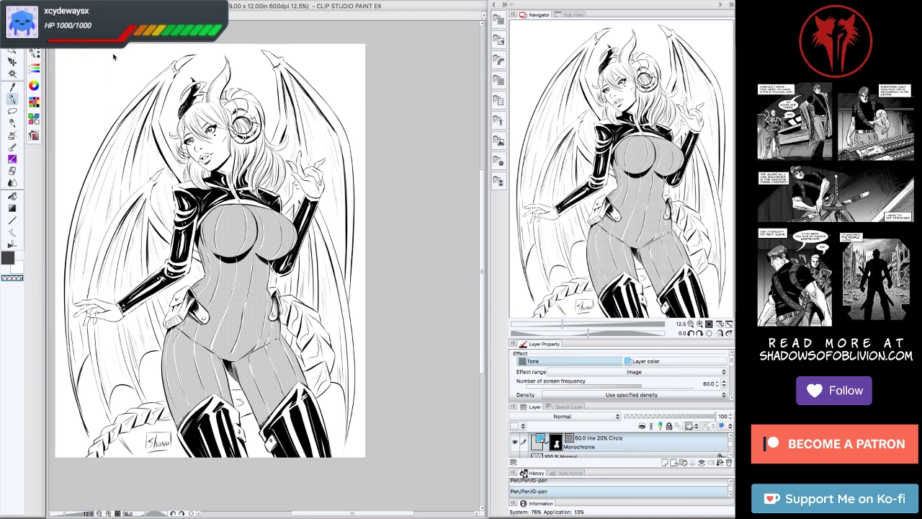
{"action": "key", "text": "Tab"}
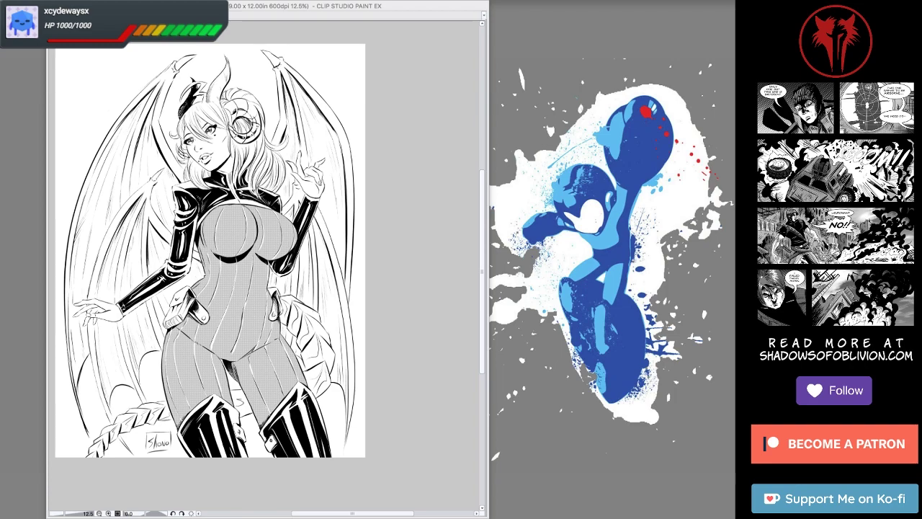
{"action": "key", "text": "Tab"}
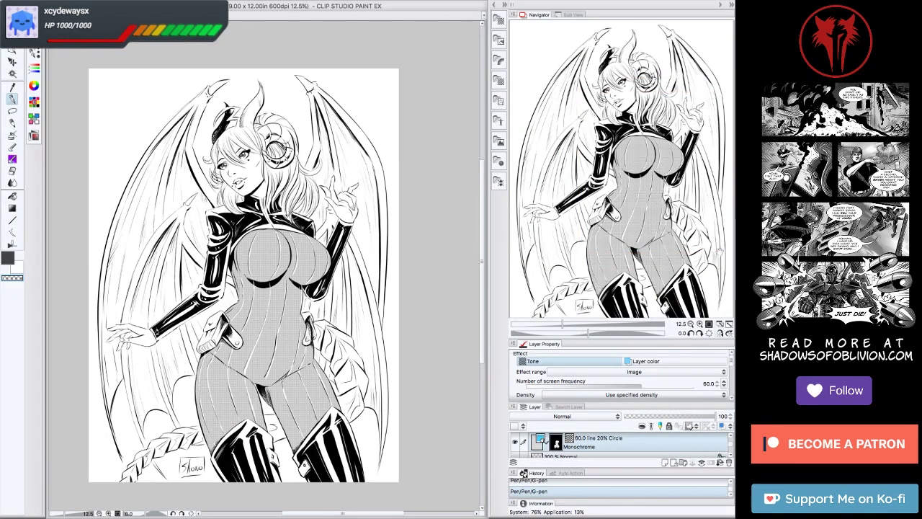
Lasso the lower parts of both breasts and apply the 60.0 line 100% Linear M gradient tone there.
{"action": "key", "text": "ctrl+plus"}
{"action": "key", "text": "m"}
{"action": "mouse_move", "coordinate": [216, 256]}
{"action": "left_mouse_down"}
{"action": "mouse_move", "coordinate": [256, 249]}
{"action": "mouse_move", "coordinate": [320, 274]}
{"action": "left_mouse_up"}
{"action": "left_click", "coordinate": [499, 80]}
{"action": "left_click", "coordinate": [374, 119]}
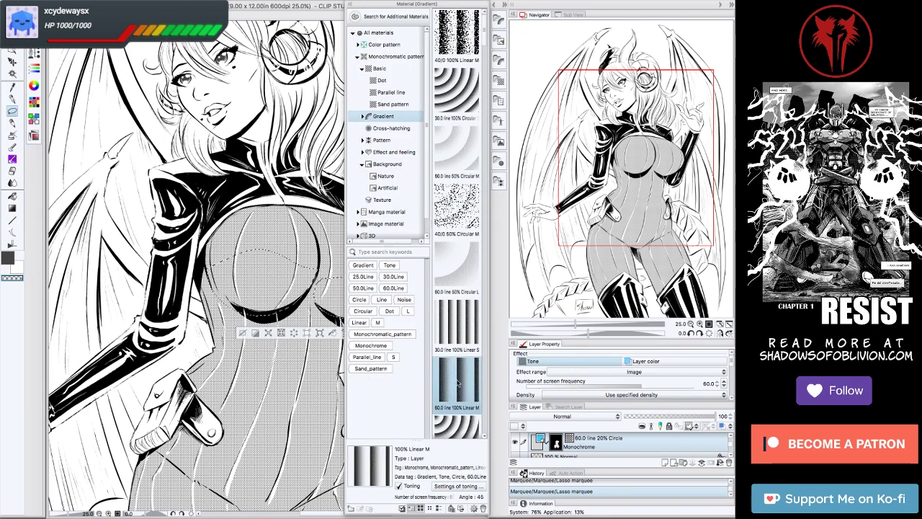
{"action": "left_click_drag", "start_coordinate": [457, 216], "coordinate": [288, 281]}
Run the bust gradient vertically down to the waist and set its halftone dot shape to Line.
{"action": "left_click_drag", "start_coordinate": [302, 216], "coordinate": [227, 209]}
{"action": "left_click_drag", "start_coordinate": [216, 259], "coordinate": [217, 370]}
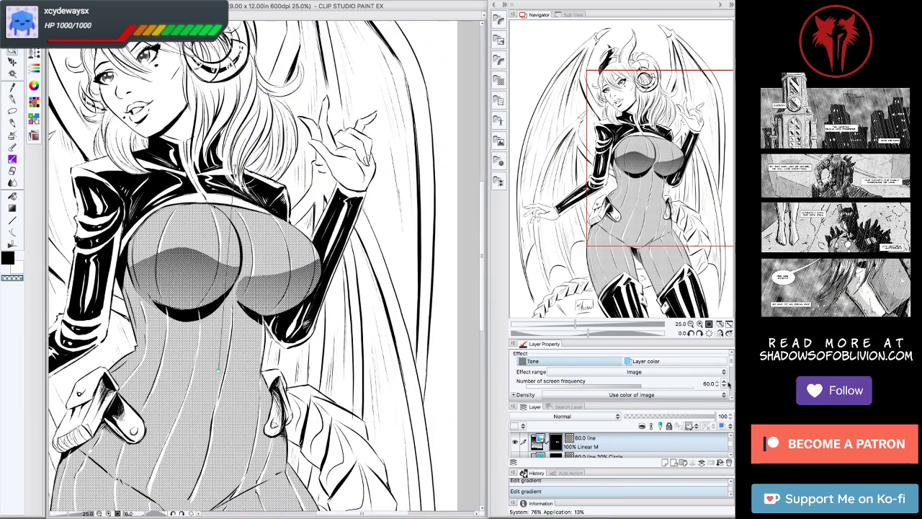
{"action": "scroll", "coordinate": [619, 374], "scroll_direction": "down", "scroll_amount": 2}
{"action": "left_click", "coordinate": [633, 377]}
{"action": "left_click", "coordinate": [634, 389]}
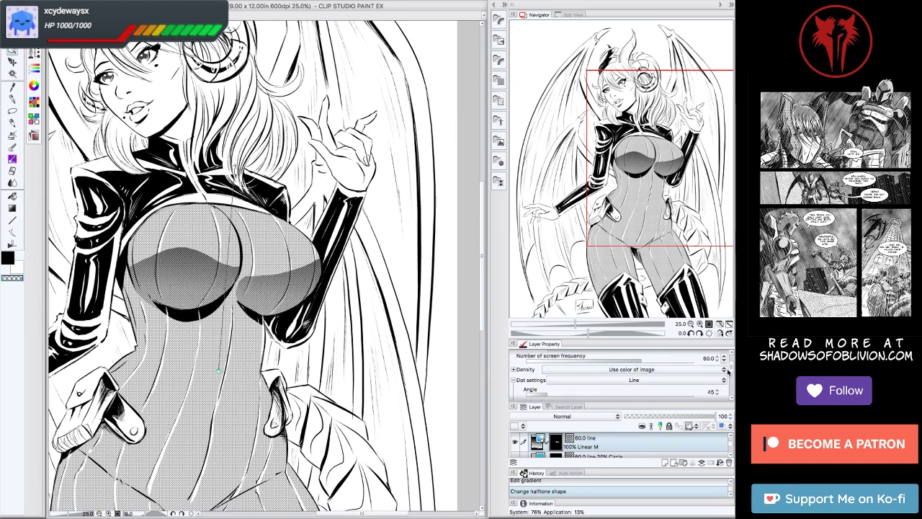
{"action": "left_click_drag", "start_coordinate": [216, 288], "coordinate": [266, 346]}
{"action": "left_click_drag", "start_coordinate": [282, 245], "coordinate": [283, 409]}
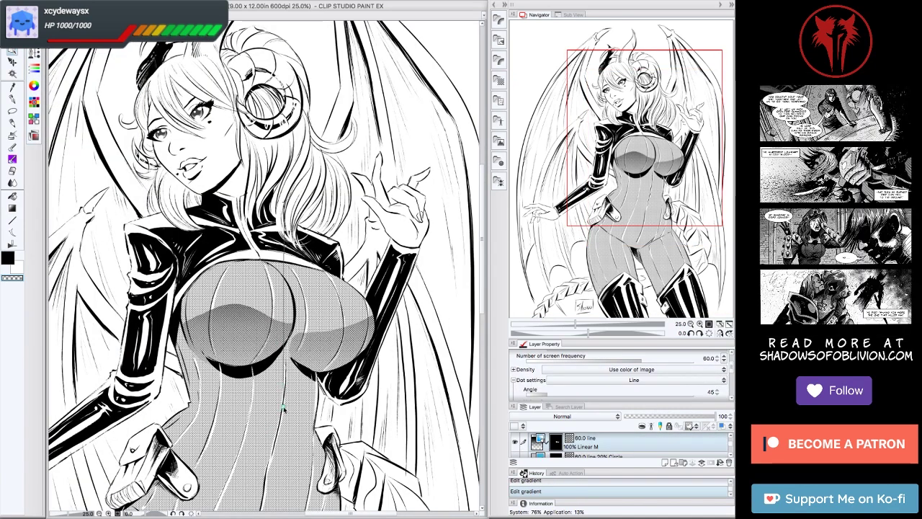
{"action": "scroll", "coordinate": [286, 407], "scroll_direction": "down", "scroll_amount": 2}
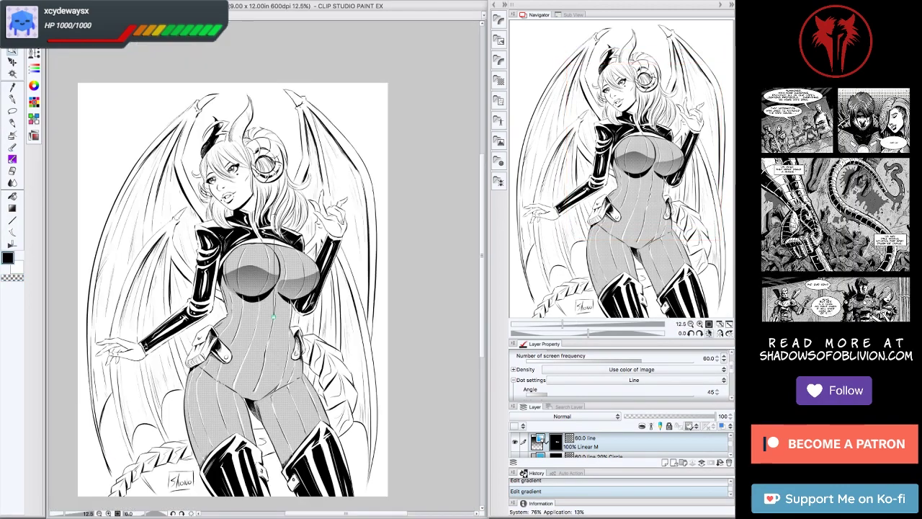
{"action": "key", "text": "Tab"}
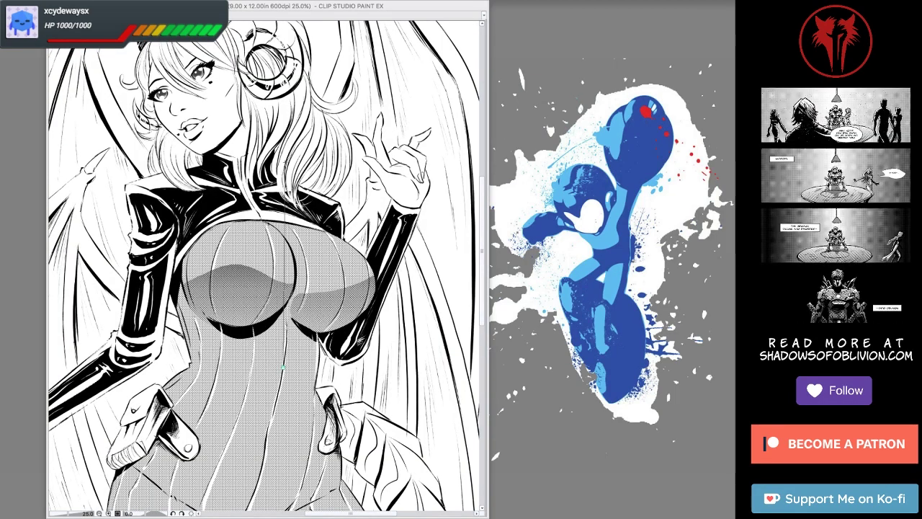
{"action": "key", "text": "Tab"}
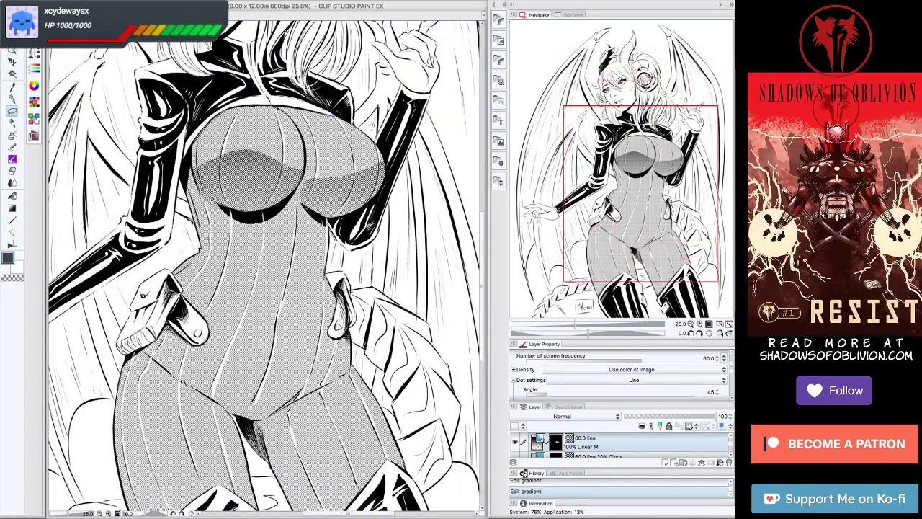
Lasso the cast shadow area beneath the bust, fill it with the 60.0 line 100% Linear M gradient tone and adjust its direction.
{"action": "mouse_move", "coordinate": [246, 216]}
{"action": "left_mouse_down"}
{"action": "mouse_move", "coordinate": [292, 208]}
{"action": "mouse_move", "coordinate": [335, 237]}
{"action": "left_mouse_up"}
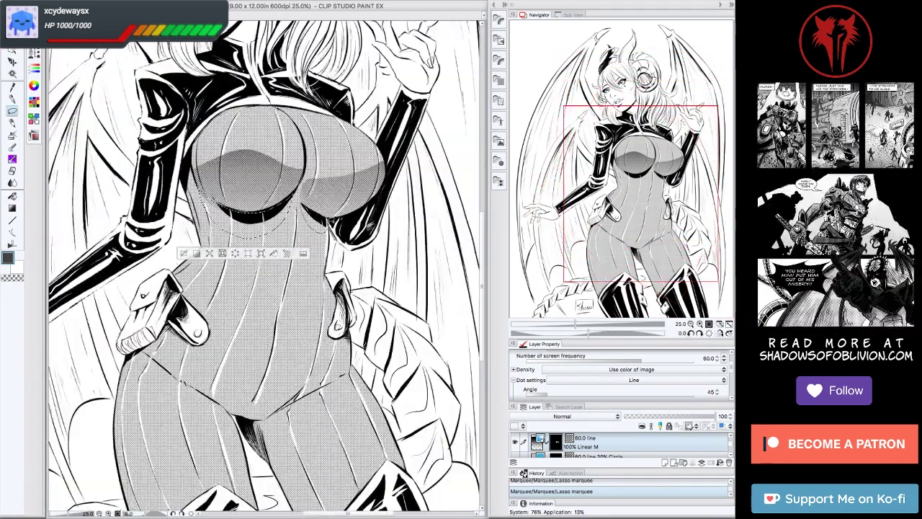
{"action": "left_click", "coordinate": [499, 20]}
{"action": "left_click_drag", "start_coordinate": [381, 117], "coordinate": [259, 238]}
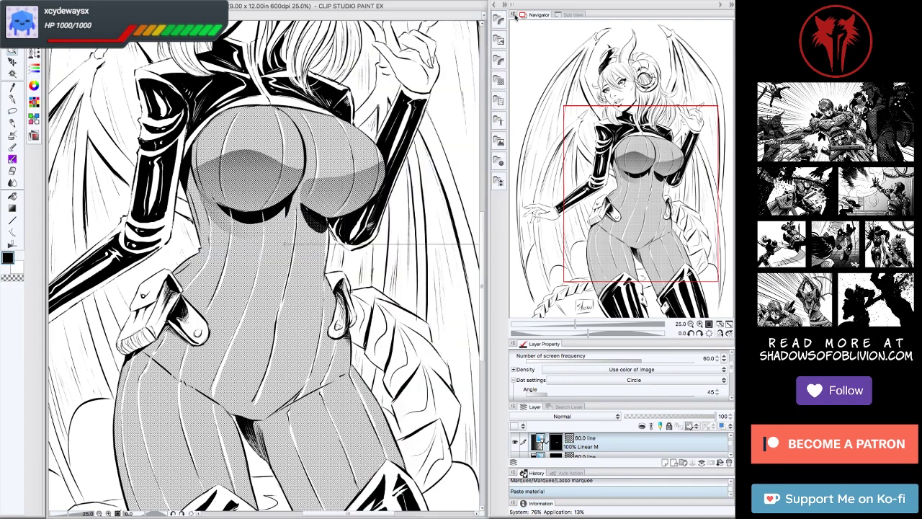
{"action": "key", "text": "ctrl+minus"}
{"action": "key", "text": "ctrl+plus"}
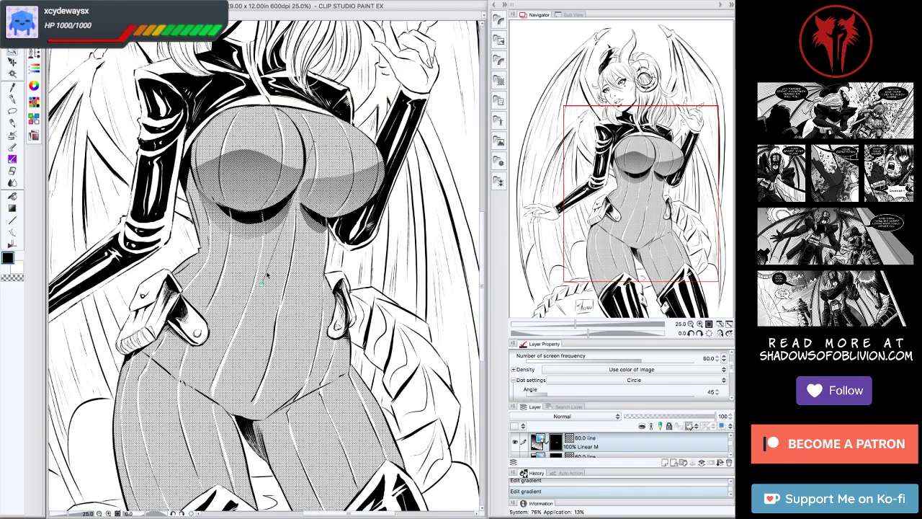
Set the halftone dot shape of the cast-shadow gradient beneath the bust to Line and readjust the gradient's direction.
{"action": "scroll", "coordinate": [732, 366], "scroll_direction": "up", "scroll_amount": 2}
{"action": "scroll", "coordinate": [732, 366], "scroll_direction": "down", "scroll_amount": 2}
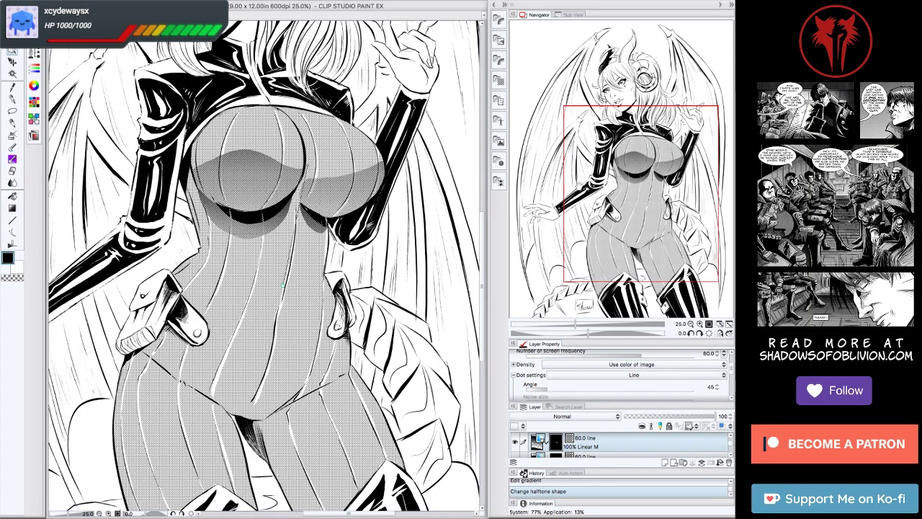
{"action": "scroll", "coordinate": [265, 266], "scroll_direction": "up", "scroll_amount": 3}
{"action": "key", "text": "ctrl+z"}
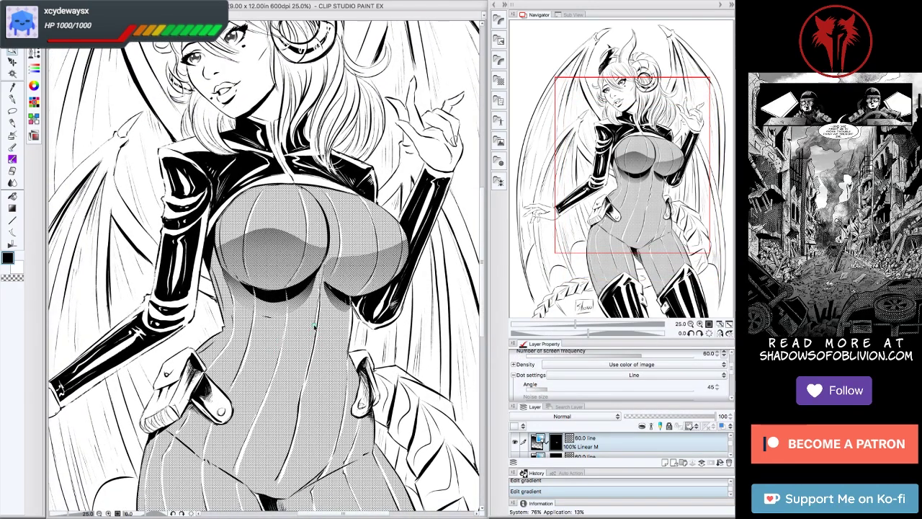
Cut highlight lines out of the gradient shadow tones on the bust and torso with the G-pen in transparent color.
{"action": "left_click_drag", "start_coordinate": [302, 289], "coordinate": [360, 216]}
{"action": "left_click_drag", "start_coordinate": [216, 275], "coordinate": [222, 287]}
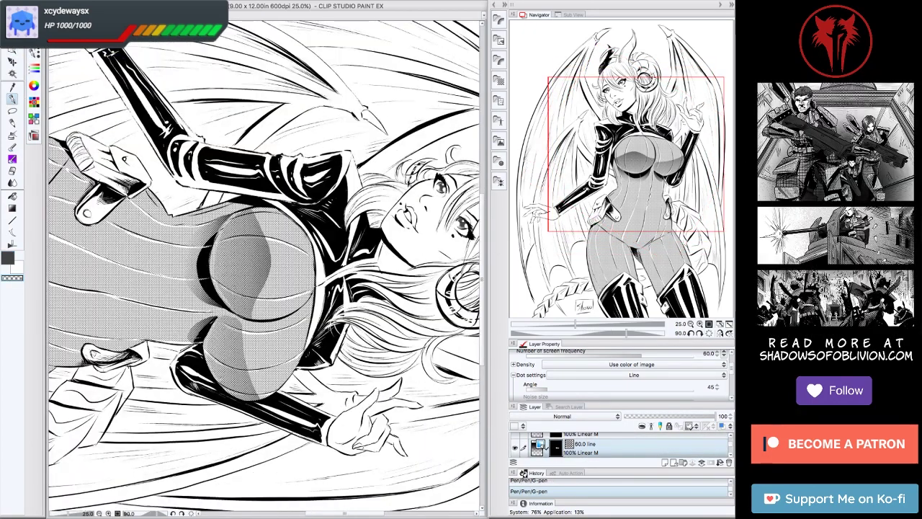
{"action": "key", "text": "ctrl+0"}
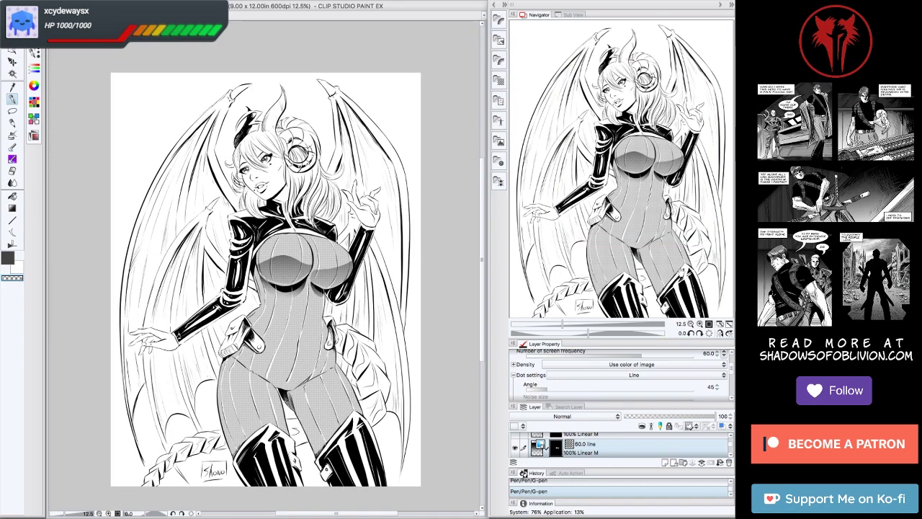
Lasso an arched shadow area on the abdomen and fill it with a 60.0 line tone using Line dots at density 30.
{"action": "mouse_move", "coordinate": [288, 334]}
{"action": "left_mouse_down"}
{"action": "mouse_move", "coordinate": [284, 320]}
{"action": "mouse_move", "coordinate": [305, 322]}
{"action": "mouse_move", "coordinate": [291, 321]}
{"action": "left_mouse_up"}
{"action": "key", "text": "ctrl+plus"}
{"action": "key", "text": "m"}
{"action": "key", "text": "ctrl+d"}
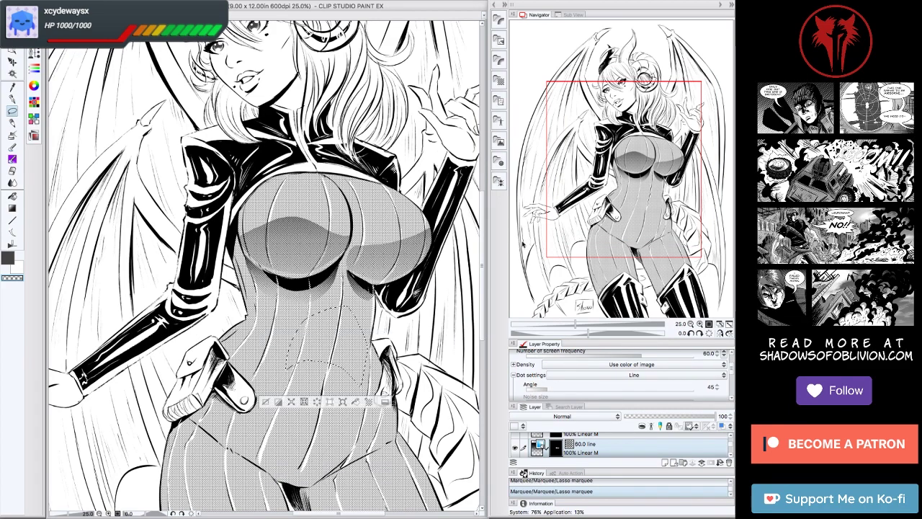
{"action": "left_click", "coordinate": [341, 474]}
{"action": "left_click", "coordinate": [403, 302]}
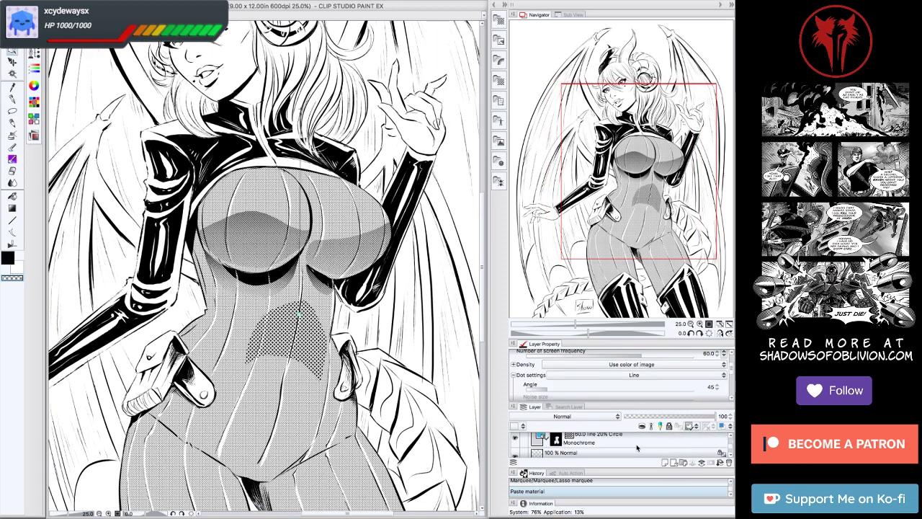
{"action": "left_click", "coordinate": [723, 390]}
{"action": "left_click", "coordinate": [621, 261]}
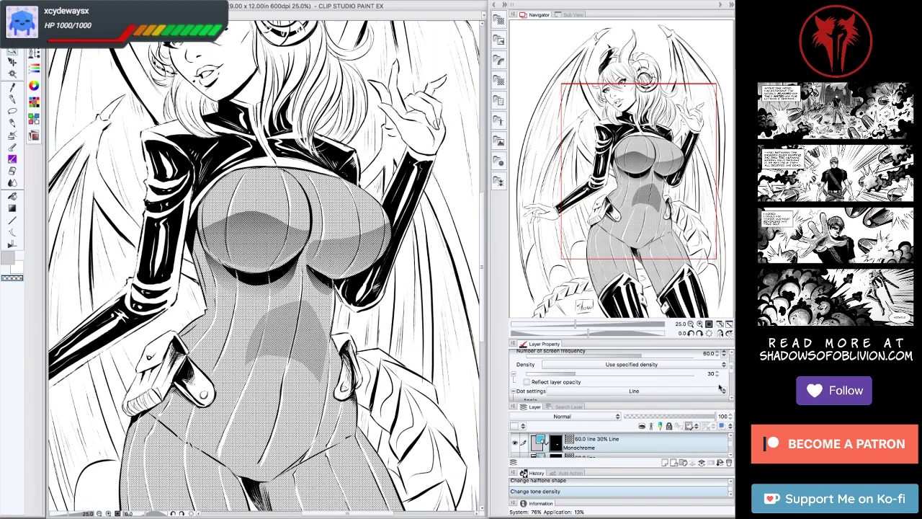
Reshape the edges of the abdomen shadow with the G-pen and the line-drawing eraser.
{"action": "mouse_move", "coordinate": [288, 273]}
{"action": "left_mouse_down"}
{"action": "mouse_move", "coordinate": [260, 278]}
{"action": "mouse_move", "coordinate": [254, 328]}
{"action": "mouse_move", "coordinate": [199, 413]}
{"action": "left_mouse_up"}
{"action": "key", "text": "p"}
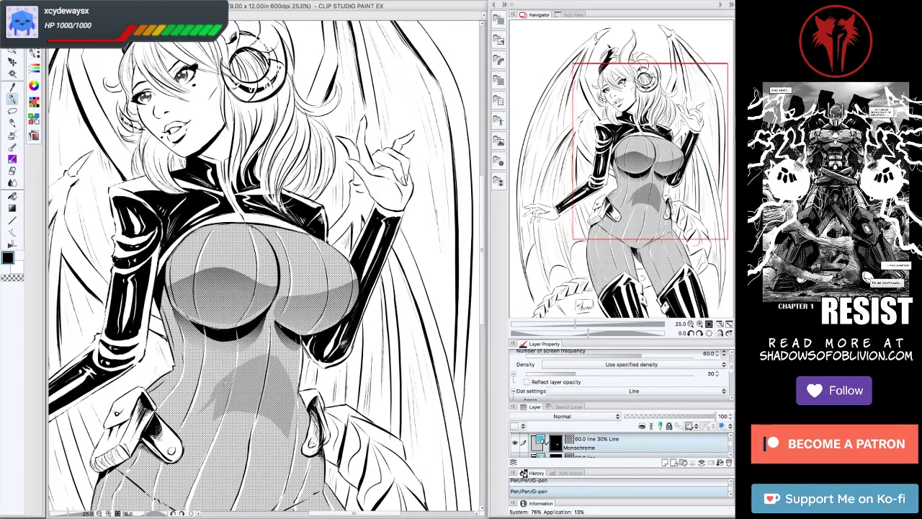
{"action": "left_click_drag", "start_coordinate": [285, 370], "coordinate": [285, 290]}
{"action": "key", "text": "e"}
{"action": "left_click_drag", "start_coordinate": [216, 320], "coordinate": [281, 351]}
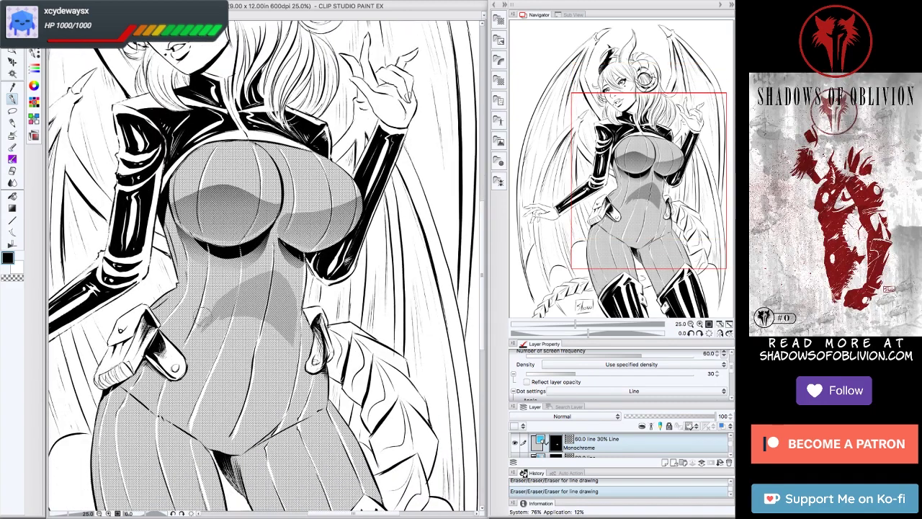
{"action": "key", "text": "p"}
{"action": "left_click_drag", "start_coordinate": [205, 310], "coordinate": [216, 327]}
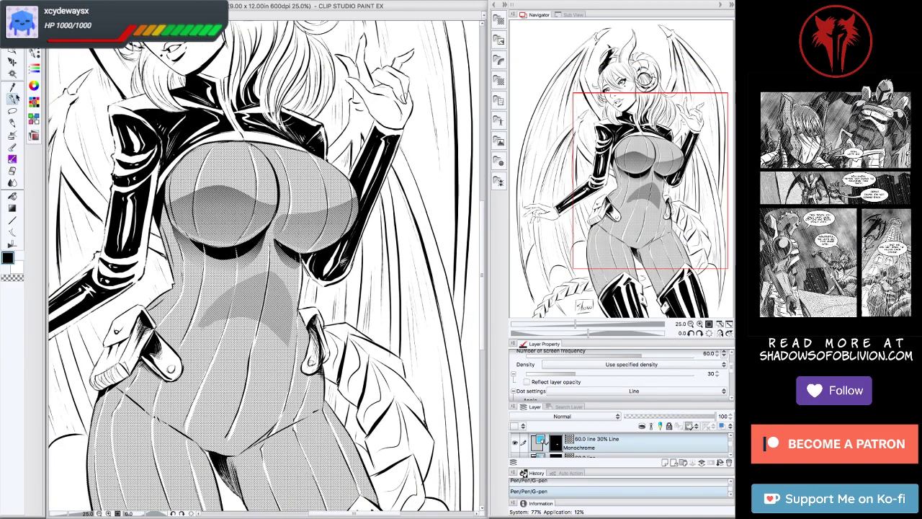
Fade the lower part of the abdomen shadow with the 長沢トーン削り[スタンダード] brush and set its tone density to 20.
{"action": "left_click_drag", "start_coordinate": [256, 367], "coordinate": [281, 380]}
{"action": "left_click_drag", "start_coordinate": [205, 360], "coordinate": [274, 306]}
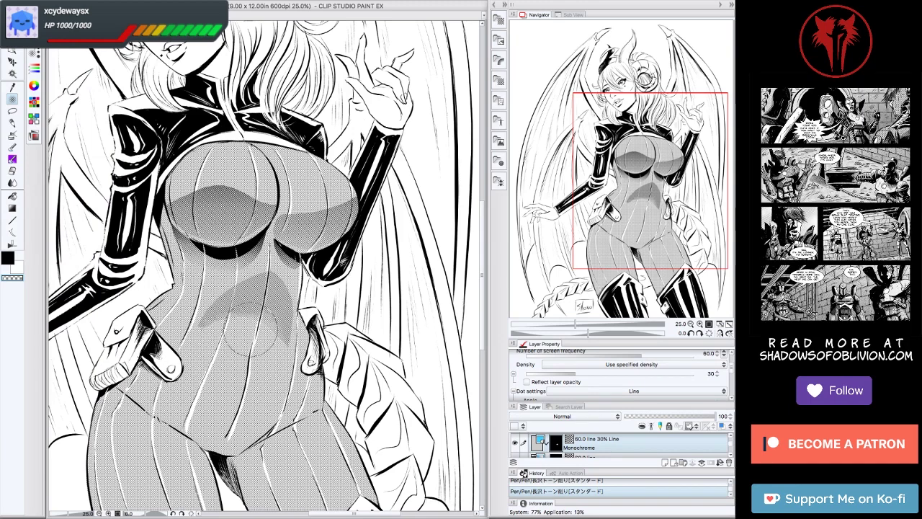
{"action": "key", "text": "c"}
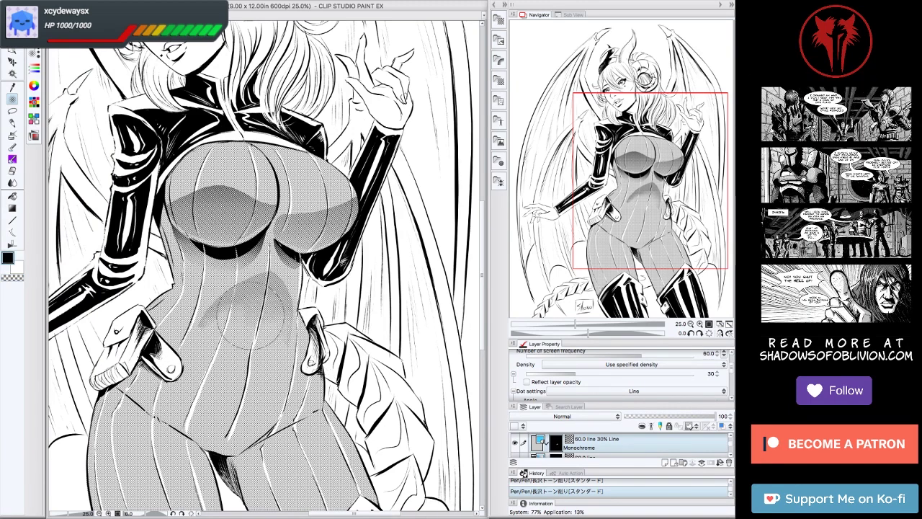
{"action": "left_click_drag", "start_coordinate": [288, 317], "coordinate": [216, 371]}
{"action": "key", "text": "c"}
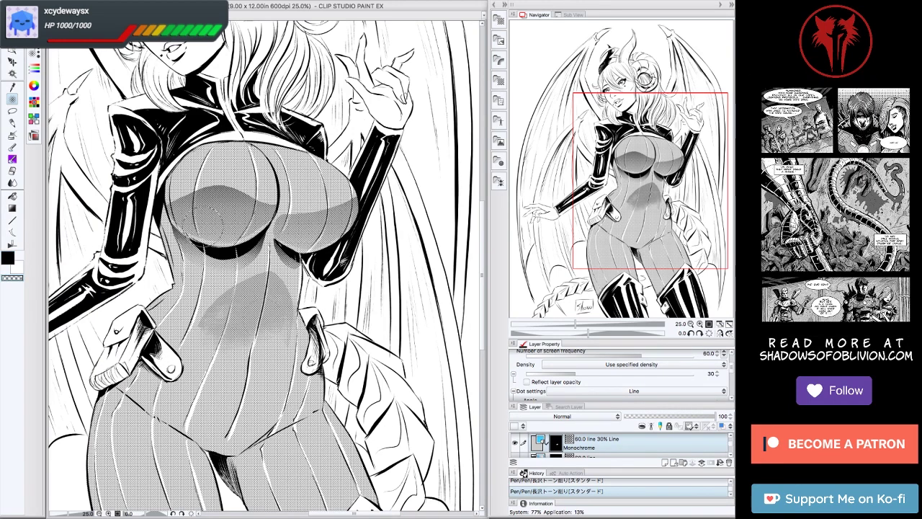
{"action": "mouse_move", "coordinate": [267, 317]}
{"action": "left_mouse_down"}
{"action": "mouse_move", "coordinate": [230, 360]}
{"action": "mouse_move", "coordinate": [216, 327]}
{"action": "left_mouse_up"}
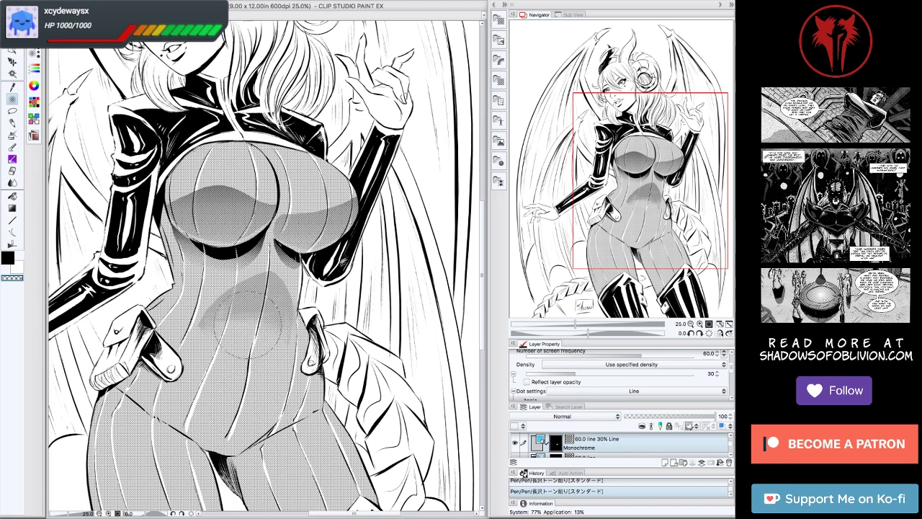
{"action": "key", "text": "ctrl+minus"}
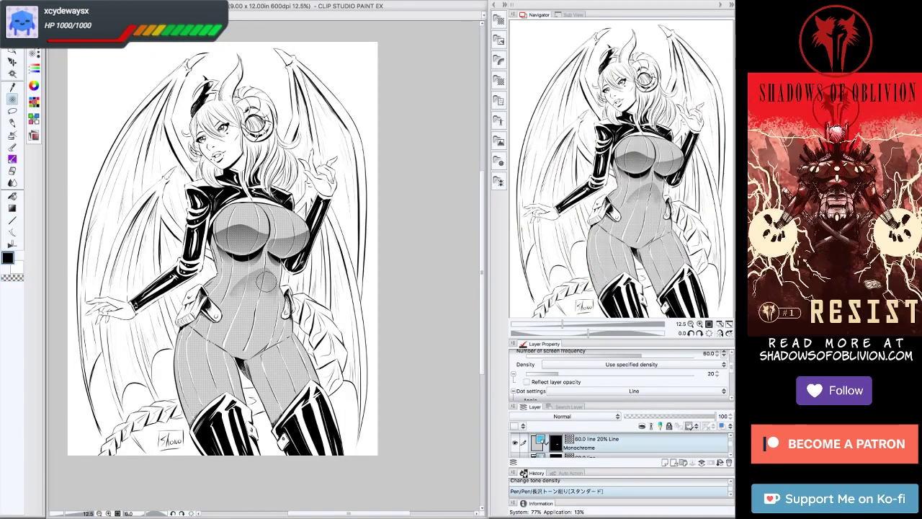
Soften the abdomen shadow's lower edge with the おまけブラシ90度 brush and set the tone density to 30.
{"action": "key", "text": "minus"}
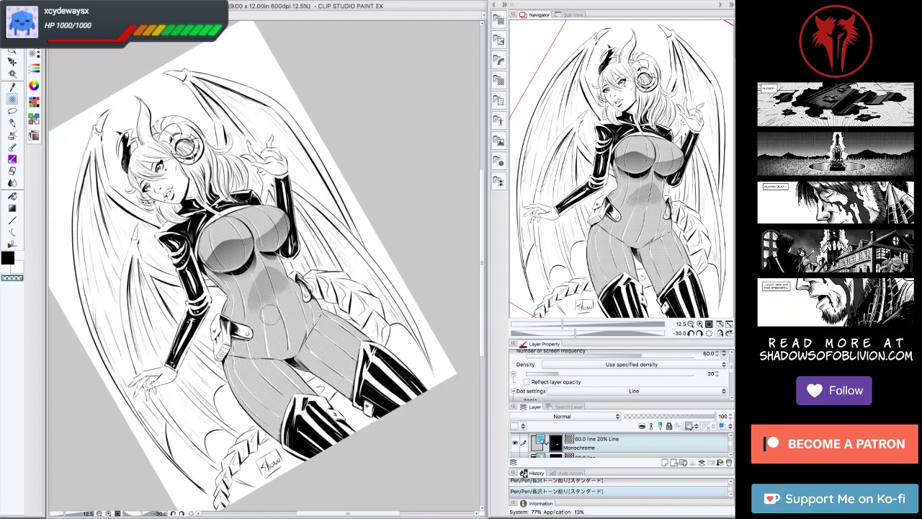
{"action": "left_click", "coordinate": [34, 52]}
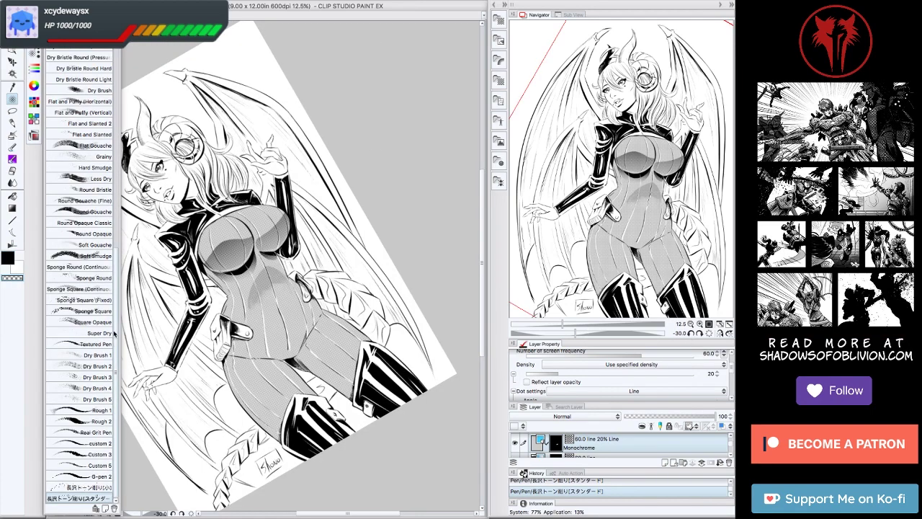
{"action": "scroll", "coordinate": [81, 247], "scroll_direction": "up", "scroll_amount": 2}
{"action": "scroll", "coordinate": [80, 247], "scroll_direction": "down", "scroll_amount": 3}
{"action": "left_click", "coordinate": [81, 288]}
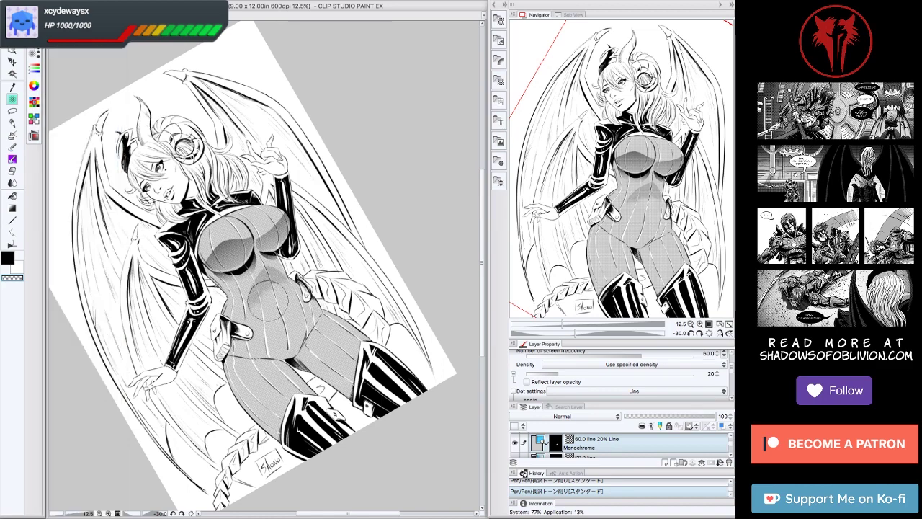
{"action": "left_click_drag", "start_coordinate": [282, 290], "coordinate": [261, 306]}
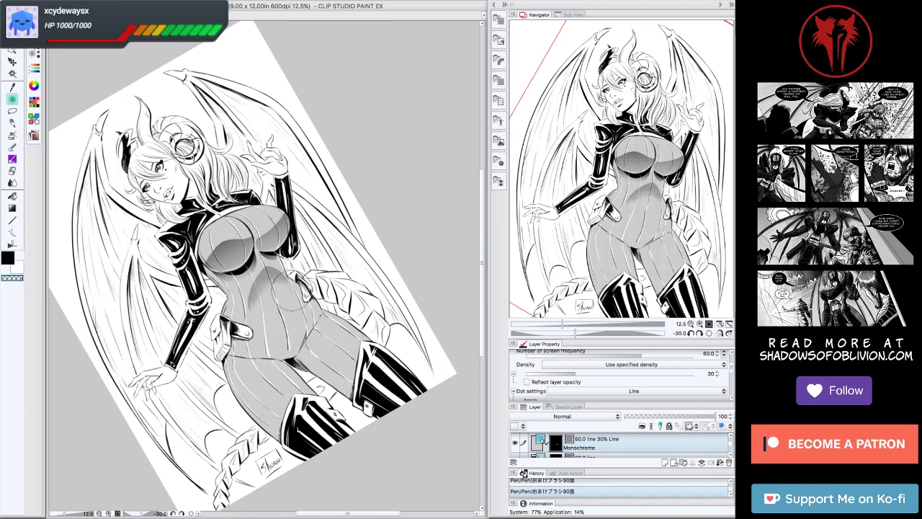
{"action": "scroll", "coordinate": [317, 345], "scroll_direction": "down", "scroll_amount": 2}
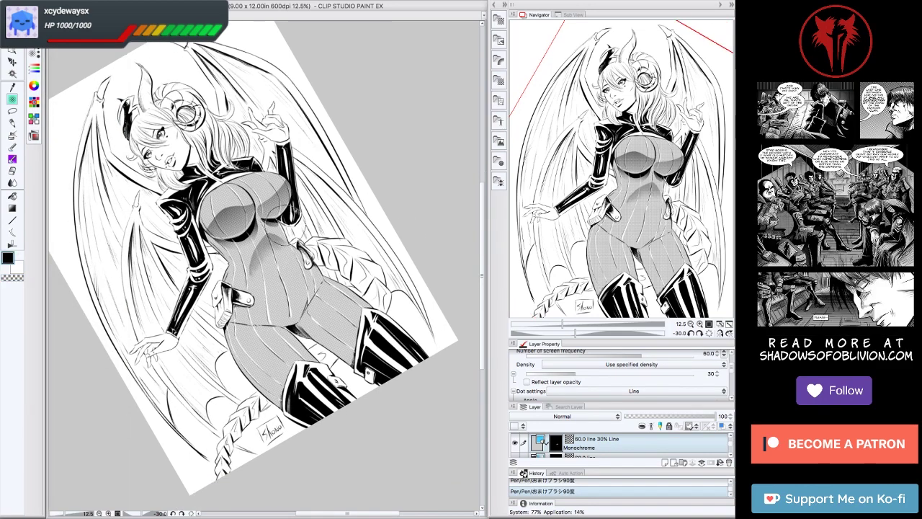
Paint shadow shapes along the sides of both thighs on the 60.0 line 30% Line tone with the G-pen.
{"action": "key", "text": "Tab"}
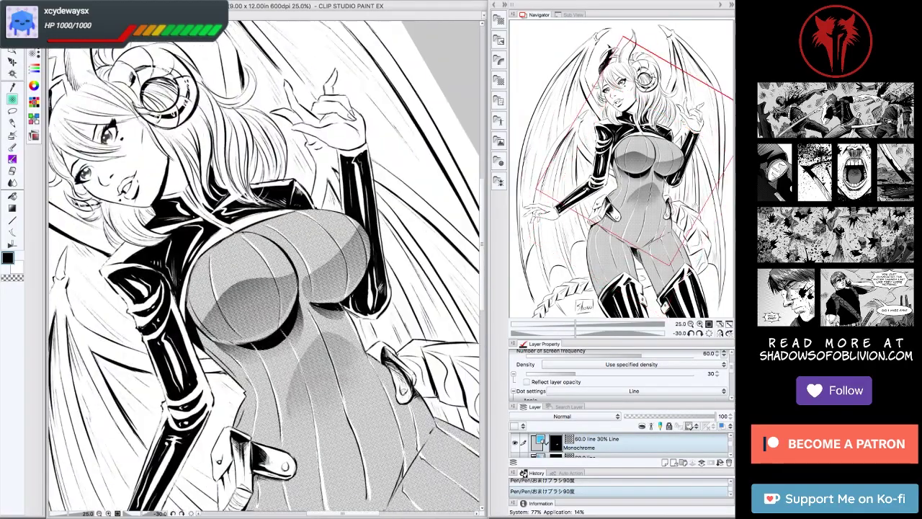
{"action": "scroll", "coordinate": [265, 267], "scroll_direction": "down", "scroll_amount": 10}
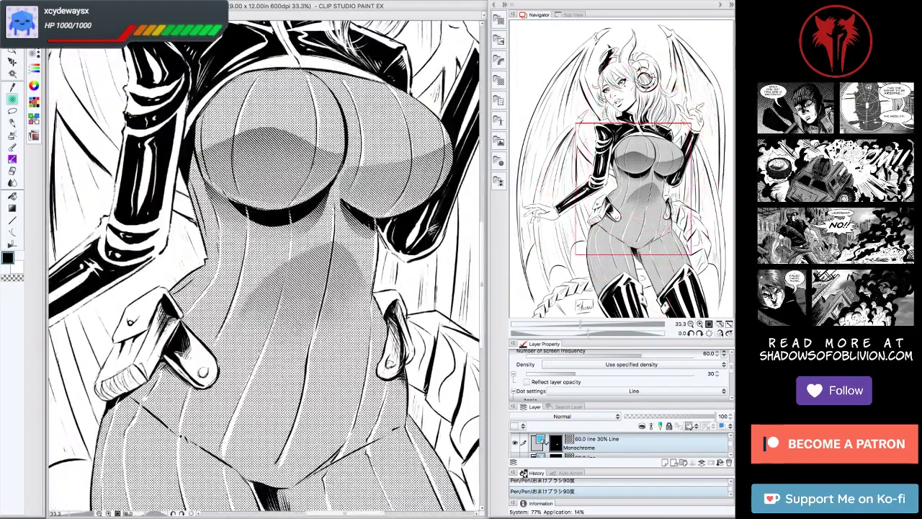
{"action": "scroll", "coordinate": [265, 267], "scroll_direction": "up", "scroll_amount": 5}
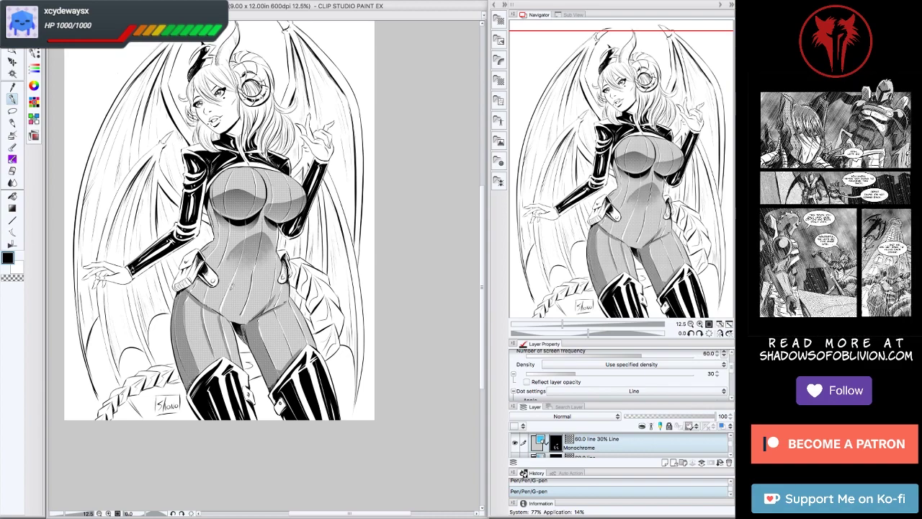
{"action": "key", "text": "minus"}
{"action": "key", "text": "ctrl+plus"}
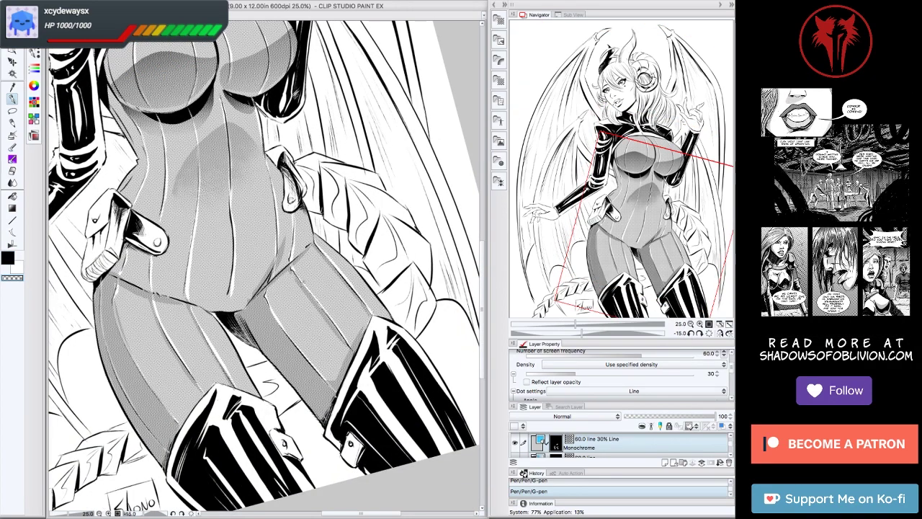
Refine the hip and thigh shadows with the G-pen and the line-drawing eraser.
{"action": "scroll", "coordinate": [263, 266], "scroll_direction": "down", "scroll_amount": 3}
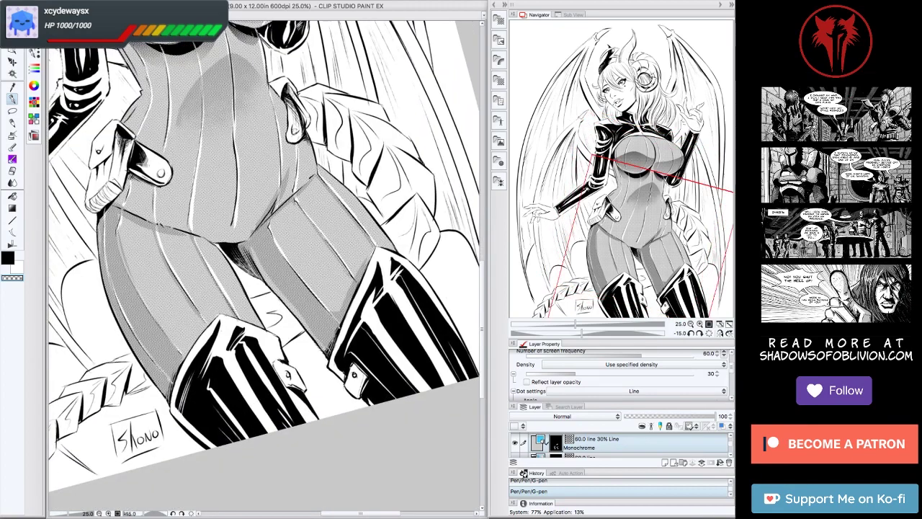
{"action": "scroll", "coordinate": [263, 266], "scroll_direction": "up", "scroll_amount": 5}
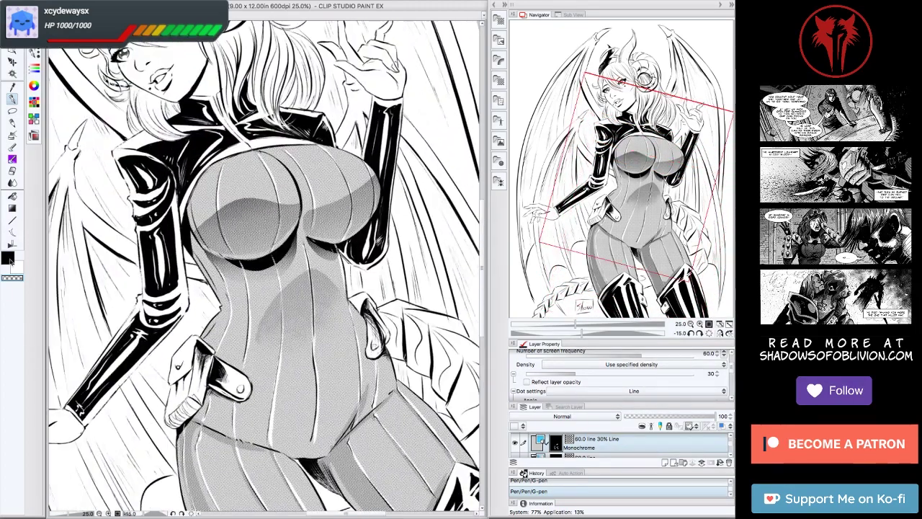
{"action": "key", "text": "ctrl+0"}
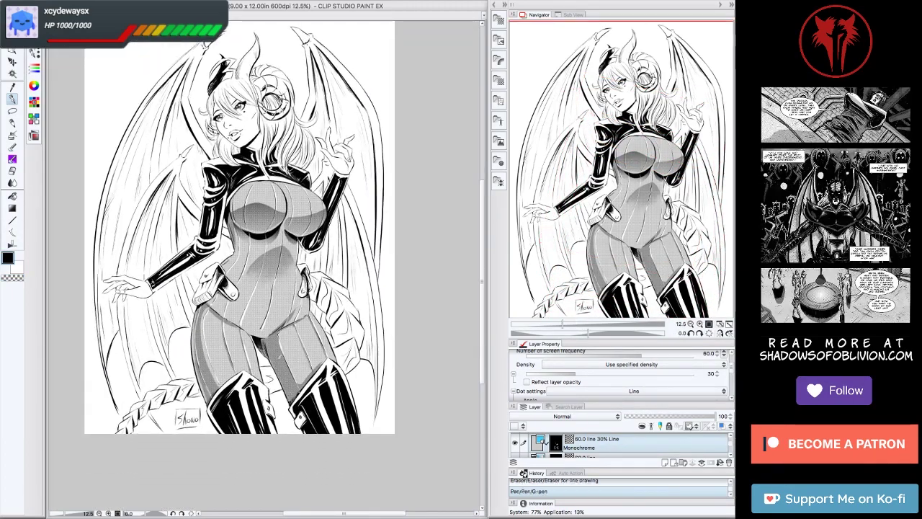
{"action": "key", "text": "minus"}
{"action": "key", "text": "minus"}
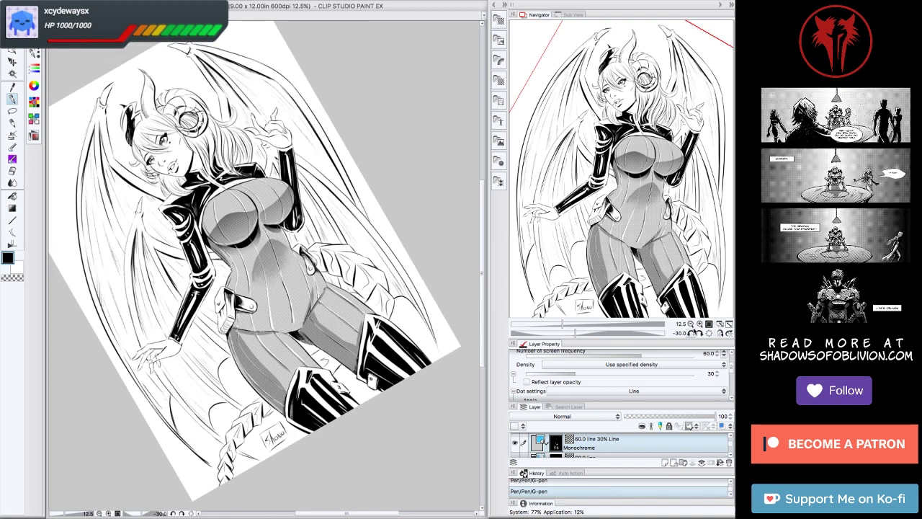
{"action": "key", "text": "ctrl+plus"}
{"action": "key", "text": "ctrl+0"}
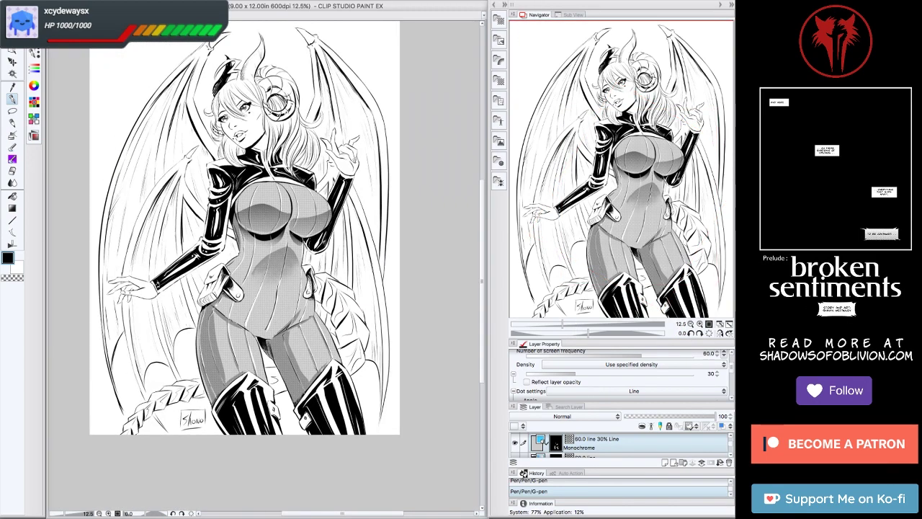
Soften the inner edges of the thigh shadows with the おまけブラシ90度 brush in transparent color.
{"action": "key", "text": "Tab"}
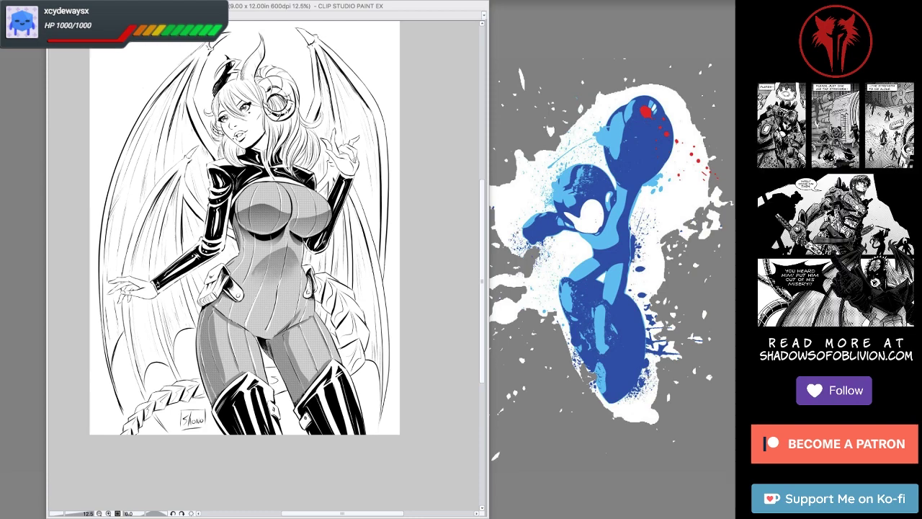
{"action": "key", "text": "Tab"}
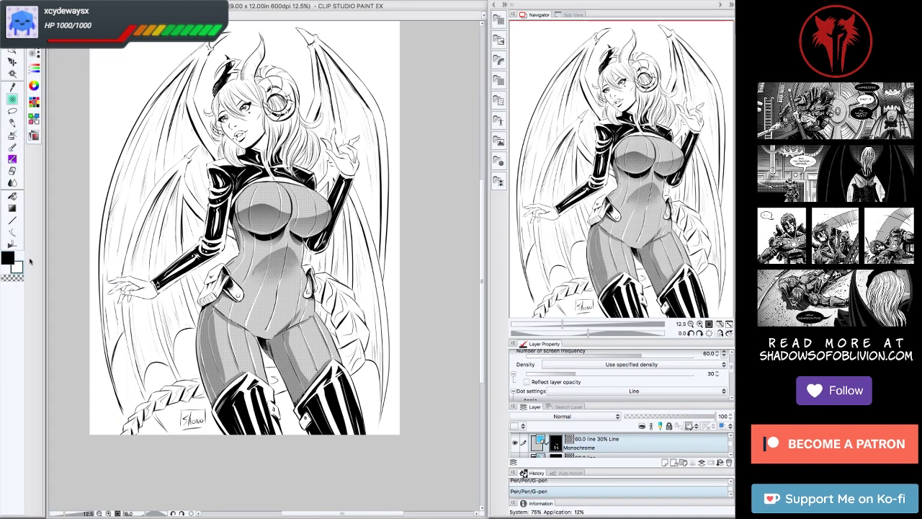
{"action": "left_click_drag", "start_coordinate": [306, 353], "coordinate": [293, 360]}
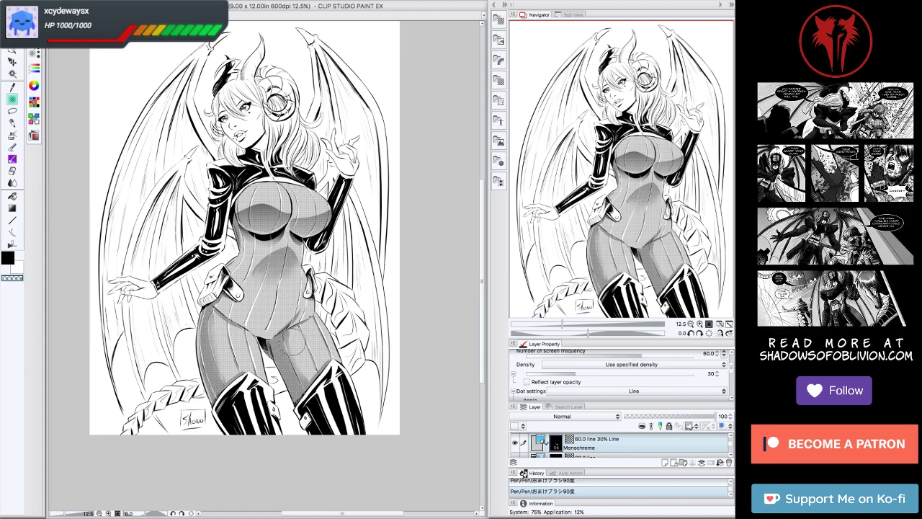
Add shadow shapes around the hips and lower torso with the G-pen and fade them with the おまけブラシ90度 brush.
{"action": "left_click", "coordinate": [12, 99]}
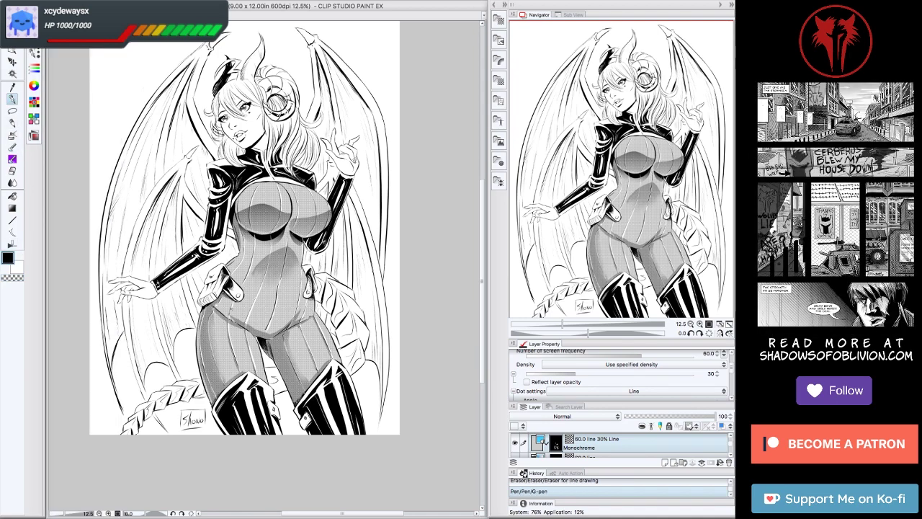
{"action": "key", "text": "minus"}
{"action": "key", "text": "minus"}
{"action": "key", "text": "minus"}
{"action": "key", "text": "minus"}
{"action": "key", "text": "minus"}
{"action": "key", "text": "asciicircum"}
{"action": "key", "text": "asciicircum"}
{"action": "key", "text": "asciicircum"}
{"action": "key", "text": "asciicircum"}
{"action": "key", "text": "asciicircum"}
{"action": "key", "text": "asciicircum"}
{"action": "key", "text": "asciicircum"}
{"action": "key", "text": "asciicircum"}
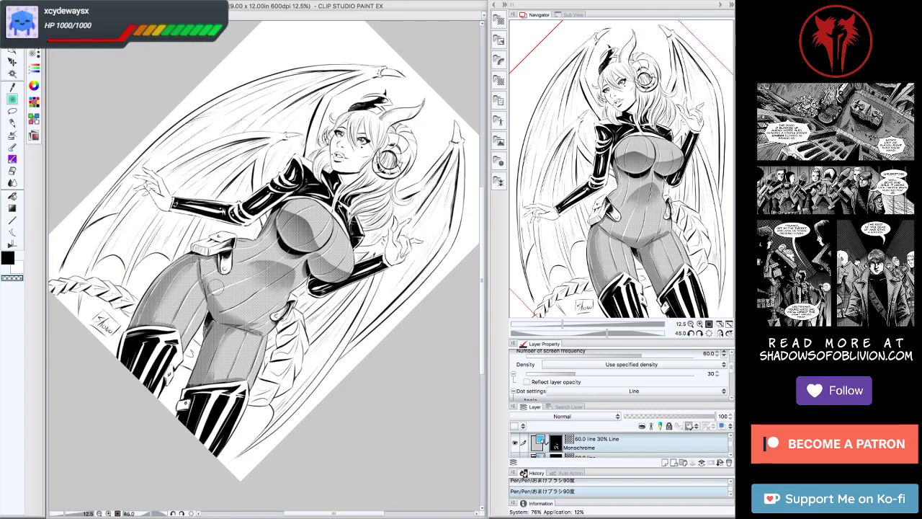
{"action": "key", "text": "at"}
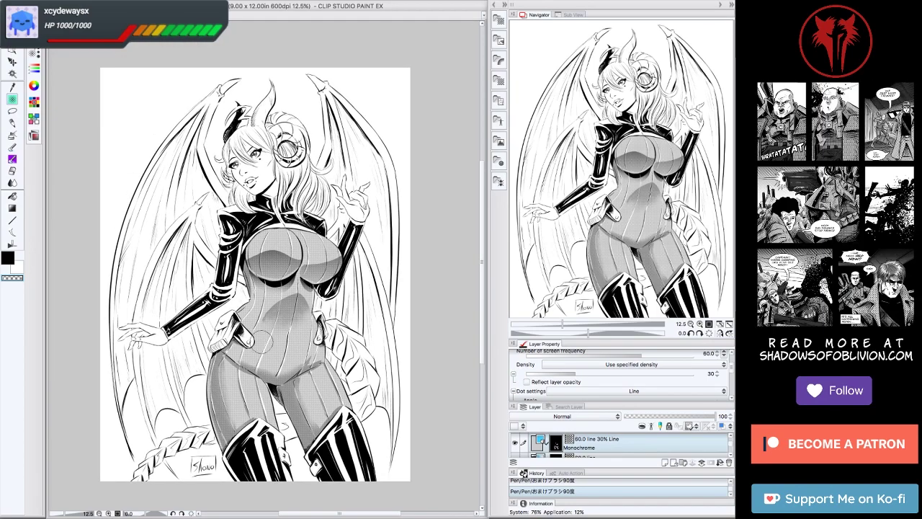
{"action": "scroll", "coordinate": [709, 281], "scroll_direction": "up", "scroll_amount": 2}
{"action": "scroll", "coordinate": [709, 281], "scroll_direction": "down", "scroll_amount": 2}
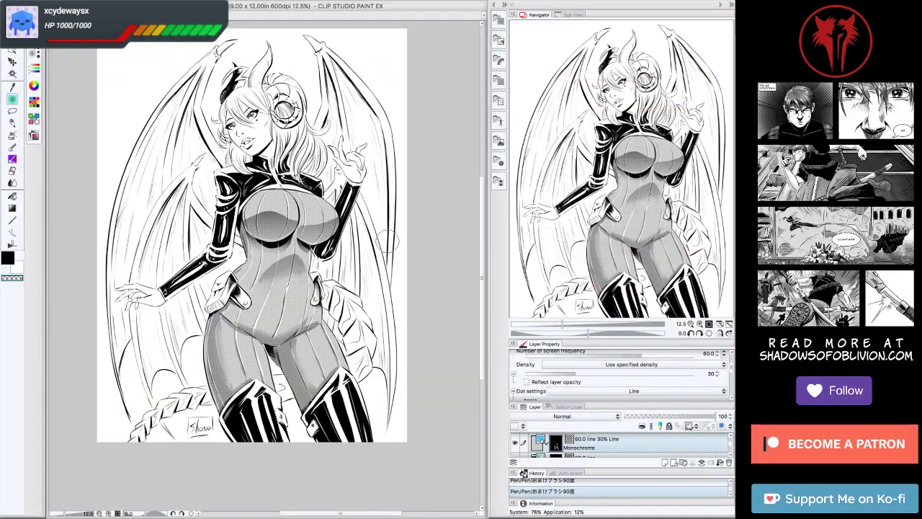
{"action": "left_click_drag", "start_coordinate": [274, 286], "coordinate": [237, 337]}
{"action": "left_click", "coordinate": [11, 86]}
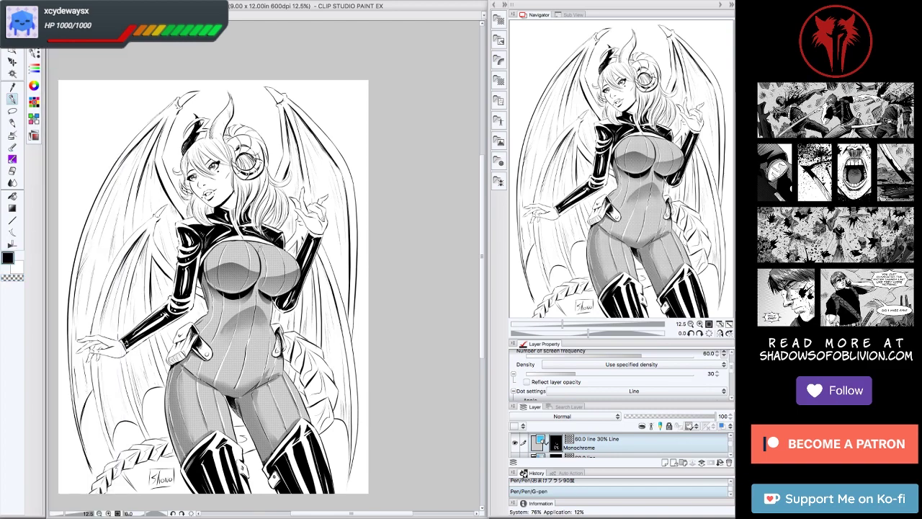
{"action": "key", "text": "ctrl+z"}
{"action": "key", "text": "ctrl+z"}
{"action": "key", "text": "ctrl+z"}
Try soft highlights on the bust, abdomen and thighs of the 60.0 line 20% Circle tone with the おまけブラシ90度 brush in transparent color.
{"action": "left_click", "coordinate": [11, 86]}
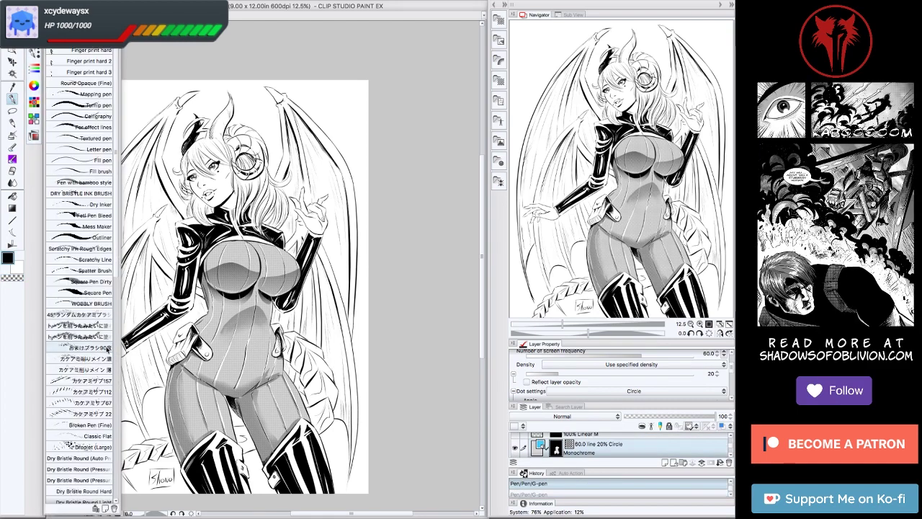
{"action": "left_click", "coordinate": [79, 348]}
{"action": "scroll", "coordinate": [266, 245], "scroll_direction": "up", "scroll_amount": 2}
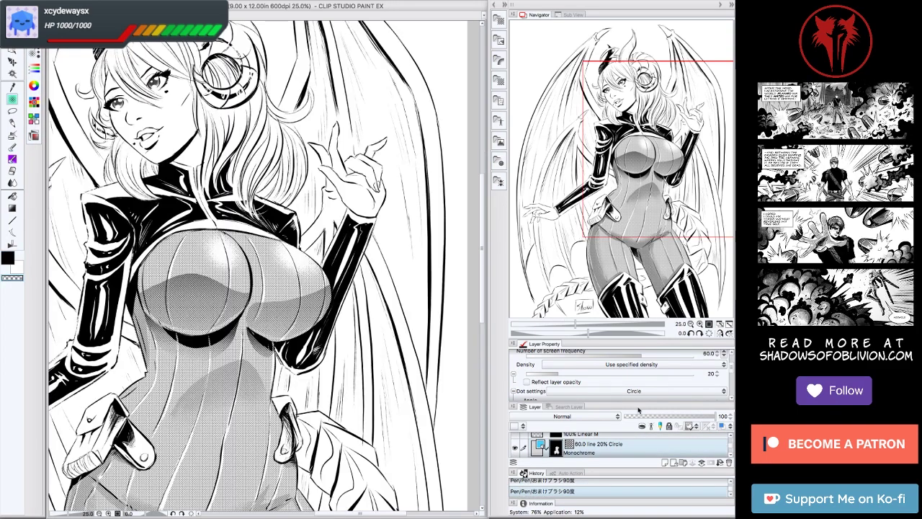
{"action": "scroll", "coordinate": [242, 256], "scroll_direction": "down", "scroll_amount": 1}
{"action": "scroll", "coordinate": [223, 183], "scroll_direction": "up", "scroll_amount": 1}
{"action": "left_click_drag", "start_coordinate": [230, 198], "coordinate": [227, 208]}
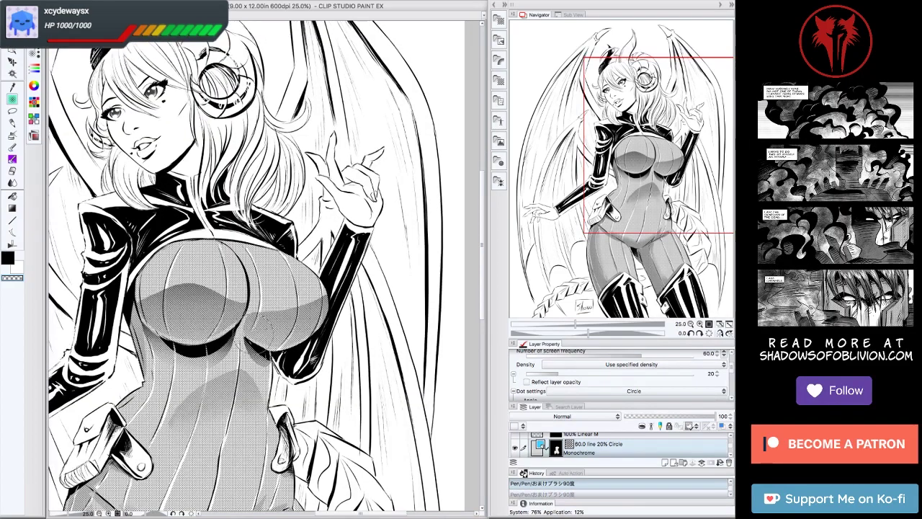
{"action": "left_click_drag", "start_coordinate": [216, 262], "coordinate": [295, 272]}
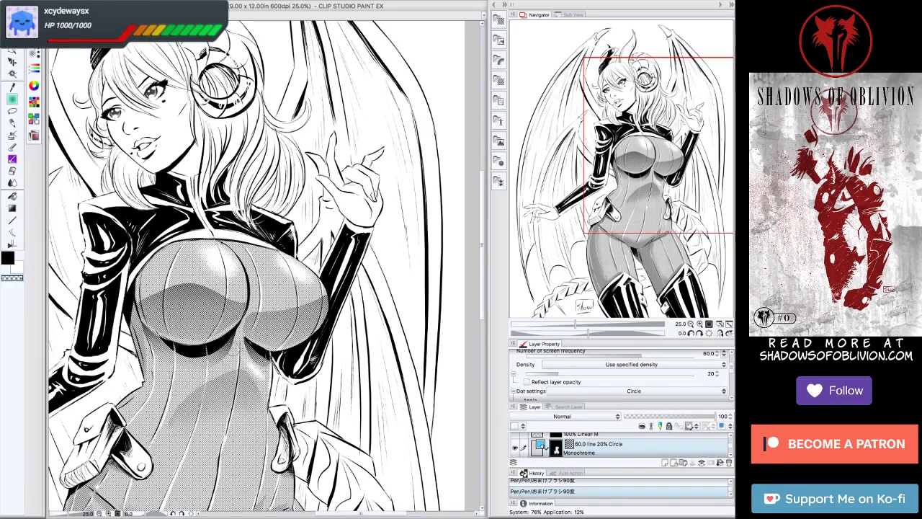
{"action": "left_click_drag", "start_coordinate": [256, 369], "coordinate": [260, 288]}
{"action": "scroll", "coordinate": [281, 375], "scroll_direction": "down", "scroll_amount": 1}
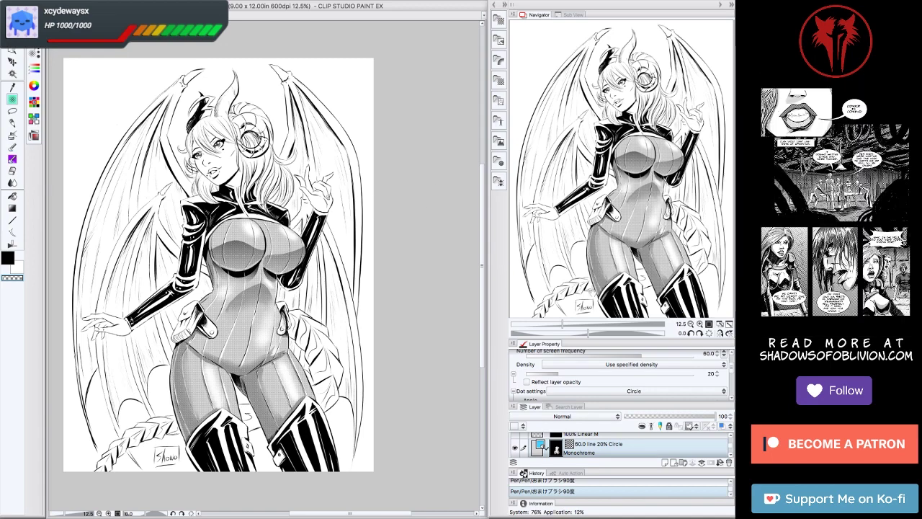
Try adding sharper highlights over the soft ones on the bodysuit with the G-pen in transparent color.
{"action": "key", "text": "ctrl+z"}
{"action": "key", "text": "ctrl+z"}
{"action": "key", "text": "ctrl+z"}
{"action": "key", "text": "ctrl+z"}
{"action": "key", "text": "ctrl+z"}
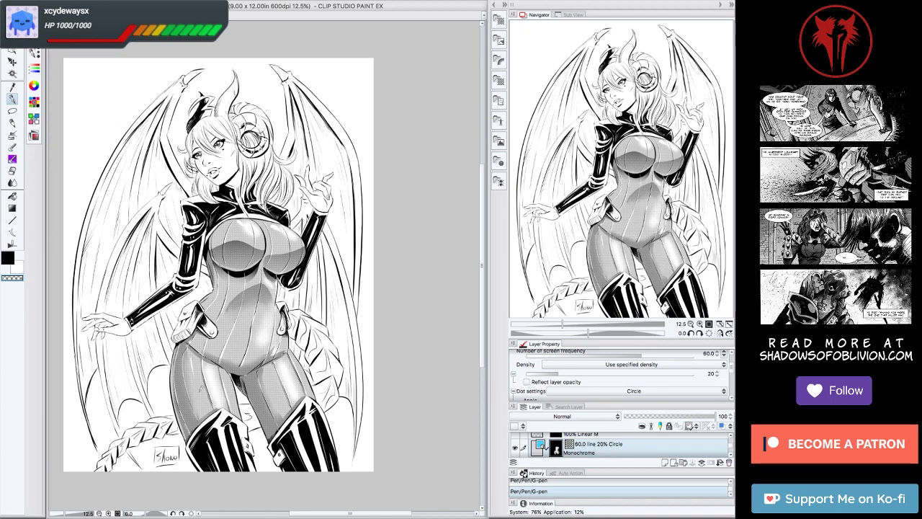
{"action": "scroll", "coordinate": [247, 191], "scroll_direction": "up", "scroll_amount": 3}
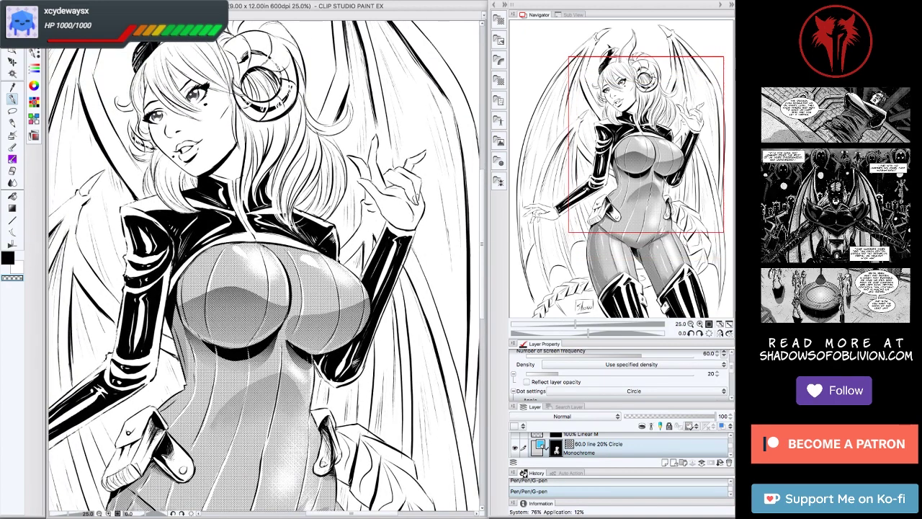
{"action": "key", "text": "ctrl+minus"}
{"action": "key", "text": "ctrl+z"}
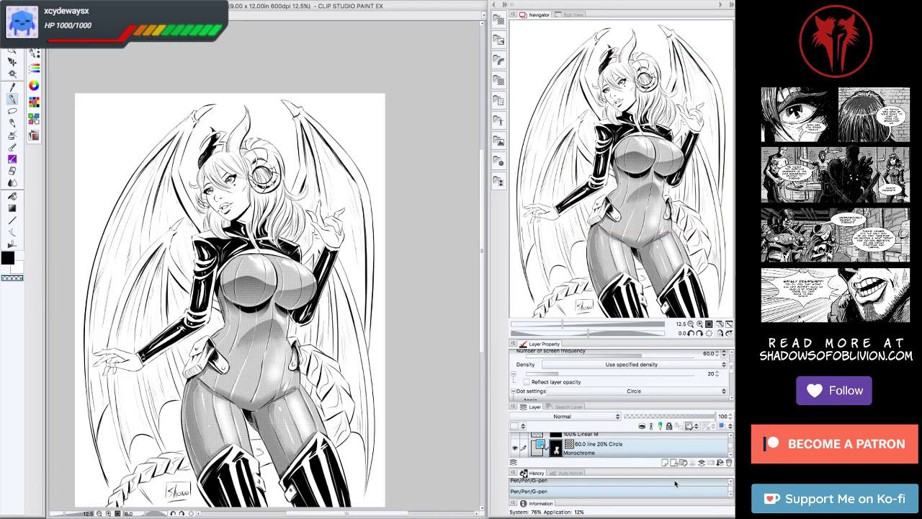
Revert the drawing to the history state before the bodysuit highlights were painted.
{"action": "scroll", "coordinate": [727, 461], "scroll_direction": "down", "scroll_amount": 1}
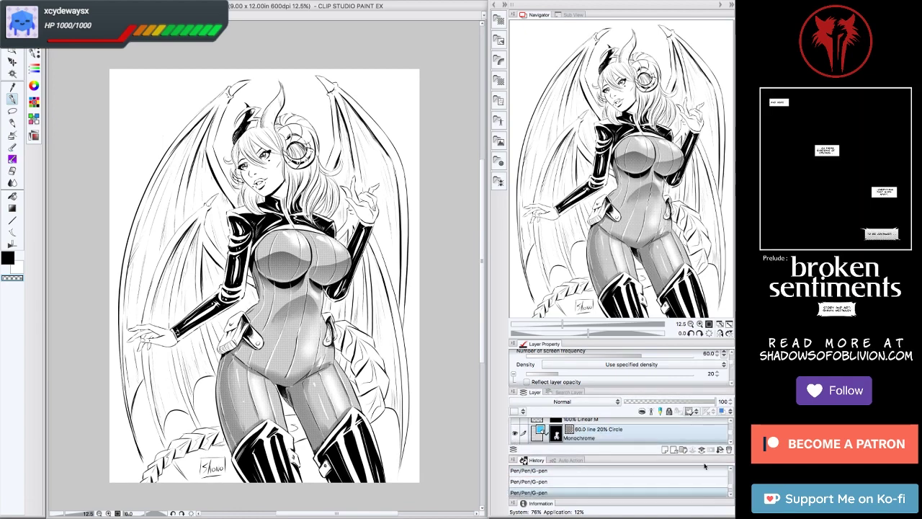
{"action": "scroll", "coordinate": [729, 470], "scroll_direction": "up", "scroll_amount": 5}
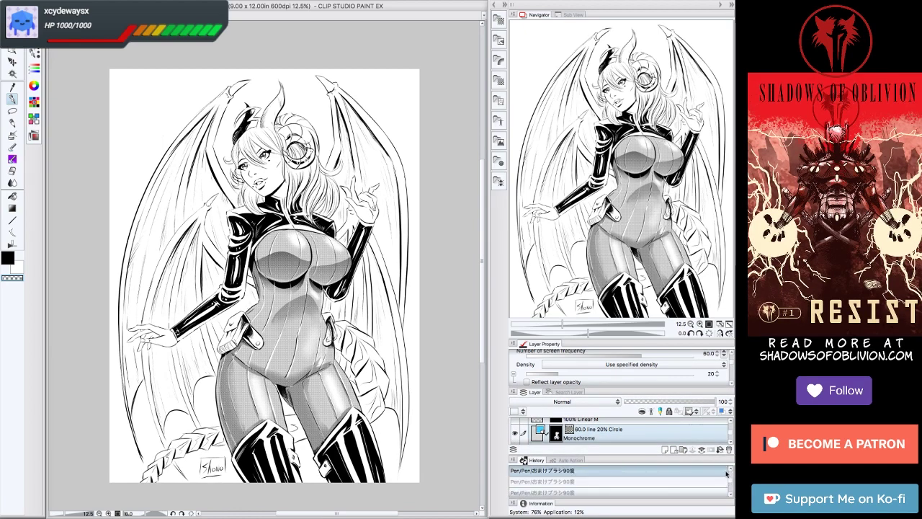
{"action": "scroll", "coordinate": [727, 470], "scroll_direction": "down", "scroll_amount": 3}
{"action": "key", "text": "ctrl+y"}
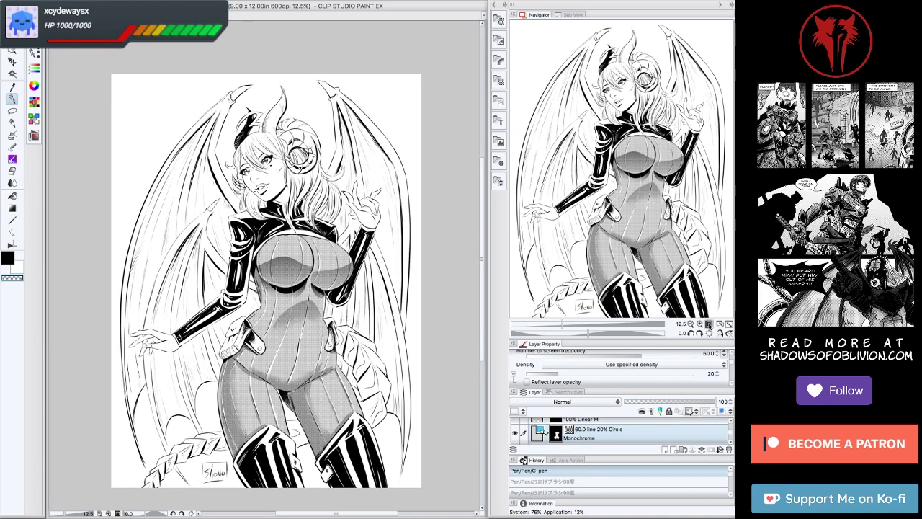
Cut crisp highlights out of the 60.0 line 20% Circle tone on the bust, abdomen and thighs with the transparent G-pen.
{"action": "key", "text": "ctrl+plus"}
{"action": "scroll", "coordinate": [697, 476], "scroll_direction": "down", "scroll_amount": 1}
{"action": "left_click_drag", "start_coordinate": [668, 143], "coordinate": [663, 158]}
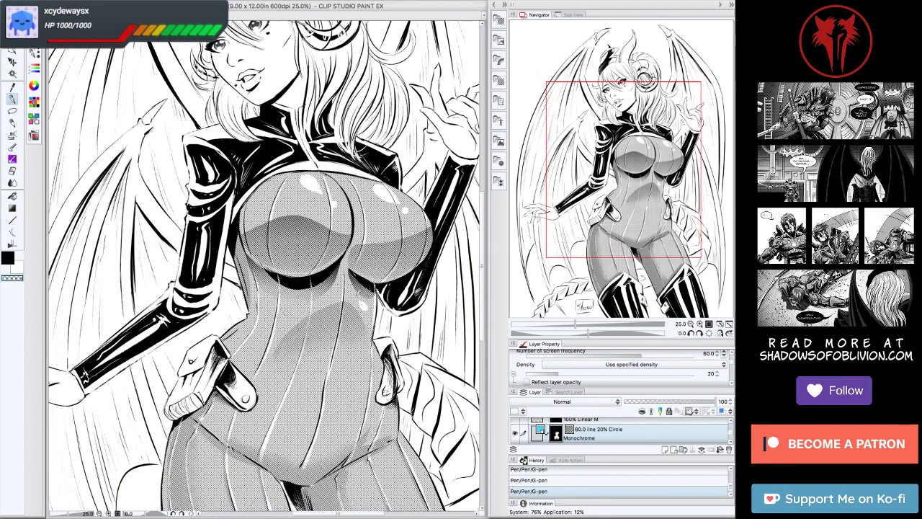
{"action": "key", "text": "ctrl+minus"}
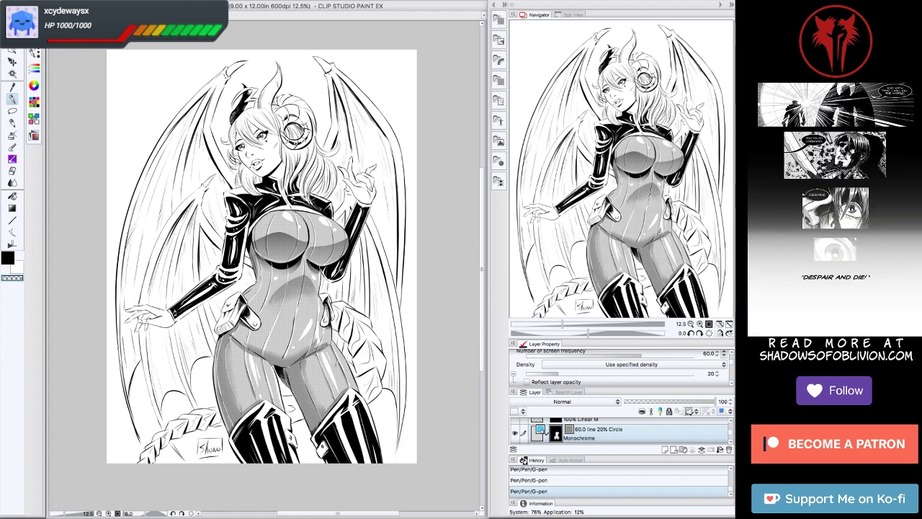
{"action": "key", "text": "ctrl+plus"}
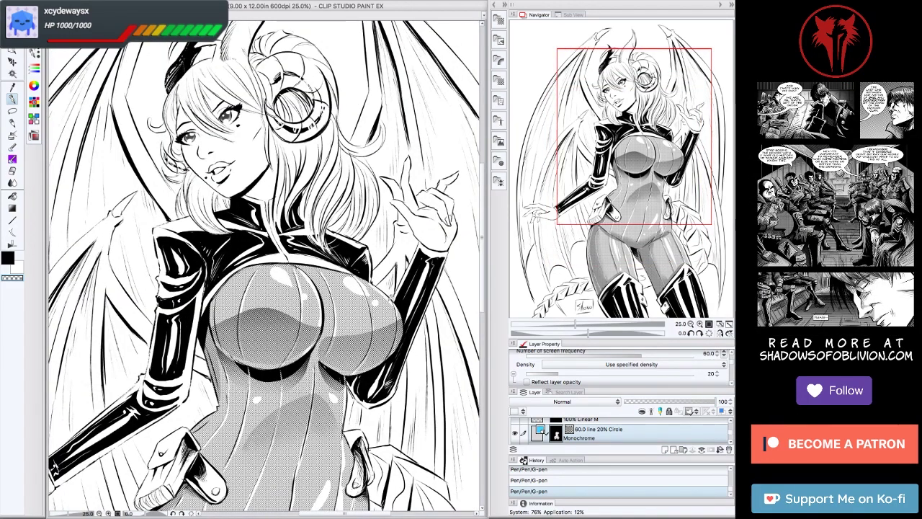
{"action": "key", "text": "ctrl+minus"}
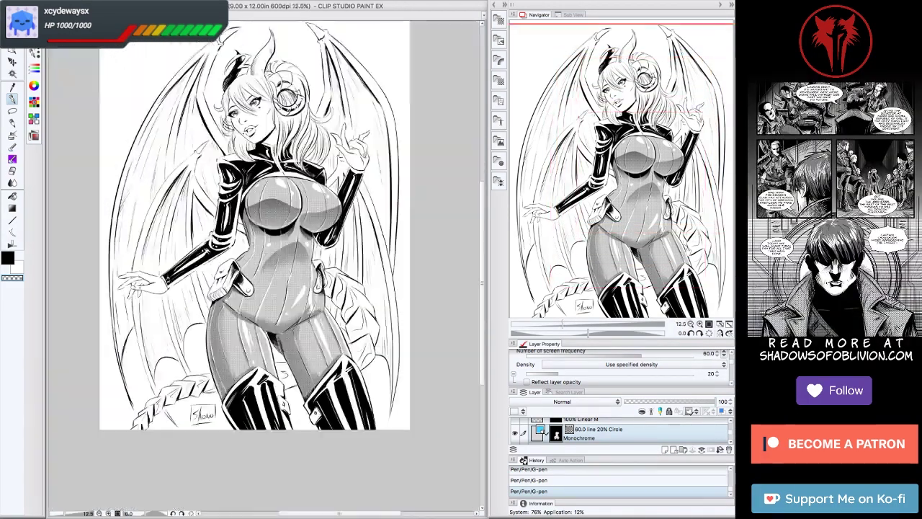
{"action": "key", "text": "ctrl+plus"}
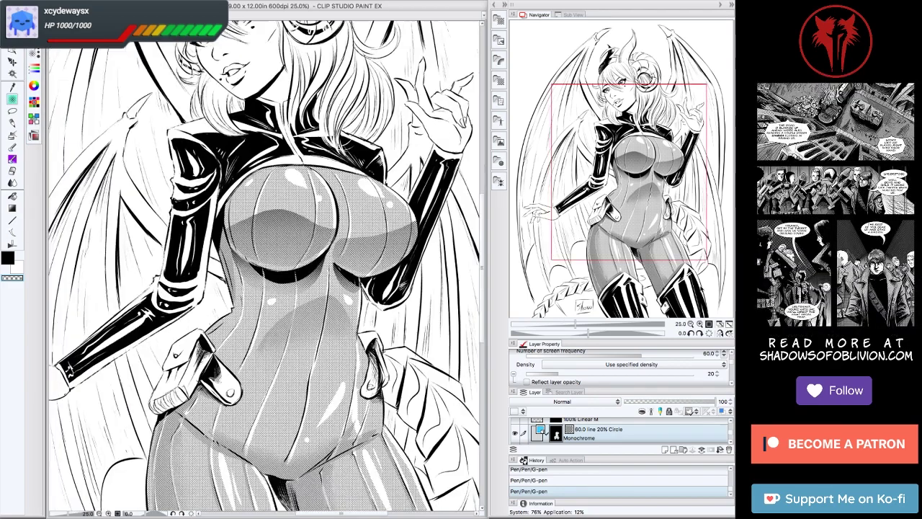
Soften the bust and abdomen highlights with the おまけブラシ90度 brush and touch them up with the G-pen.
{"action": "left_click", "coordinate": [280, 191]}
{"action": "left_click", "coordinate": [350, 193]}
{"action": "left_click", "coordinate": [339, 311]}
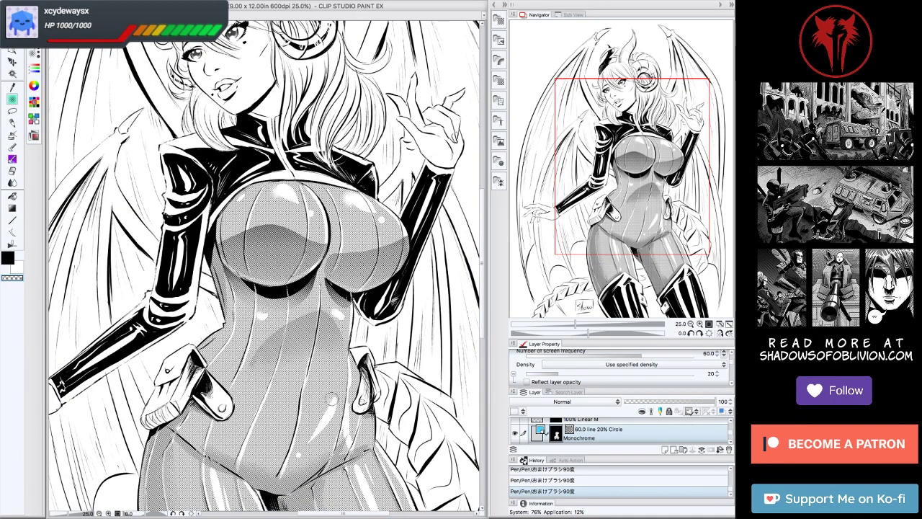
{"action": "mouse_move", "coordinate": [334, 396]}
{"action": "left_mouse_down"}
{"action": "mouse_move", "coordinate": [339, 296]}
{"action": "mouse_move", "coordinate": [363, 267]}
{"action": "left_mouse_up"}
{"action": "key", "text": "ctrl+minus"}
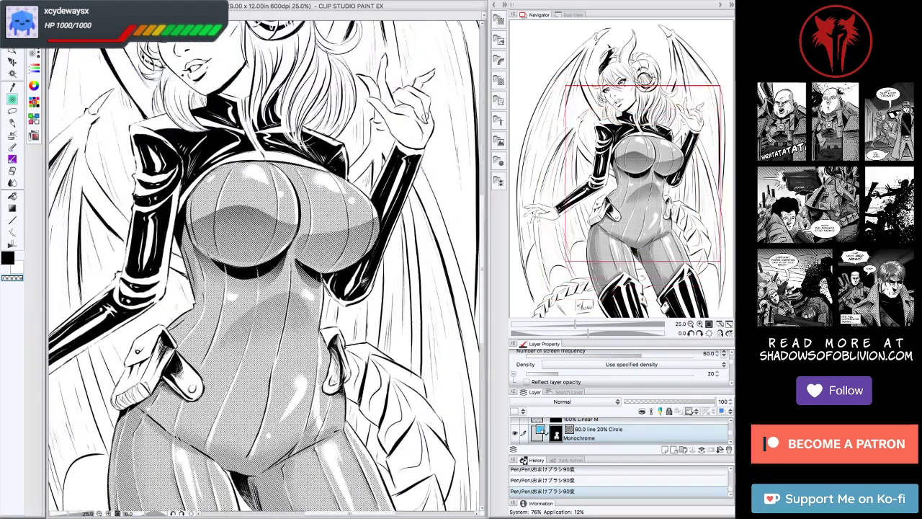
{"action": "key", "text": "Tab"}
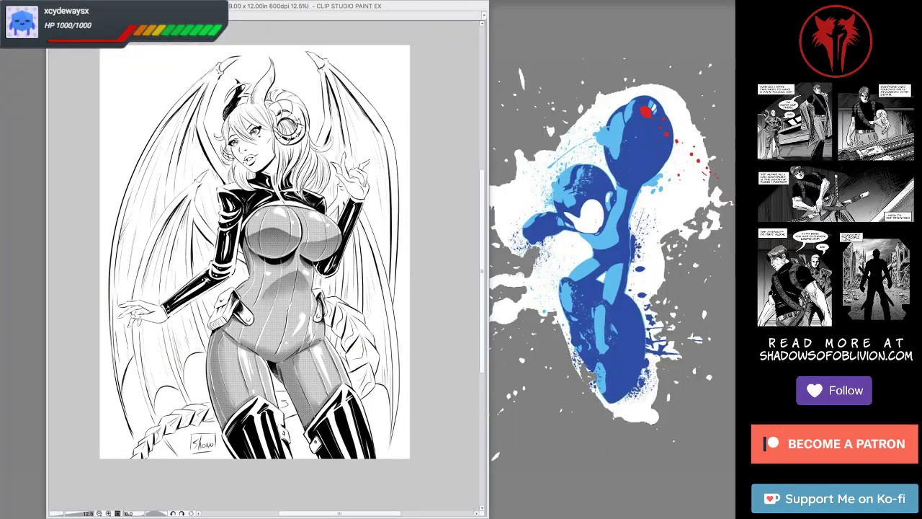
{"action": "key", "text": "Tab"}
{"action": "key", "text": "ctrl+plus"}
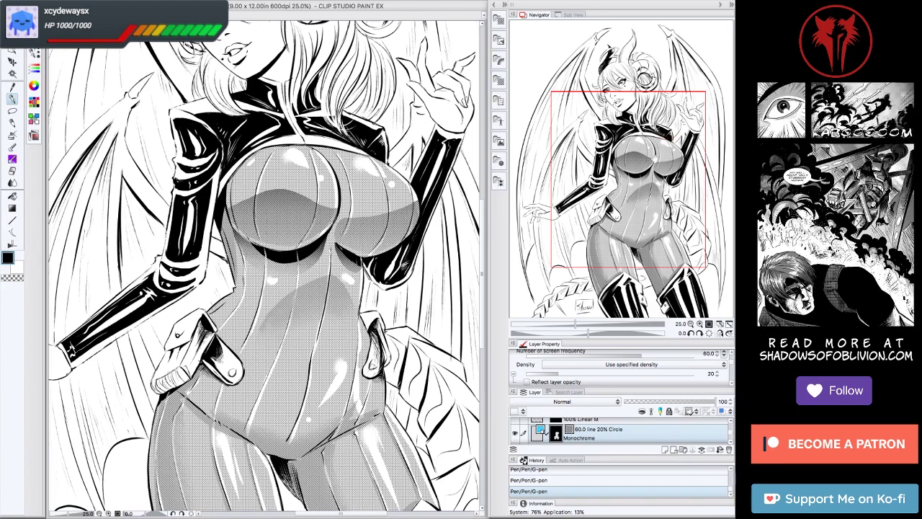
{"action": "key", "text": "ctrl+minus"}
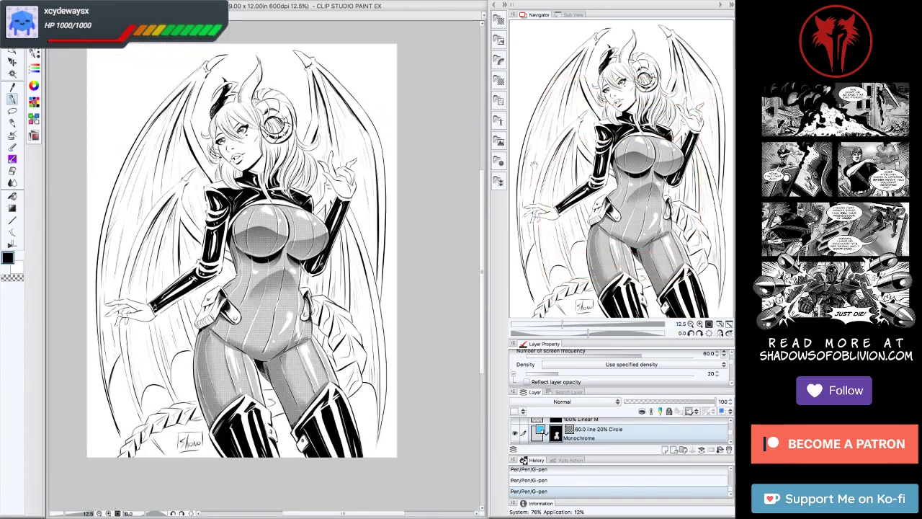
Select the black jacket and both of its sleeves with the Lasso marquee.
{"action": "key", "text": "ctrl+plus"}
{"action": "key", "text": "minus"}
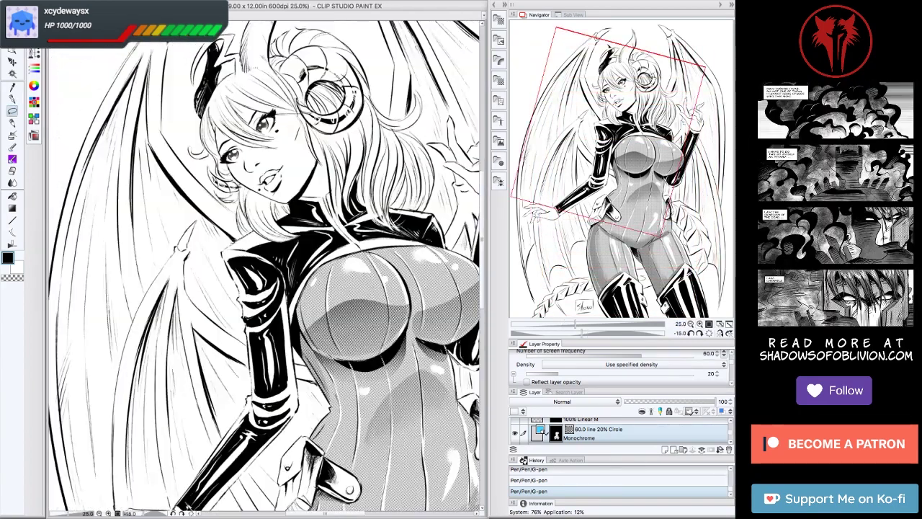
{"action": "left_click_drag", "start_coordinate": [229, 249], "coordinate": [284, 389]}
{"action": "left_click_drag", "start_coordinate": [288, 238], "coordinate": [249, 339]}
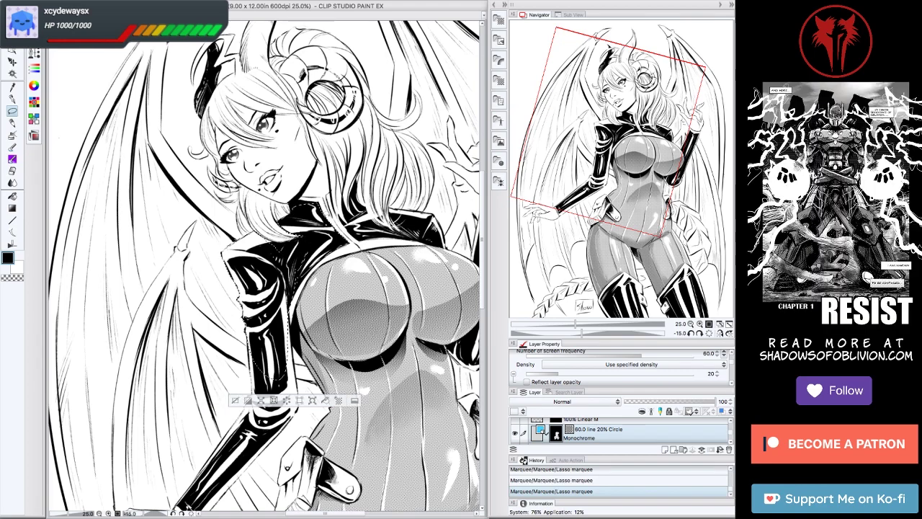
{"action": "key", "text": "asciicircum"}
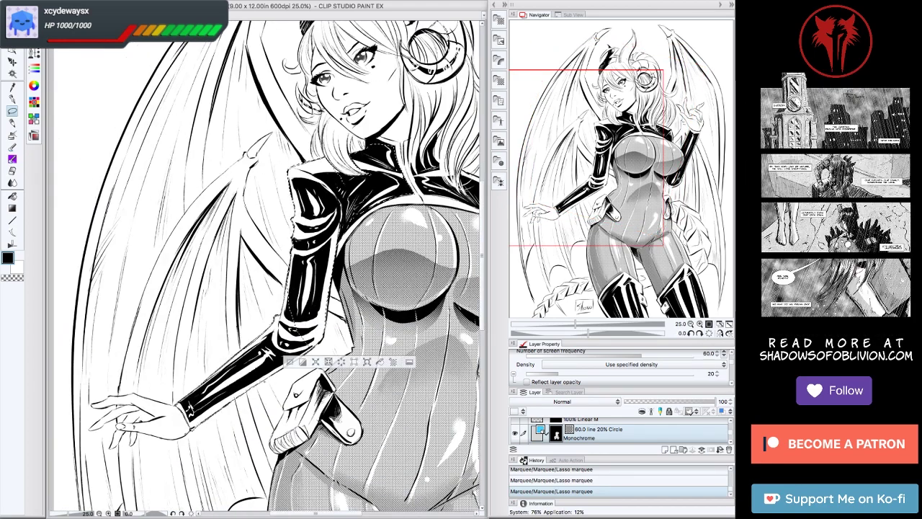
{"action": "scroll", "coordinate": [267, 266], "scroll_direction": "right", "scroll_amount": 5}
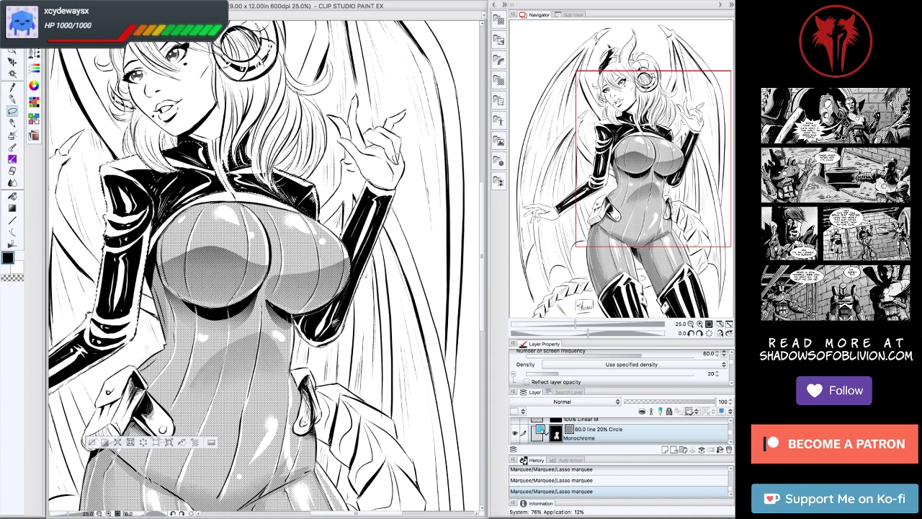
Fill the selected jacket and sleeves with a circle-dot tone at 60.0 screen frequency and density 40.
{"action": "left_click", "coordinate": [498, 80]}
{"action": "left_click_drag", "start_coordinate": [433, 144], "coordinate": [108, 289]}
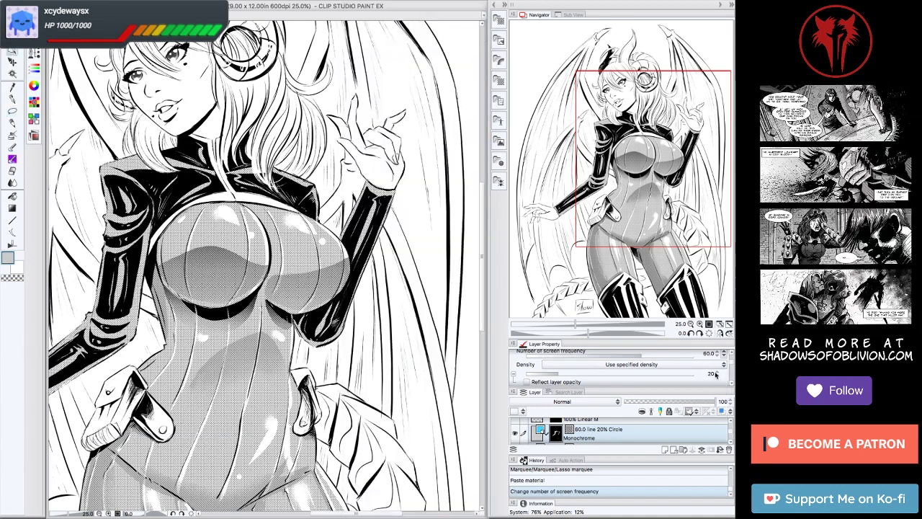
{"action": "type", "text": "40"}
{"action": "key", "text": "Return"}
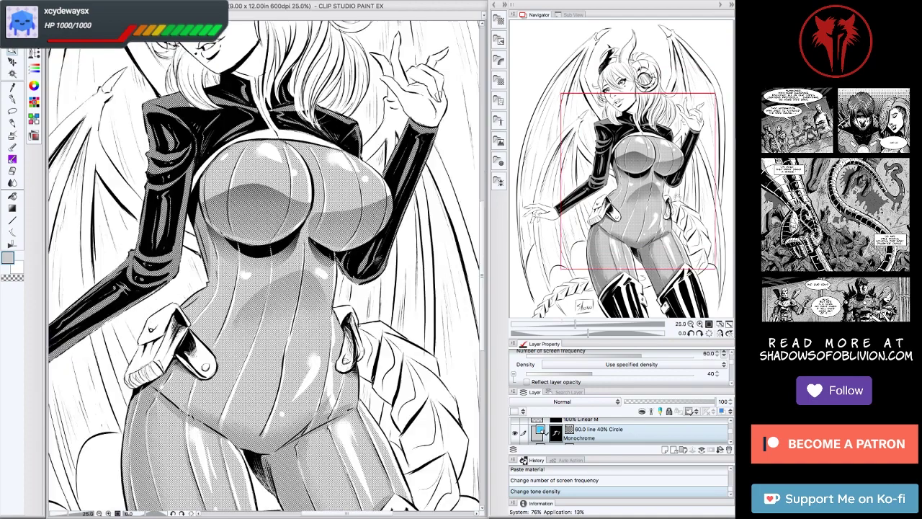
Lasso the boot nearest the signature, fill it on the 60.0 line 40% Circle tone layer, and deselect.
{"action": "scroll", "coordinate": [264, 267], "scroll_direction": "down", "scroll_amount": 5}
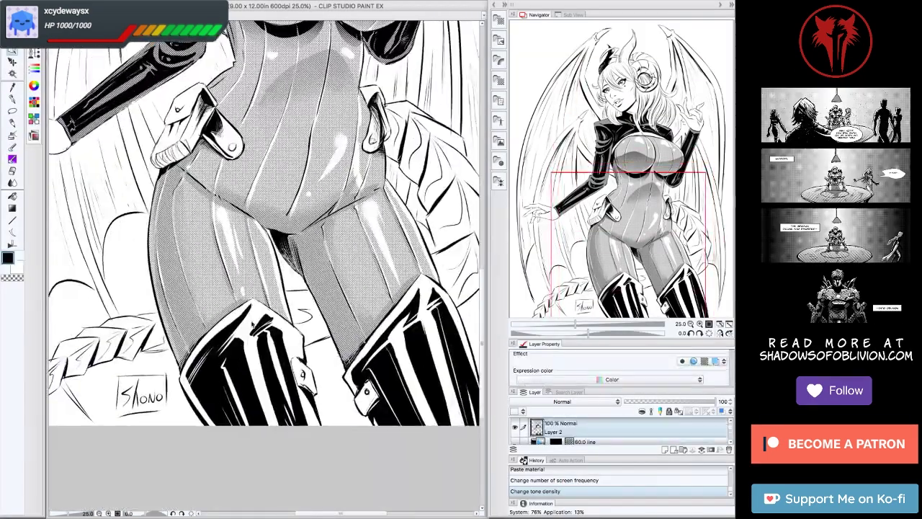
{"action": "left_click_drag", "start_coordinate": [308, 450], "coordinate": [308, 328]}
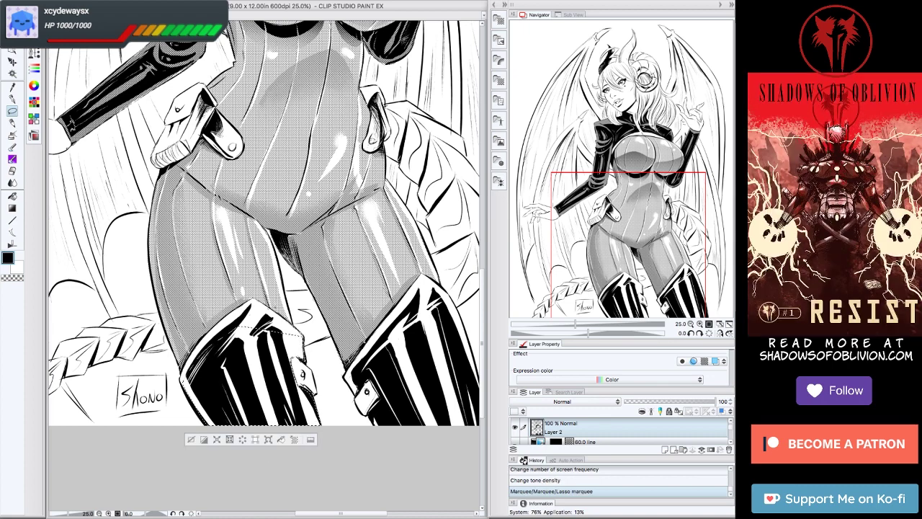
{"action": "key", "text": "alt+Delete"}
{"action": "key", "text": "ctrl+z"}
{"action": "left_click", "coordinate": [726, 436]}
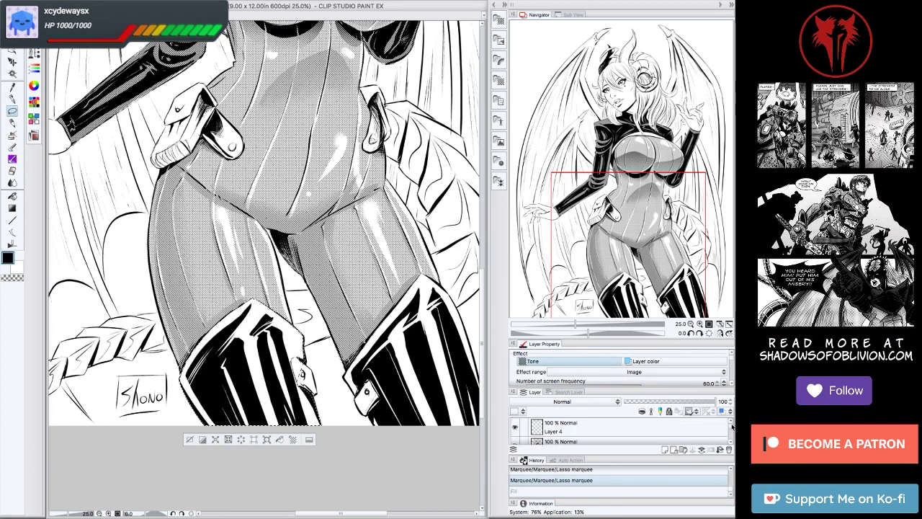
{"action": "scroll", "coordinate": [731, 439], "scroll_direction": "down", "scroll_amount": 2}
{"action": "key", "text": "alt+Delete"}
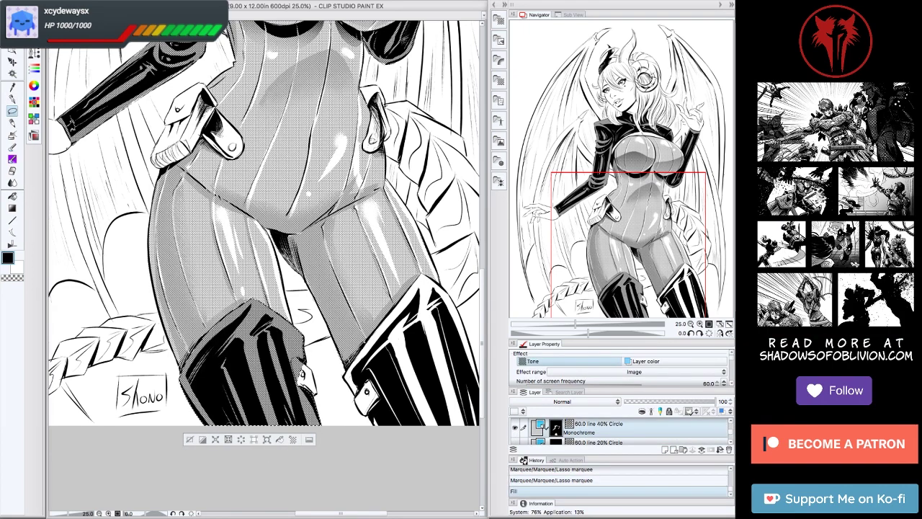
{"action": "key", "text": "ctrl+d"}
{"action": "key", "text": "Tab"}
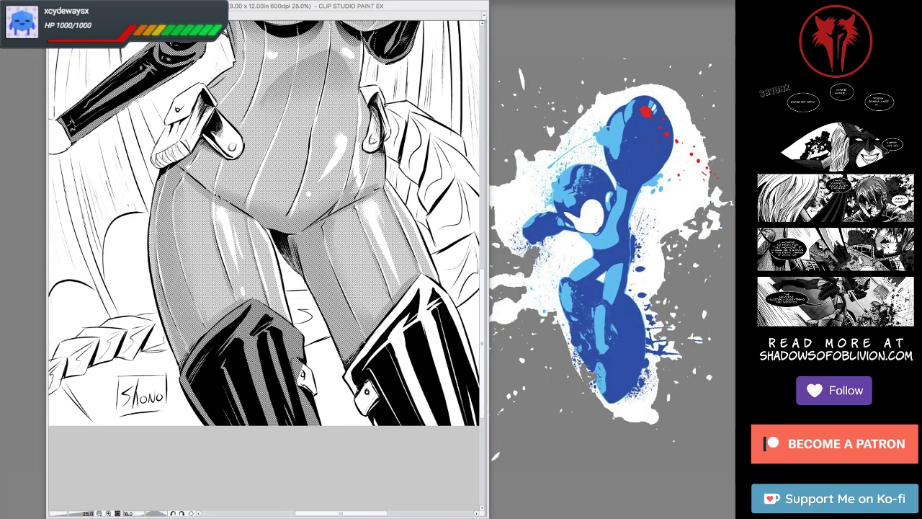
{"action": "key", "text": "Tab"}
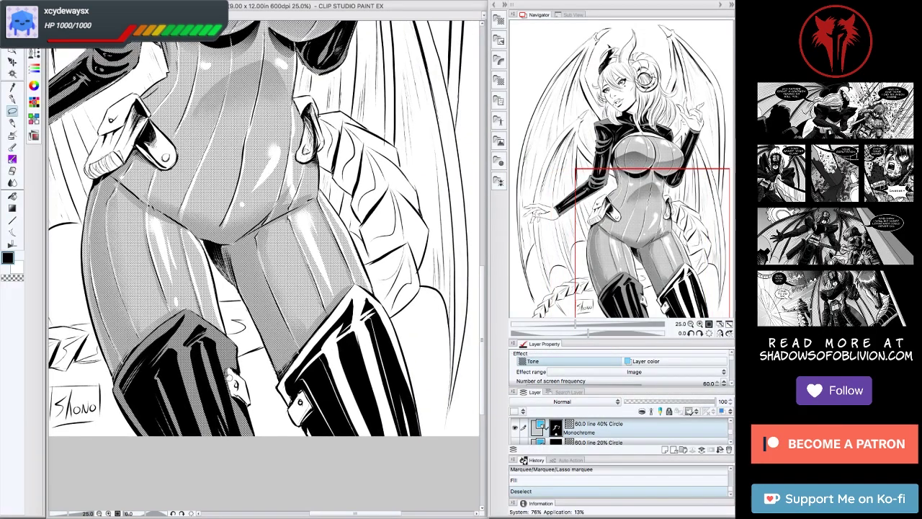
Lasso the second boot, fill it on the 60.0 line 40% Circle tone layer, and deselect.
{"action": "left_click_drag", "start_coordinate": [368, 267], "coordinate": [376, 270]}
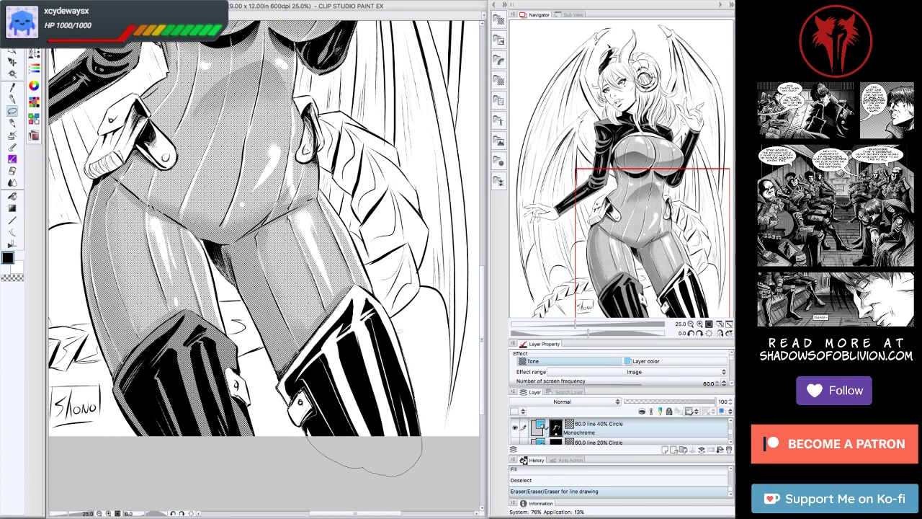
{"action": "key", "text": "ctrl+z"}
{"action": "key", "text": "ctrl+minus"}
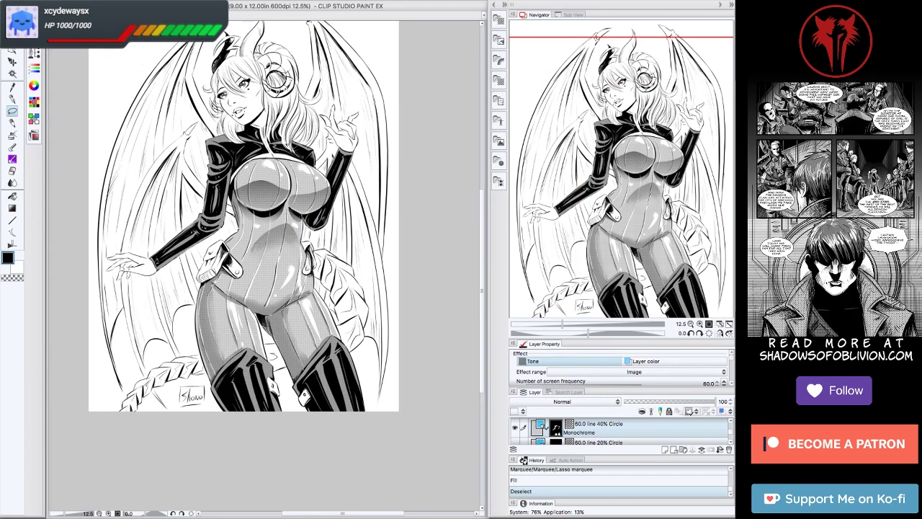
{"action": "left_click_drag", "start_coordinate": [73, 151], "coordinate": [61, 131]}
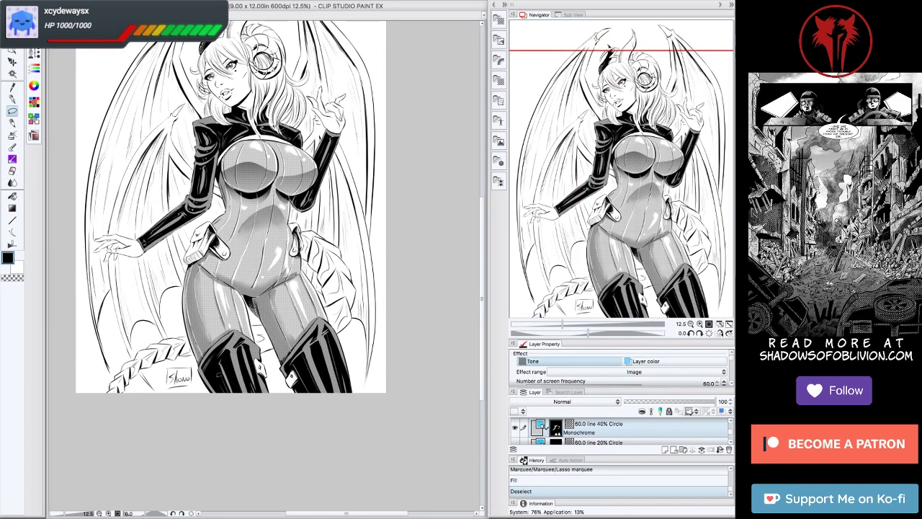
Add a new tone layer with line-shaped halftone at 60.0 screen frequency and density 50.
{"action": "left_click", "coordinate": [499, 21]}
{"action": "left_click_drag", "start_coordinate": [456, 36], "coordinate": [639, 441]}
{"action": "scroll", "coordinate": [620, 368], "scroll_direction": "down", "scroll_amount": 3}
{"action": "left_click", "coordinate": [612, 357]}
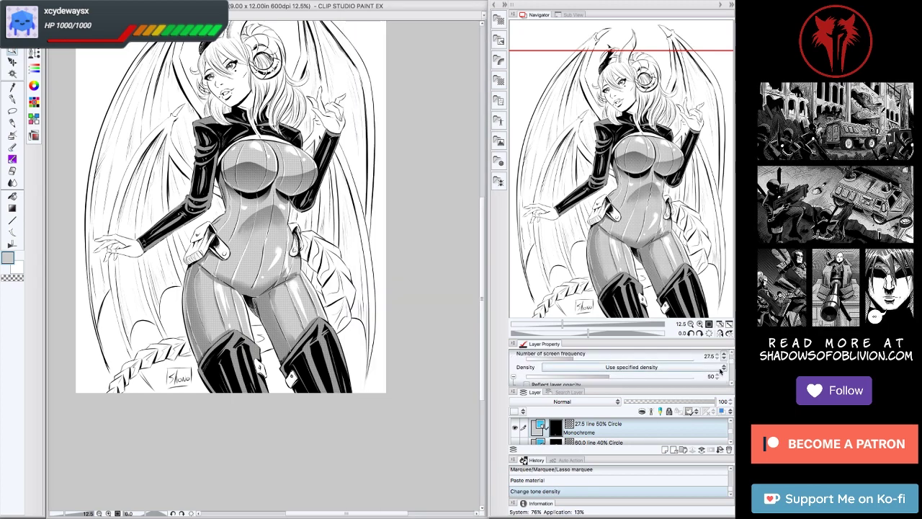
{"action": "left_click", "coordinate": [634, 375]}
{"action": "left_click", "coordinate": [586, 167]}
{"action": "scroll", "coordinate": [730, 367], "scroll_direction": "up", "scroll_amount": 2}
{"action": "left_click", "coordinate": [642, 369]}
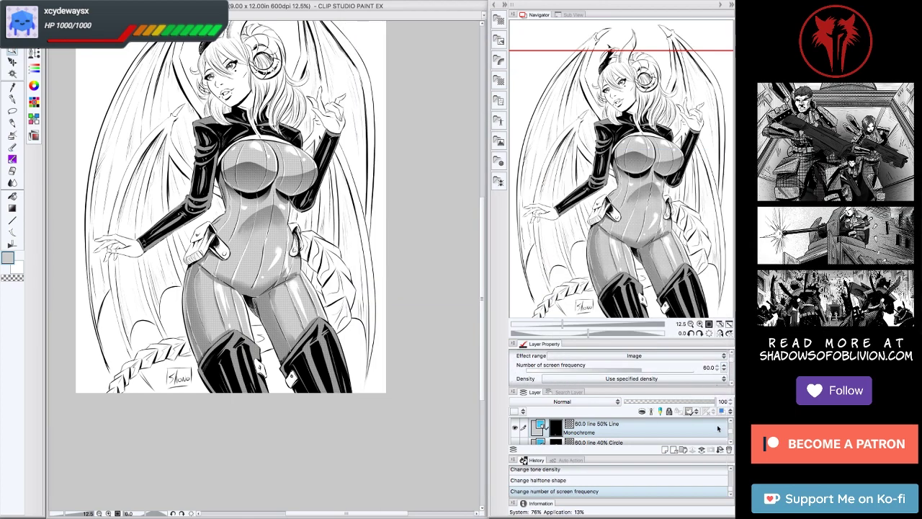
Paint line-tone shading onto the legs and boots with the G-pen, cleaning it up with the line-drawing eraser.
{"action": "left_click", "coordinate": [12, 98]}
{"action": "key", "text": "ctrl+plus"}
{"action": "left_click_drag", "start_coordinate": [259, 288], "coordinate": [306, 231]}
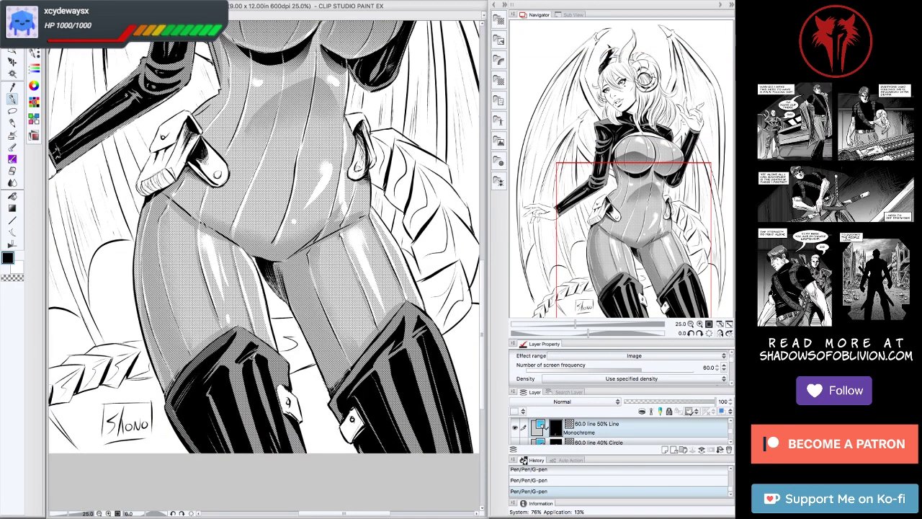
{"action": "key", "text": "ctrl+minus"}
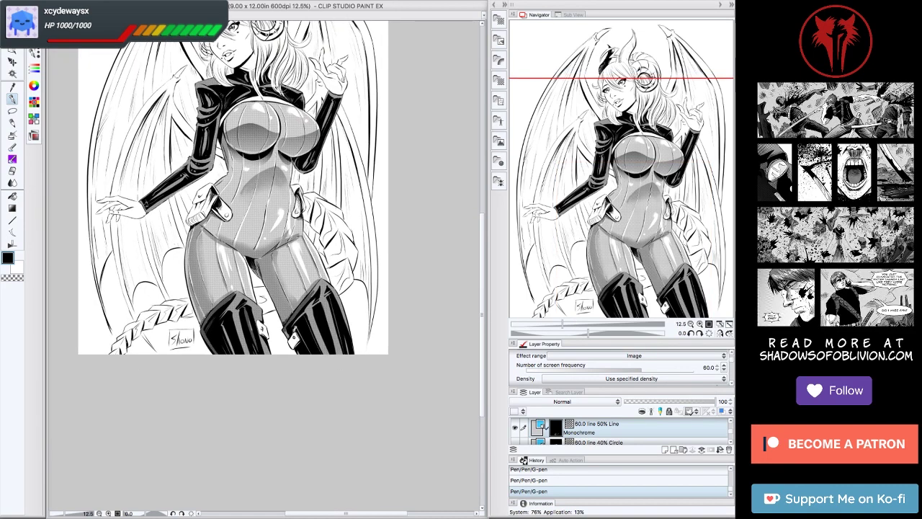
{"action": "left_click", "coordinate": [352, 322]}
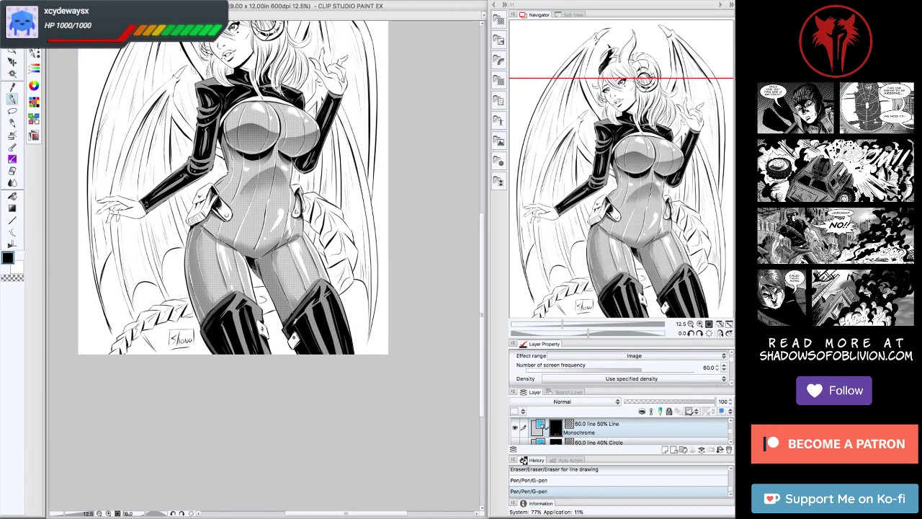
Touch up the line-tone shading on the upper body with the G-pen and the line-drawing eraser, rotating the canvas to -45 degrees.
{"action": "scroll", "coordinate": [238, 224], "scroll_direction": "up", "scroll_amount": 3}
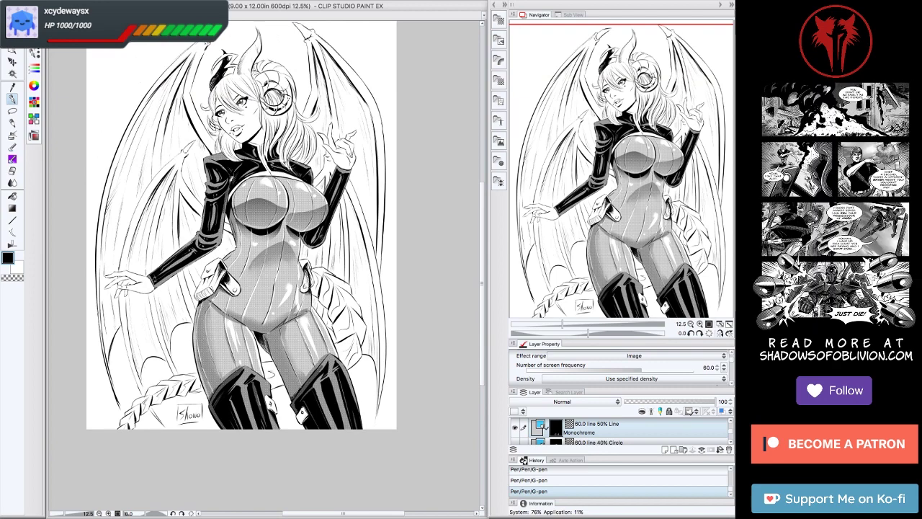
{"action": "key", "text": "ctrl+plus"}
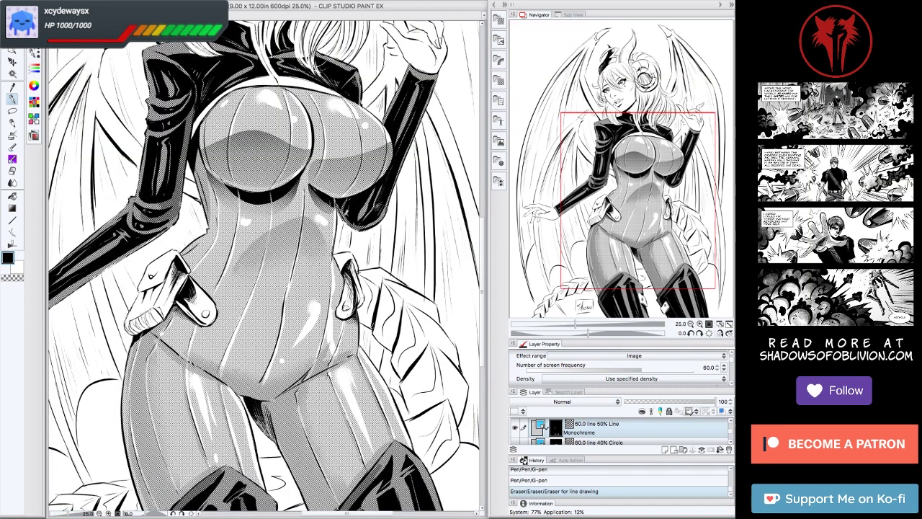
{"action": "key", "text": "ctrl+minus"}
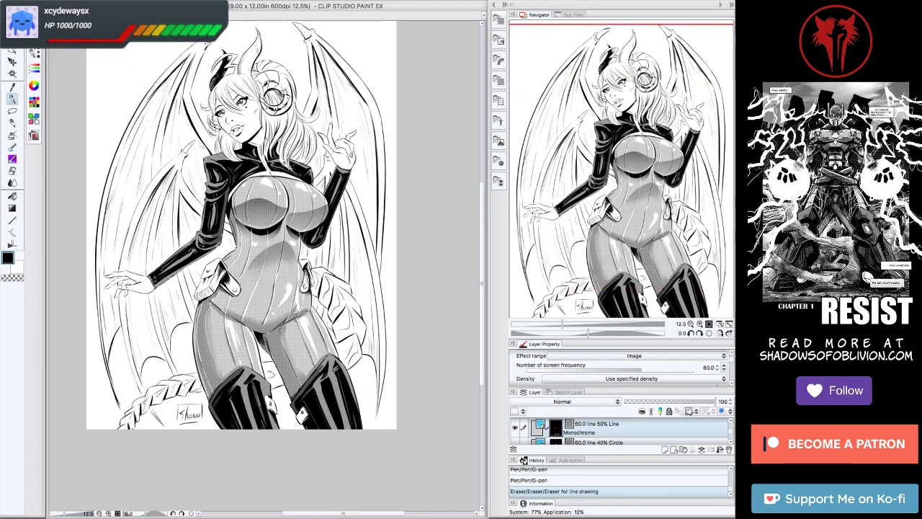
{"action": "left_click_drag", "start_coordinate": [265, 140], "coordinate": [256, 165]}
{"action": "left_click", "coordinate": [690, 333]}
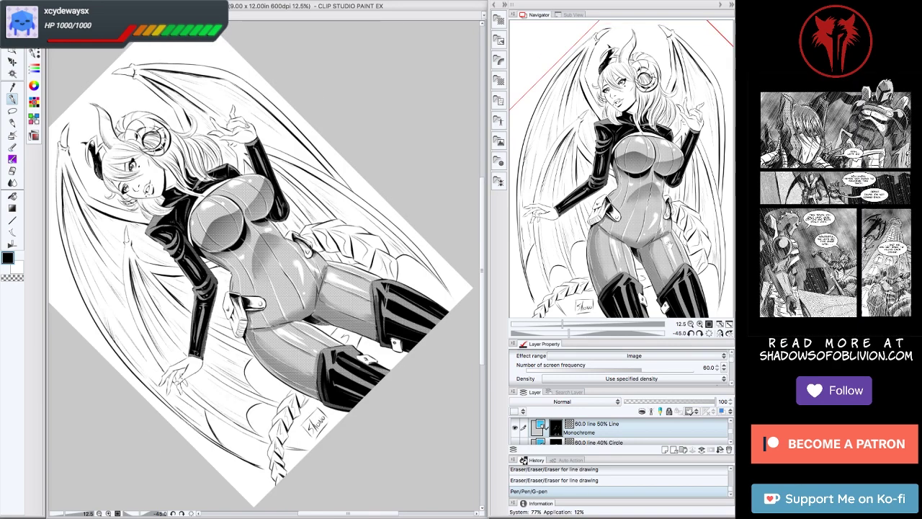
Reset the canvas rotation and carve highlights into the 60.0 line 40% Circle tone using the G-pen with transparent color.
{"action": "key", "text": "ctrl+@"}
{"action": "key", "text": "alt+["}
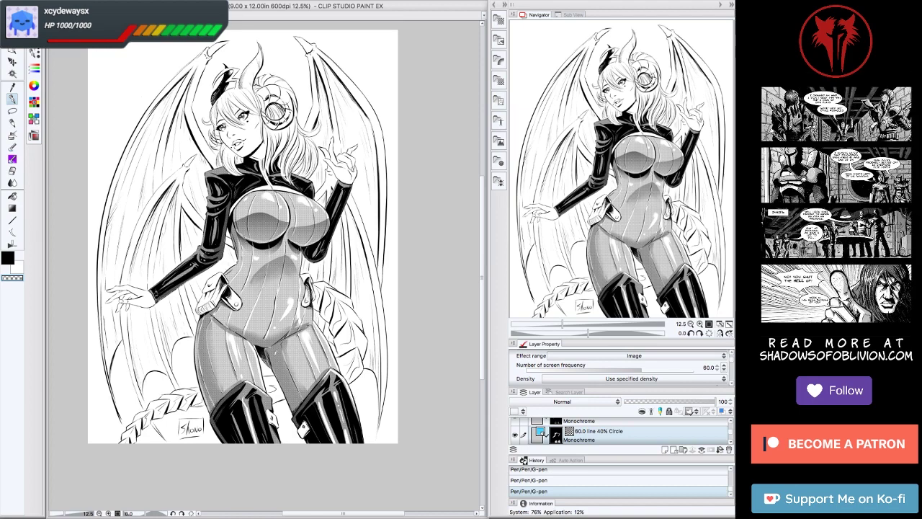
{"action": "left_click_drag", "start_coordinate": [243, 236], "coordinate": [281, 291]}
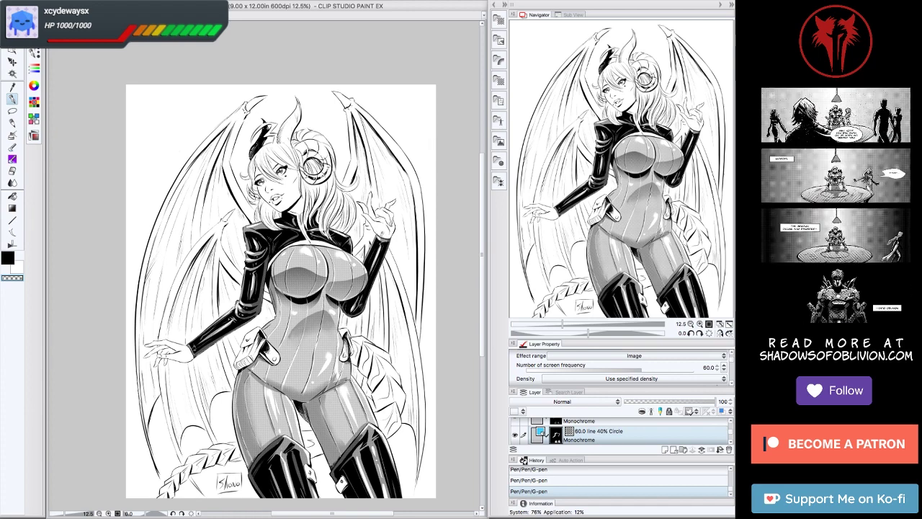
{"action": "left_click_drag", "start_coordinate": [371, 238], "coordinate": [371, 257]}
{"action": "scroll", "coordinate": [117, 54], "scroll_direction": "up", "scroll_amount": 3}
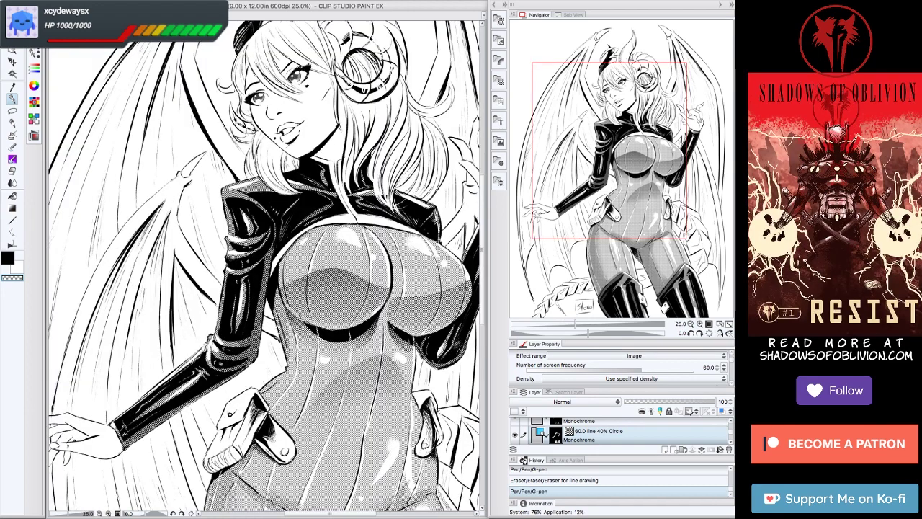
{"action": "scroll", "coordinate": [117, 54], "scroll_direction": "down", "scroll_amount": 3}
{"action": "key", "text": "Tab"}
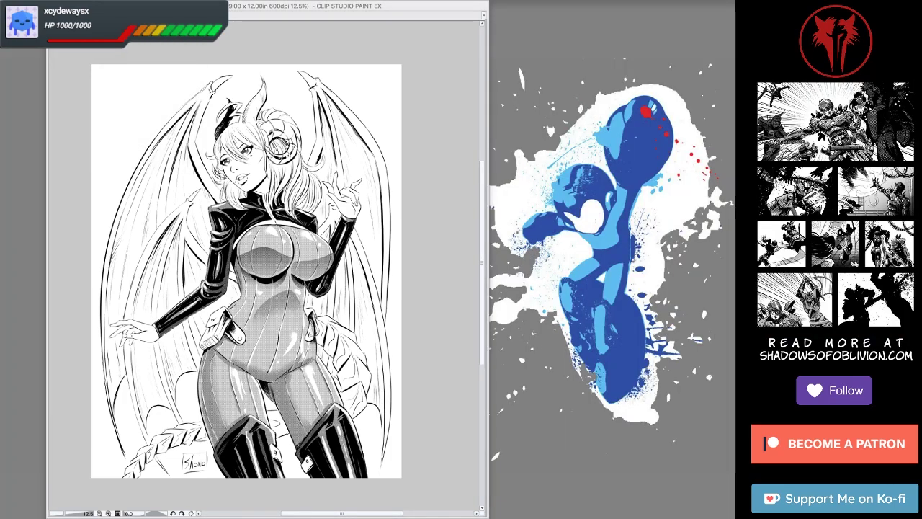
{"action": "key", "text": "Tab"}
Select the bangs and the hair framing the face with the Lasso marquee.
{"action": "scroll", "coordinate": [265, 266], "scroll_direction": "up", "scroll_amount": 2}
{"action": "left_click_drag", "start_coordinate": [265, 266], "coordinate": [220, 173]}
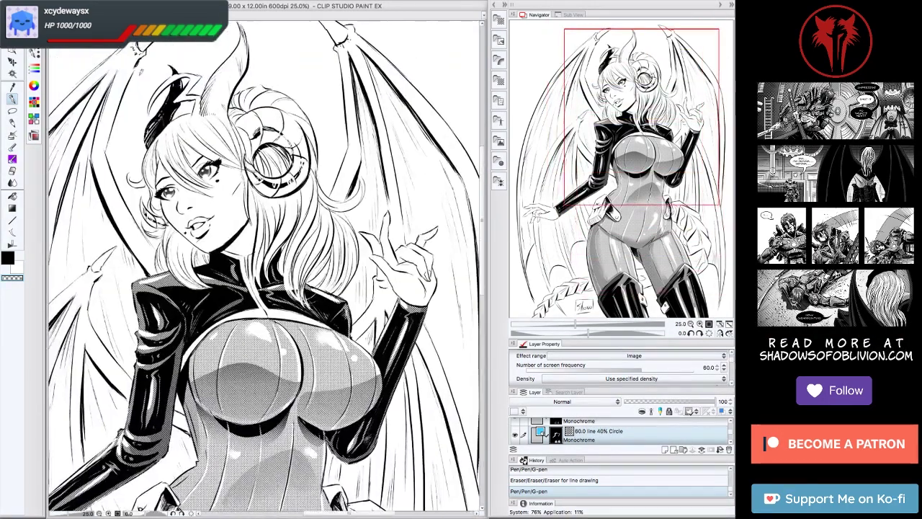
{"action": "left_click_drag", "start_coordinate": [173, 137], "coordinate": [176, 141]}
{"action": "left_click_drag", "start_coordinate": [260, 217], "coordinate": [281, 228]}
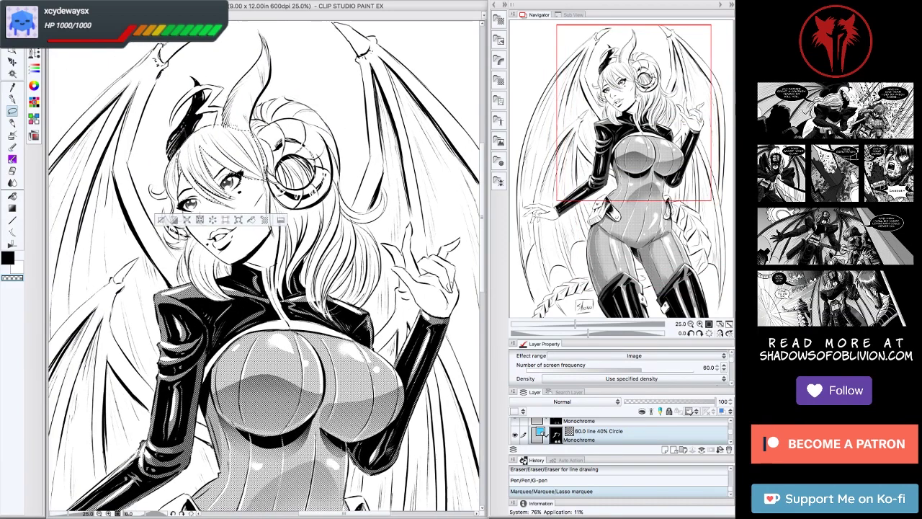
{"action": "key", "text": "Tab"}
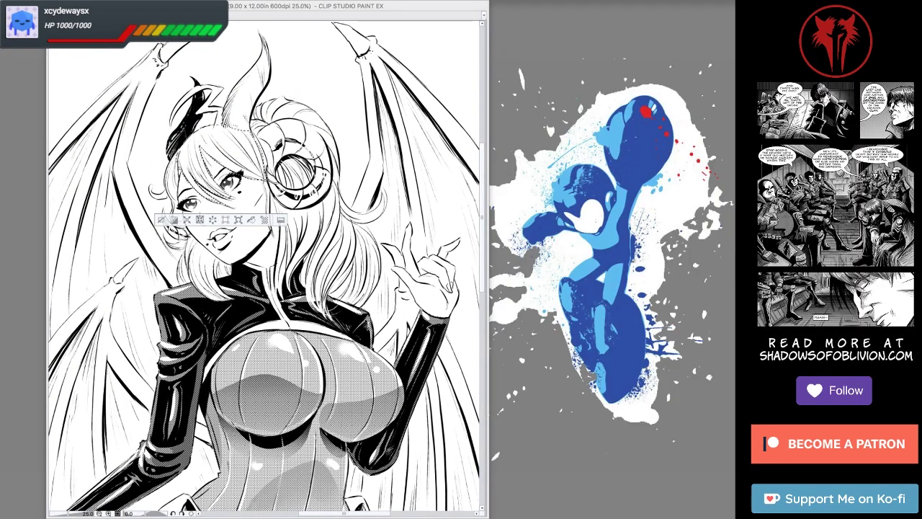
{"action": "key", "text": "Tab"}
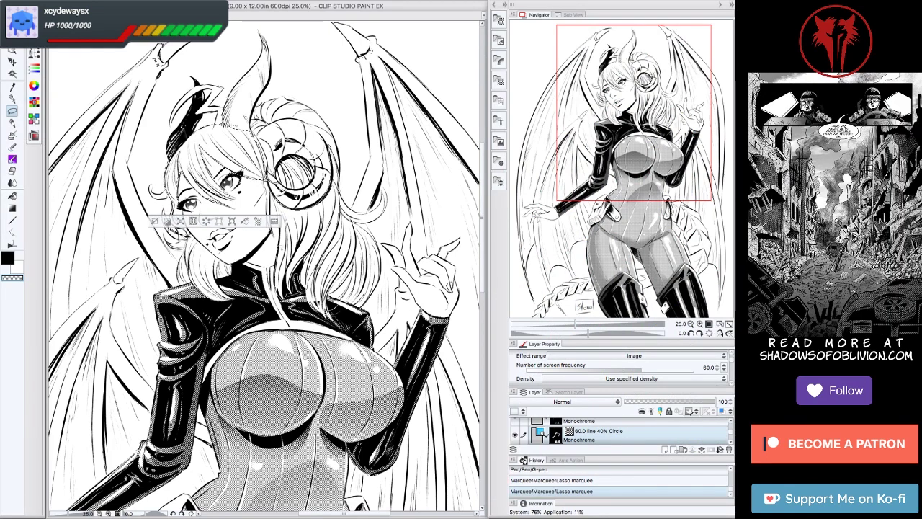
Extend the lasso selection to the long hair behind the face and the hair around the curled horn.
{"action": "left_click_drag", "start_coordinate": [331, 147], "coordinate": [330, 152]}
{"action": "key", "text": "Tab"}
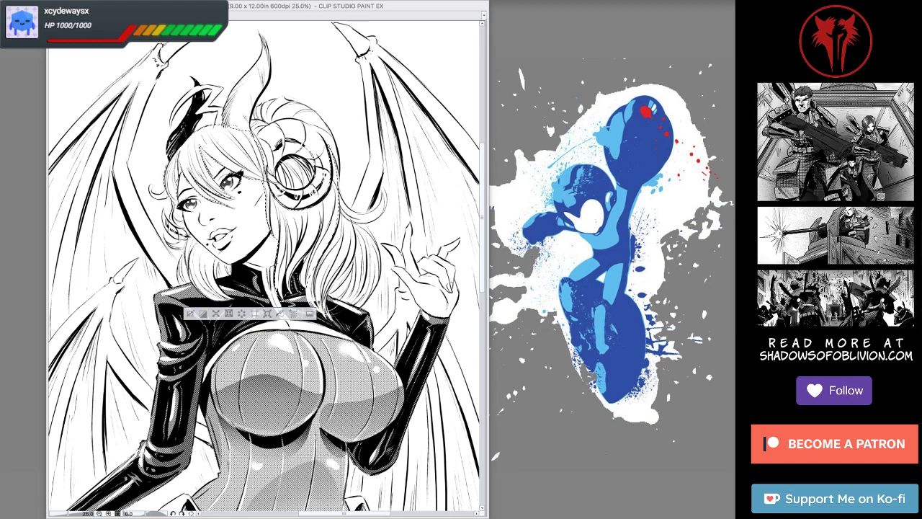
{"action": "key", "text": "Tab"}
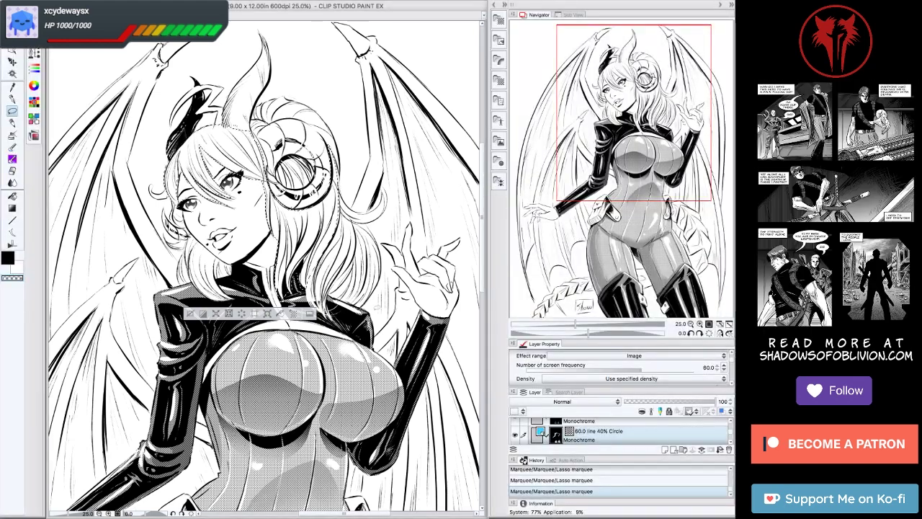
{"action": "key", "text": "ctrl+minus"}
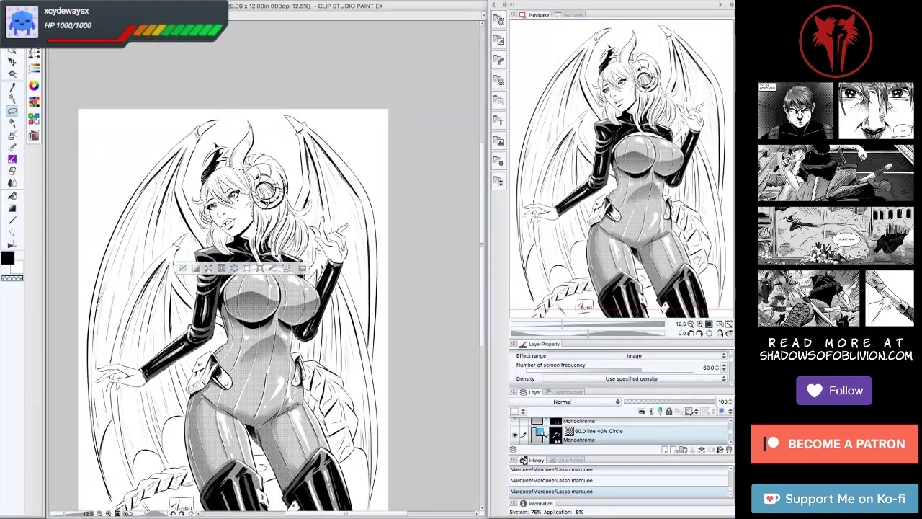
{"action": "key", "text": "ctrl+plus"}
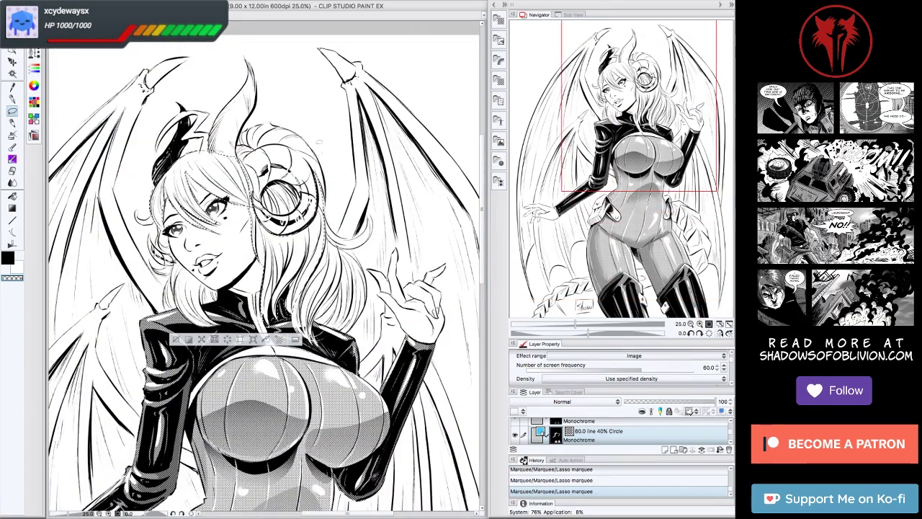
{"action": "key", "text": "Tab"}
{"action": "key", "text": "Tab"}
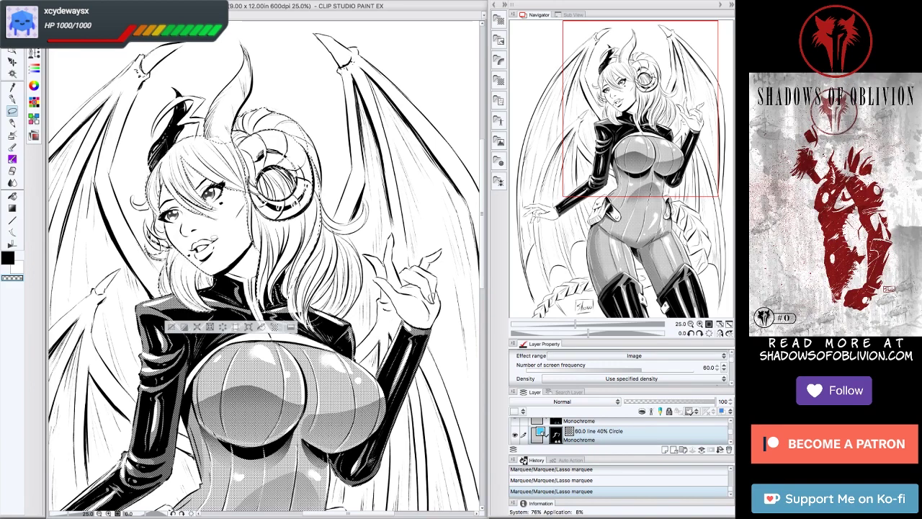
{"action": "key", "text": "Tab"}
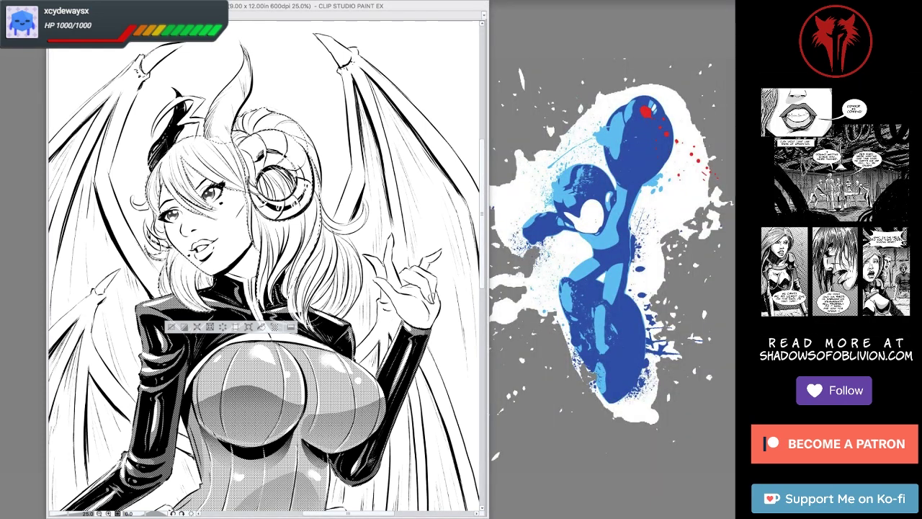
{"action": "key", "text": "Tab"}
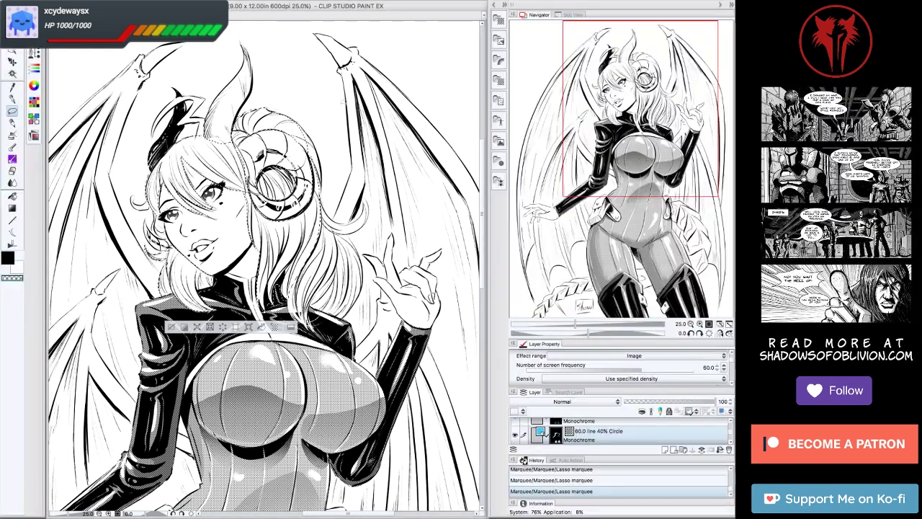
Apply a circle-dot tone to the selected hair and set it to 60.0 screen frequency and density 50.
{"action": "left_click", "coordinate": [502, 19]}
{"action": "left_click_drag", "start_coordinate": [465, 216], "coordinate": [237, 216]}
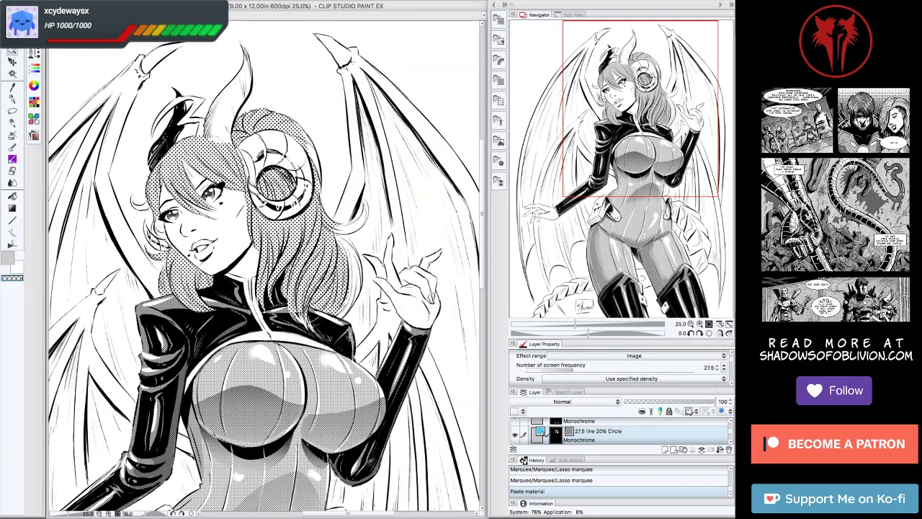
{"action": "key", "text": "ctrl+d"}
{"action": "left_click", "coordinate": [723, 367]}
{"action": "left_click", "coordinate": [713, 403]}
{"action": "scroll", "coordinate": [730, 367], "scroll_direction": "down", "scroll_amount": 1}
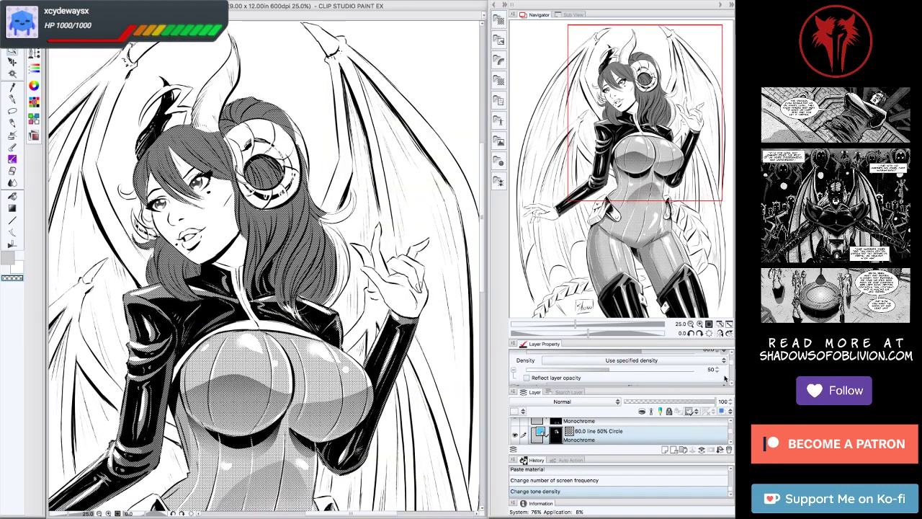
{"action": "left_click", "coordinate": [724, 375]}
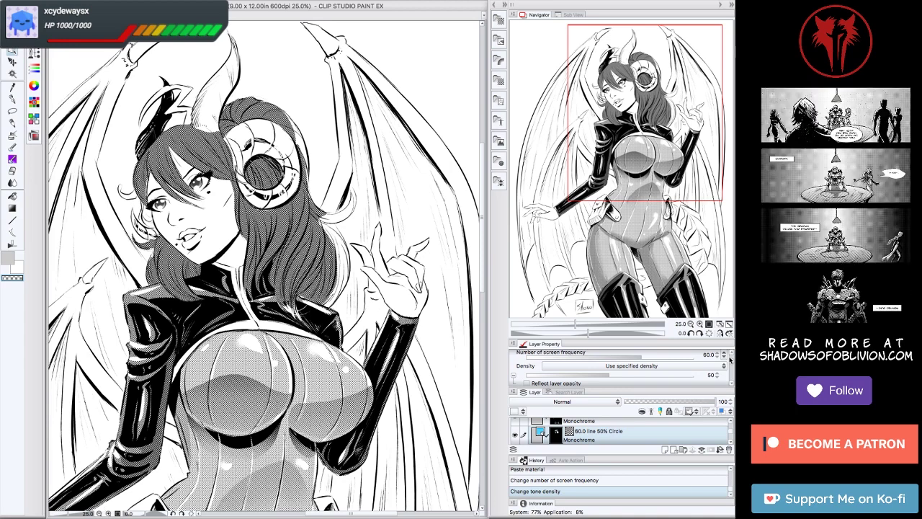
{"action": "scroll", "coordinate": [288, 216], "scroll_direction": "up", "scroll_amount": 3}
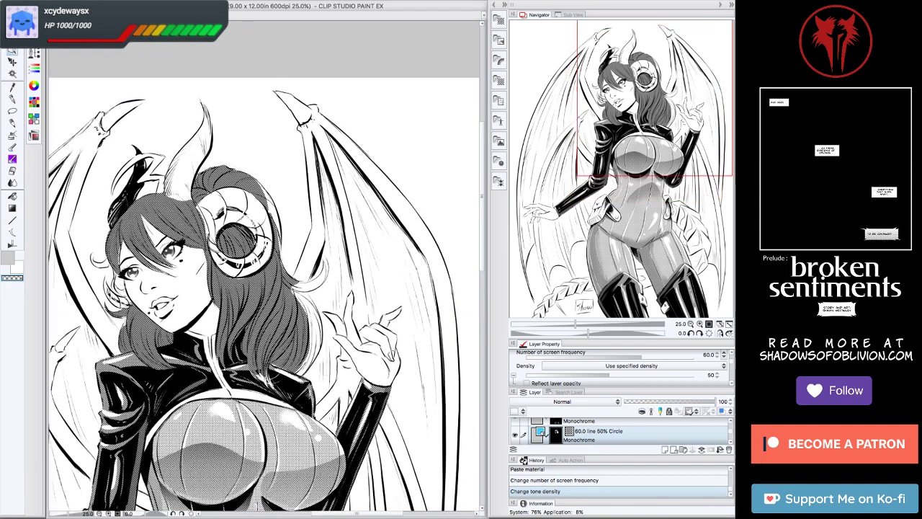
Extend the hair tone with the G-pen into the outward curl beside the raised hand.
{"action": "left_click", "coordinate": [19, 100]}
{"action": "left_click_drag", "start_coordinate": [260, 185], "coordinate": [301, 261]}
{"action": "key", "text": "minus"}
{"action": "key", "text": "minus"}
{"action": "key", "text": "minus"}
{"action": "key", "text": "ctrl+plus"}
{"action": "key", "text": "equal"}
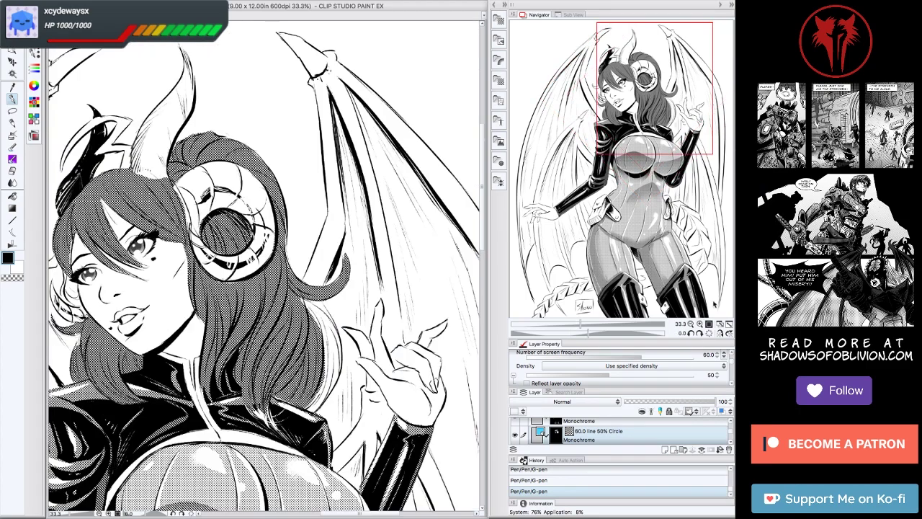
Fill the remaining untoned edges of the long hair and the small curl beside the forehead with the G-pen.
{"action": "left_click_drag", "start_coordinate": [182, 245], "coordinate": [200, 328]}
{"action": "left_click_drag", "start_coordinate": [201, 288], "coordinate": [202, 335]}
{"action": "mouse_move", "coordinate": [339, 217]}
{"action": "left_mouse_down"}
{"action": "mouse_move", "coordinate": [308, 261]}
{"action": "mouse_move", "coordinate": [324, 315]}
{"action": "mouse_move", "coordinate": [311, 333]}
{"action": "mouse_move", "coordinate": [271, 350]}
{"action": "left_mouse_up"}
{"action": "left_click_drag", "start_coordinate": [181, 216], "coordinate": [281, 238]}
{"action": "left_click_drag", "start_coordinate": [175, 181], "coordinate": [183, 246]}
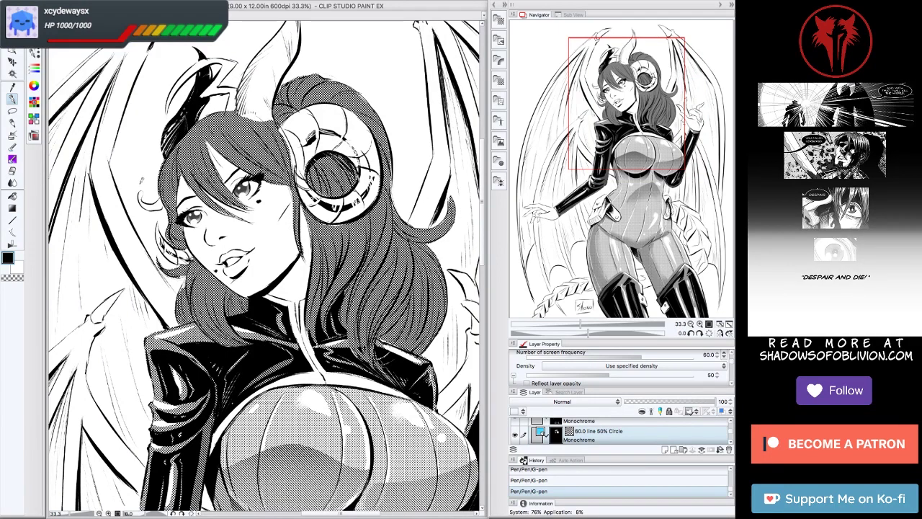
{"action": "key", "text": "Tab"}
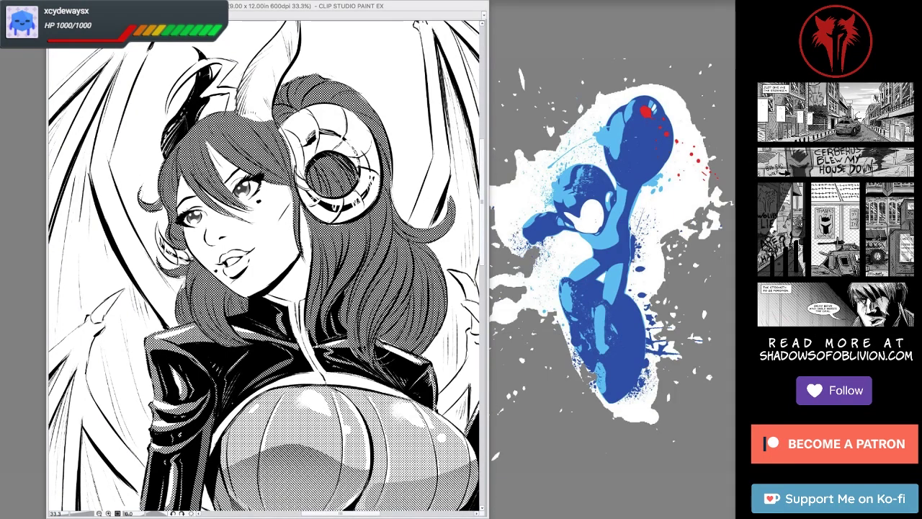
{"action": "key", "text": "Tab"}
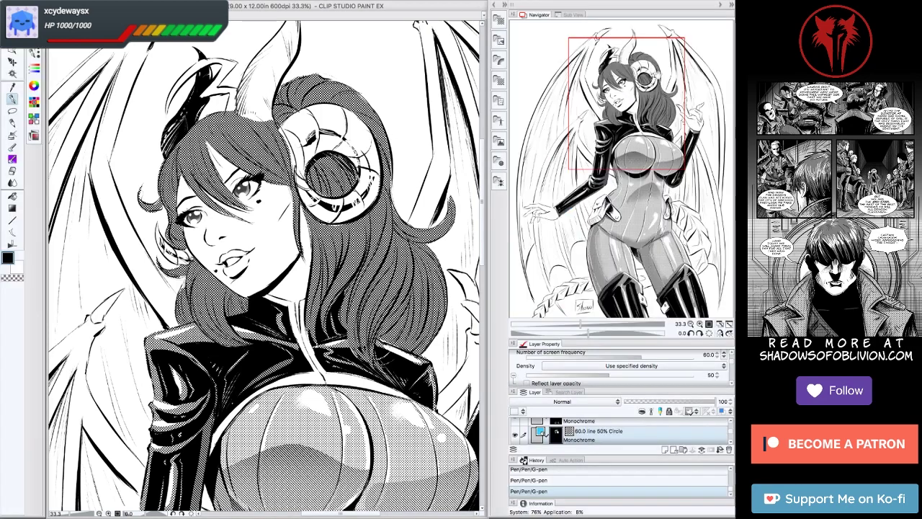
Fill the loose curled strands on top of the head with the hair tone using the G-pen.
{"action": "left_click_drag", "start_coordinate": [267, 260], "coordinate": [246, 338]}
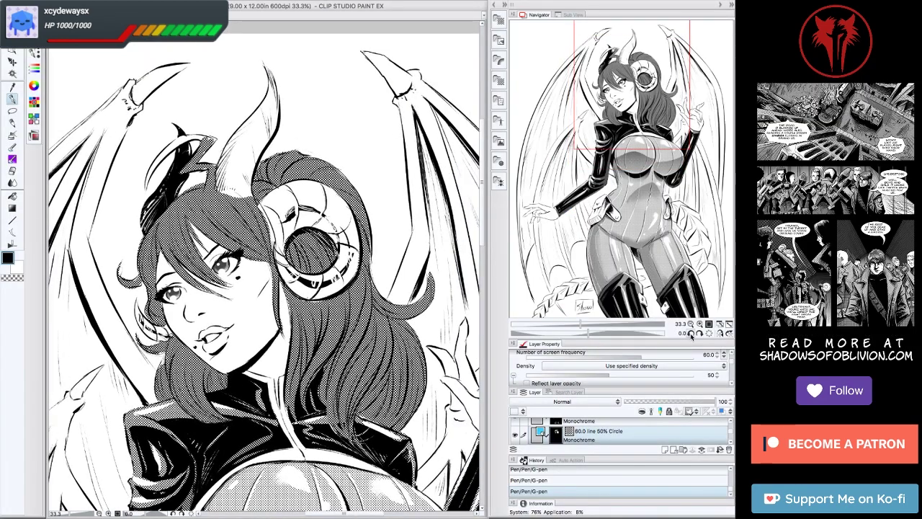
{"action": "left_click", "coordinate": [690, 334]}
{"action": "left_click", "coordinate": [698, 333]}
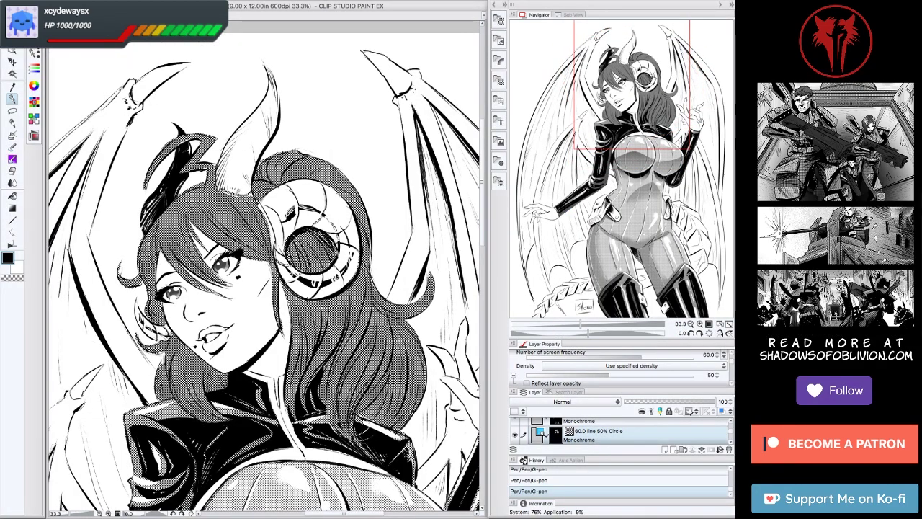
{"action": "left_click_drag", "start_coordinate": [177, 184], "coordinate": [216, 242]}
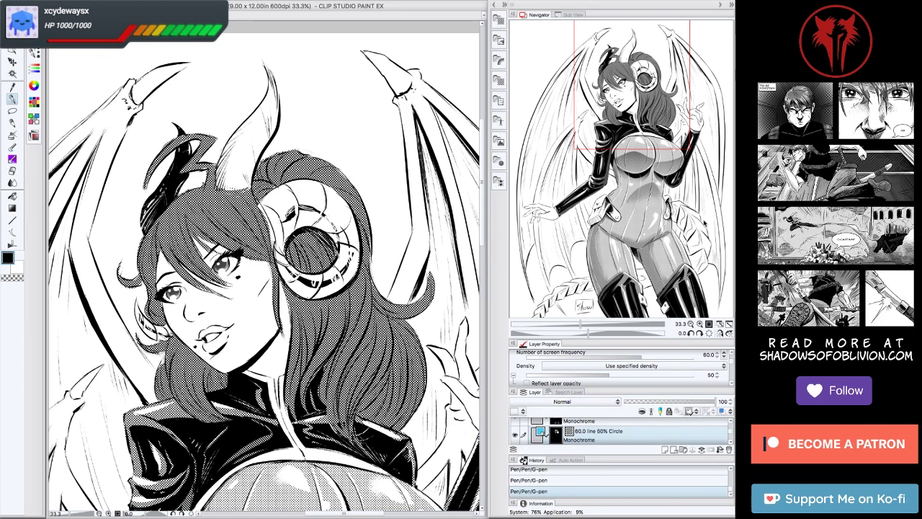
Shade the lips with the G-pen on the 60.0 line 20% Circle tone layer.
{"action": "key", "text": "ctrl+minus"}
{"action": "key", "text": "ctrl+minus"}
{"action": "key", "text": "ctrl+minus"}
{"action": "scroll", "coordinate": [238, 317], "scroll_direction": "down", "scroll_amount": 1}
{"action": "key", "text": "ctrl+plus"}
{"action": "key", "text": "ctrl+plus"}
{"action": "key", "text": "ctrl+plus"}
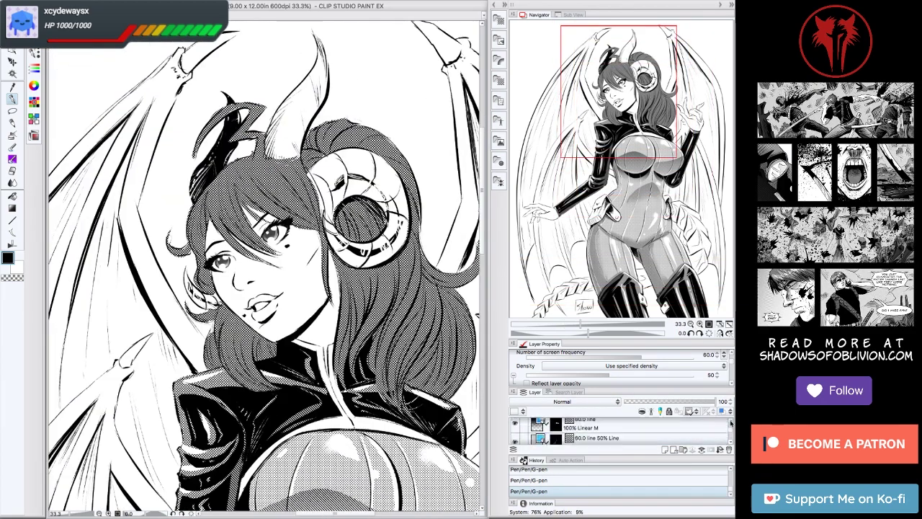
{"action": "scroll", "coordinate": [726, 425], "scroll_direction": "up", "scroll_amount": 1}
{"action": "left_click", "coordinate": [598, 425]}
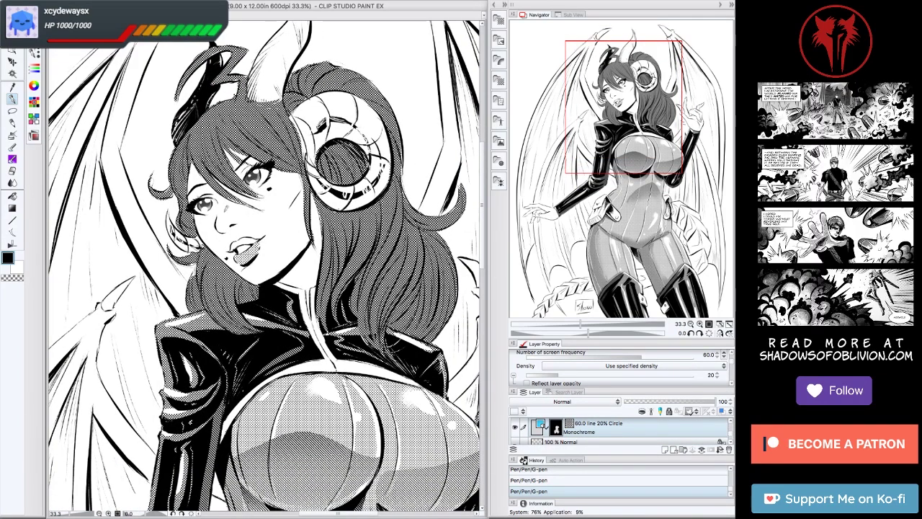
{"action": "scroll", "coordinate": [516, 430], "scroll_direction": "up", "scroll_amount": 2}
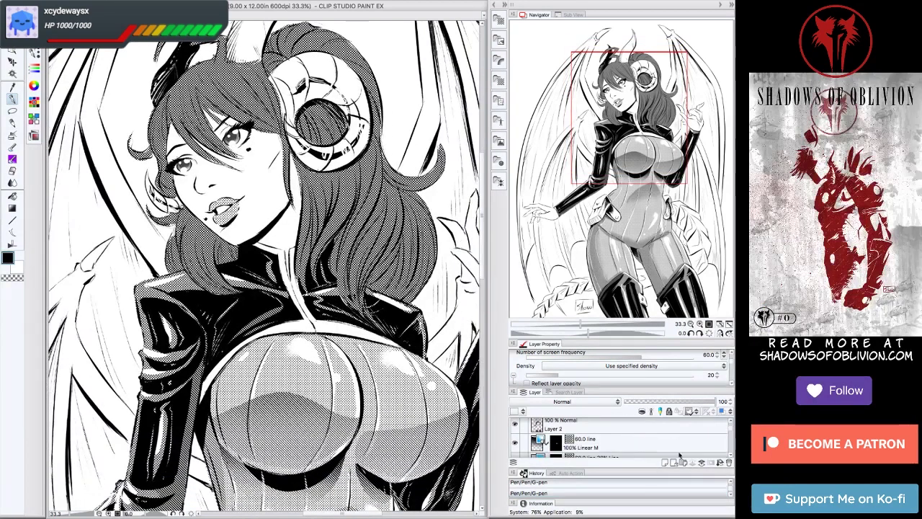
{"action": "left_click_drag", "start_coordinate": [212, 206], "coordinate": [235, 197]}
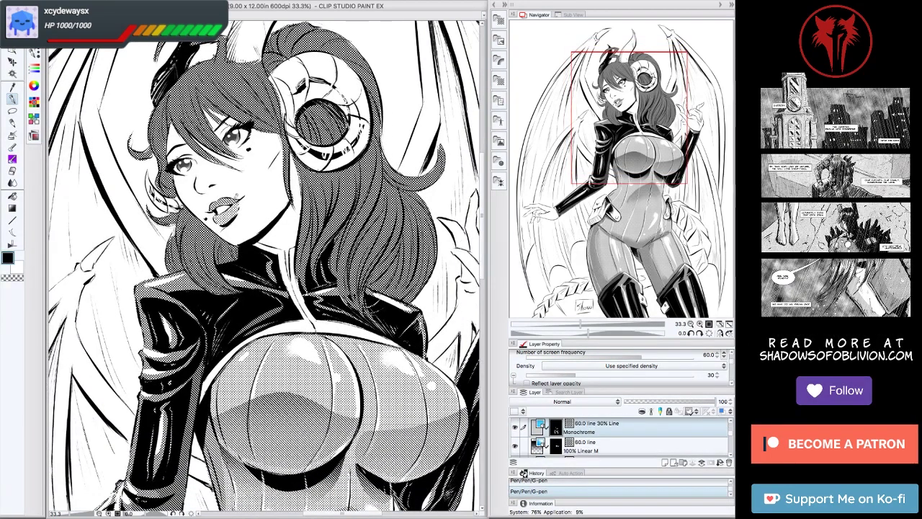
{"action": "key", "text": "alt+bracketleft"}
Examine the toning balance across the whole figure and browse the tone layers.
{"action": "key", "text": "ctrl+minus"}
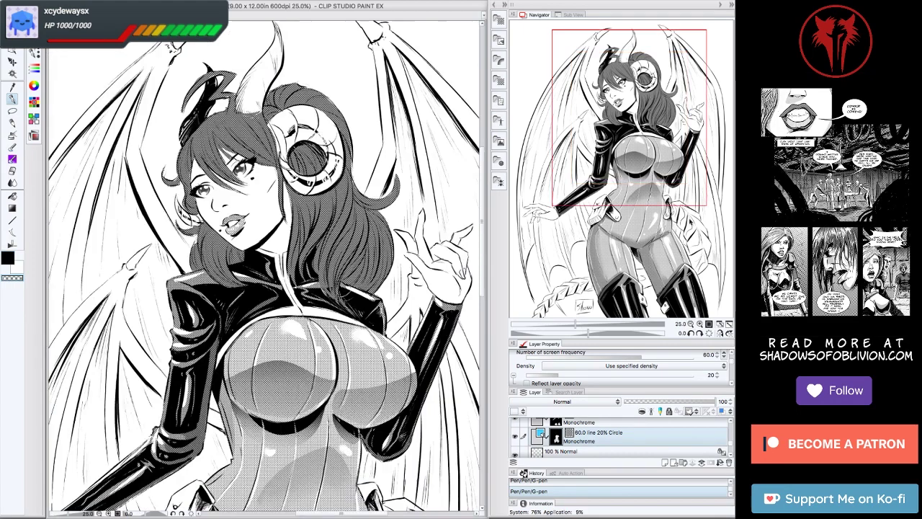
{"action": "key", "text": "ctrl+minus"}
{"action": "key", "text": "ctrl+minus"}
{"action": "key", "text": "alt+bracketright"}
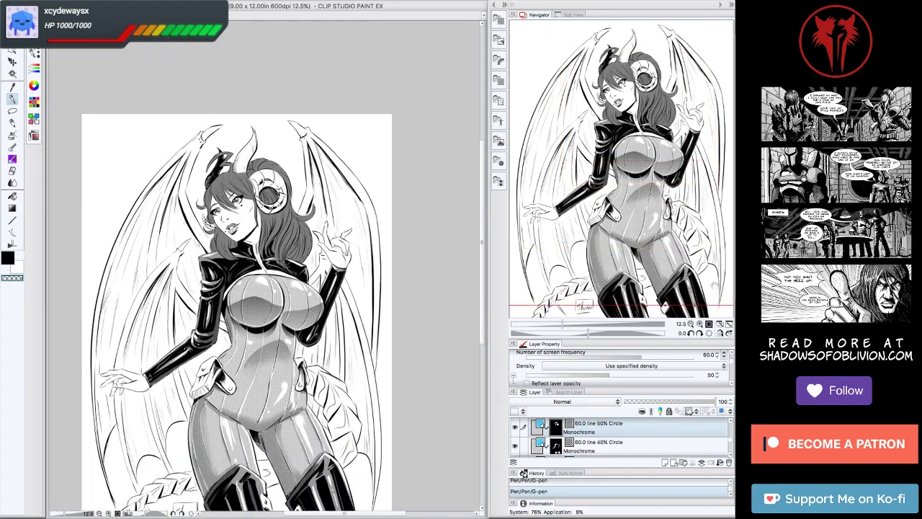
{"action": "key", "text": "ctrl+plus"}
{"action": "key", "text": "ctrl+minus"}
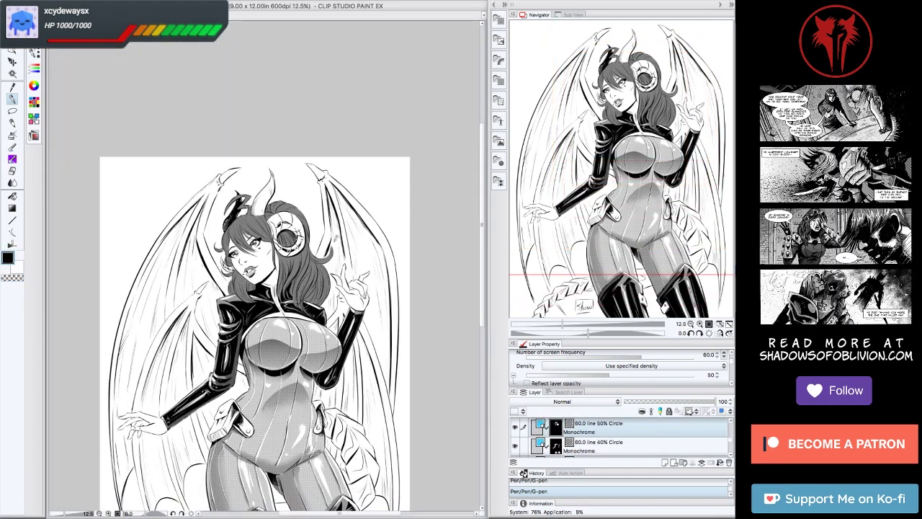
{"action": "key", "text": "alt+bracketleft"}
{"action": "key", "text": "alt+bracketleft"}
{"action": "key", "text": "alt+bracketleft"}
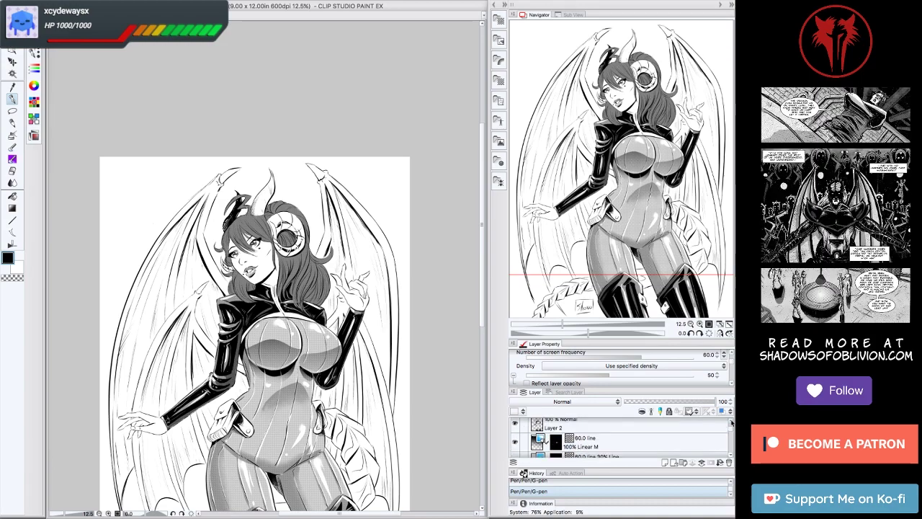
Shade the nose, cheek and neck on the 60.0 line 20% Circle tone layer.
{"action": "key", "text": "ctrl+plus"}
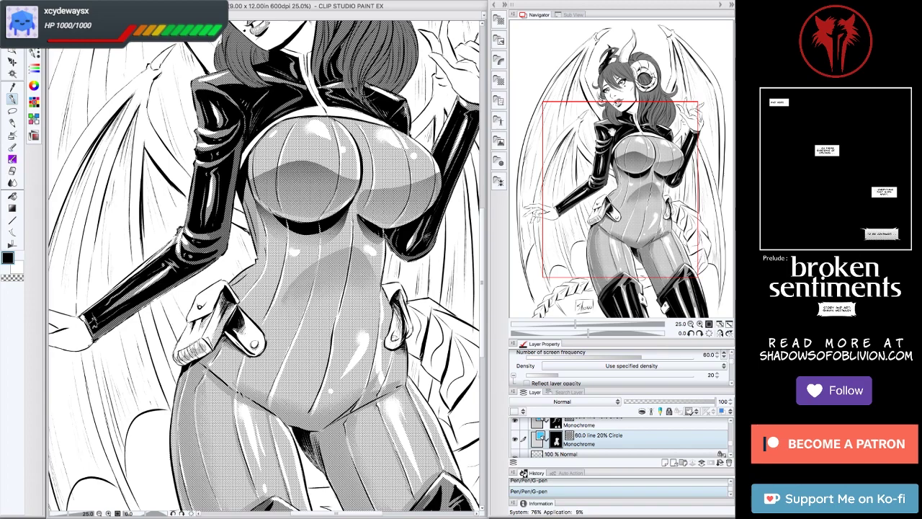
{"action": "scroll", "coordinate": [265, 267], "scroll_direction": "up", "scroll_amount": 5}
{"action": "scroll", "coordinate": [265, 266], "scroll_direction": "up", "scroll_amount": 5}
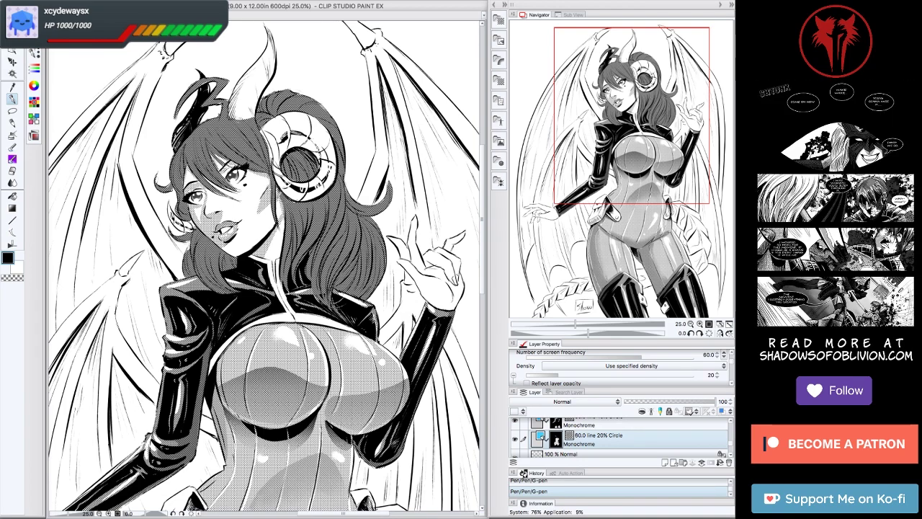
{"action": "scroll", "coordinate": [265, 268], "scroll_direction": "up", "scroll_amount": 2}
{"action": "scroll", "coordinate": [264, 280], "scroll_direction": "right", "scroll_amount": 2}
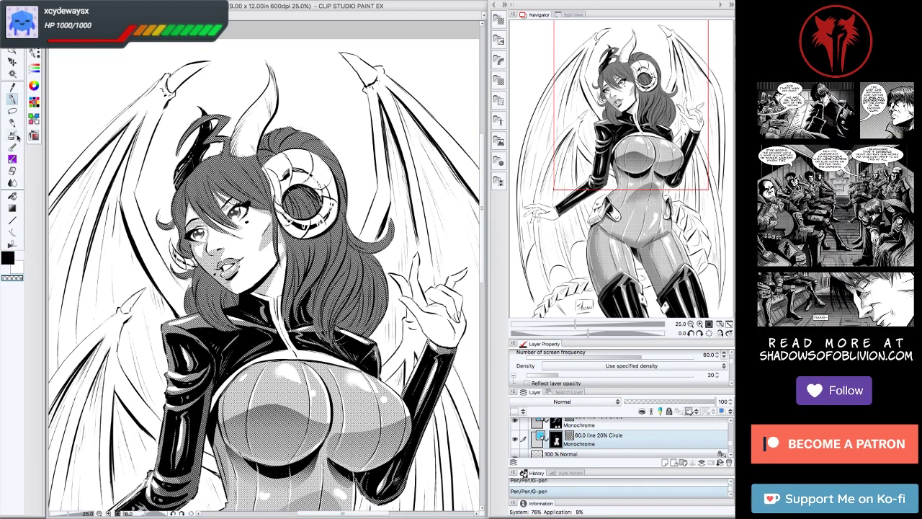
Soften the cheek and jaw shadow with the おまけブラシ90度 hatching brush.
{"action": "key", "text": "p"}
{"action": "key", "text": "p"}
{"action": "left_click", "coordinate": [79, 347]}
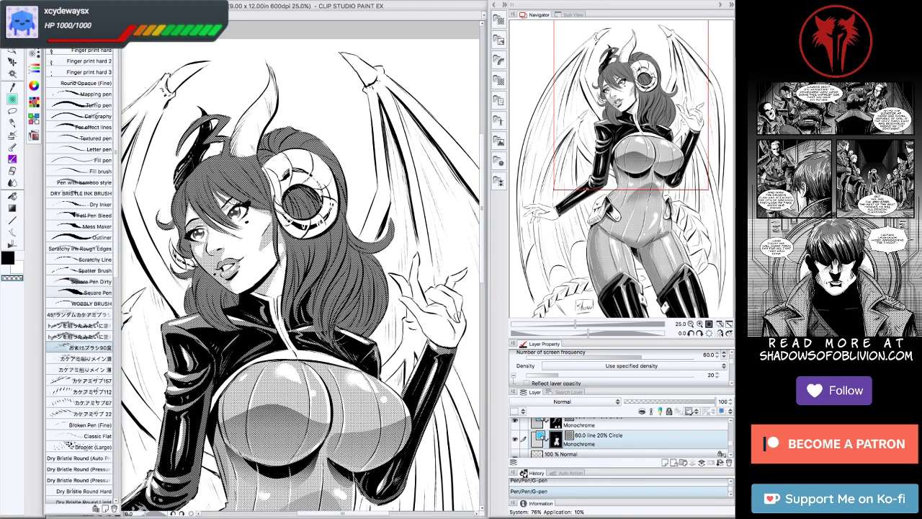
{"action": "left_click_drag", "start_coordinate": [253, 238], "coordinate": [281, 263]}
Shade the fingers and palm of the outstretched lowered hand with the G-pen on the 20% Circle tone layer.
{"action": "key", "text": "minus"}
{"action": "key", "text": "minus"}
{"action": "key", "text": "minus"}
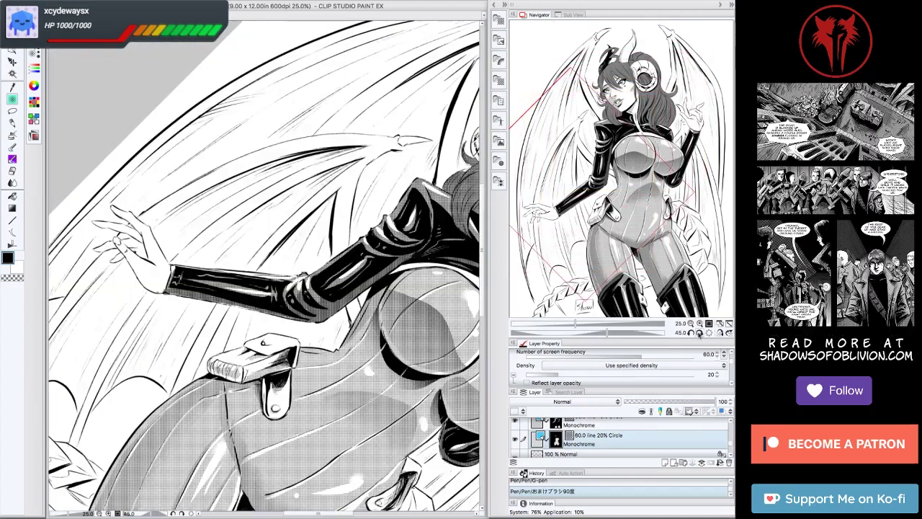
{"action": "key", "text": "p"}
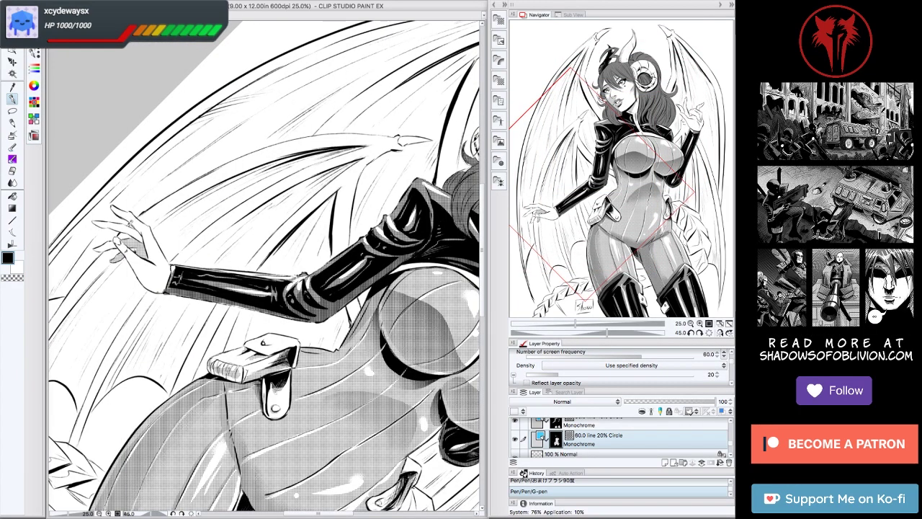
{"action": "key", "text": "asciicircum"}
{"action": "key", "text": "asciicircum"}
{"action": "key", "text": "asciicircum"}
{"action": "key", "text": "asciicircum"}
{"action": "key", "text": "asciicircum"}
{"action": "key", "text": "minus"}
{"action": "key", "text": "minus"}
{"action": "key", "text": "minus"}
{"action": "key", "text": "minus"}
{"action": "key", "text": "minus"}
{"action": "key", "text": "minus"}
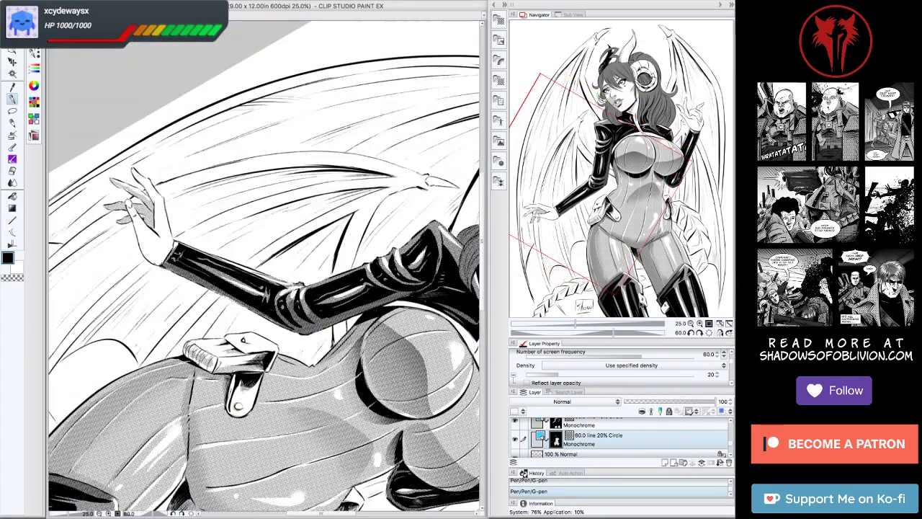
Shade the fingers and palm of the raised hand with the 20% Circle tone and clean up with the line-drawing eraser.
{"action": "left_click", "coordinate": [697, 333]}
{"action": "left_click", "coordinate": [697, 333]}
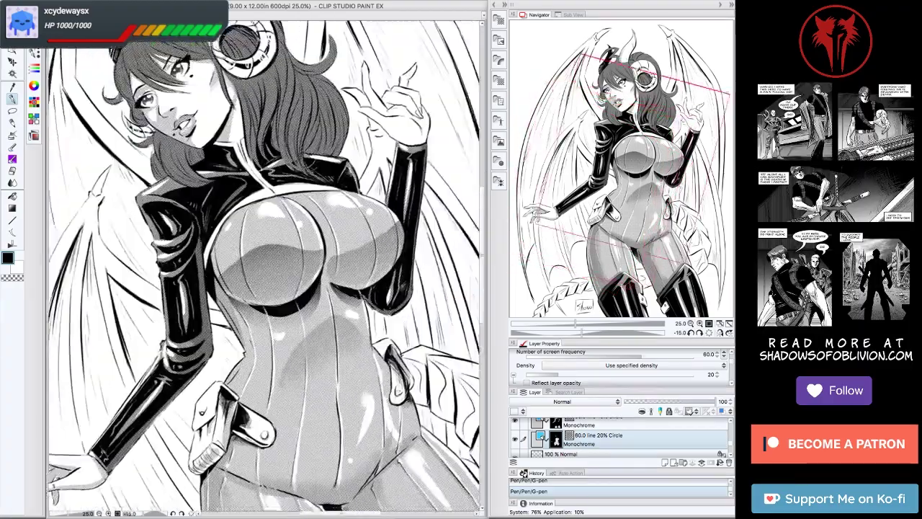
{"action": "left_click", "coordinate": [697, 333]}
{"action": "left_click", "coordinate": [697, 334]}
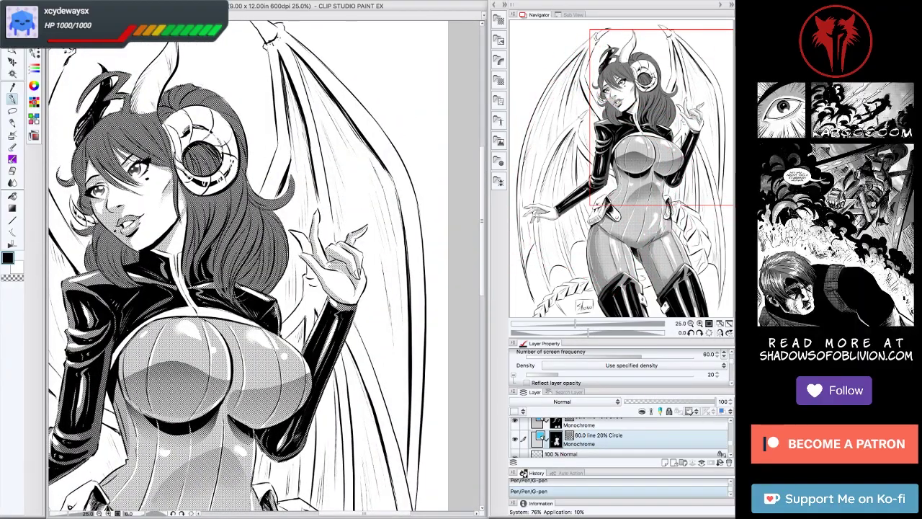
{"action": "left_click_drag", "start_coordinate": [353, 231], "coordinate": [302, 209]}
{"action": "scroll", "coordinate": [343, 247], "scroll_direction": "down", "scroll_amount": 3}
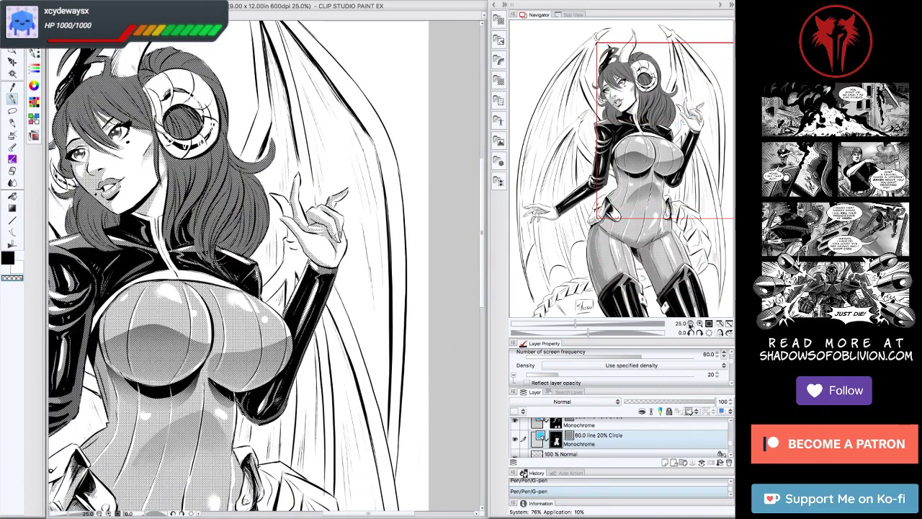
{"action": "scroll", "coordinate": [266, 255], "scroll_direction": "up", "scroll_amount": 3}
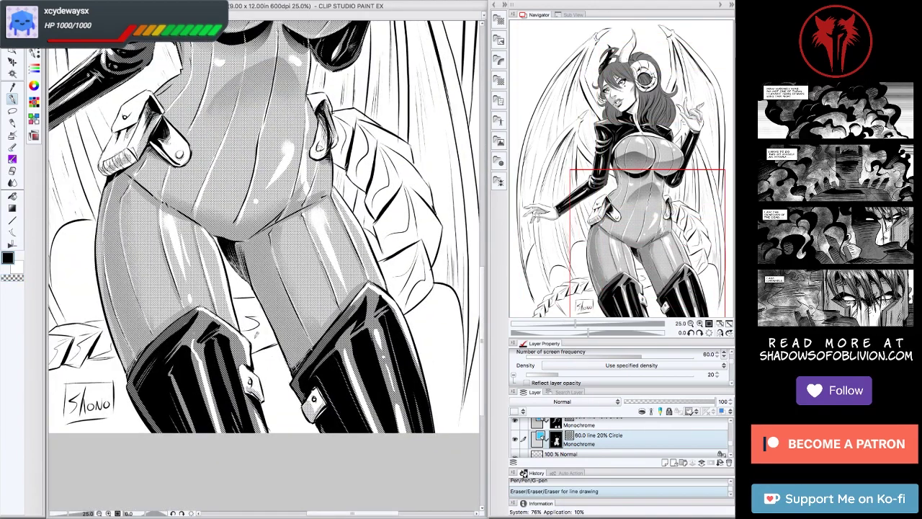
Cut highlights out of the hair tone on the 60.0 line 50% Circle layer using the G-pen with transparent colour.
{"action": "left_click", "coordinate": [690, 323]}
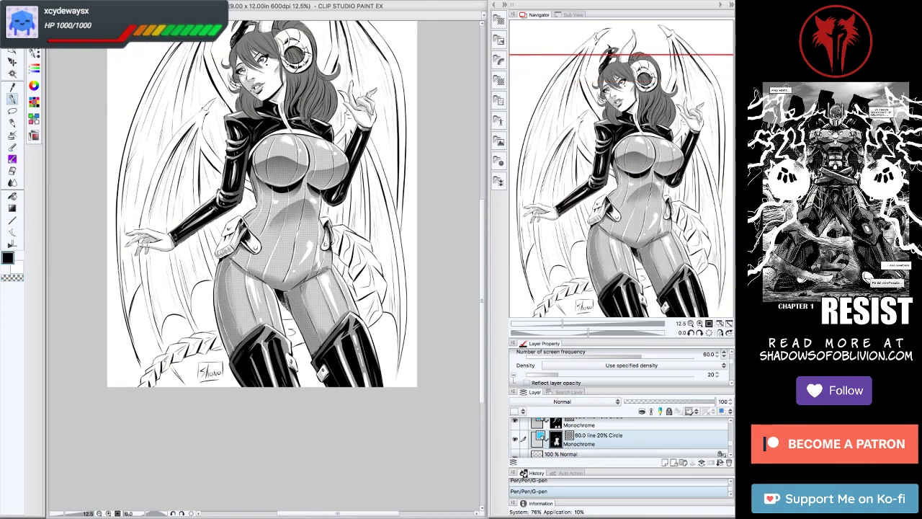
{"action": "scroll", "coordinate": [257, 244], "scroll_direction": "up", "scroll_amount": 2}
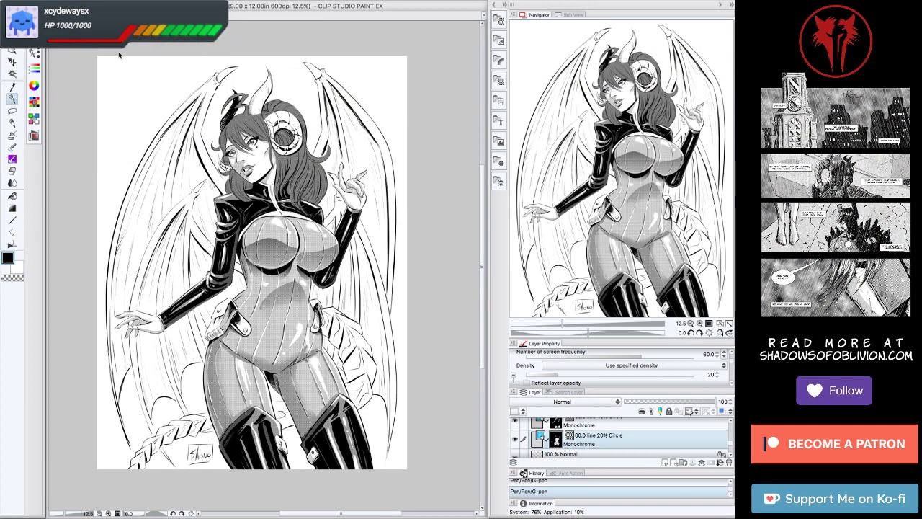
{"action": "key", "text": "Tab"}
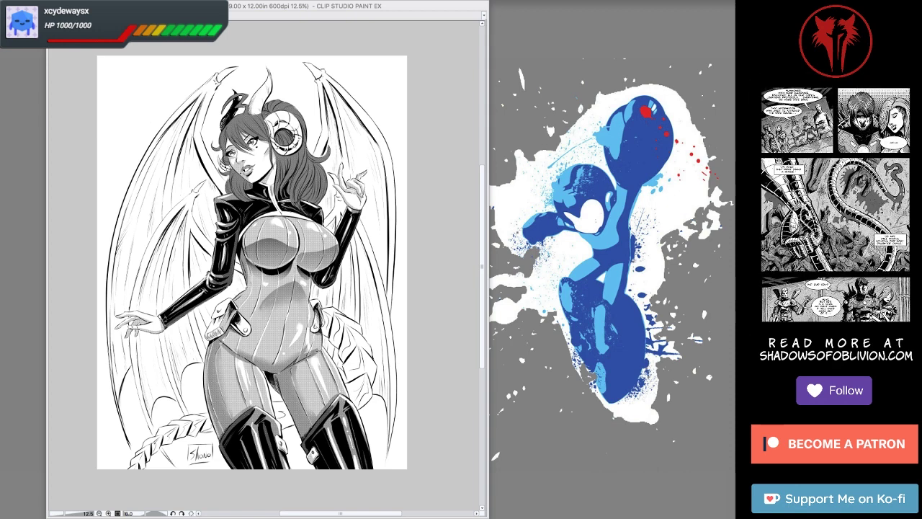
{"action": "key", "text": "Tab"}
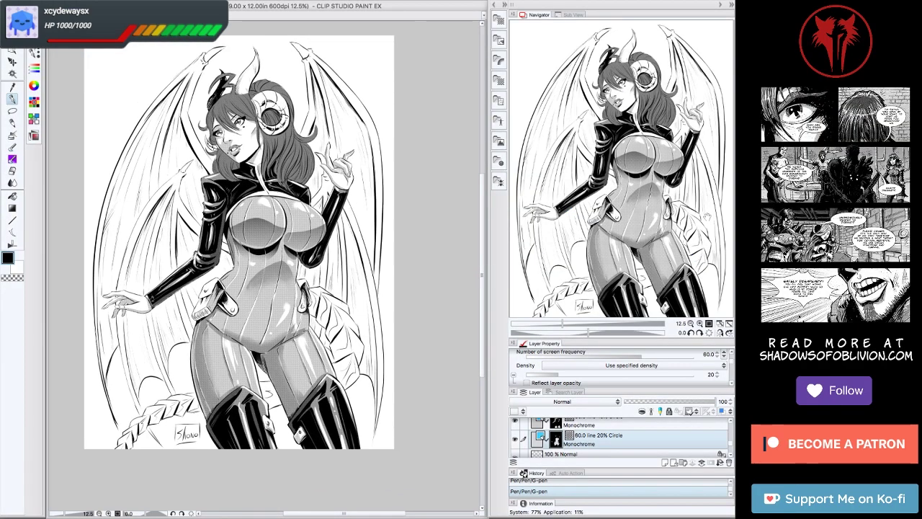
{"action": "key", "text": "alt+bracketright"}
{"action": "key", "text": "super+equal"}
{"action": "key", "text": "super+minus"}
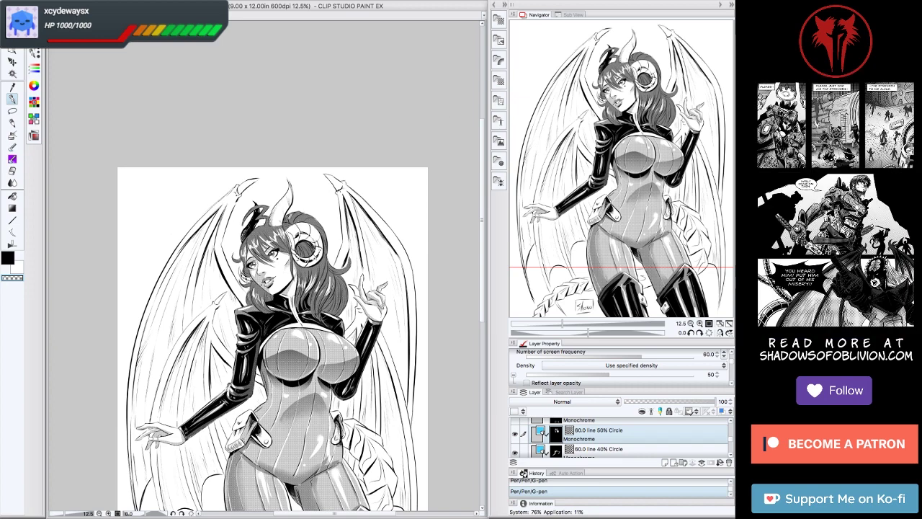
{"action": "left_click_drag", "start_coordinate": [144, 127], "coordinate": [117, 55]}
Examine the whole toned drawing at full view without the surrounding palettes.
{"action": "key", "text": "Tab"}
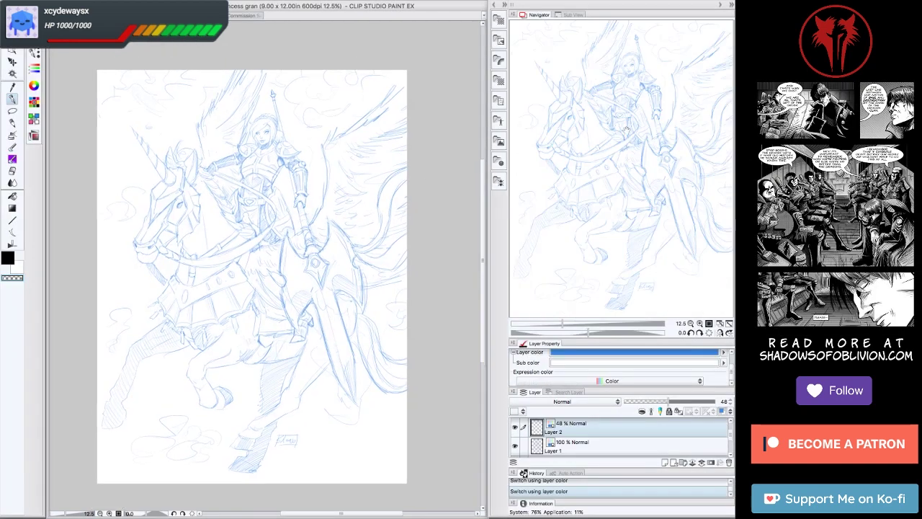
{"action": "left_click", "coordinate": [690, 326]}
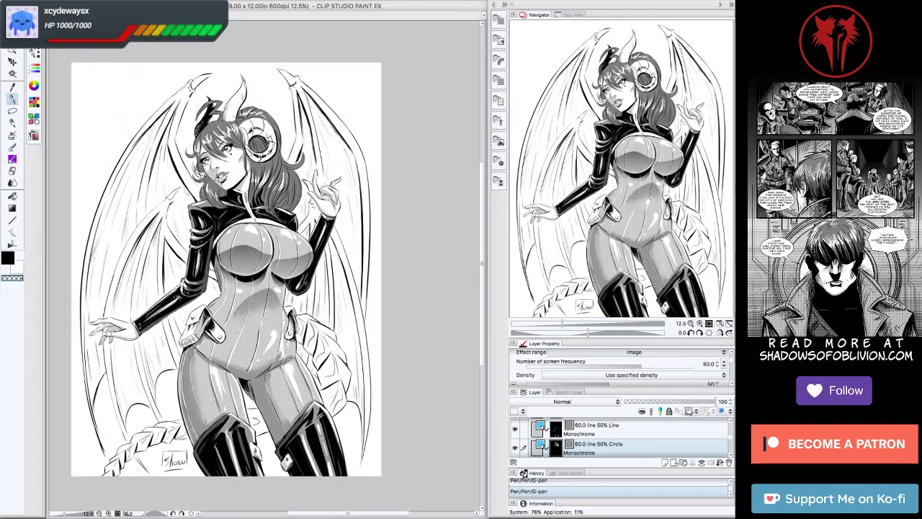
{"action": "key", "text": "Tab"}
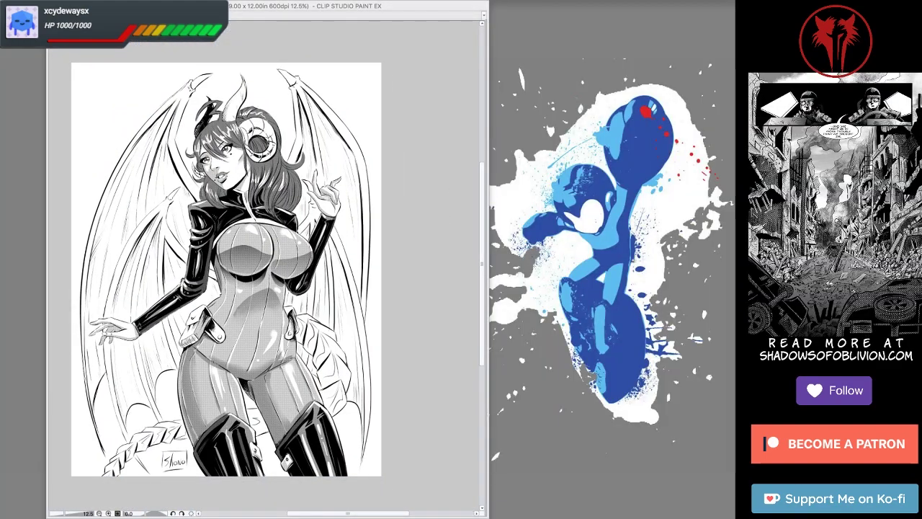
{"action": "key", "text": "Tab"}
{"action": "key", "text": "Tab"}
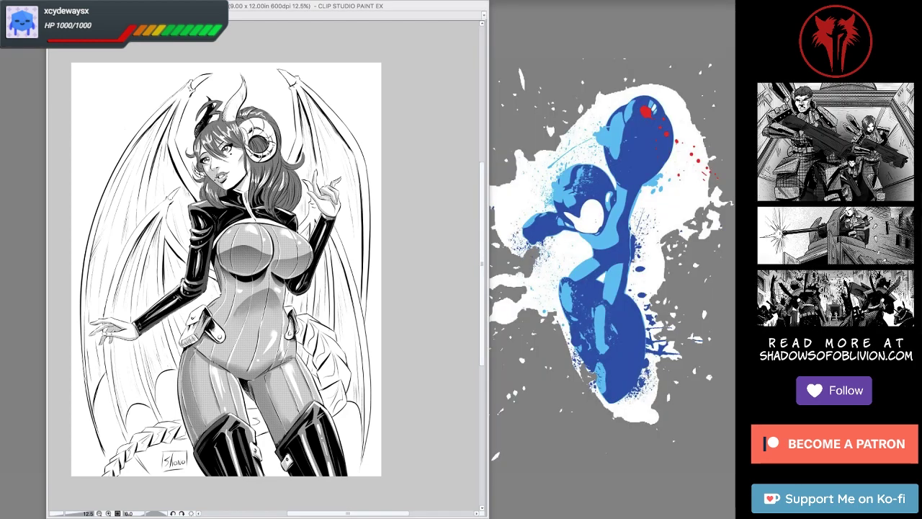
{"action": "key", "text": "Tab"}
{"action": "key", "text": "Tab"}
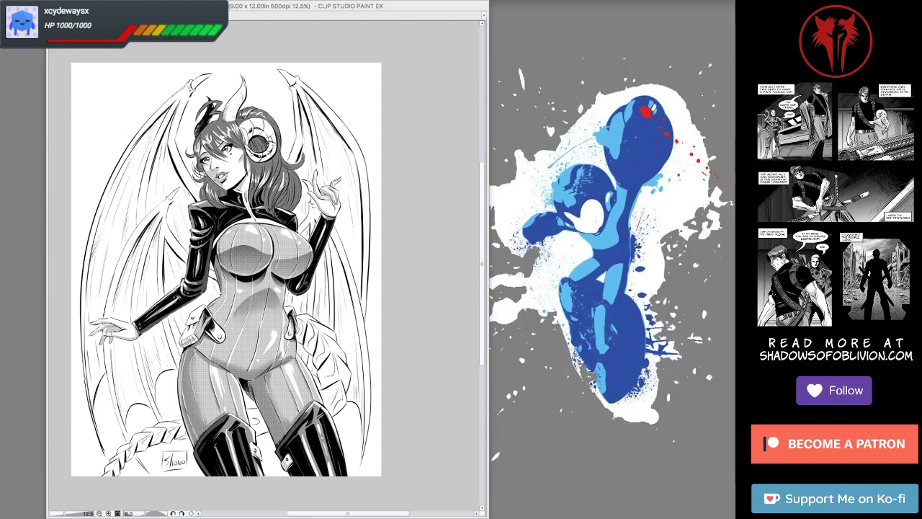
{"action": "key", "text": "Tab"}
Add G-pen shadow strokes to the hair around the curled horn and down the long locks on the 60.0 line 50% Line layer.
{"action": "scroll", "coordinate": [155, 101], "scroll_direction": "up", "scroll_amount": 2}
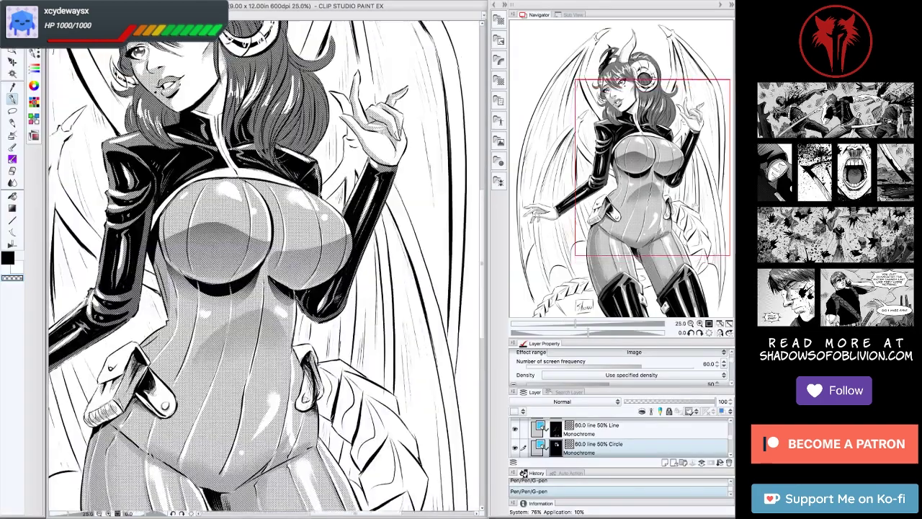
{"action": "key", "text": "alt+bracketright"}
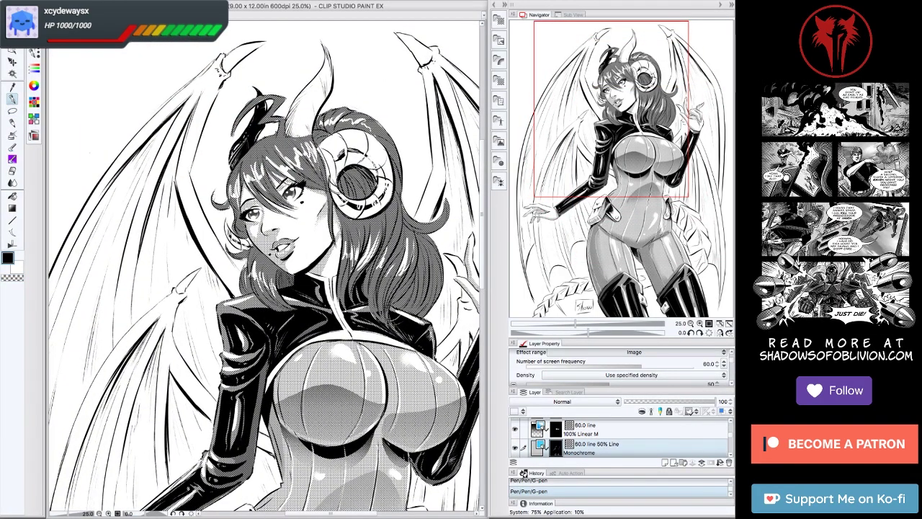
{"action": "left_click_drag", "start_coordinate": [343, 214], "coordinate": [383, 221]}
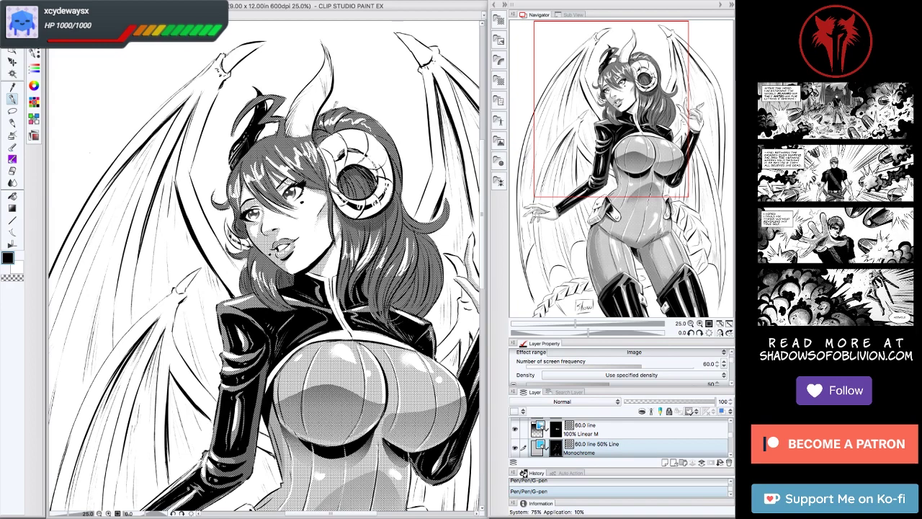
{"action": "left_click_drag", "start_coordinate": [424, 242], "coordinate": [412, 311]}
{"action": "left_click_drag", "start_coordinate": [412, 277], "coordinate": [400, 311]}
{"action": "left_click_drag", "start_coordinate": [436, 261], "coordinate": [429, 295]}
{"action": "left_click_drag", "start_coordinate": [380, 252], "coordinate": [364, 295]}
{"action": "mouse_move", "coordinate": [382, 137]}
{"action": "left_mouse_down"}
{"action": "mouse_move", "coordinate": [394, 170]}
{"action": "mouse_move", "coordinate": [364, 197]}
{"action": "mouse_move", "coordinate": [380, 262]}
{"action": "left_mouse_up"}
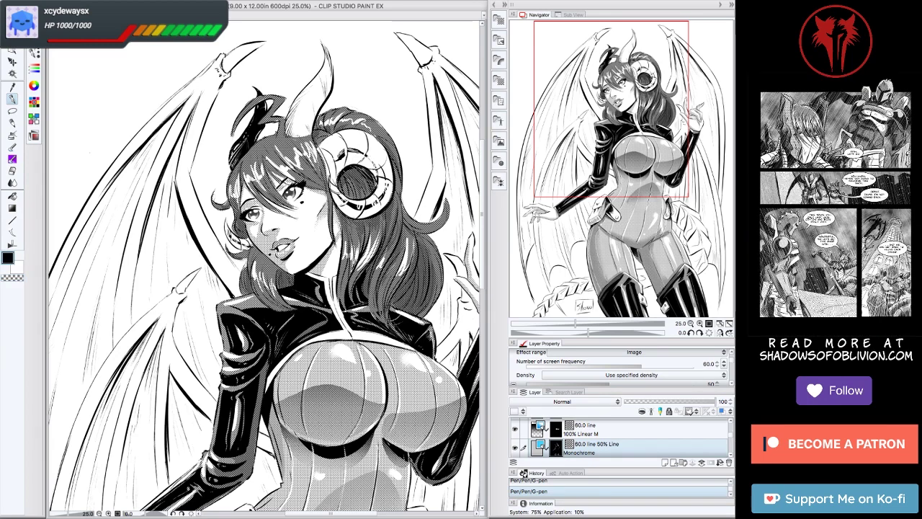
Shade the bangs and the crown of the hair with G-pen strokes and clean up with the line-drawing eraser.
{"action": "left_click_drag", "start_coordinate": [324, 174], "coordinate": [300, 189]}
{"action": "left_click_drag", "start_coordinate": [324, 157], "coordinate": [307, 185]}
{"action": "left_click_drag", "start_coordinate": [291, 181], "coordinate": [268, 206]}
{"action": "left_click_drag", "start_coordinate": [288, 128], "coordinate": [279, 141]}
{"action": "mouse_move", "coordinate": [285, 117]}
{"action": "left_mouse_down"}
{"action": "mouse_move", "coordinate": [268, 145]}
{"action": "mouse_move", "coordinate": [268, 137]}
{"action": "left_mouse_up"}
{"action": "key", "text": "e"}
{"action": "key", "text": "ctrl+minus"}
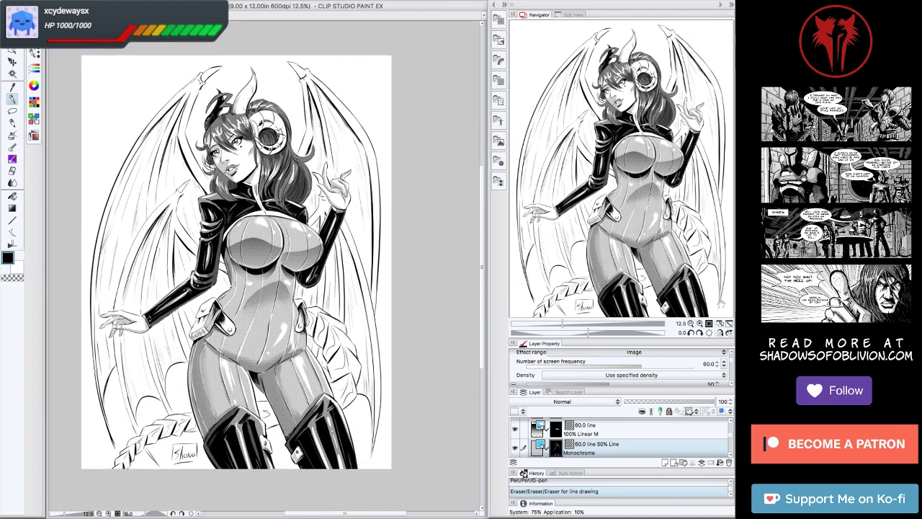
{"action": "key", "text": "p"}
{"action": "left_click_drag", "start_coordinate": [234, 109], "coordinate": [223, 120]}
{"action": "left_click_drag", "start_coordinate": [240, 68], "coordinate": [235, 76]}
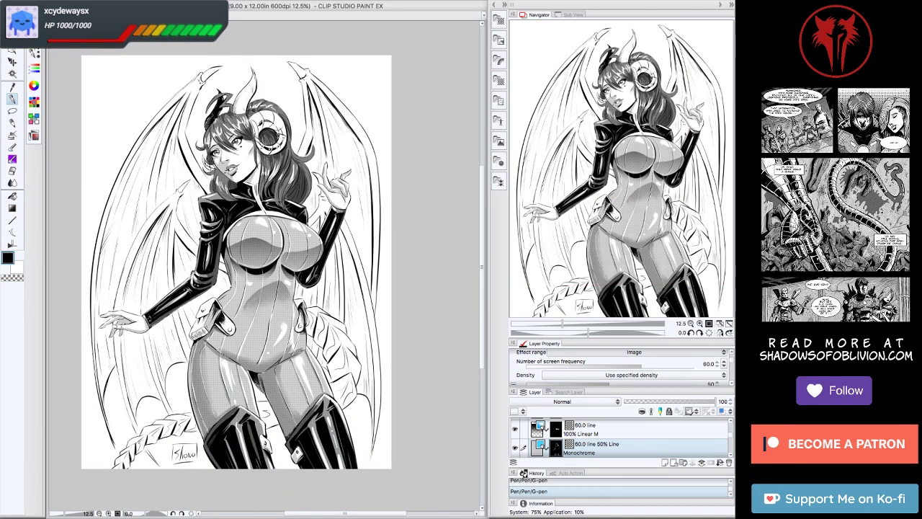
{"action": "key", "text": "ctrl+z"}
{"action": "key", "text": "ctrl+z"}
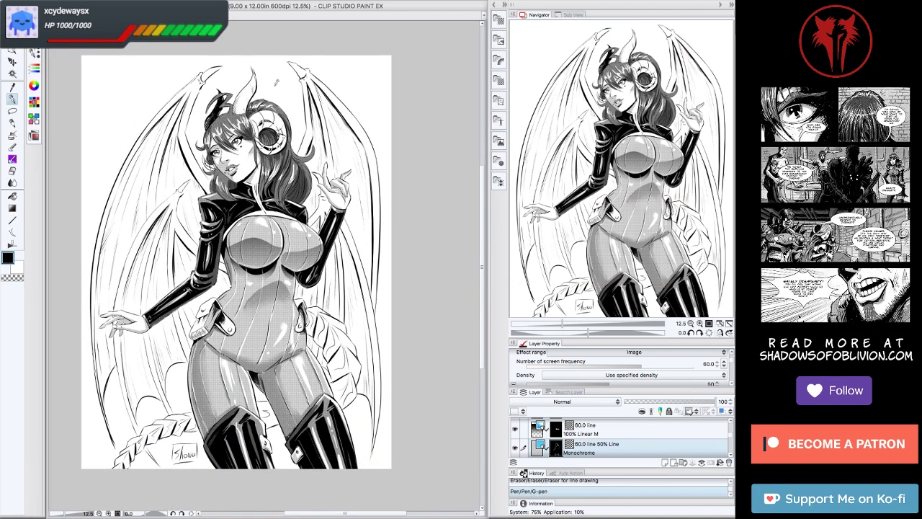
Touch up the tone with a short G-pen stroke and view the whole drawing without the surrounding palettes.
{"action": "scroll", "coordinate": [238, 288], "scroll_direction": "up", "scroll_amount": 2}
{"action": "key", "text": "ctrl+plus"}
{"action": "left_click_drag", "start_coordinate": [209, 246], "coordinate": [210, 270]}
{"action": "key", "text": "ctrl+minus"}
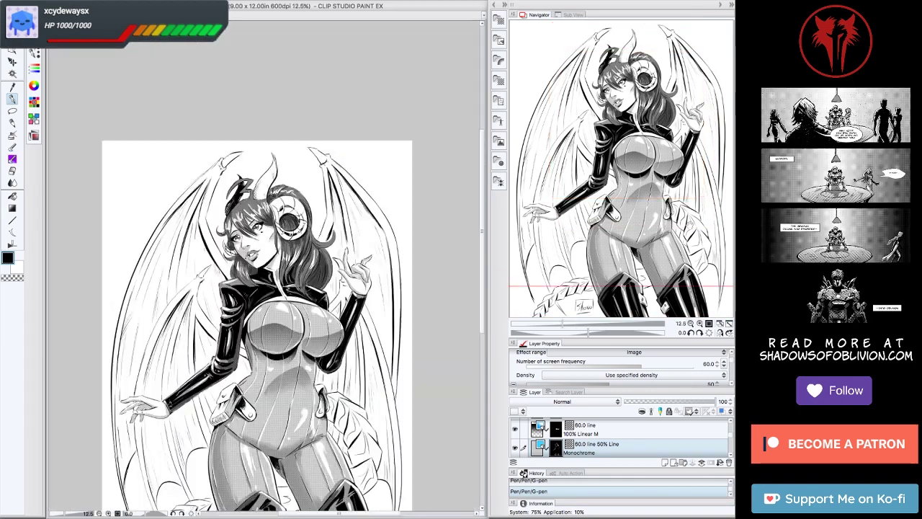
{"action": "scroll", "coordinate": [252, 288], "scroll_direction": "down", "scroll_amount": 3}
{"action": "key", "text": "Tab"}
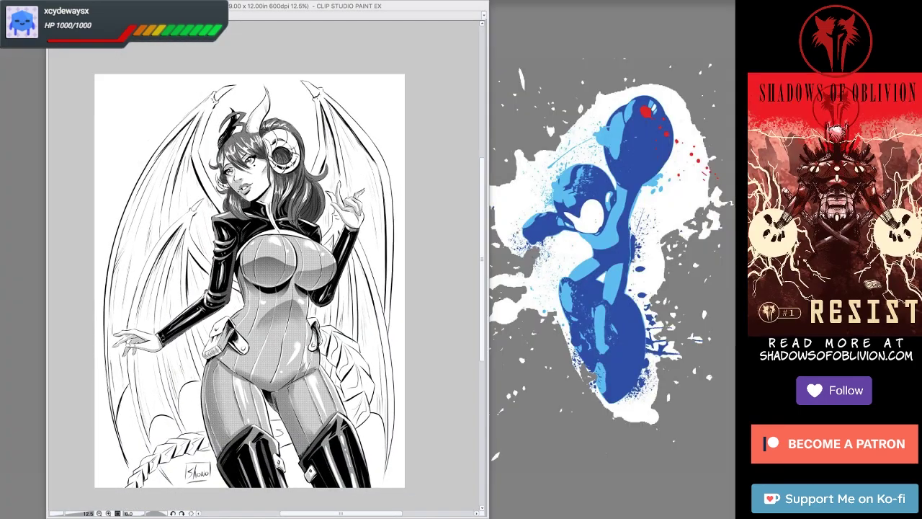
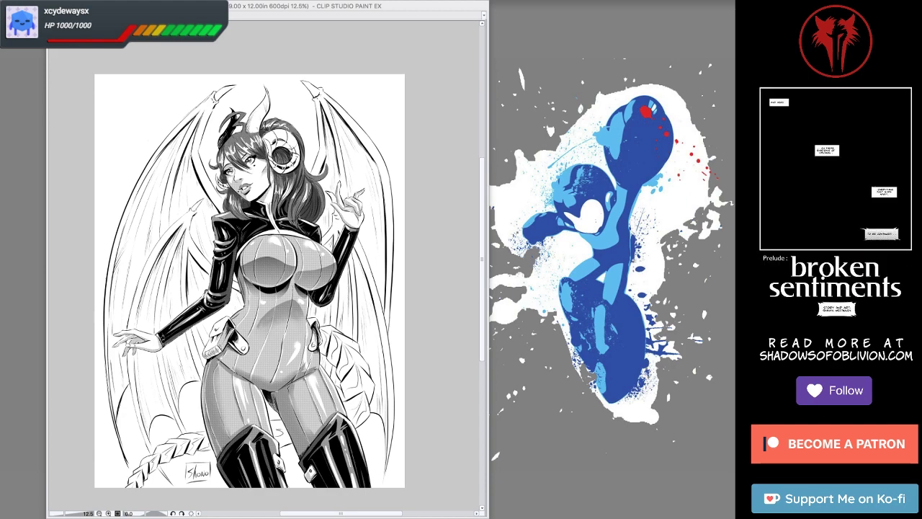
Lasso-select the bones and outer edge of the large wing on the lowered hand's side.
{"action": "key", "text": "Tab"}
{"action": "scroll", "coordinate": [438, 276], "scroll_direction": "up", "scroll_amount": 2}
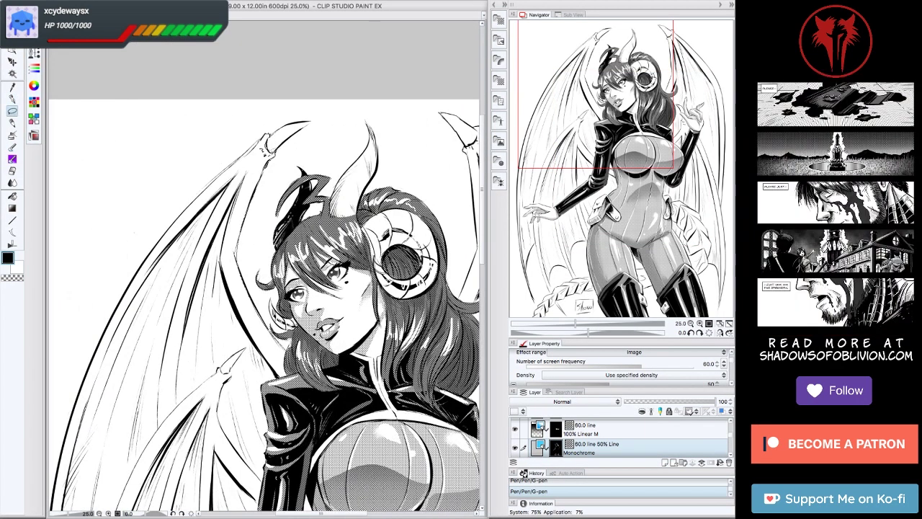
{"action": "left_click_drag", "start_coordinate": [245, 141], "coordinate": [272, 349]}
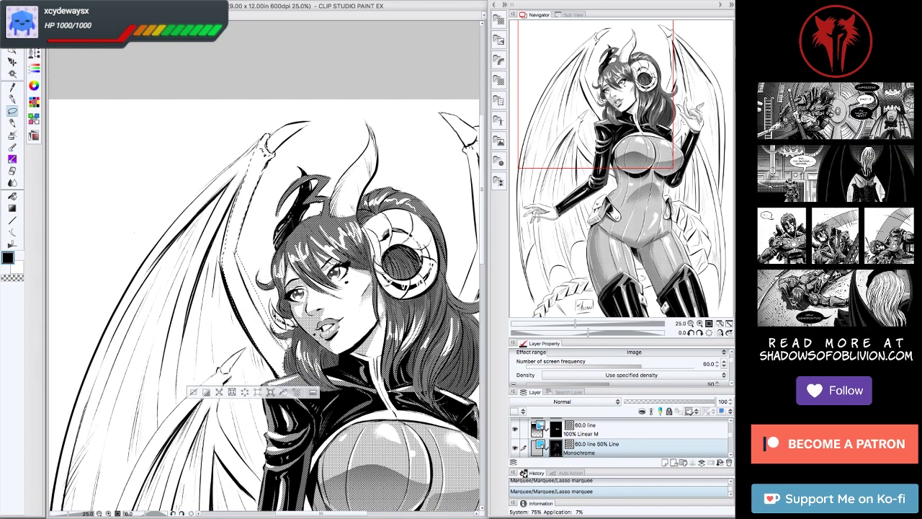
{"action": "key", "text": "minus"}
{"action": "key", "text": "minus"}
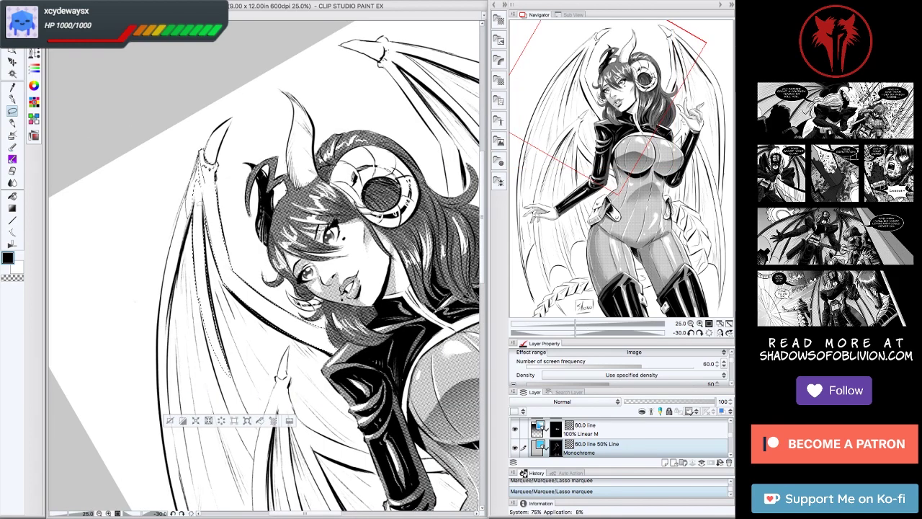
{"action": "left_click", "coordinate": [708, 334]}
{"action": "left_click", "coordinate": [708, 333]}
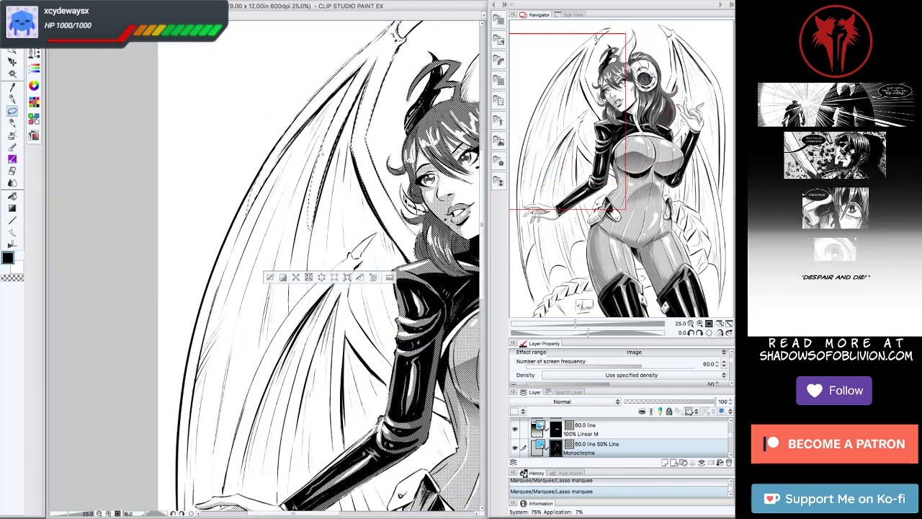
{"action": "left_click", "coordinate": [690, 333]}
{"action": "left_click", "coordinate": [690, 333]}
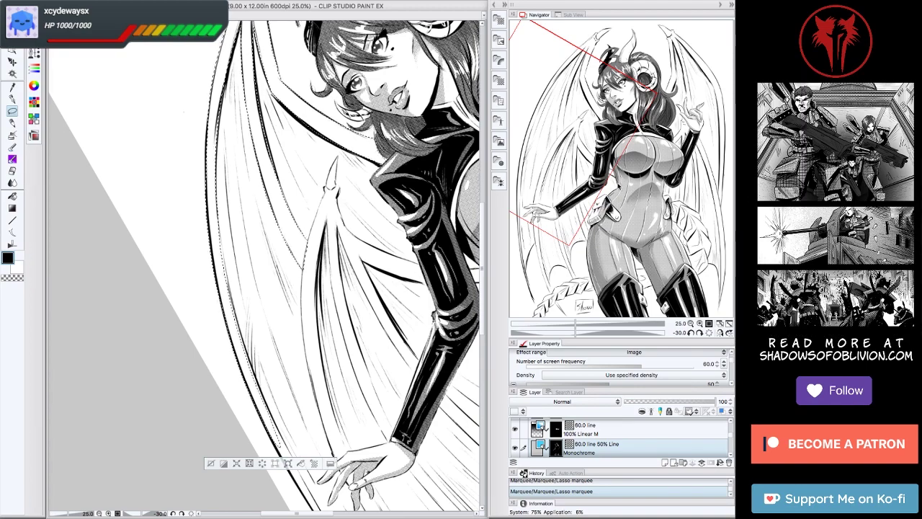
Fill the wing selection with the 27.5 line 20% Circle dot tone, setting its screen frequency to 60.0 and density to 30.
{"action": "scroll", "coordinate": [265, 268], "scroll_direction": "down", "scroll_amount": 5}
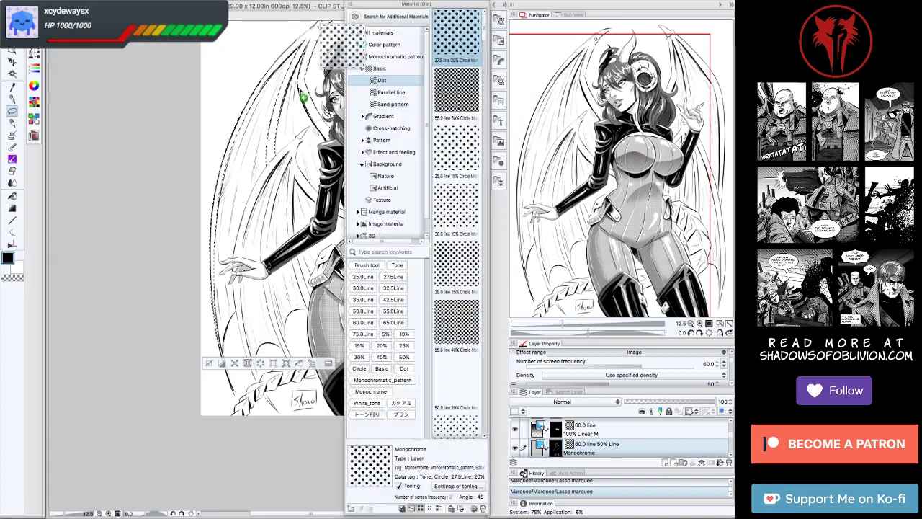
{"action": "left_click", "coordinate": [724, 363]}
{"action": "left_click", "coordinate": [722, 431]}
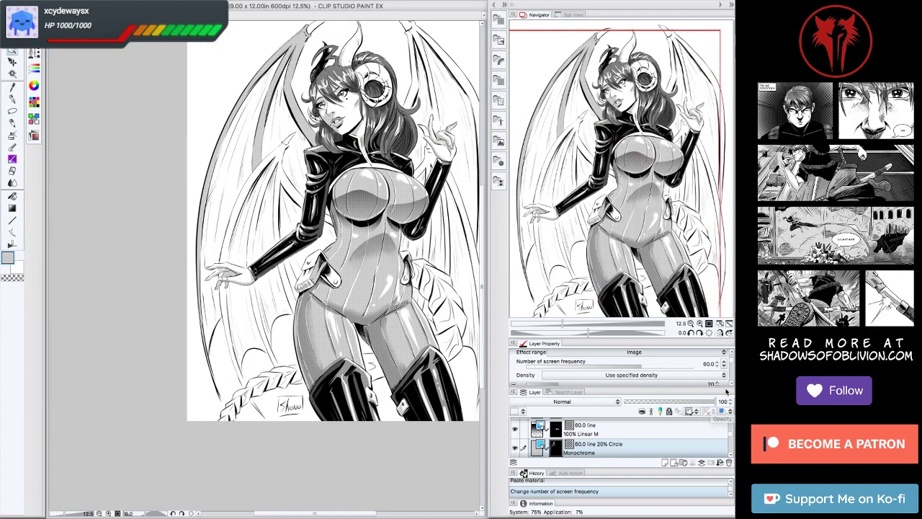
{"action": "key", "text": "Tab"}
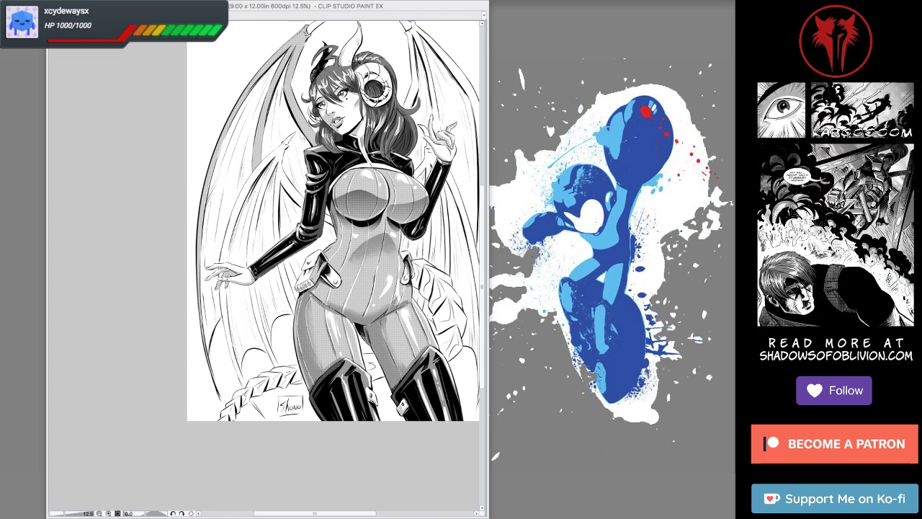
{"action": "key", "text": "Tab"}
{"action": "left_click", "coordinate": [719, 376]}
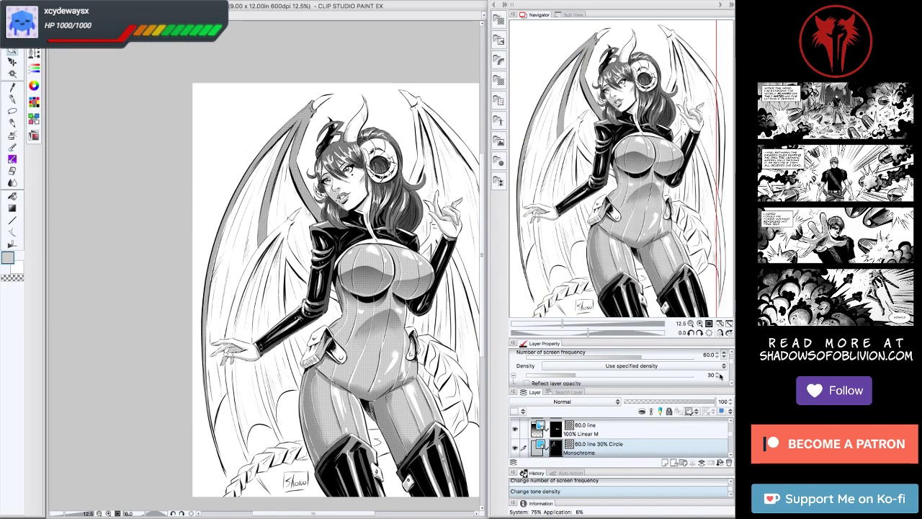
Tone the lower wing's claw joint, upper bone and outer strut down to the tail with the G-pen and line-drawing eraser.
{"action": "key", "text": "p"}
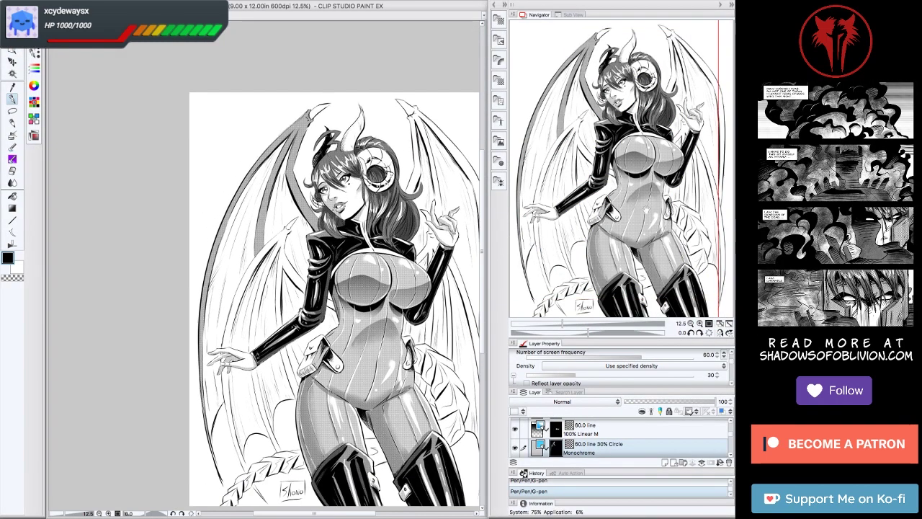
{"action": "scroll", "coordinate": [335, 216], "scroll_direction": "up", "scroll_amount": 3}
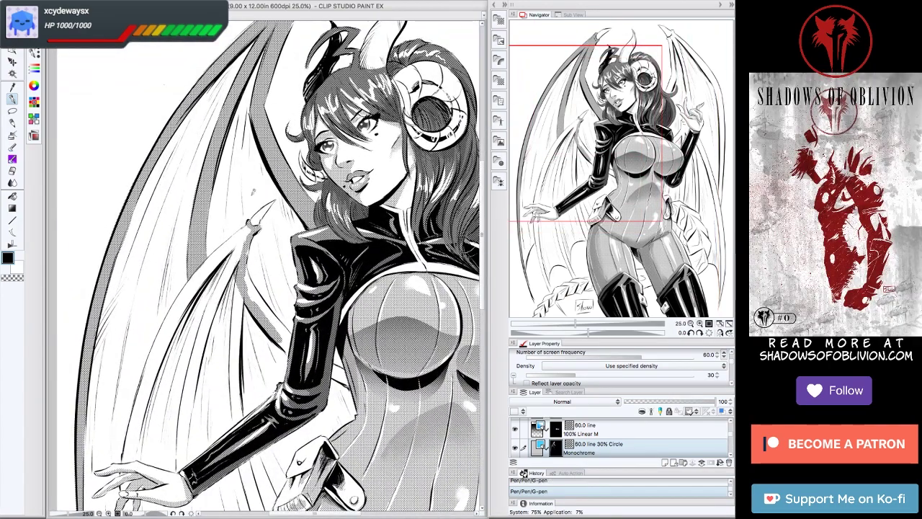
{"action": "key", "text": "minus"}
{"action": "key", "text": "minus"}
{"action": "key", "text": "e"}
{"action": "left_click_drag", "start_coordinate": [223, 245], "coordinate": [214, 295]}
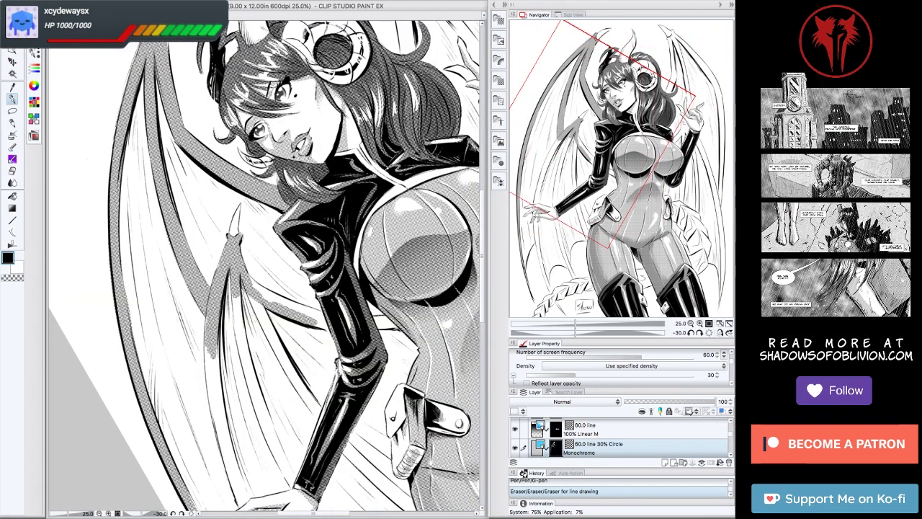
{"action": "left_click_drag", "start_coordinate": [288, 288], "coordinate": [252, 213]}
{"action": "left_click_drag", "start_coordinate": [180, 309], "coordinate": [212, 436]}
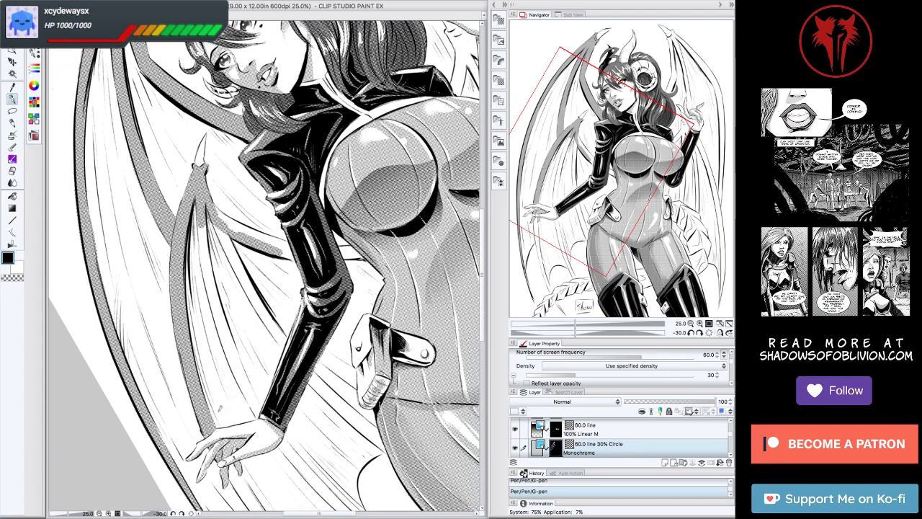
{"action": "key", "text": "ctrl+@"}
{"action": "left_click_drag", "start_coordinate": [184, 303], "coordinate": [198, 432]}
{"action": "scroll", "coordinate": [281, 266], "scroll_direction": "down", "scroll_amount": 3}
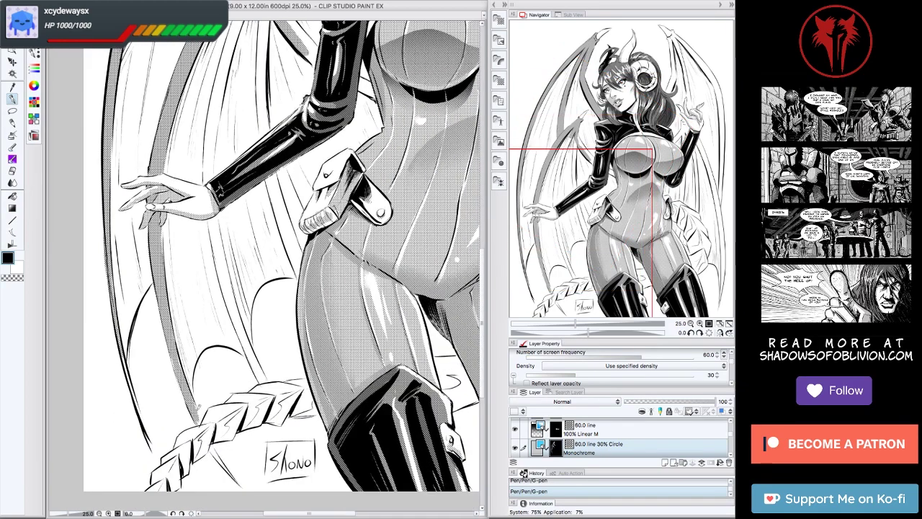
Tone the lower wing's second strut behind the lowered forearm, from the claw joint down towards the tail.
{"action": "left_click_drag", "start_coordinate": [288, 216], "coordinate": [317, 353]}
{"action": "left_click_drag", "start_coordinate": [282, 125], "coordinate": [247, 259]}
{"action": "left_click_drag", "start_coordinate": [259, 188], "coordinate": [242, 305]}
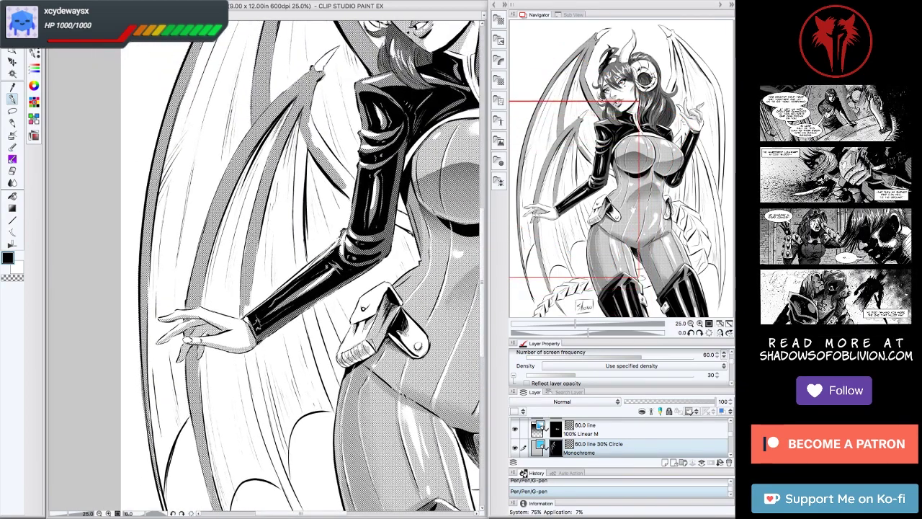
{"action": "left_click_drag", "start_coordinate": [248, 254], "coordinate": [239, 317]}
{"action": "scroll", "coordinate": [289, 267], "scroll_direction": "down", "scroll_amount": 3}
{"action": "left_click_drag", "start_coordinate": [220, 256], "coordinate": [277, 425]}
{"action": "scroll", "coordinate": [288, 266], "scroll_direction": "up", "scroll_amount": 2}
Fill the braided tail section beside the signature with the 30% Circle tone using Lasso fill.
{"action": "key", "text": "minus"}
{"action": "key", "text": "minus"}
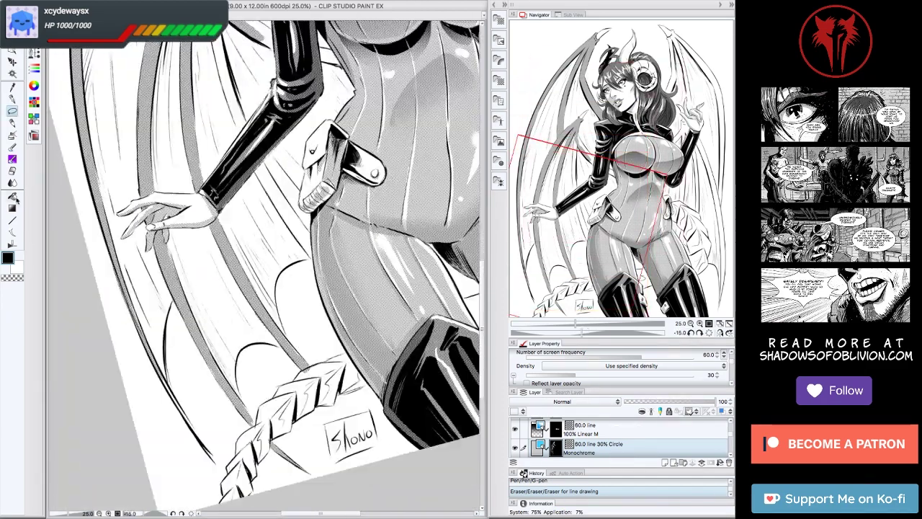
{"action": "key", "text": "minus"}
{"action": "key", "text": "minus"}
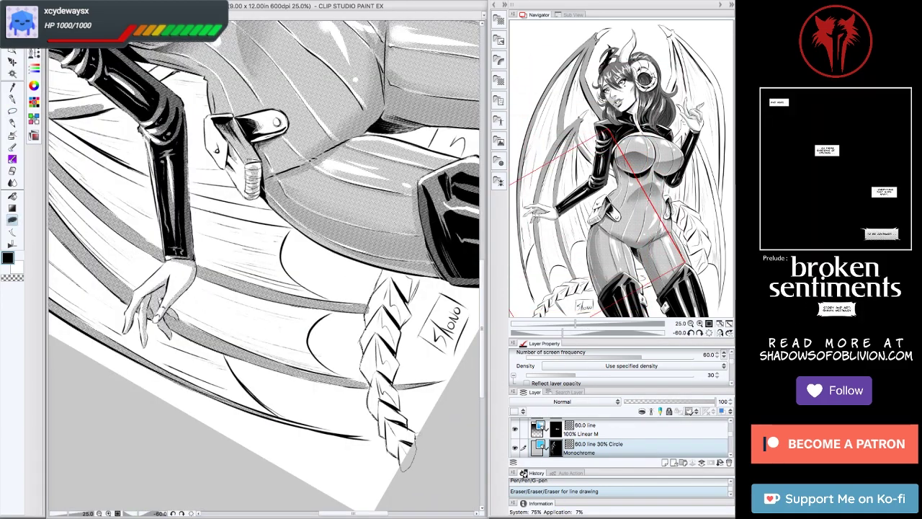
{"action": "left_click_drag", "start_coordinate": [395, 328], "coordinate": [404, 360]}
{"action": "mouse_move", "coordinate": [360, 274]}
{"action": "left_mouse_down"}
{"action": "mouse_move", "coordinate": [418, 468]}
{"action": "mouse_move", "coordinate": [298, 423]}
{"action": "mouse_move", "coordinate": [245, 436]}
{"action": "left_mouse_up"}
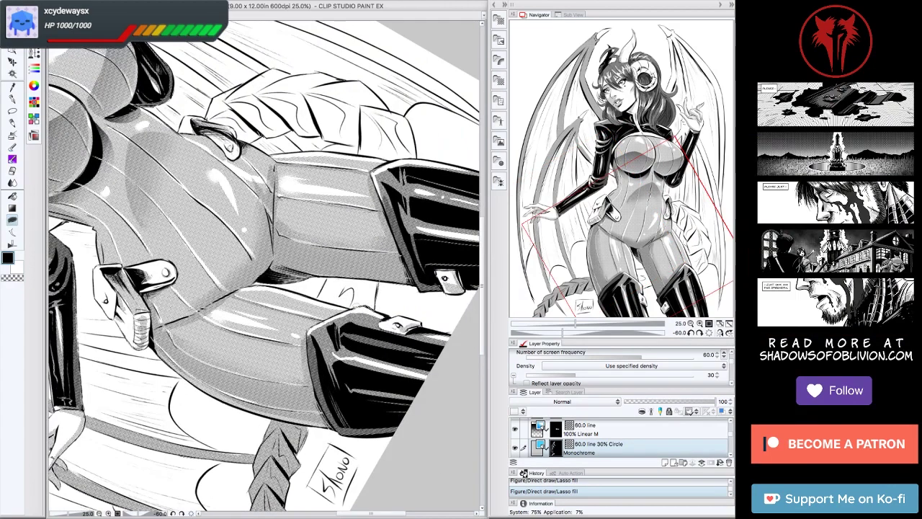
Fill the tail beside the hip and between the legs with the 30% Circle tone using Lasso fill.
{"action": "key", "text": "ctrl+0"}
{"action": "key", "text": "ctrl+plus"}
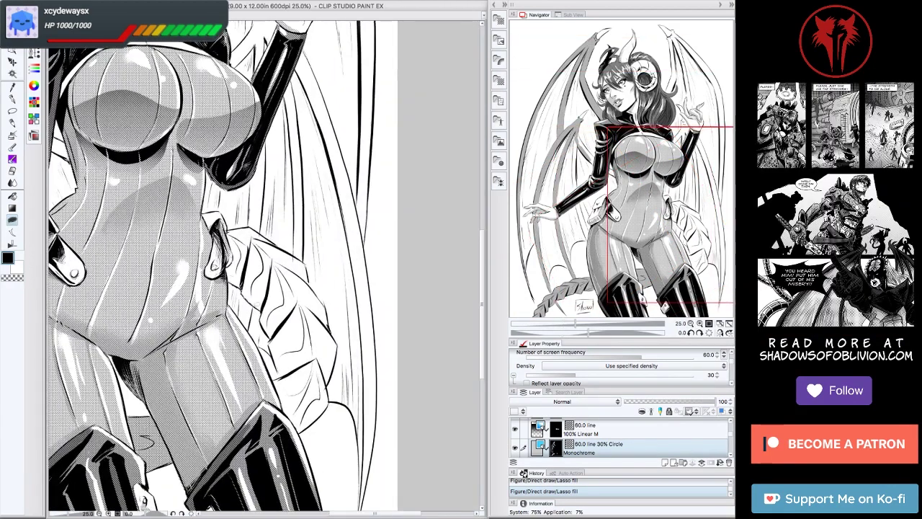
{"action": "key", "text": "asciicircum"}
{"action": "key", "text": "asciicircum"}
{"action": "key", "text": "asciicircum"}
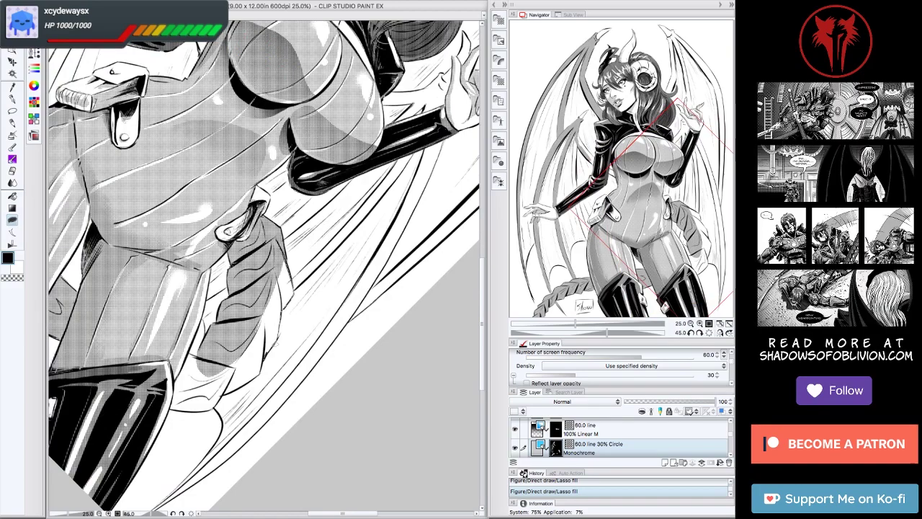
{"action": "key", "text": "minus"}
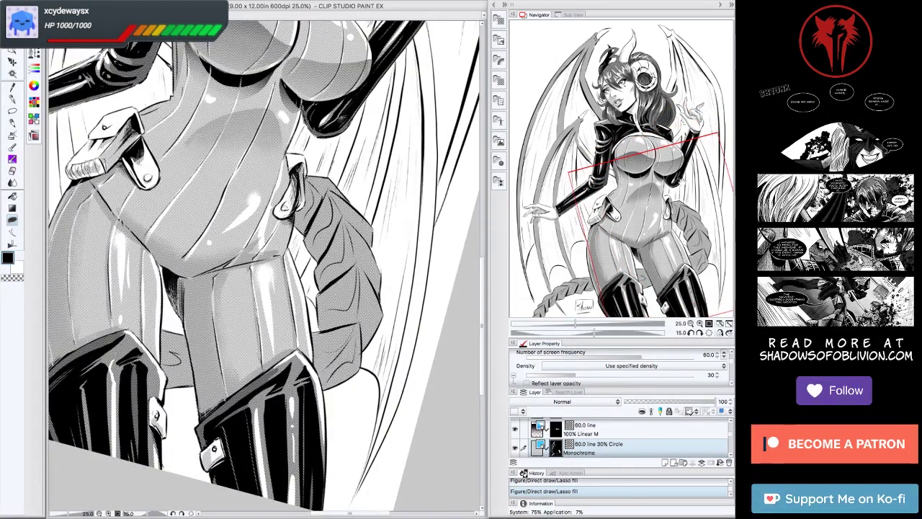
{"action": "key", "text": "minus"}
{"action": "key", "text": "ctrl+0"}
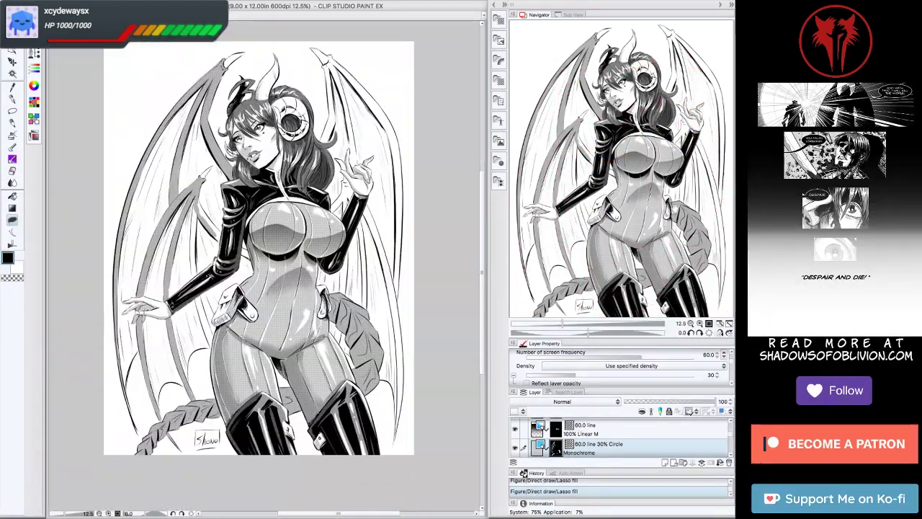
Tone the lower wing's inner strut behind the lowered arm with the 30% Circle tone, using Lasso fill and the G-pen.
{"action": "key", "text": "ctrl+plus"}
{"action": "key", "text": "minus"}
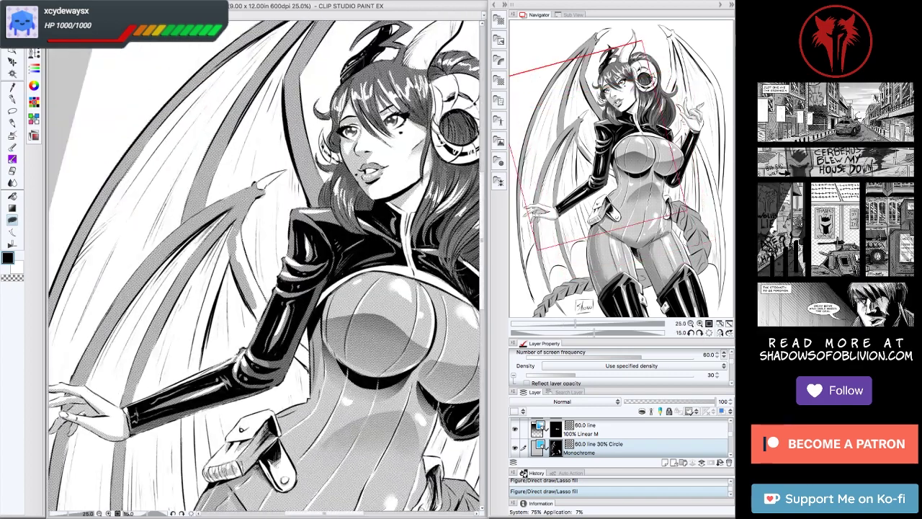
{"action": "key", "text": "asciicircum"}
{"action": "key", "text": "asciicircum"}
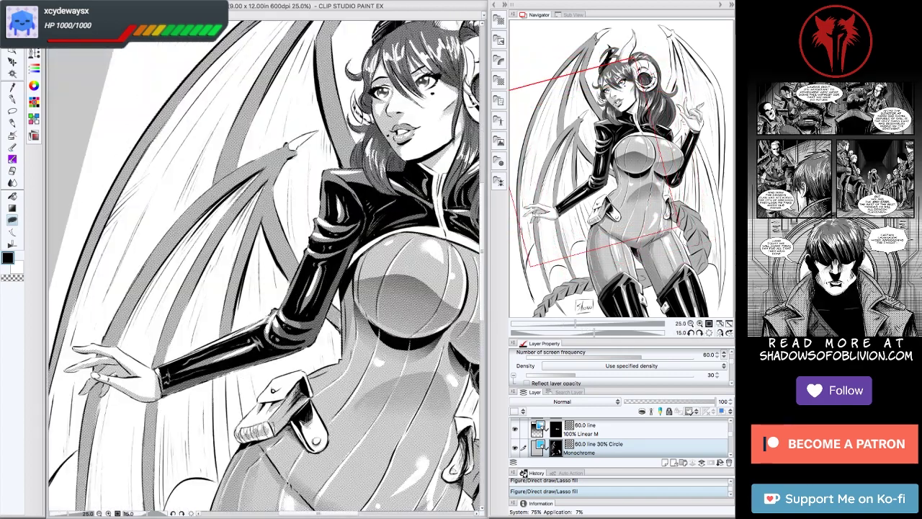
{"action": "scroll", "coordinate": [266, 267], "scroll_direction": "down", "scroll_amount": 3}
{"action": "key", "text": "p"}
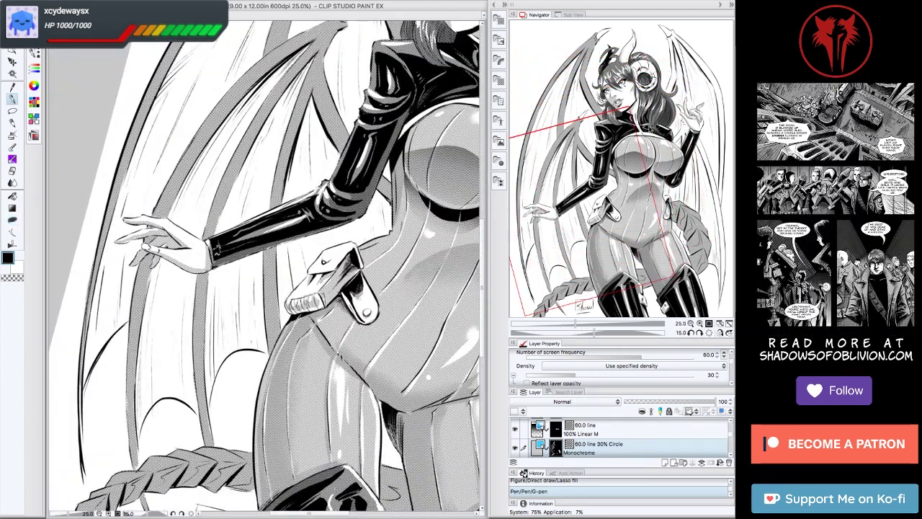
{"action": "key", "text": "ctrl+0"}
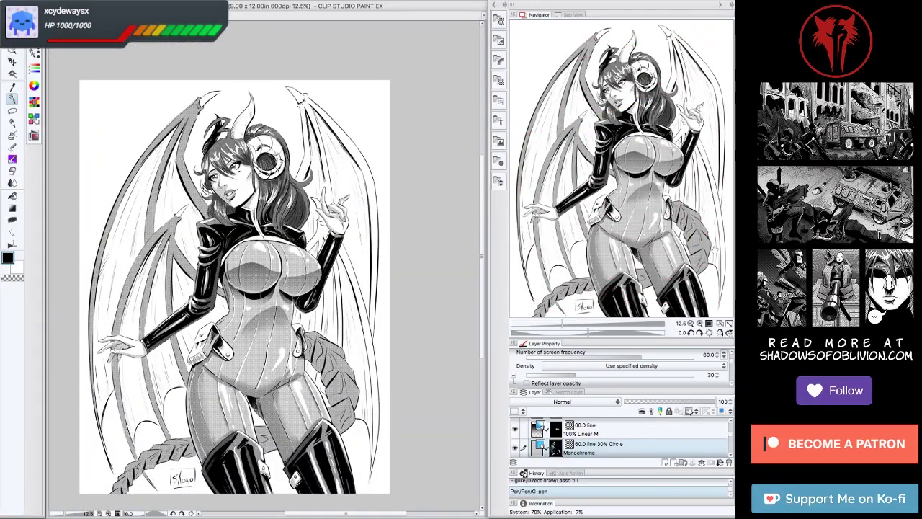
Fill the upper bones of the wing behind the raised hand, from the claw joint outward, with the 30% Circle tone.
{"action": "key", "text": "ctrl+plus"}
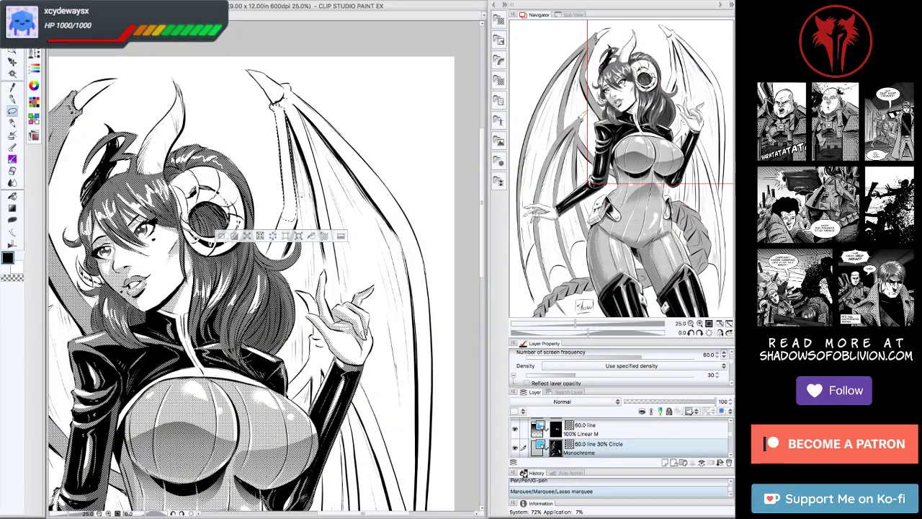
{"action": "key", "text": "alt+BackSpace"}
{"action": "key", "text": "ctrl+d"}
{"action": "mouse_move", "coordinate": [282, 208]}
{"action": "left_mouse_down"}
{"action": "mouse_move", "coordinate": [268, 248]}
{"action": "mouse_move", "coordinate": [283, 207]}
{"action": "left_mouse_up"}
{"action": "mouse_move", "coordinate": [295, 83]}
{"action": "left_mouse_down"}
{"action": "mouse_move", "coordinate": [303, 122]}
{"action": "mouse_move", "coordinate": [295, 83]}
{"action": "left_mouse_up"}
{"action": "key", "text": "asciicircum"}
{"action": "key", "text": "asciicircum"}
{"action": "key", "text": "asciicircum"}
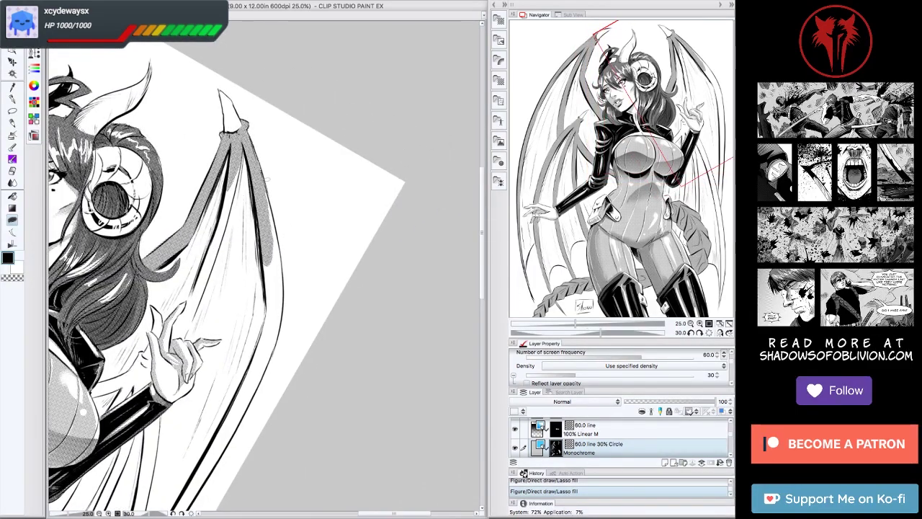
Fill that wing's outer strut from its upper bend past the raised hand to its lower tip using Lasso fill.
{"action": "key", "text": "minus"}
{"action": "key", "text": "minus"}
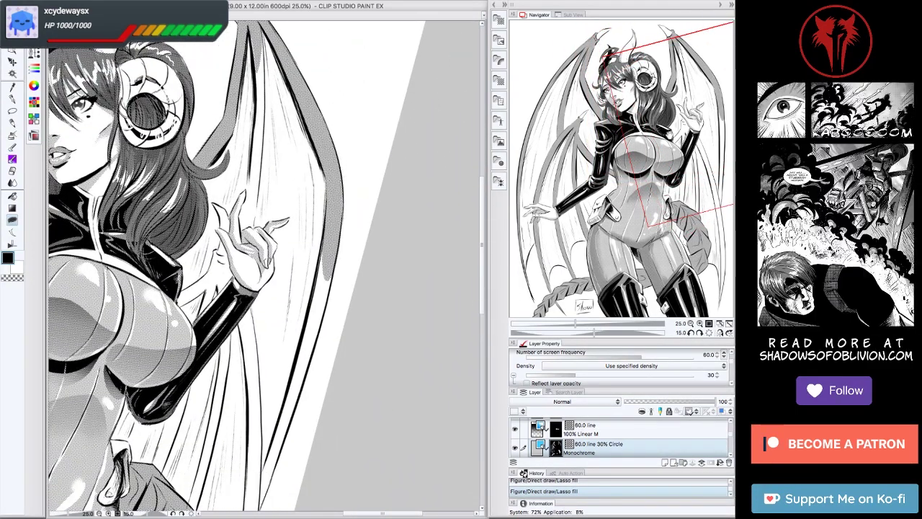
{"action": "scroll", "coordinate": [264, 266], "scroll_direction": "down", "scroll_amount": 4}
{"action": "key", "text": "minus"}
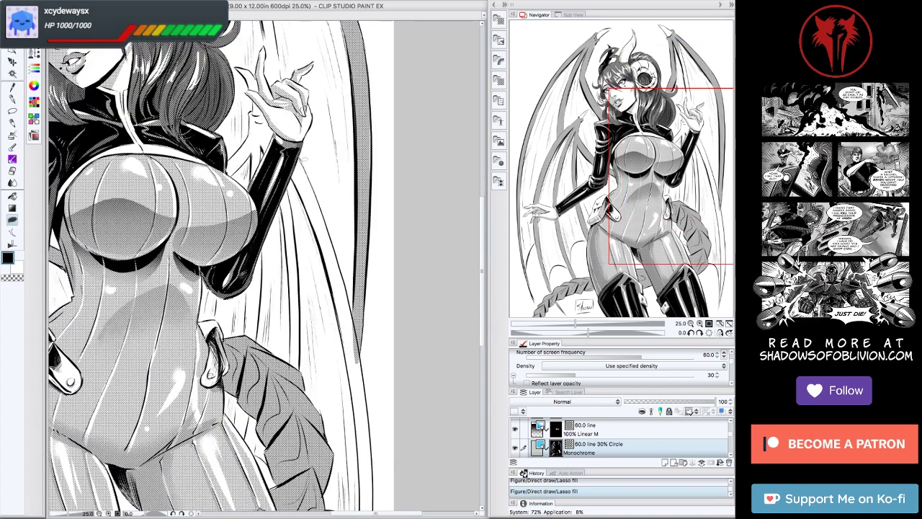
{"action": "scroll", "coordinate": [211, 267], "scroll_direction": "down", "scroll_amount": 4}
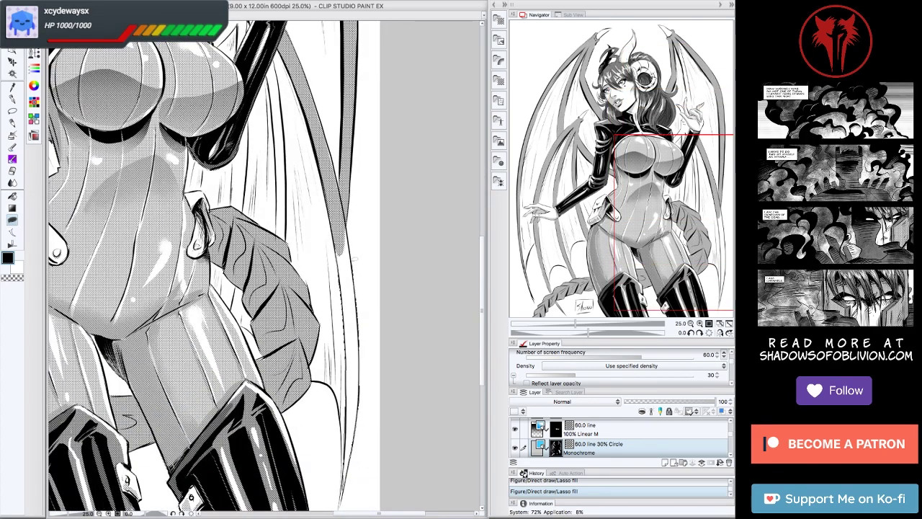
Fill the wing struts beneath the raised forearm down to the braided tail with the 30% Circle tone using Lasso fill.
{"action": "scroll", "coordinate": [227, 268], "scroll_direction": "up", "scroll_amount": 4}
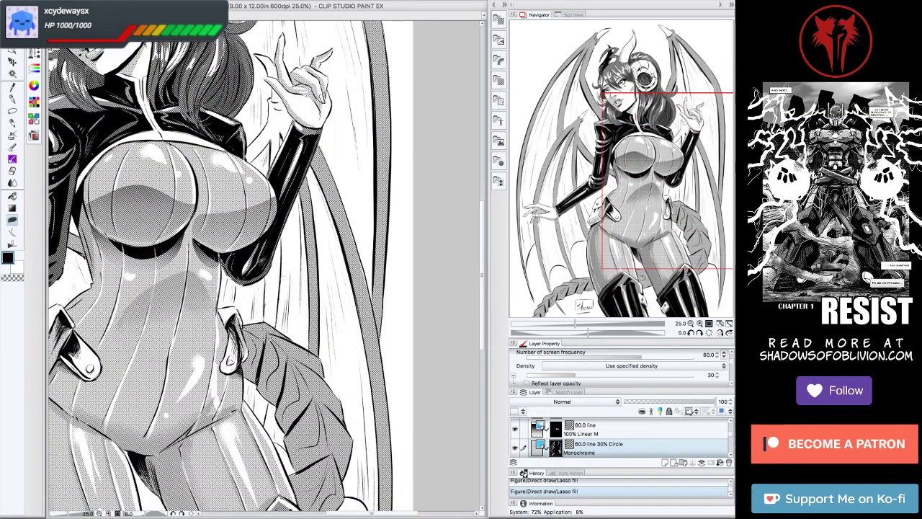
{"action": "scroll", "coordinate": [272, 281], "scroll_direction": "up", "scroll_amount": 2}
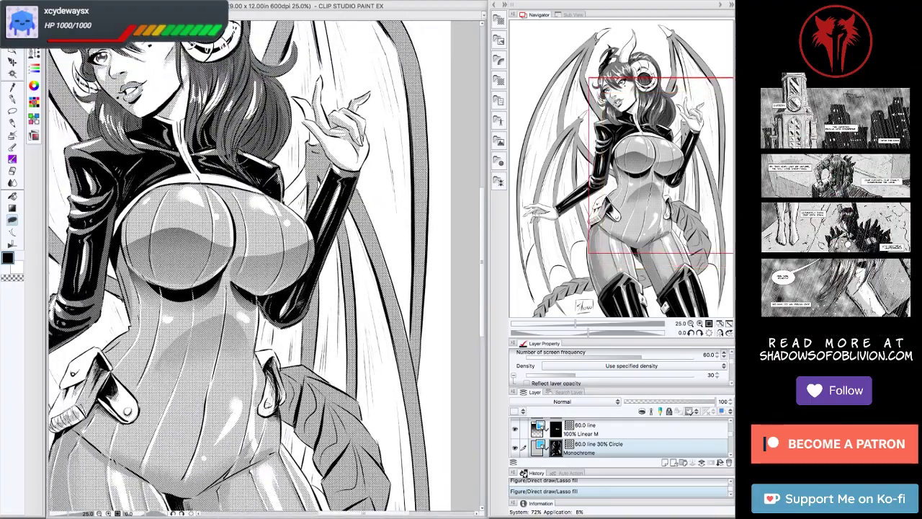
{"action": "scroll", "coordinate": [300, 171], "scroll_direction": "down", "scroll_amount": 3}
{"action": "scroll", "coordinate": [301, 172], "scroll_direction": "up", "scroll_amount": 3}
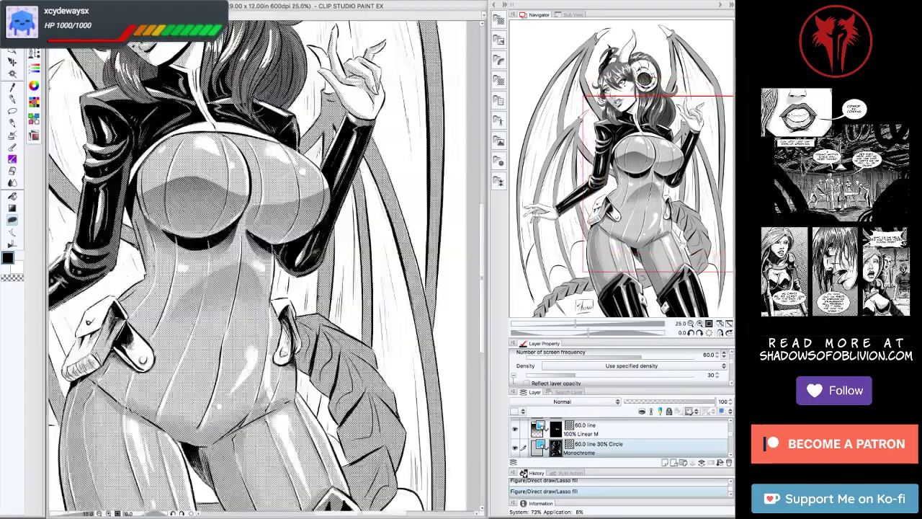
{"action": "scroll", "coordinate": [263, 268], "scroll_direction": "up", "scroll_amount": 2}
{"action": "key", "text": "Tab"}
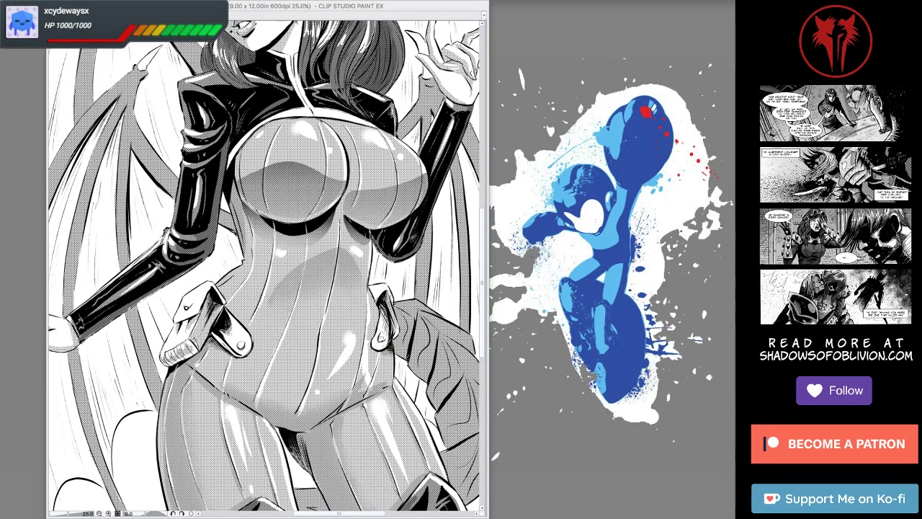
{"action": "key", "text": "Tab"}
{"action": "scroll", "coordinate": [265, 268], "scroll_direction": "down", "scroll_amount": 2}
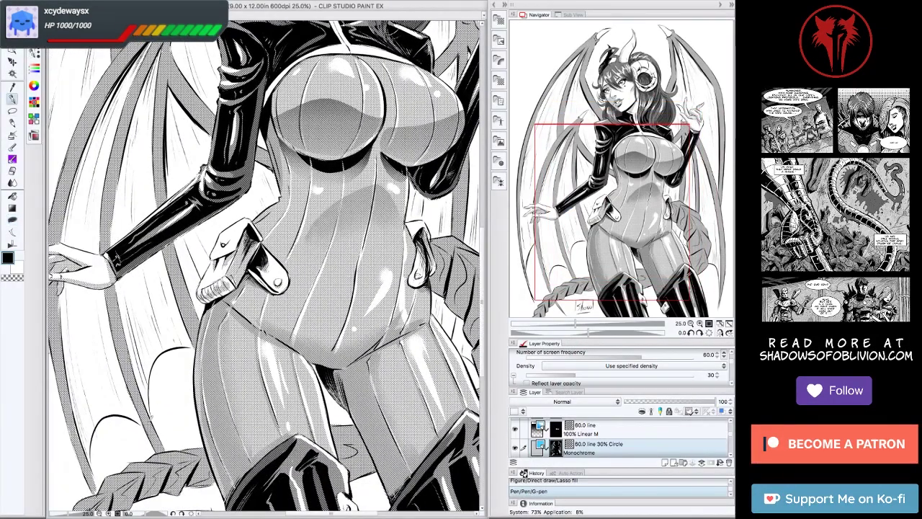
Place the 60.0 line 50% Line tone layer directly above the 60.0 line 30% Circle layer.
{"action": "scroll", "coordinate": [264, 268], "scroll_direction": "down", "scroll_amount": 4}
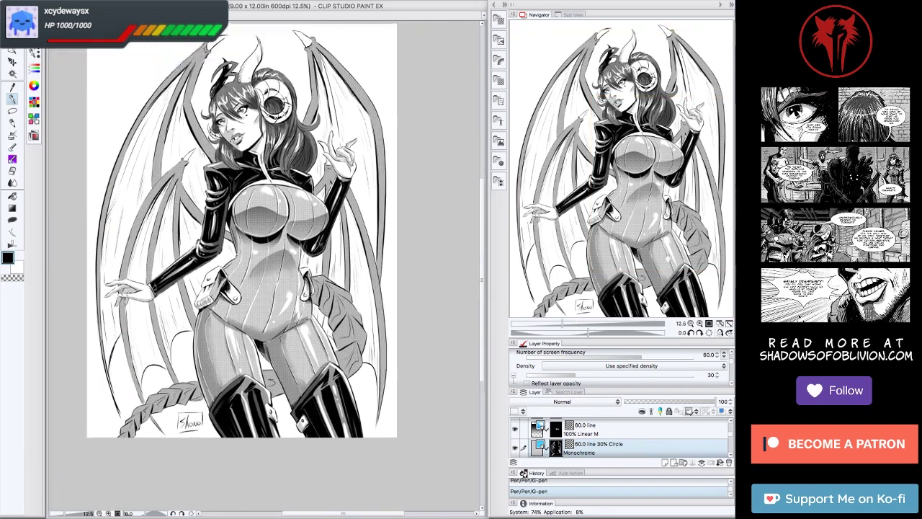
{"action": "scroll", "coordinate": [165, 421], "scroll_direction": "up", "scroll_amount": 2}
{"action": "scroll", "coordinate": [731, 423], "scroll_direction": "up", "scroll_amount": 2}
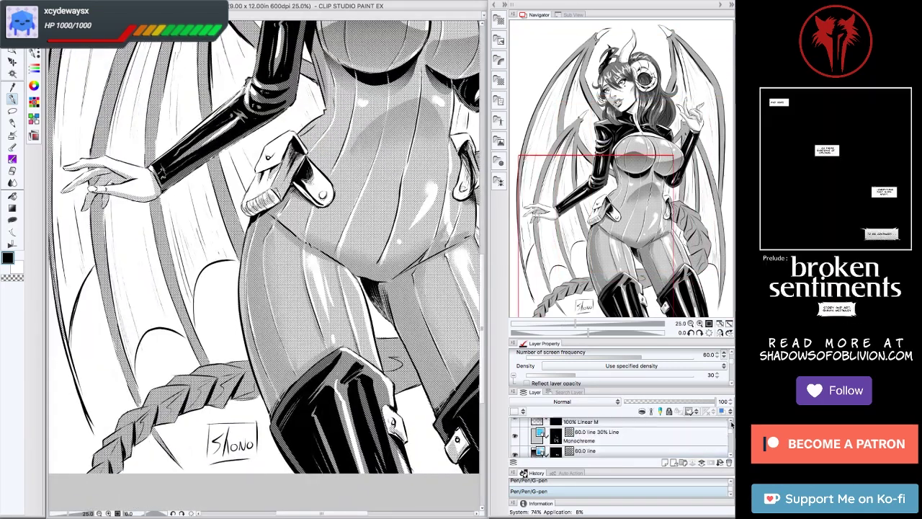
{"action": "scroll", "coordinate": [731, 423], "scroll_direction": "down", "scroll_amount": 3}
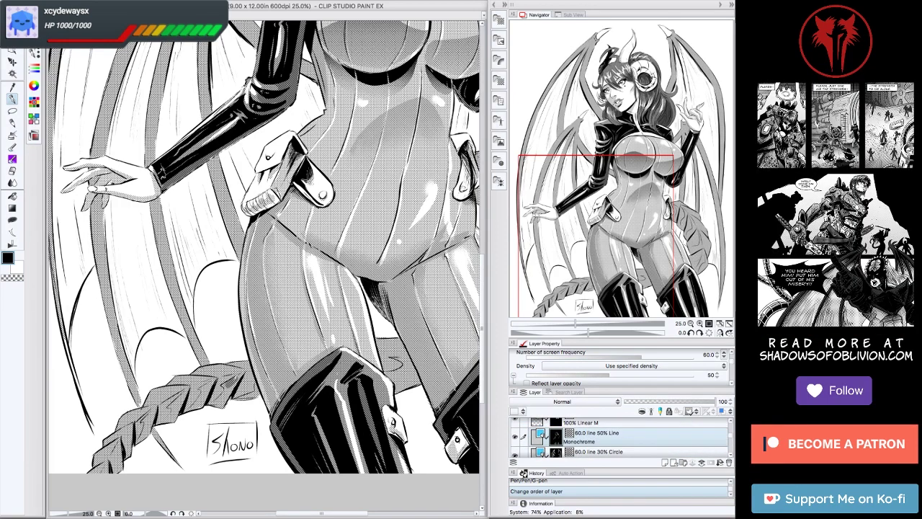
Shade the braided tail segments beside the signature with the G-pen on the 50% tone layer.
{"action": "key", "text": "minus"}
{"action": "key", "text": "minus"}
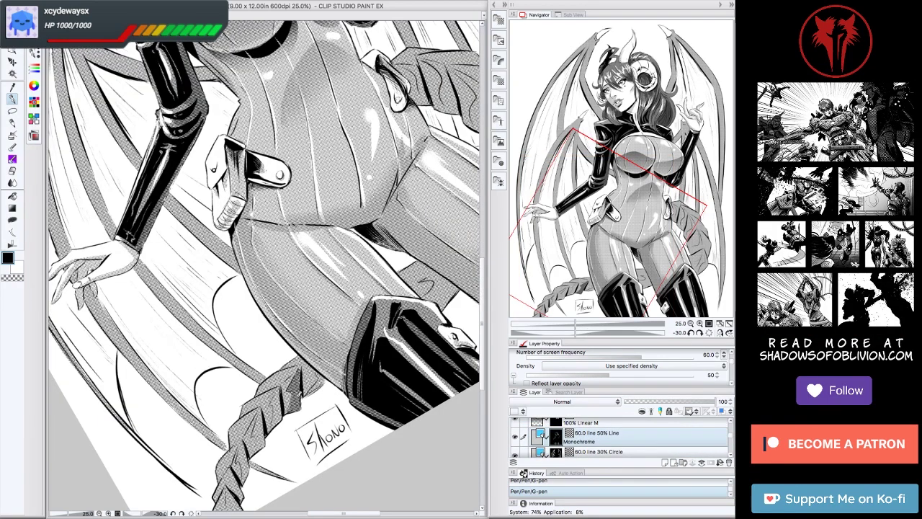
{"action": "key", "text": "Tab"}
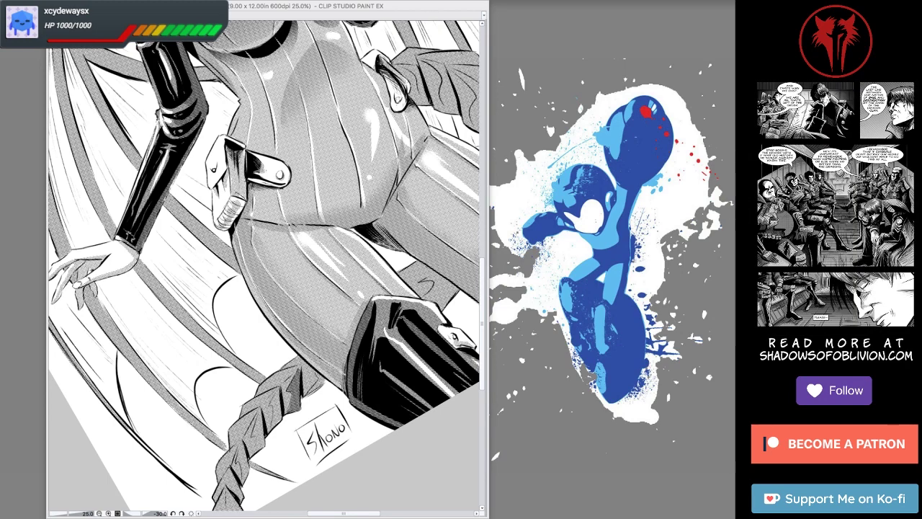
{"action": "key", "text": "Tab"}
{"action": "left_click_drag", "start_coordinate": [281, 342], "coordinate": [269, 379]}
{"action": "left_click_drag", "start_coordinate": [261, 360], "coordinate": [236, 430]}
Add 50% tone shadows to the thick braided tail section behind the hip and thigh.
{"action": "left_click_drag", "start_coordinate": [288, 216], "coordinate": [148, 310]}
{"action": "left_click_drag", "start_coordinate": [477, 105], "coordinate": [424, 185]}
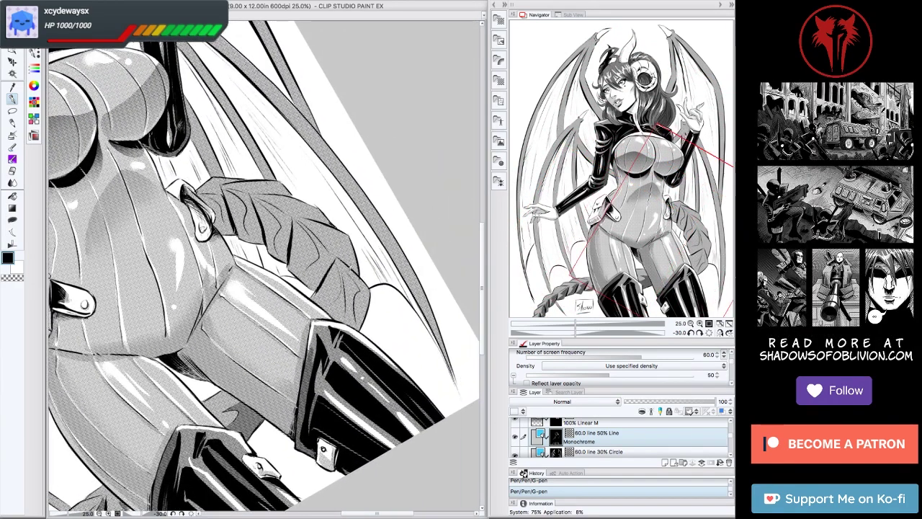
{"action": "left_click", "coordinate": [710, 333]}
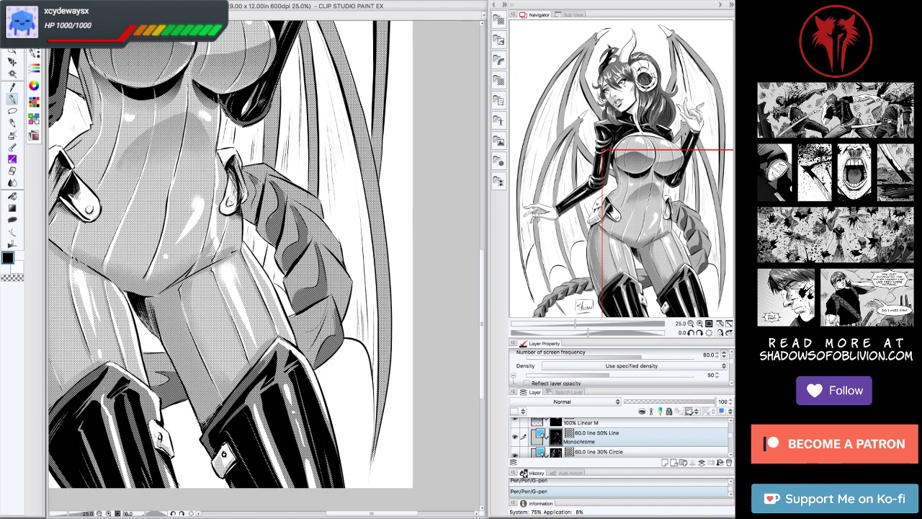
Shade the bones of the wing behind the lowered arm with 50% tone, using the G-pen and eraser.
{"action": "scroll", "coordinate": [263, 268], "scroll_direction": "up", "scroll_amount": 10}
{"action": "scroll", "coordinate": [263, 268], "scroll_direction": "down", "scroll_amount": 8}
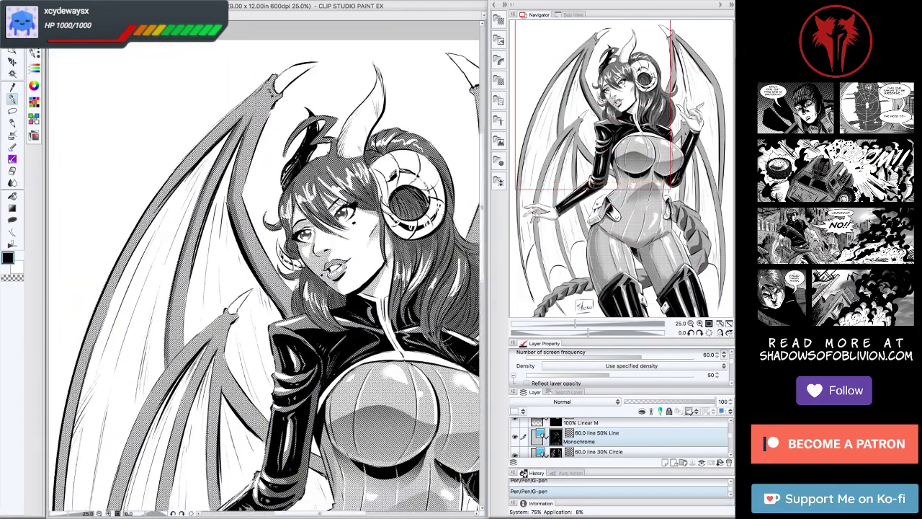
{"action": "scroll", "coordinate": [263, 268], "scroll_direction": "down", "scroll_amount": 4}
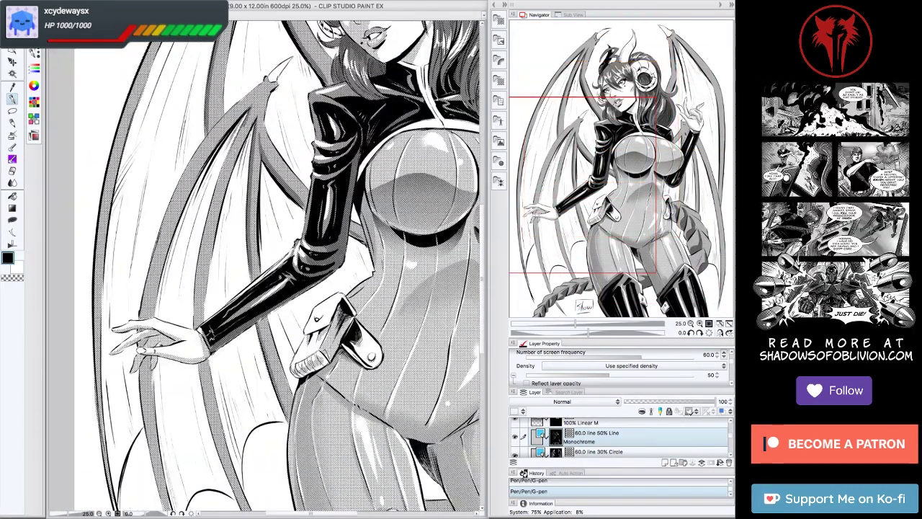
{"action": "key", "text": "Tab"}
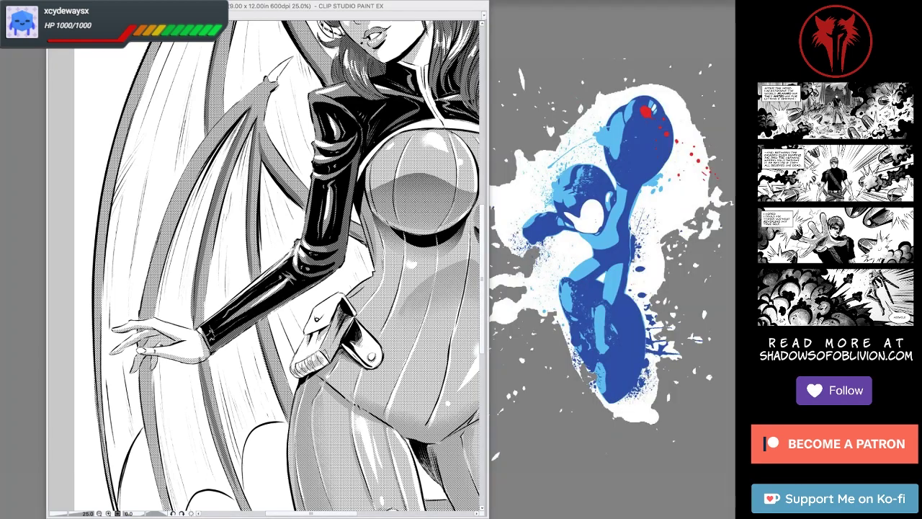
{"action": "key", "text": "Tab"}
{"action": "scroll", "coordinate": [270, 268], "scroll_direction": "down", "scroll_amount": 3}
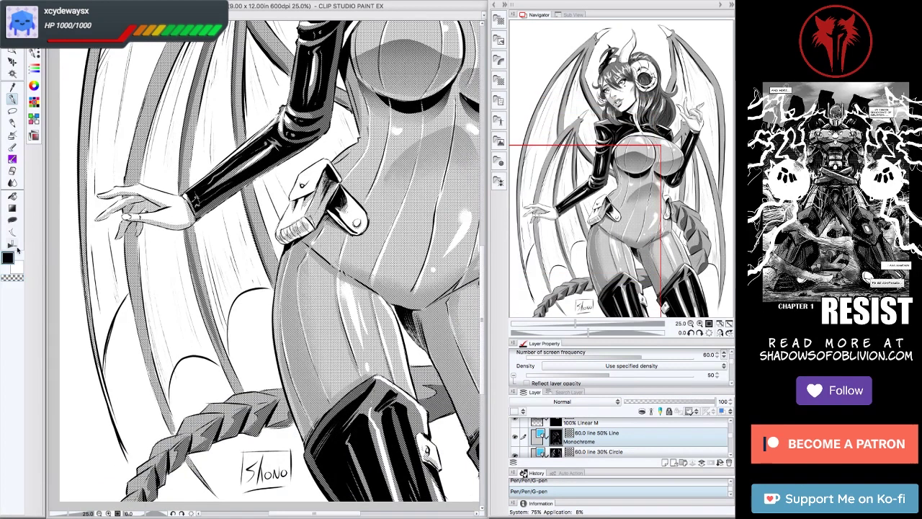
{"action": "scroll", "coordinate": [269, 268], "scroll_direction": "up", "scroll_amount": 4}
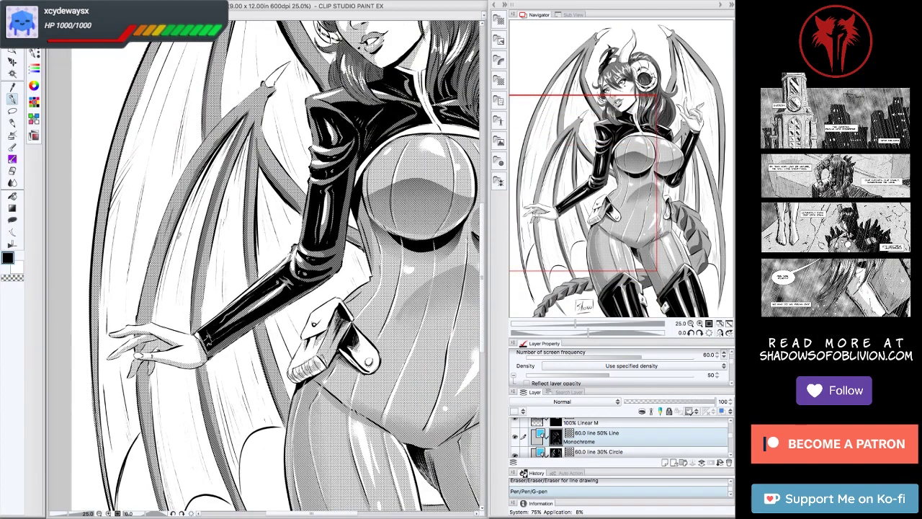
Add 50% tone shadows along the bones of the wing behind the raised hand.
{"action": "scroll", "coordinate": [263, 268], "scroll_direction": "up", "scroll_amount": 3}
{"action": "scroll", "coordinate": [263, 268], "scroll_direction": "right", "scroll_amount": 3}
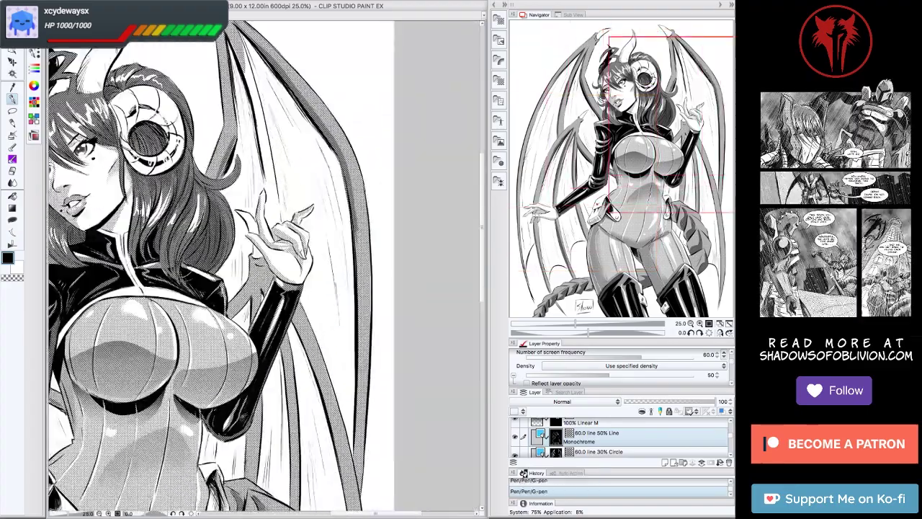
{"action": "scroll", "coordinate": [263, 268], "scroll_direction": "down", "scroll_amount": 5}
{"action": "scroll", "coordinate": [264, 268], "scroll_direction": "up", "scroll_amount": 5}
{"action": "scroll", "coordinate": [264, 268], "scroll_direction": "left", "scroll_amount": 2}
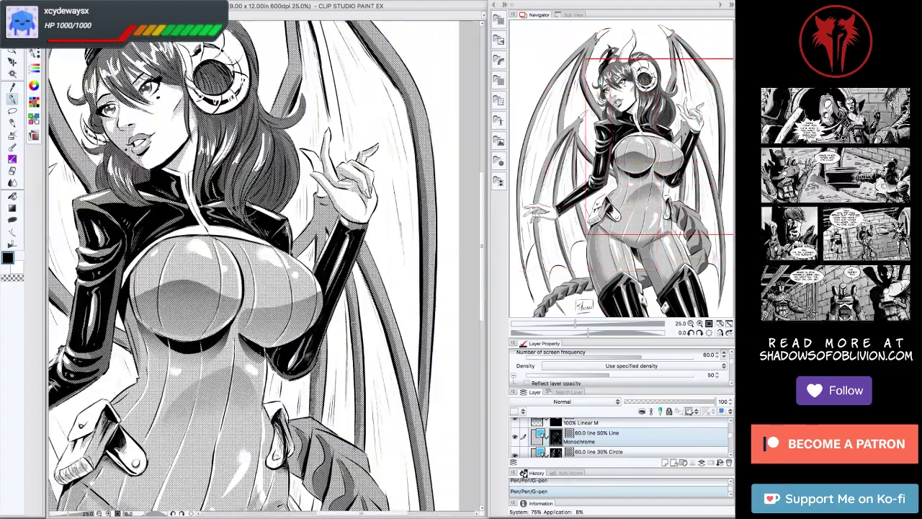
{"action": "scroll", "coordinate": [264, 268], "scroll_direction": "down", "scroll_amount": 4}
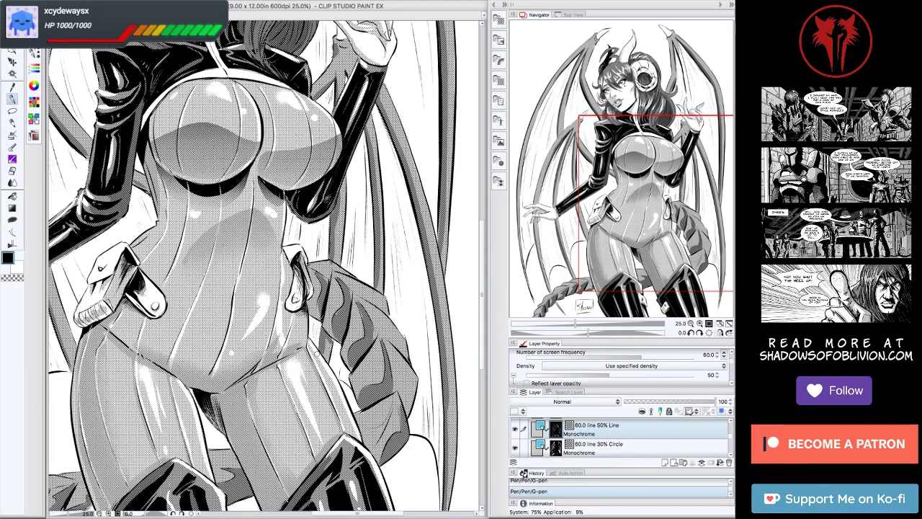
Erase stray tone on the 60.0 line 30% Circle layer around the wing behind the raised hand.
{"action": "left_click", "coordinate": [598, 443]}
{"action": "scroll", "coordinate": [263, 268], "scroll_direction": "up", "scroll_amount": 5}
{"action": "left_click", "coordinate": [331, 297]}
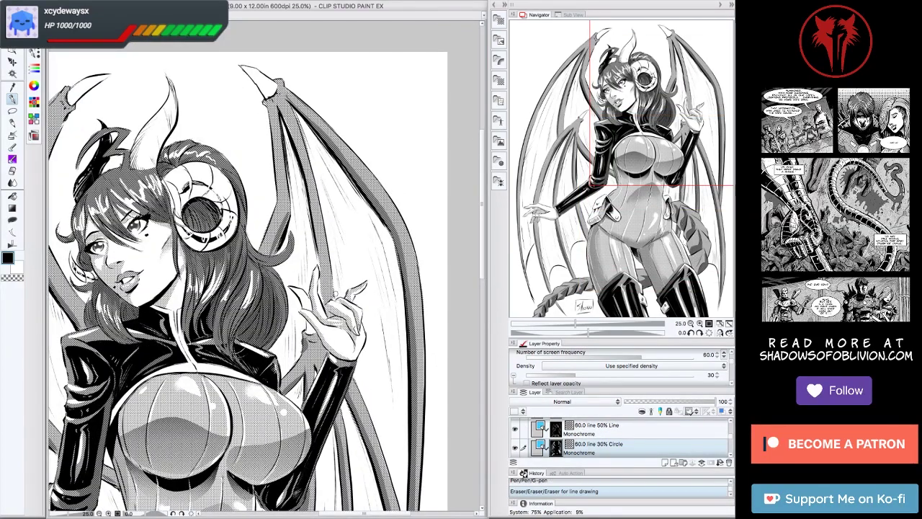
Deepen the shading along the upper bone of the wing behind the raised hand on the 50% tone layer.
{"action": "left_click", "coordinate": [597, 425]}
{"action": "left_click_drag", "start_coordinate": [278, 107], "coordinate": [328, 301]}
{"action": "key", "text": "ctrl+minus"}
{"action": "key", "text": "ctrl+minus"}
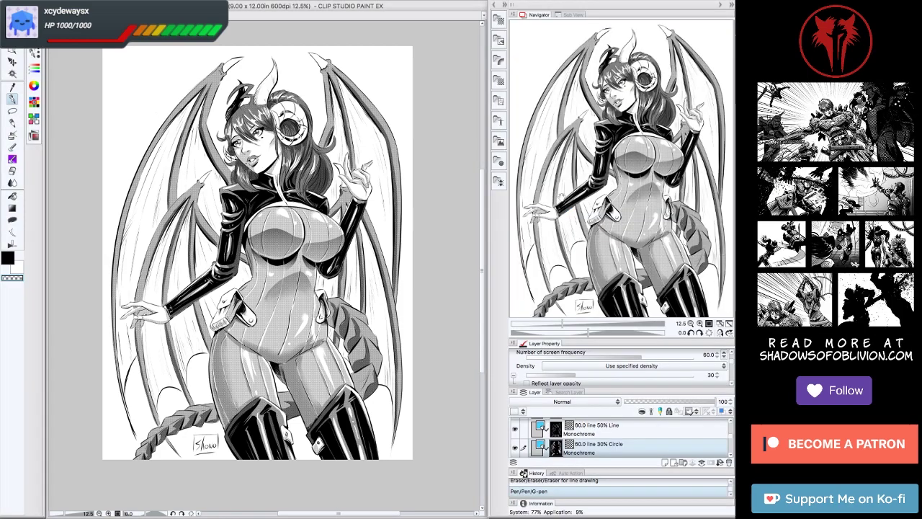
Touch up the 50% tone on the wing area beside the raised hand with the G-pen.
{"action": "key", "text": "minus"}
{"action": "key", "text": "minus"}
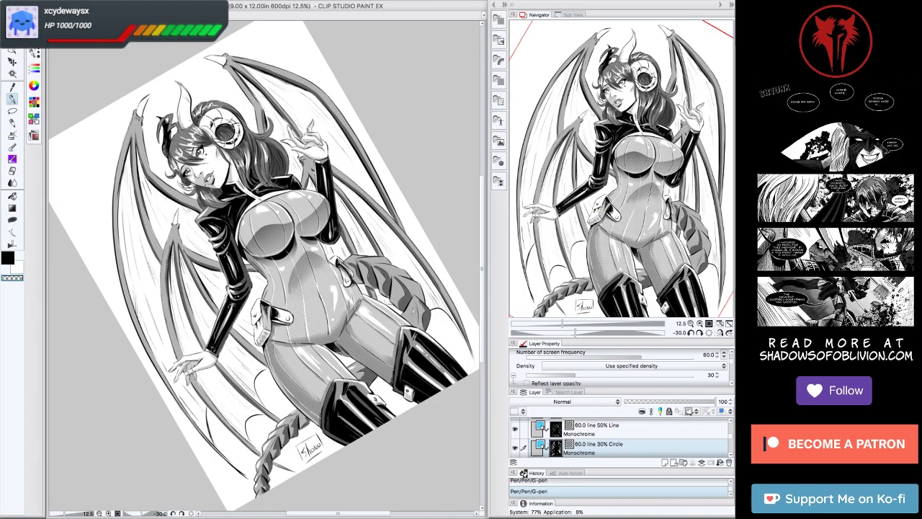
{"action": "key", "text": "ctrl+plus"}
{"action": "key", "text": "ctrl+plus"}
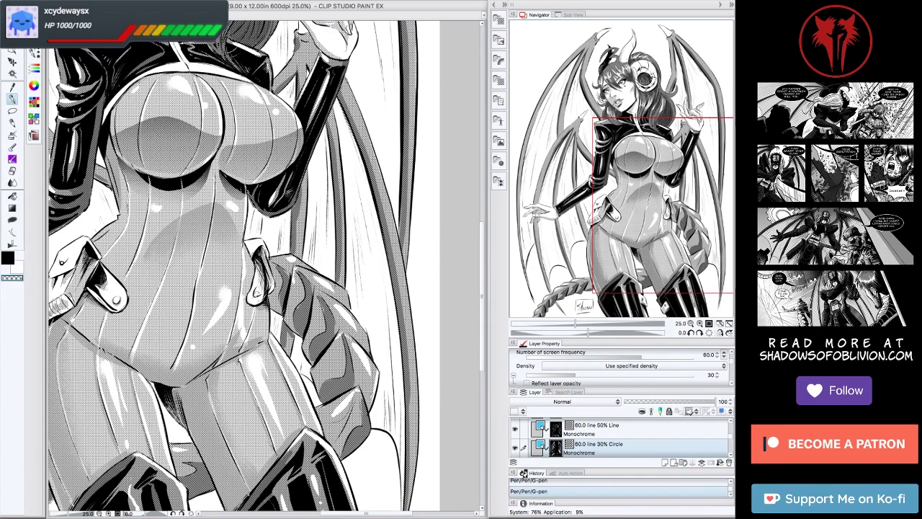
{"action": "scroll", "coordinate": [263, 267], "scroll_direction": "up", "scroll_amount": 5}
{"action": "key", "text": "ctrl+minus"}
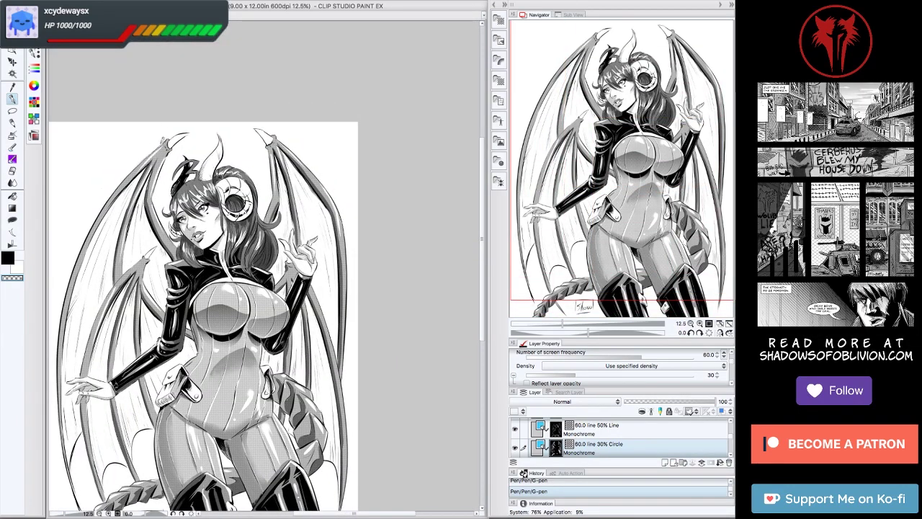
{"action": "scroll", "coordinate": [201, 317], "scroll_direction": "up", "scroll_amount": 1}
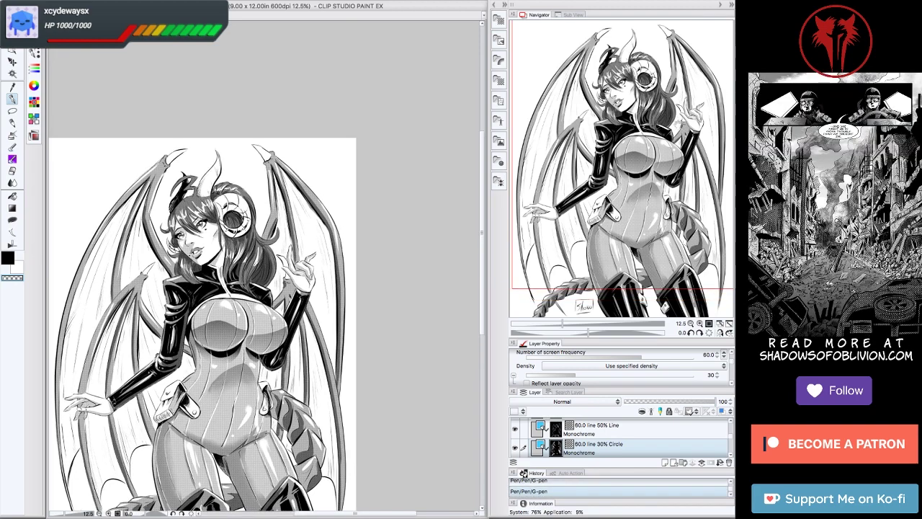
{"action": "scroll", "coordinate": [148, 173], "scroll_direction": "up", "scroll_amount": 2}
{"action": "left_click", "coordinate": [598, 425]}
{"action": "left_click_drag", "start_coordinate": [298, 245], "coordinate": [331, 229]}
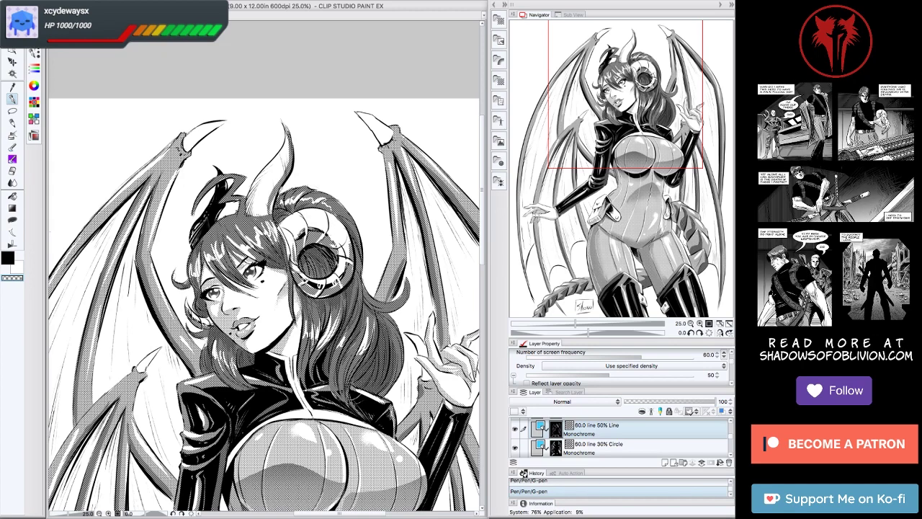
Lasso the upper membrane panels of the wing behind the lowered arm.
{"action": "key", "text": "ctrl+minus"}
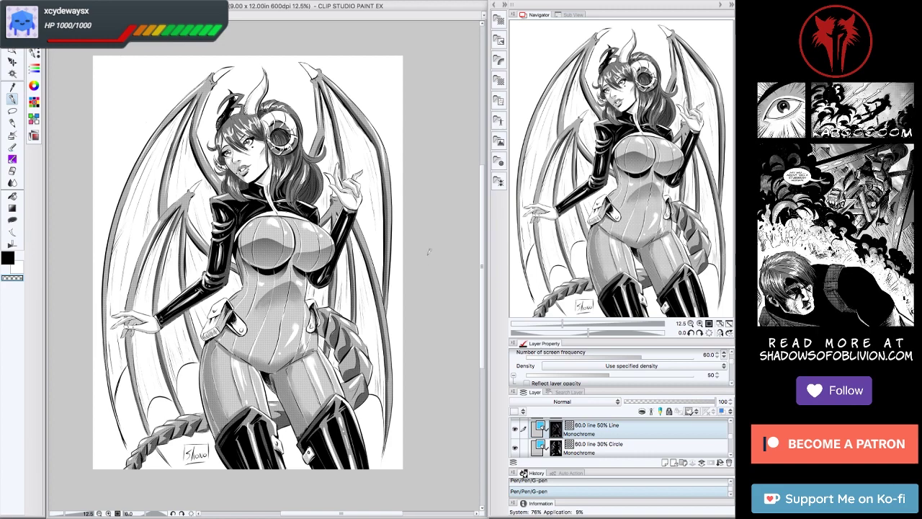
{"action": "key", "text": "Tab"}
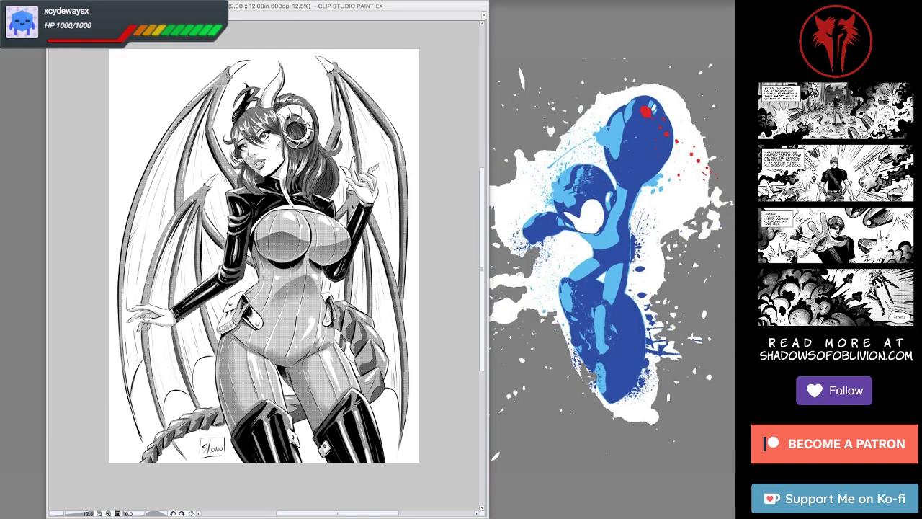
{"action": "key", "text": "Tab"}
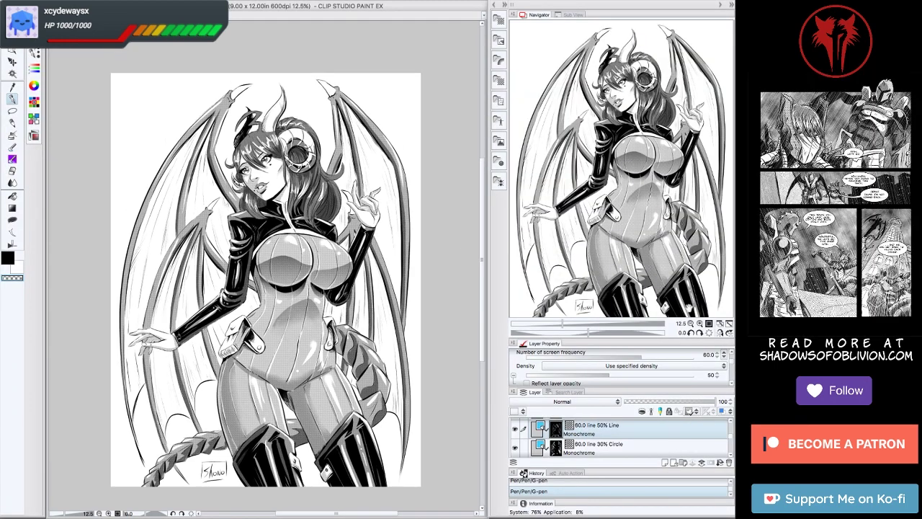
{"action": "scroll", "coordinate": [173, 58], "scroll_direction": "up", "scroll_amount": 2}
{"action": "key", "text": "m"}
{"action": "mouse_move", "coordinate": [299, 303]}
{"action": "left_mouse_down"}
{"action": "mouse_move", "coordinate": [256, 216]}
{"action": "mouse_move", "coordinate": [256, 129]}
{"action": "left_mouse_up"}
{"action": "left_click_drag", "start_coordinate": [256, 295], "coordinate": [274, 284]}
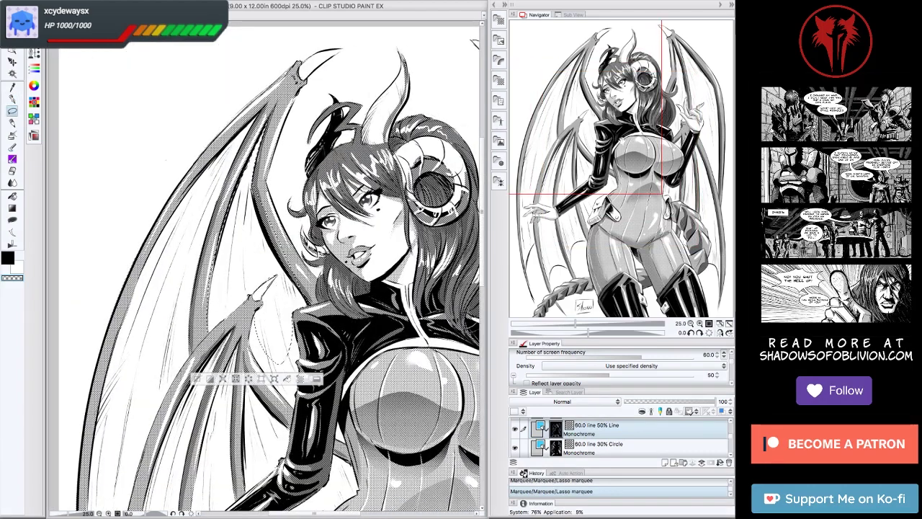
Extend the lasso selection down the outer membrane of the same wing toward the lowered hand.
{"action": "scroll", "coordinate": [276, 284], "scroll_direction": "down", "scroll_amount": 3}
{"action": "mouse_move", "coordinate": [278, 278]}
{"action": "left_mouse_down"}
{"action": "mouse_move", "coordinate": [320, 285]}
{"action": "mouse_move", "coordinate": [364, 331]}
{"action": "left_mouse_up"}
{"action": "scroll", "coordinate": [267, 267], "scroll_direction": "down", "scroll_amount": 4}
{"action": "key", "text": "minus"}
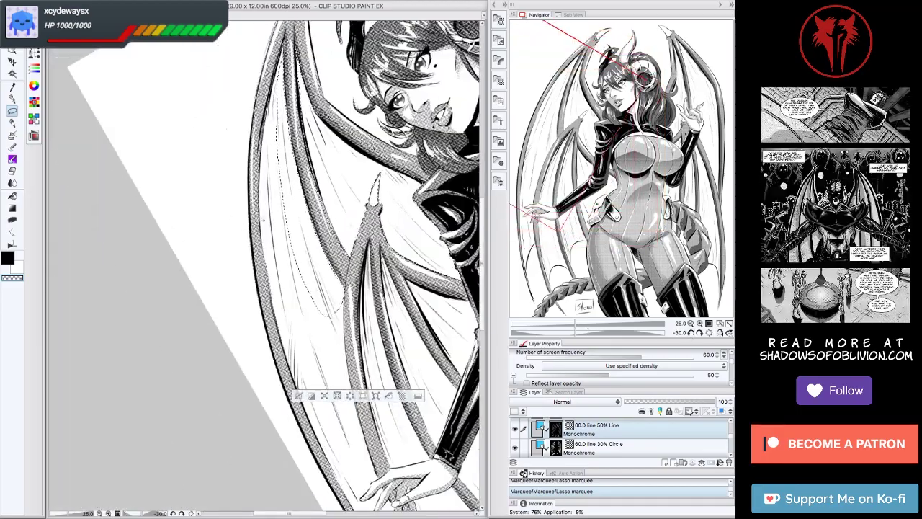
{"action": "scroll", "coordinate": [266, 267], "scroll_direction": "down", "scroll_amount": 3}
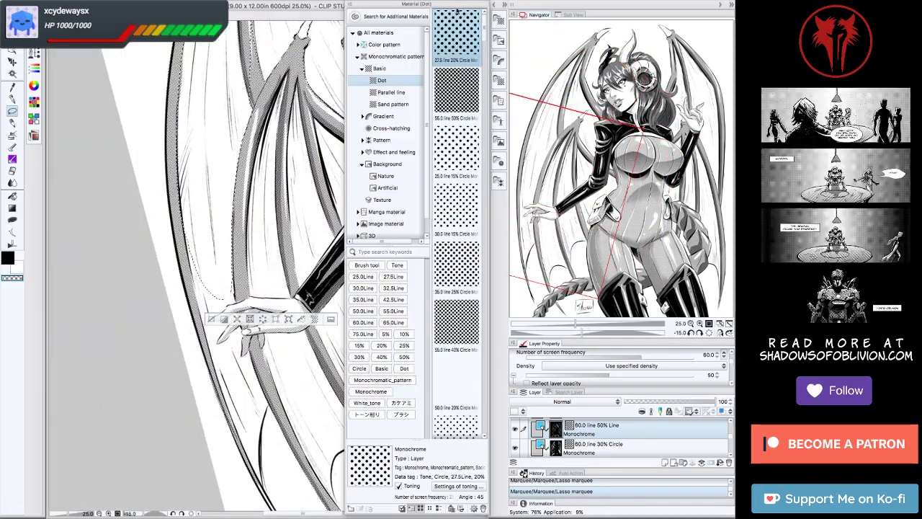
Apply a dot tone to the selected membrane at 60.0 screen frequency and 80 density, trimming it off the adjacent wing bone.
{"action": "double_click", "coordinate": [464, 124]}
{"action": "key", "text": "ctrl+y"}
{"action": "key", "text": "ctrl+y"}
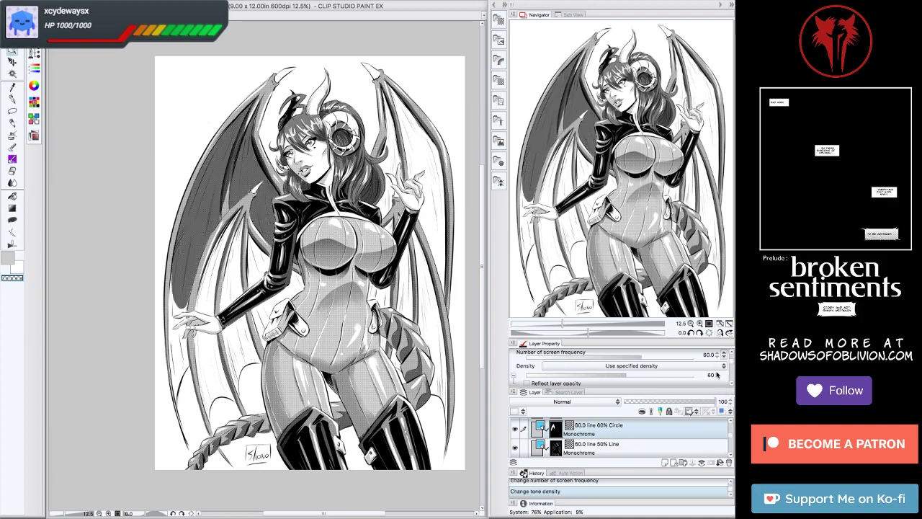
{"action": "key", "text": "ctrl+plus"}
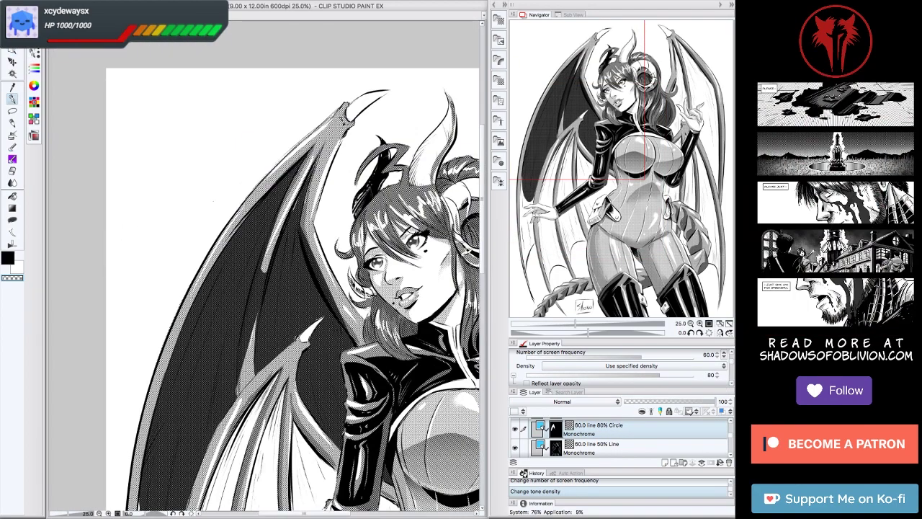
{"action": "left_click_drag", "start_coordinate": [249, 323], "coordinate": [244, 386]}
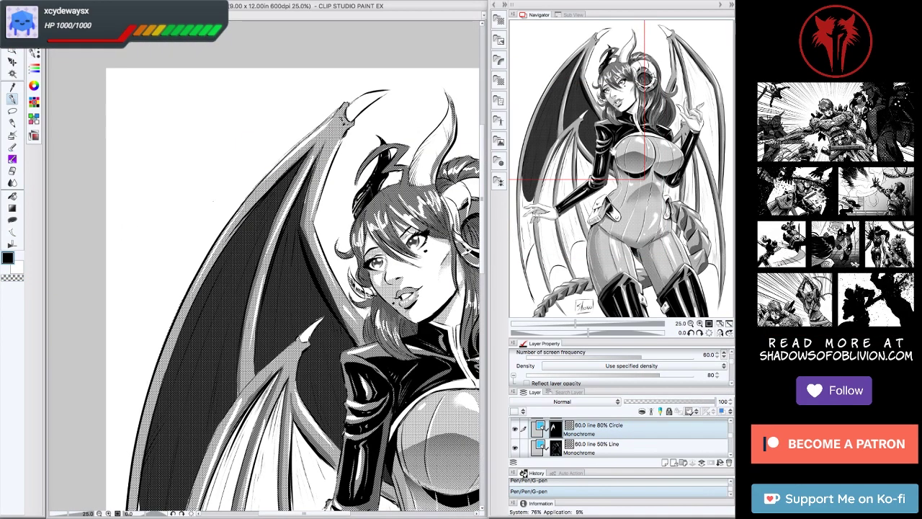
Lasso the remaining outer membrane behind and below the lowered hand and fill it on the 80% tone layer.
{"action": "left_click_drag", "start_coordinate": [297, 336], "coordinate": [305, 133]}
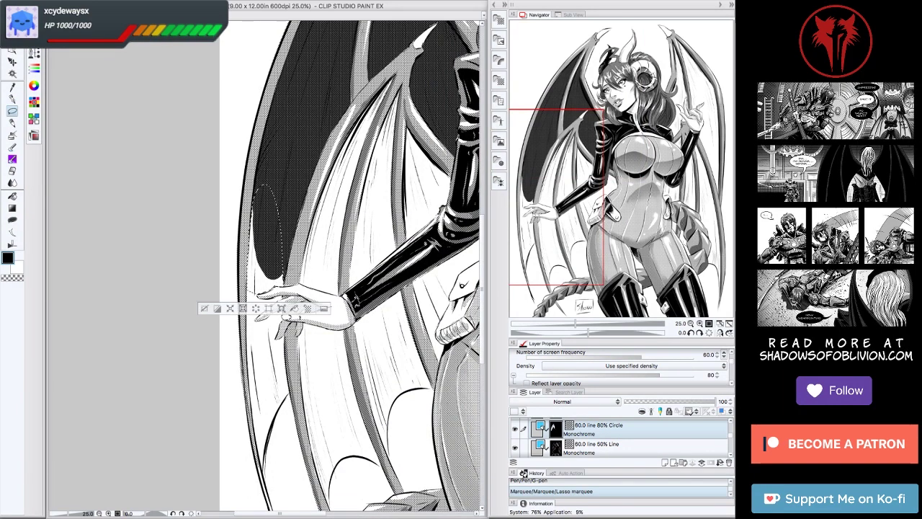
{"action": "mouse_move", "coordinate": [287, 317]}
{"action": "left_mouse_down"}
{"action": "mouse_move", "coordinate": [278, 389]}
{"action": "mouse_move", "coordinate": [286, 317]}
{"action": "left_mouse_up"}
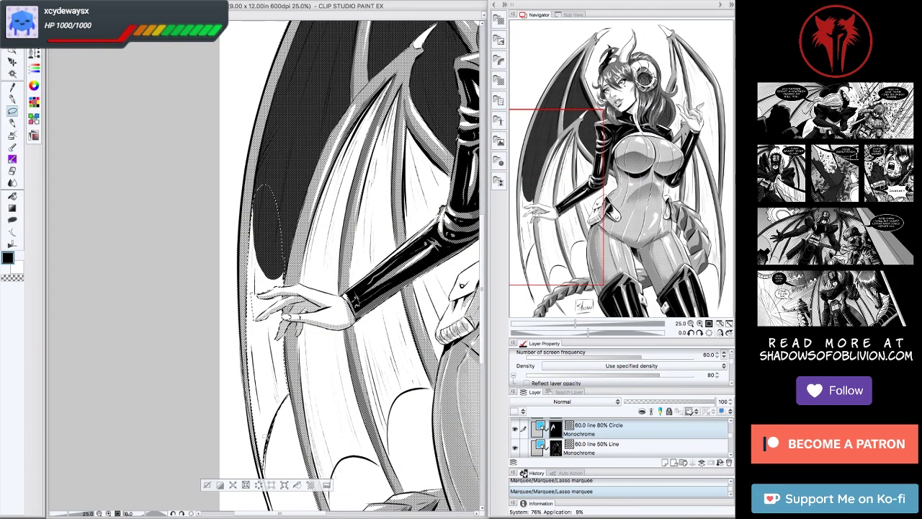
{"action": "key", "text": "alt+BackSpace"}
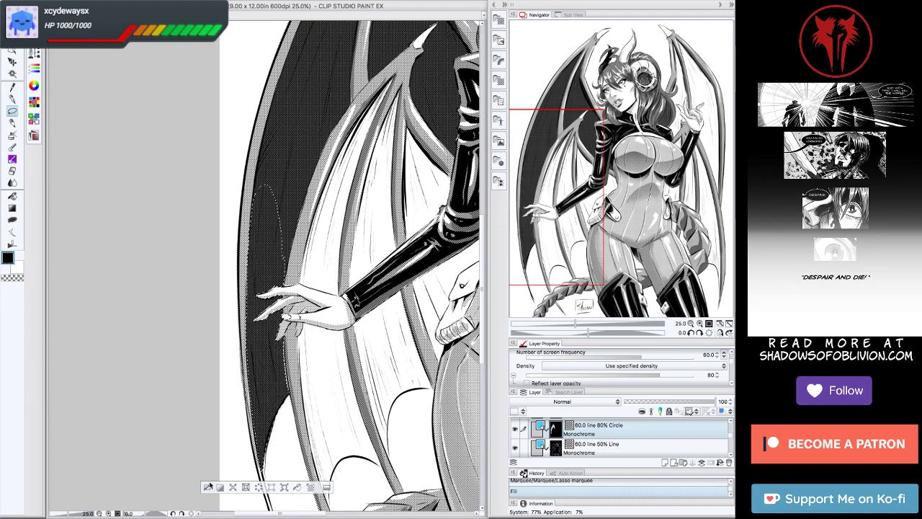
Deselect the filled membrane and clean the 80% tone off the lowered hand's fingers with the G-pen.
{"action": "key", "text": "ctrl+d"}
{"action": "key", "text": "p"}
{"action": "left_click_drag", "start_coordinate": [282, 289], "coordinate": [259, 297]}
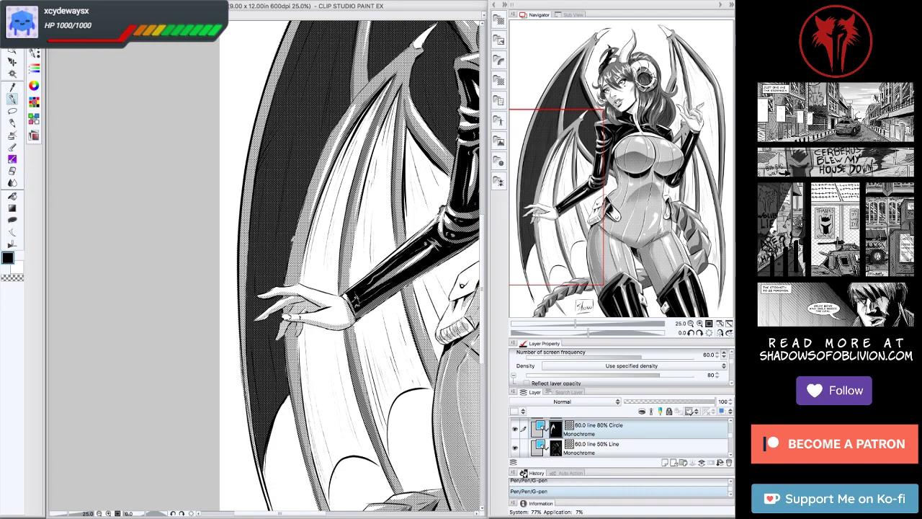
Lasso-fill the upper part of the opposite wing's outer membrane on the 80% tone layer.
{"action": "scroll", "coordinate": [267, 266], "scroll_direction": "up", "scroll_amount": 5}
{"action": "key", "text": "ctrl+minus"}
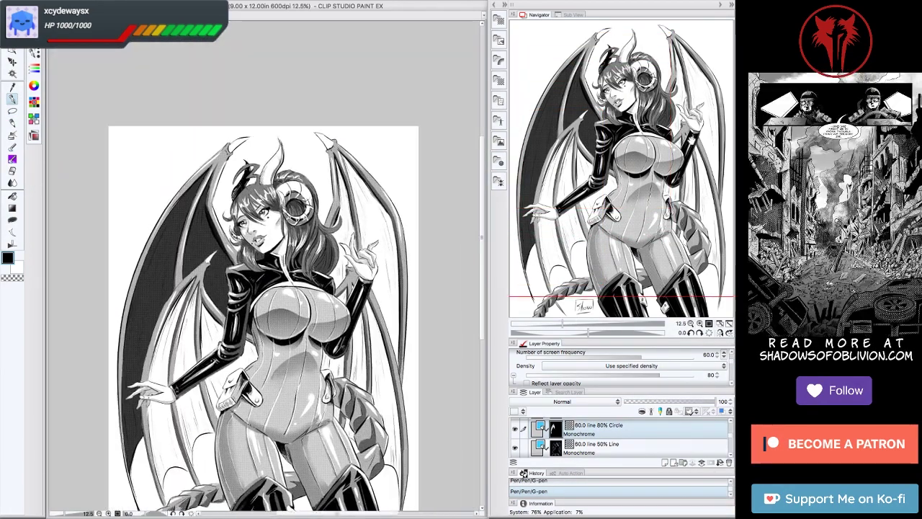
{"action": "scroll", "coordinate": [324, 212], "scroll_direction": "up", "scroll_amount": 2}
{"action": "left_click_drag", "start_coordinate": [324, 213], "coordinate": [202, 245]}
{"action": "key", "text": "u"}
{"action": "mouse_move", "coordinate": [229, 119]}
{"action": "left_mouse_down"}
{"action": "mouse_move", "coordinate": [274, 252]}
{"action": "mouse_move", "coordinate": [230, 122]}
{"action": "left_mouse_up"}
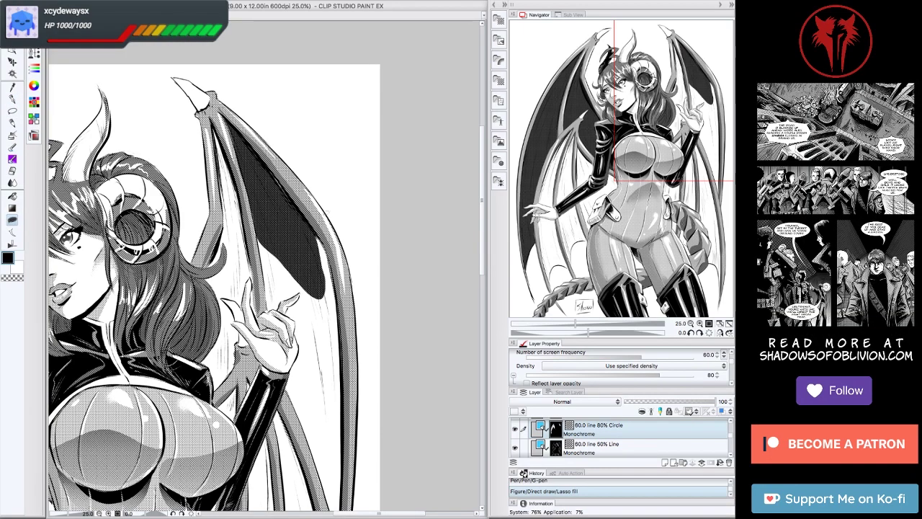
Continue the 80% tone down the rest of that outer membrane, along the outer wing bone and past the raised hand.
{"action": "scroll", "coordinate": [216, 288], "scroll_direction": "down", "scroll_amount": 2}
{"action": "left_click_drag", "start_coordinate": [328, 245], "coordinate": [331, 432]}
{"action": "key", "text": "ctrl+plus"}
{"action": "scroll", "coordinate": [216, 288], "scroll_direction": "down", "scroll_amount": 3}
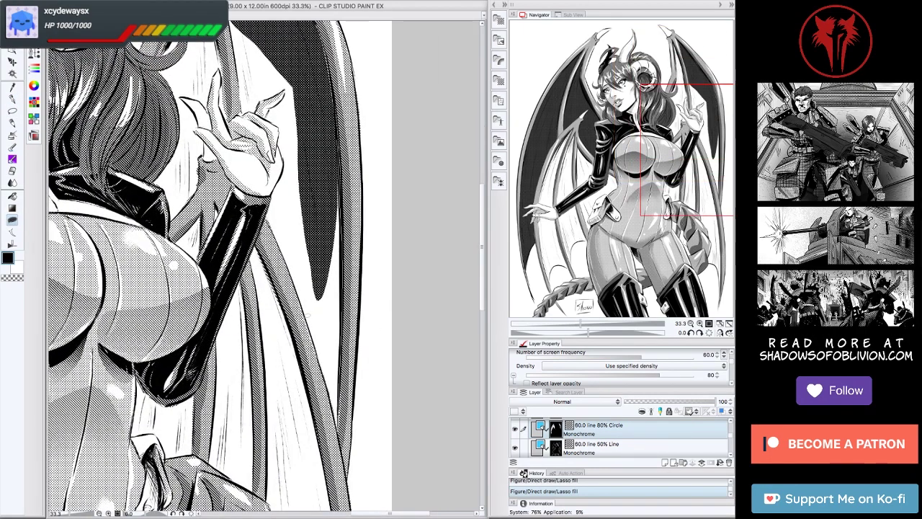
{"action": "left_click_drag", "start_coordinate": [338, 144], "coordinate": [291, 281]}
{"action": "scroll", "coordinate": [291, 281], "scroll_direction": "up", "scroll_amount": 3}
{"action": "left_click_drag", "start_coordinate": [296, 338], "coordinate": [286, 261]}
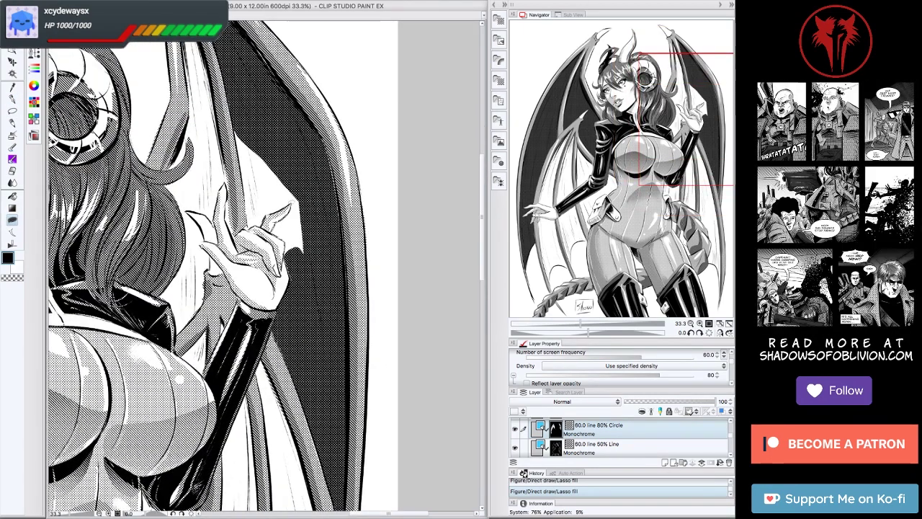
Fill the remaining gap behind the raised hand and the narrow membrane between the hair and wing bones with 80% tone.
{"action": "left_click_drag", "start_coordinate": [303, 160], "coordinate": [250, 267]}
{"action": "scroll", "coordinate": [259, 266], "scroll_direction": "up", "scroll_amount": 5}
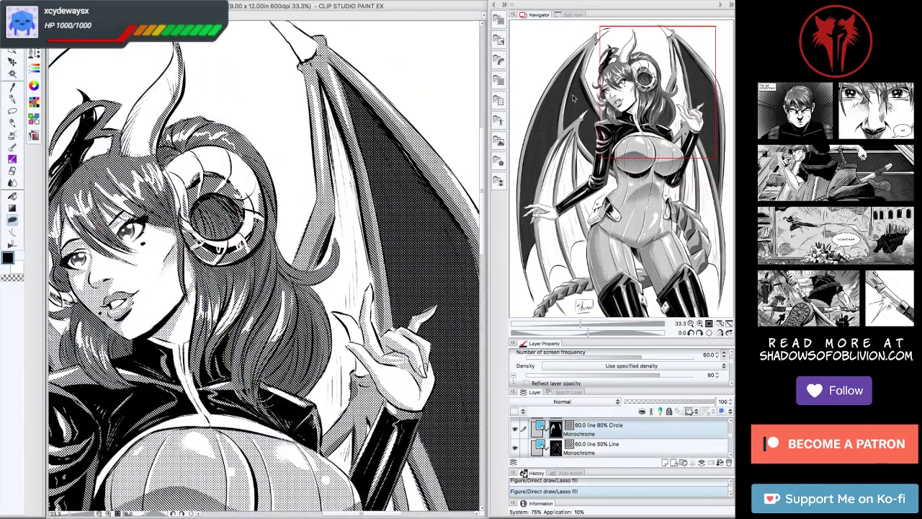
{"action": "scroll", "coordinate": [259, 267], "scroll_direction": "left", "scroll_amount": 2}
{"action": "mouse_move", "coordinate": [310, 130]}
{"action": "left_mouse_down"}
{"action": "mouse_move", "coordinate": [273, 263]}
{"action": "mouse_move", "coordinate": [288, 293]}
{"action": "mouse_move", "coordinate": [266, 321]}
{"action": "mouse_move", "coordinate": [281, 310]}
{"action": "mouse_move", "coordinate": [302, 198]}
{"action": "left_mouse_up"}
{"action": "scroll", "coordinate": [281, 310], "scroll_direction": "down", "scroll_amount": 5}
{"action": "left_click_drag", "start_coordinate": [281, 231], "coordinate": [259, 321]}
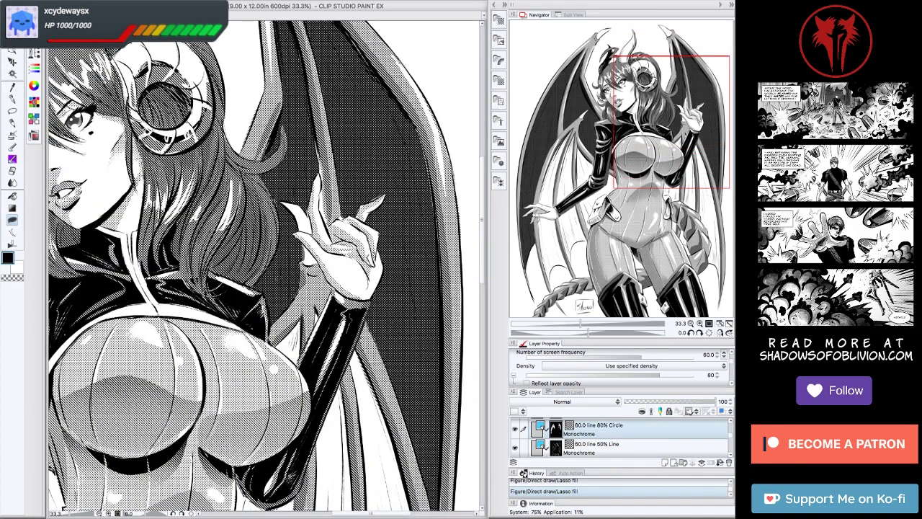
Lasso a small inner membrane area on the lowered-arm wing and apply a dot tone at 60.0 screen frequency and 60 density.
{"action": "key", "text": "ctrl+minus"}
{"action": "key", "text": "ctrl+minus"}
{"action": "key", "text": "ctrl+minus"}
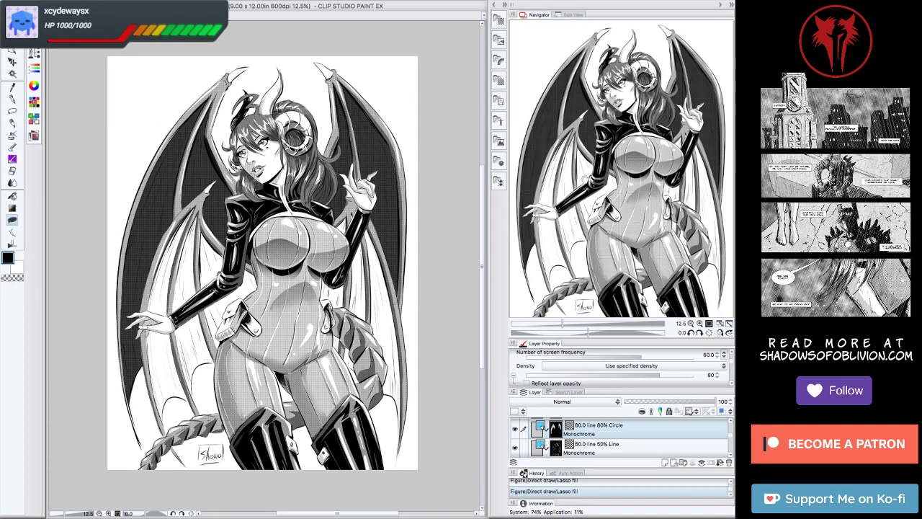
{"action": "scroll", "coordinate": [252, 260], "scroll_direction": "right", "scroll_amount": 2}
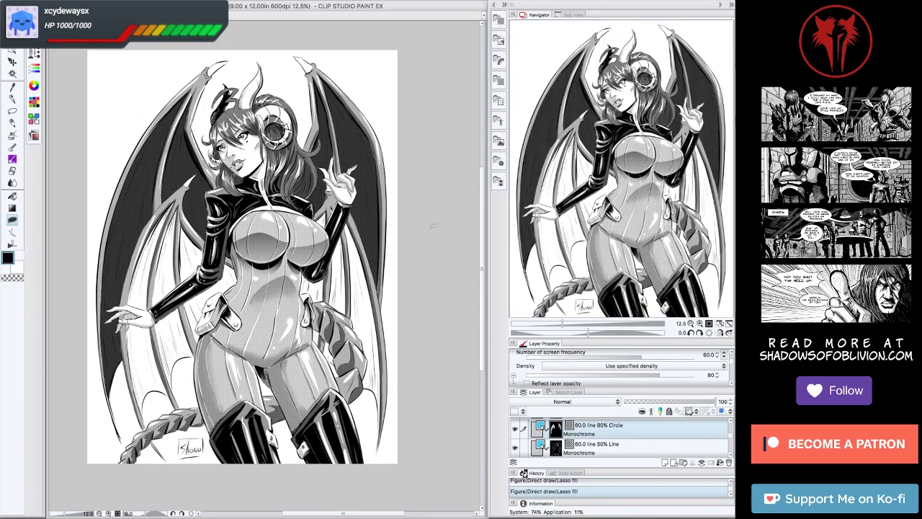
{"action": "scroll", "coordinate": [241, 258], "scroll_direction": "down", "scroll_amount": 1}
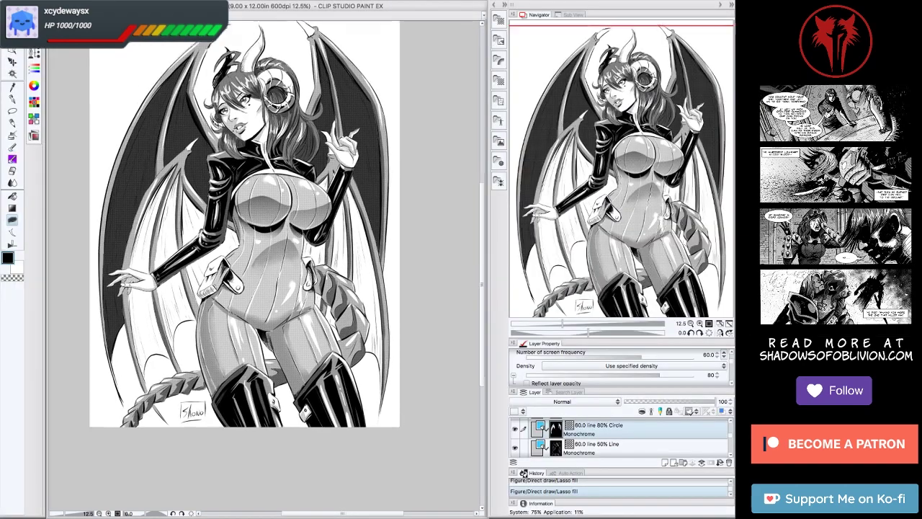
{"action": "scroll", "coordinate": [265, 267], "scroll_direction": "up", "scroll_amount": 2}
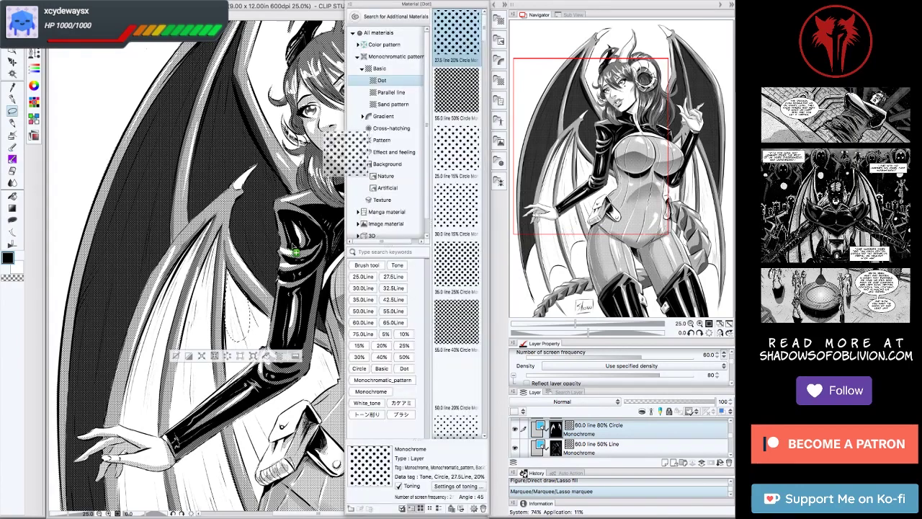
{"action": "left_click_drag", "start_coordinate": [288, 288], "coordinate": [223, 237]}
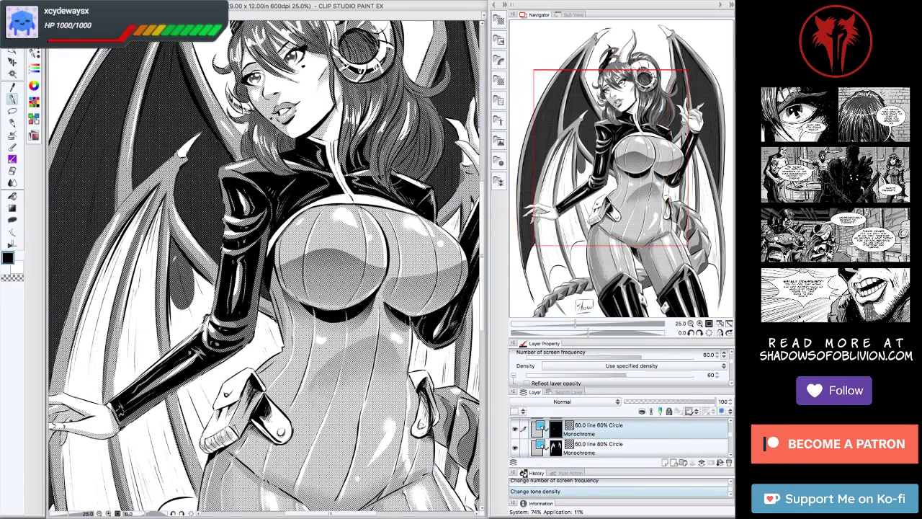
Fill the inner membrane beside the upper arm and the gap between forearm and waist on the 60% tone layer.
{"action": "key", "text": "p"}
{"action": "left_click", "coordinate": [175, 261]}
{"action": "key", "text": "u"}
{"action": "left_click_drag", "start_coordinate": [173, 349], "coordinate": [212, 263]}
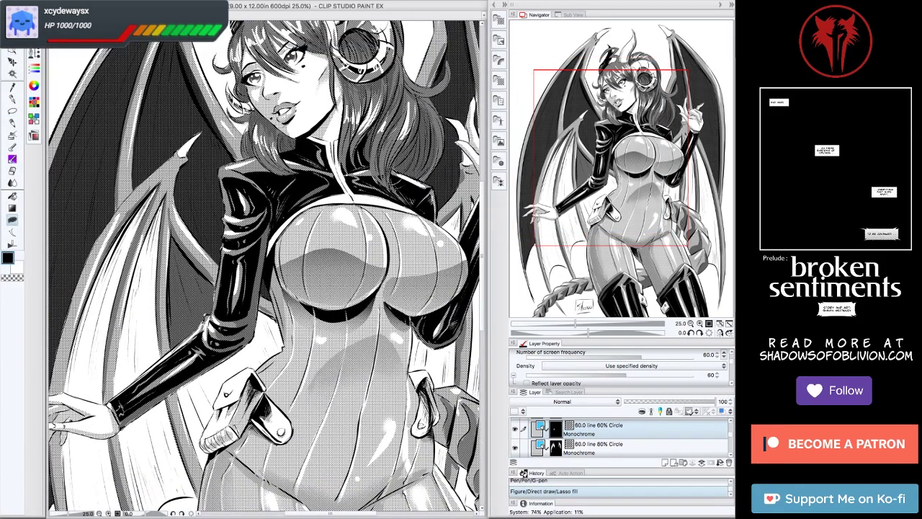
{"action": "left_click_drag", "start_coordinate": [216, 302], "coordinate": [249, 266]}
{"action": "left_click_drag", "start_coordinate": [216, 360], "coordinate": [241, 432]}
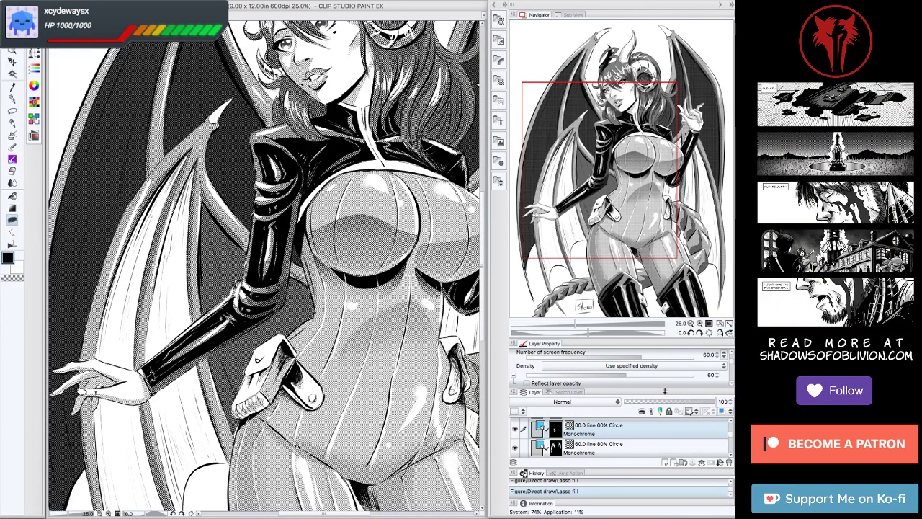
Try densities of 90 and 70 on the inner membrane tone and settle on 75.
{"action": "left_click", "coordinate": [717, 378]}
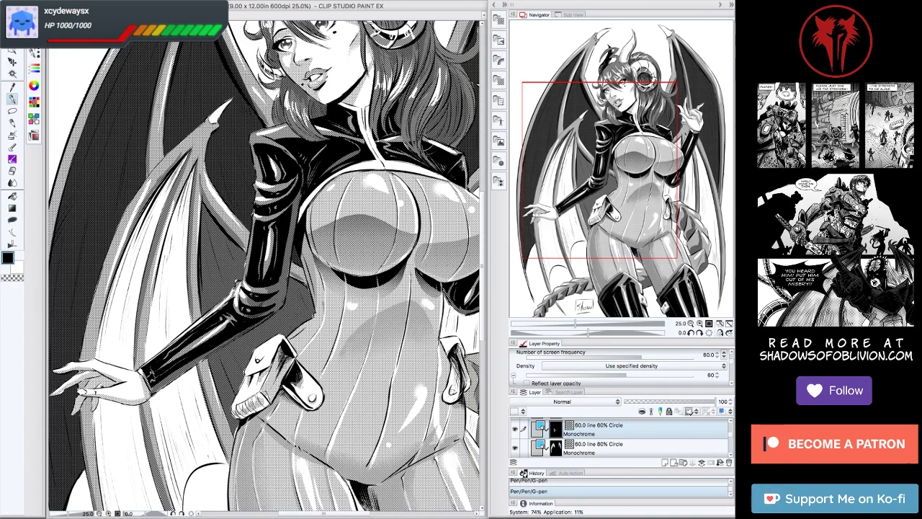
{"action": "left_click", "coordinate": [716, 374]}
{"action": "left_click", "coordinate": [717, 374]}
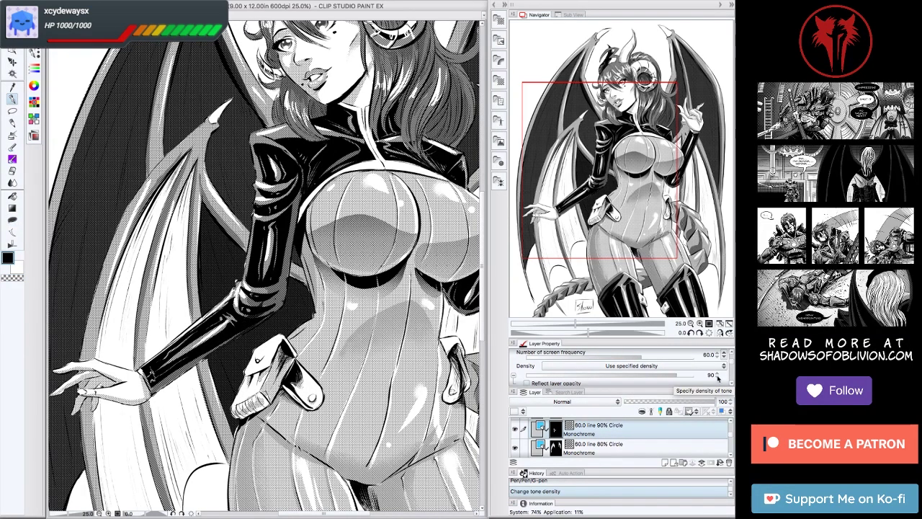
{"action": "left_click", "coordinate": [717, 376]}
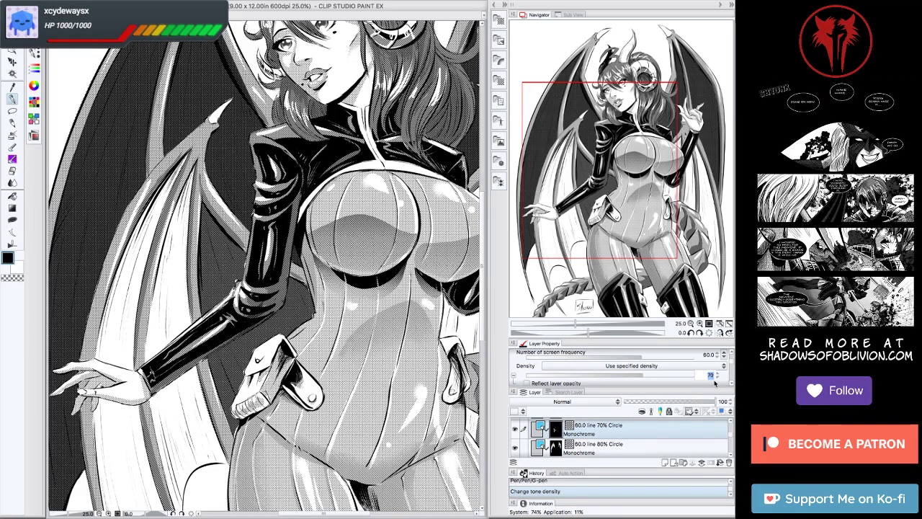
{"action": "key", "text": "ctrl+z"}
{"action": "left_click", "coordinate": [11, 110]}
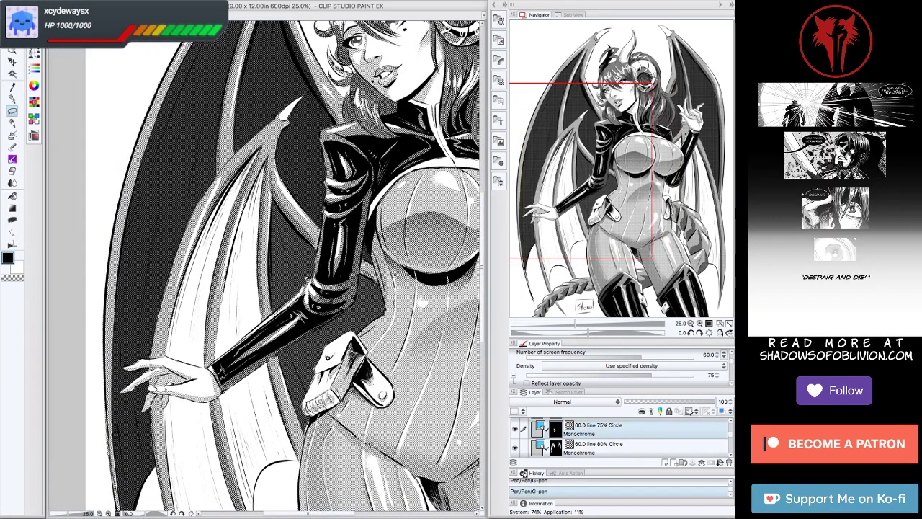
Fill the inner membranes above the lowered forearm with 75% tone, undoing unwanted fills and finishing with the G-pen.
{"action": "key", "text": "u"}
{"action": "mouse_move", "coordinate": [245, 159]}
{"action": "left_mouse_down"}
{"action": "mouse_move", "coordinate": [216, 360]}
{"action": "mouse_move", "coordinate": [223, 223]}
{"action": "mouse_move", "coordinate": [185, 363]}
{"action": "mouse_move", "coordinate": [173, 360]}
{"action": "left_mouse_up"}
{"action": "key", "text": "ctrl+z"}
{"action": "key", "text": "ctrl+z"}
{"action": "key", "text": "ctrl+z"}
{"action": "key", "text": "ctrl+z"}
{"action": "key", "text": "p"}
{"action": "mouse_move", "coordinate": [210, 272]}
{"action": "left_mouse_down"}
{"action": "mouse_move", "coordinate": [204, 337]}
{"action": "mouse_move", "coordinate": [158, 255]}
{"action": "left_mouse_up"}
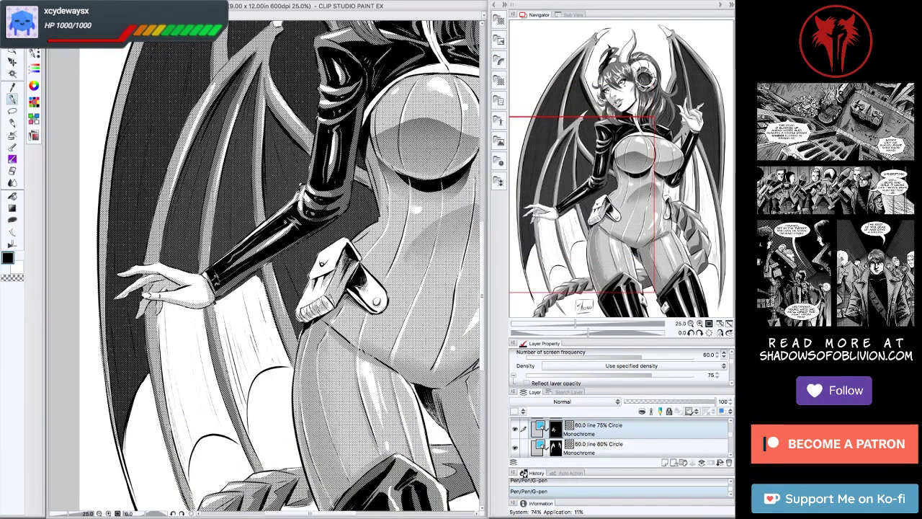
Paint 75% tone over the membrane between the lowered forearm, the hip and the scalloped wing edge with the G-pen.
{"action": "left_click_drag", "start_coordinate": [221, 299], "coordinate": [216, 370]}
{"action": "left_click_drag", "start_coordinate": [267, 274], "coordinate": [249, 433]}
{"action": "left_click_drag", "start_coordinate": [229, 291], "coordinate": [220, 342]}
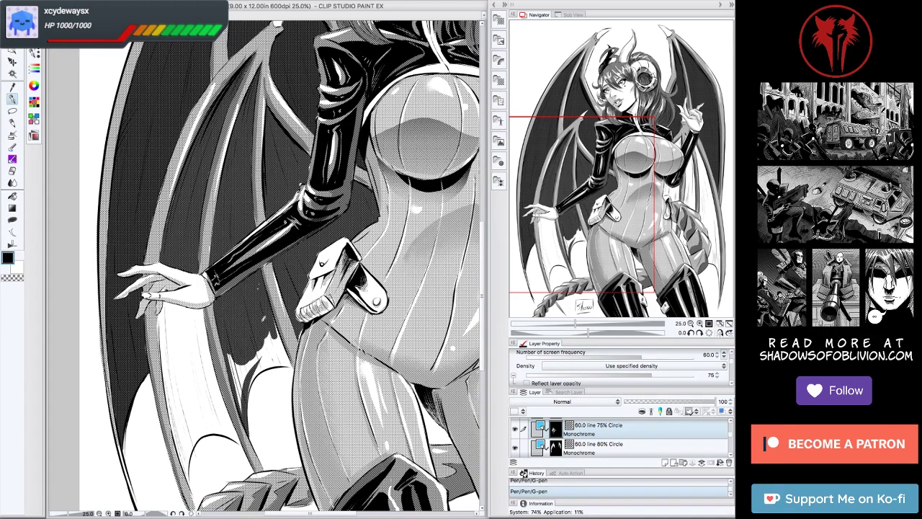
{"action": "left_click_drag", "start_coordinate": [284, 317], "coordinate": [278, 364]}
{"action": "left_click_drag", "start_coordinate": [281, 327], "coordinate": [275, 335]}
{"action": "left_click_drag", "start_coordinate": [253, 389], "coordinate": [247, 398]}
{"action": "left_click_drag", "start_coordinate": [263, 366], "coordinate": [255, 373]}
{"action": "left_click_drag", "start_coordinate": [284, 330], "coordinate": [257, 368]}
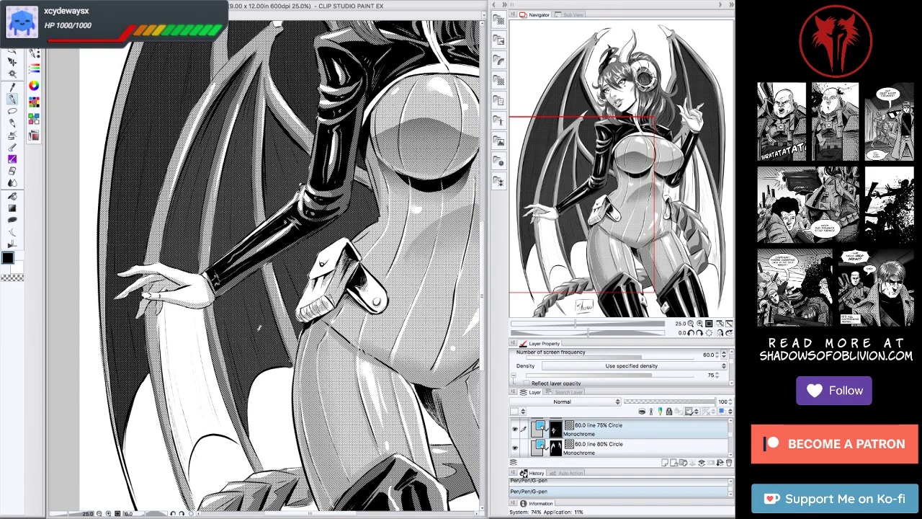
Lasso-fill the remaining membrane strip beneath the lowered hand down to its scalloped edge on the 75% tone layer.
{"action": "mouse_move", "coordinate": [238, 324]}
{"action": "left_mouse_down"}
{"action": "mouse_move", "coordinate": [266, 252]}
{"action": "mouse_move", "coordinate": [245, 418]}
{"action": "left_mouse_up"}
{"action": "key", "text": "ctrl+d"}
{"action": "left_click_drag", "start_coordinate": [238, 252], "coordinate": [266, 379]}
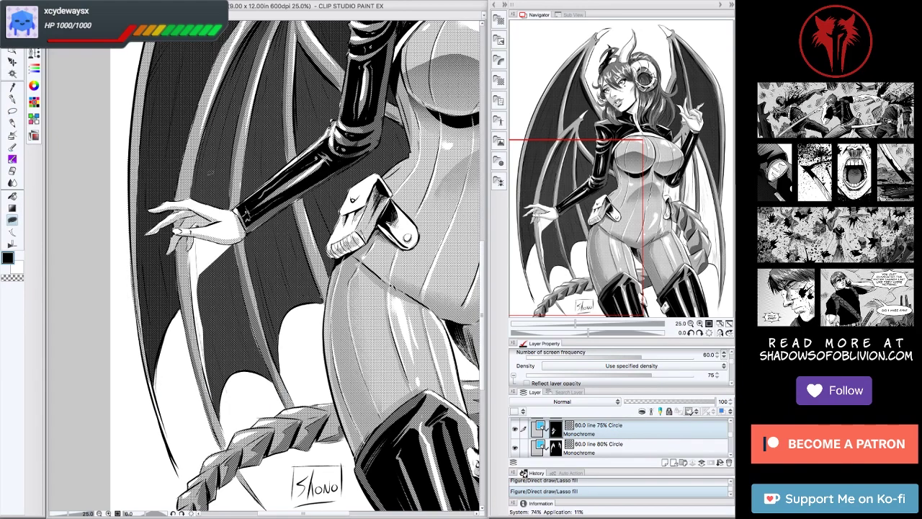
{"action": "left_click_drag", "start_coordinate": [195, 242], "coordinate": [223, 313]}
{"action": "left_click_drag", "start_coordinate": [191, 274], "coordinate": [209, 399]}
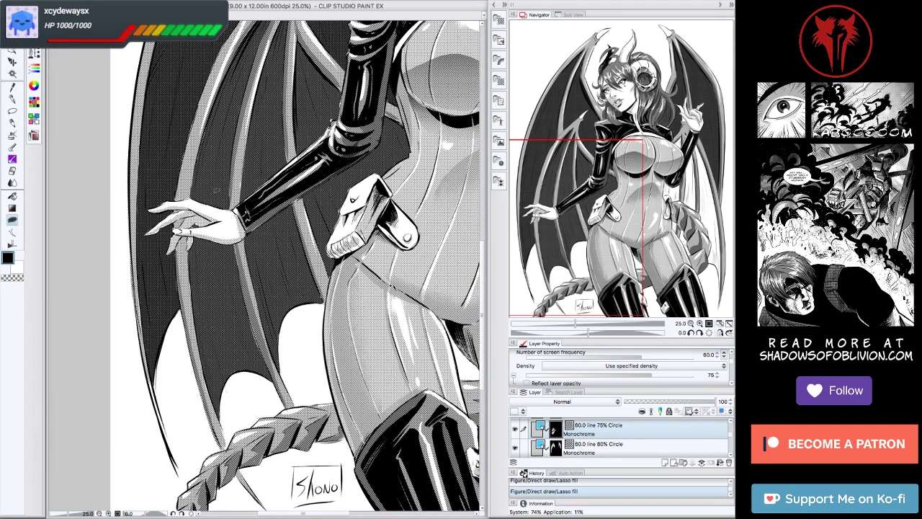
{"action": "key", "text": "p"}
Fill the opposite wing's inner membranes from behind the raised arm down past the tail with 75% tone.
{"action": "key", "text": "ctrl+minus"}
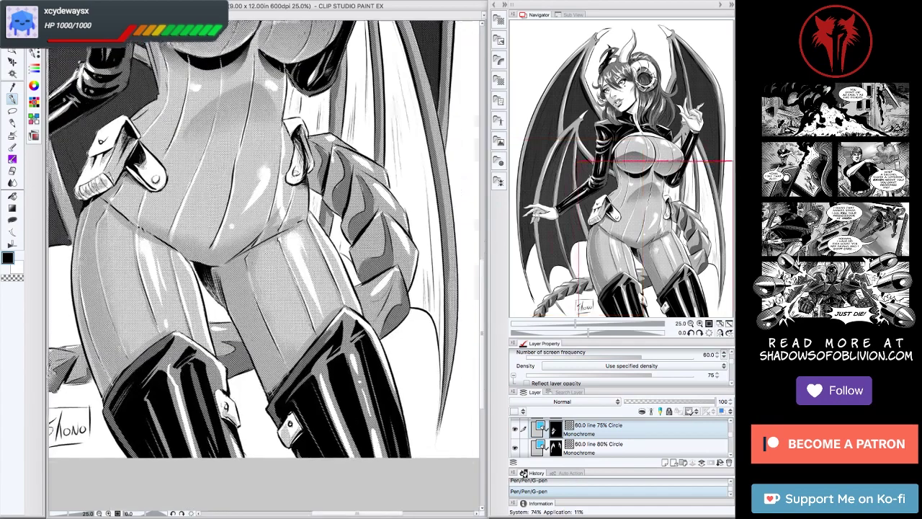
{"action": "key", "text": "Tab"}
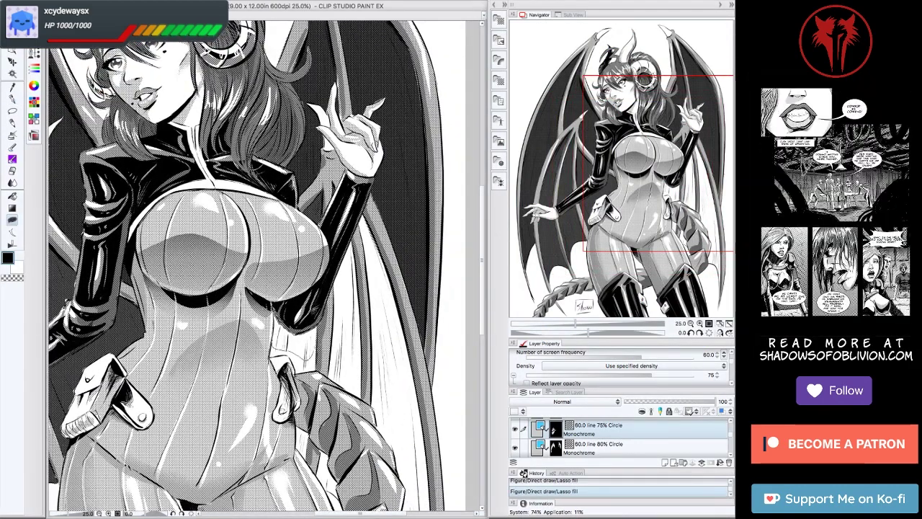
{"action": "scroll", "coordinate": [288, 353], "scroll_direction": "down", "scroll_amount": 3}
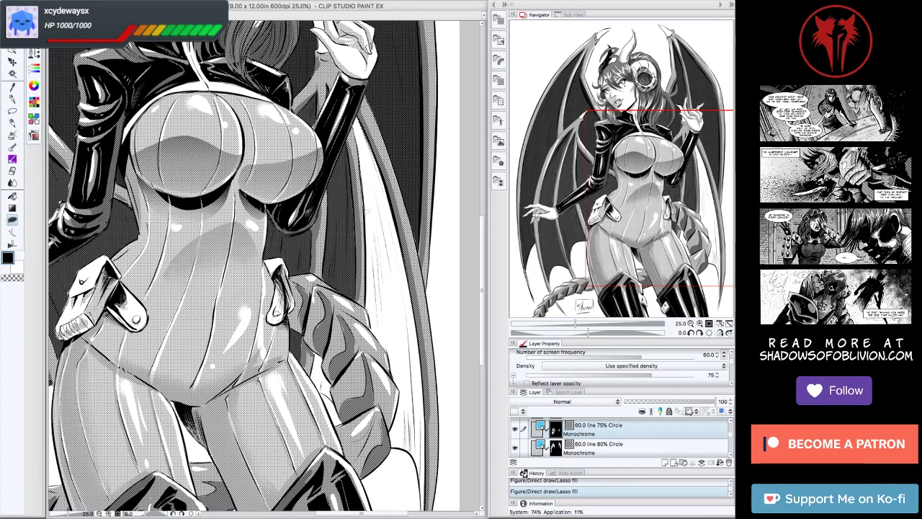
{"action": "scroll", "coordinate": [288, 353], "scroll_direction": "down", "scroll_amount": 2}
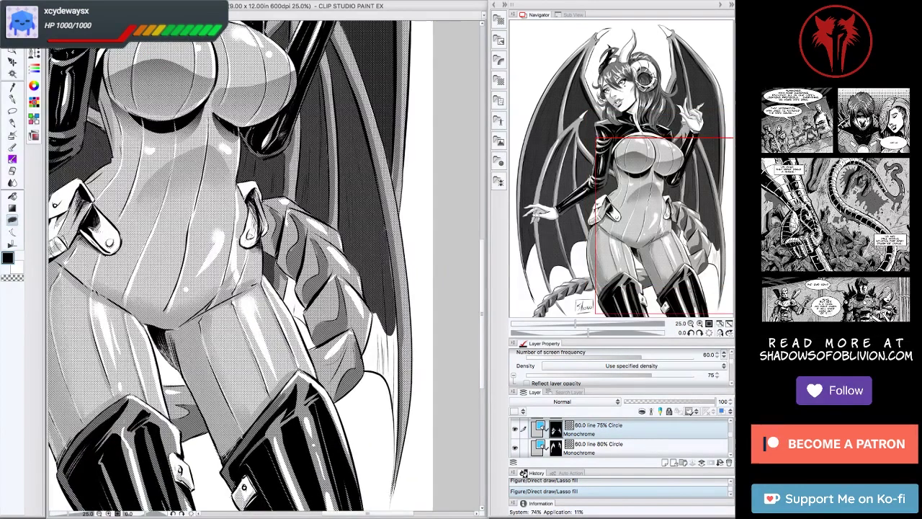
{"action": "key", "text": "p"}
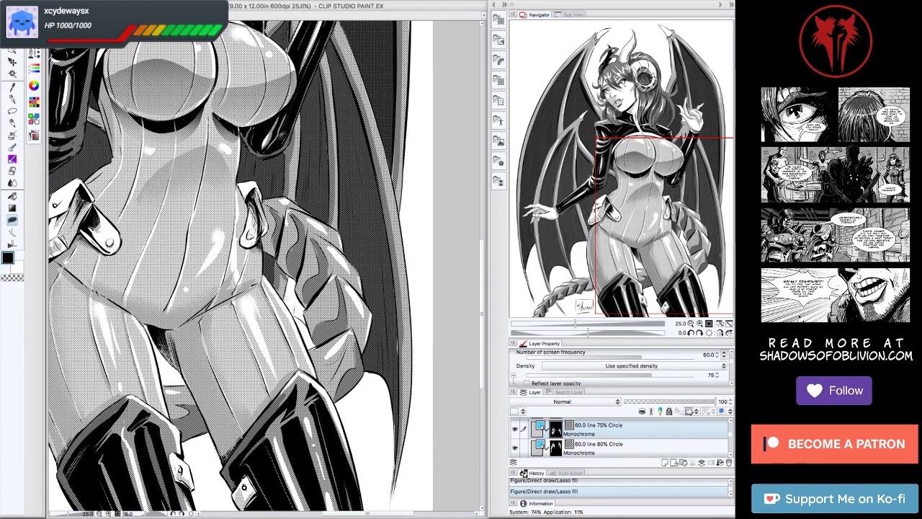
{"action": "left_click_drag", "start_coordinate": [286, 280], "coordinate": [305, 324]}
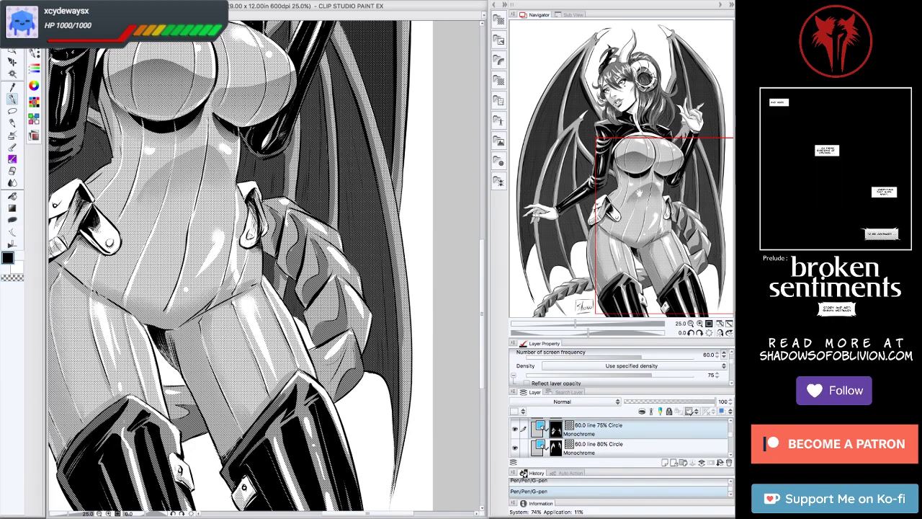
Spatter transparent specks over the wing membranes on the 75% and 80% tone layers with the Droplet airbrush.
{"action": "key", "text": "ctrl+minus"}
{"action": "key", "text": "b"}
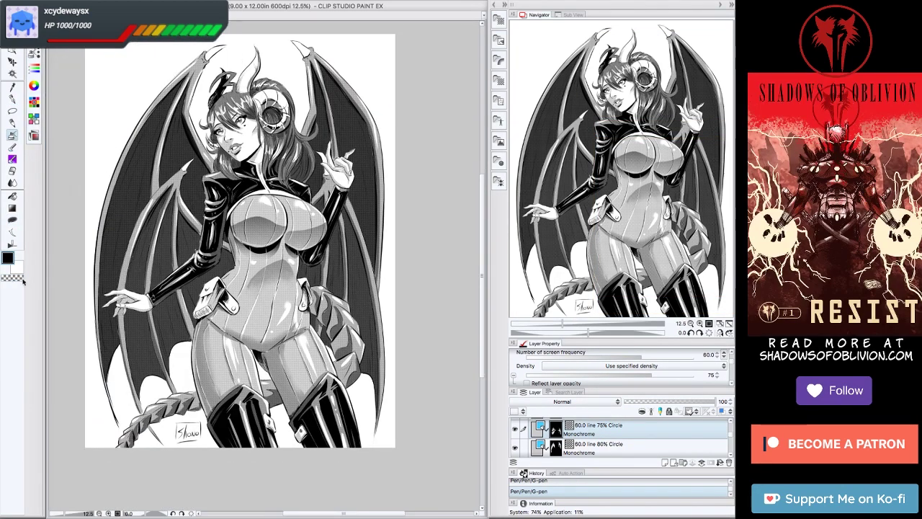
{"action": "mouse_move", "coordinate": [162, 122]}
{"action": "left_mouse_down"}
{"action": "mouse_move", "coordinate": [137, 295]}
{"action": "mouse_move", "coordinate": [195, 237]}
{"action": "mouse_move", "coordinate": [274, 288]}
{"action": "mouse_move", "coordinate": [360, 216]}
{"action": "left_mouse_up"}
{"action": "key", "text": "alt+bracketleft"}
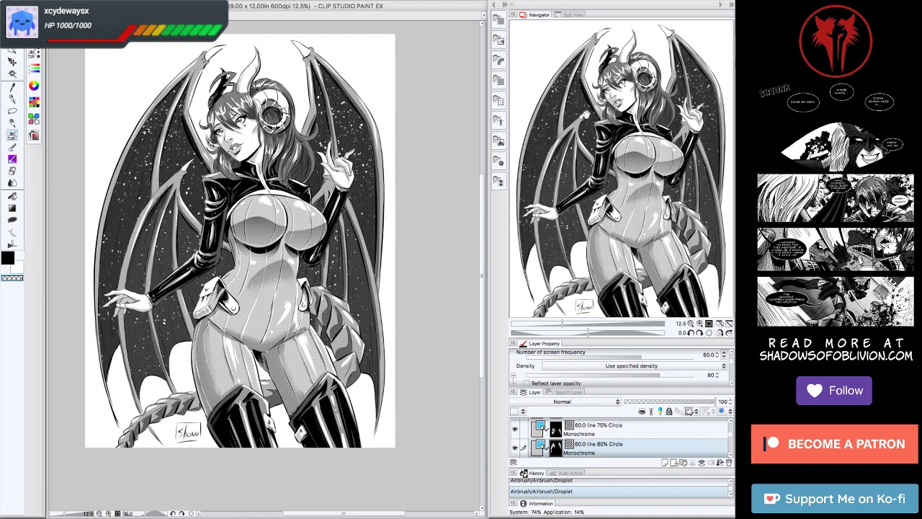
Shade the wing claws and horns on the 20% tone layer with the G-pen.
{"action": "scroll", "coordinate": [412, 288], "scroll_direction": "down", "scroll_amount": 1}
{"action": "scroll", "coordinate": [202, 94], "scroll_direction": "up", "scroll_amount": 1}
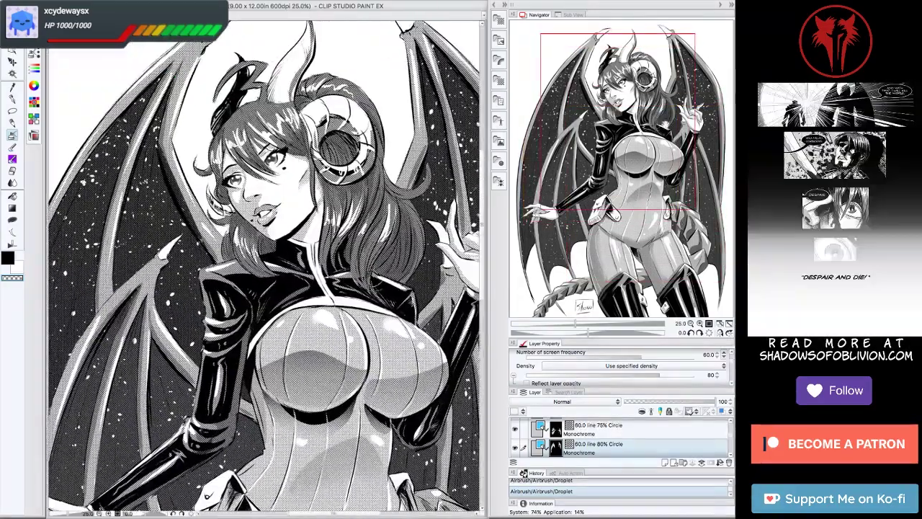
{"action": "key", "text": "p"}
{"action": "key", "text": "alt+bracketleft"}
{"action": "left_click_drag", "start_coordinate": [165, 240], "coordinate": [179, 262]}
{"action": "mouse_move", "coordinate": [288, 216]}
{"action": "left_mouse_down"}
{"action": "mouse_move", "coordinate": [249, 288]}
{"action": "mouse_move", "coordinate": [202, 238]}
{"action": "left_mouse_up"}
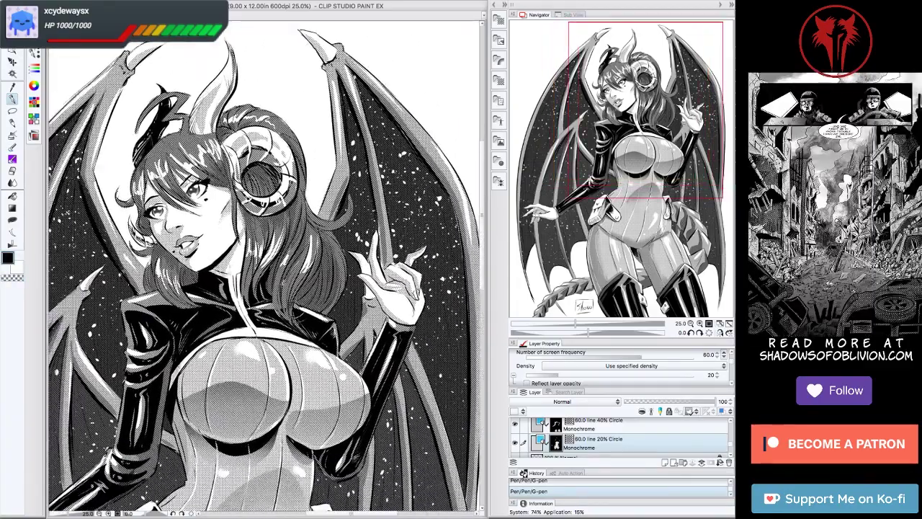
Shade the signature box on the 20% tone layer and clean up the tone with transparent colour.
{"action": "left_click_drag", "start_coordinate": [260, 360], "coordinate": [231, 226]}
{"action": "scroll", "coordinate": [260, 267], "scroll_direction": "down", "scroll_amount": 2}
{"action": "scroll", "coordinate": [259, 266], "scroll_direction": "up", "scroll_amount": 2}
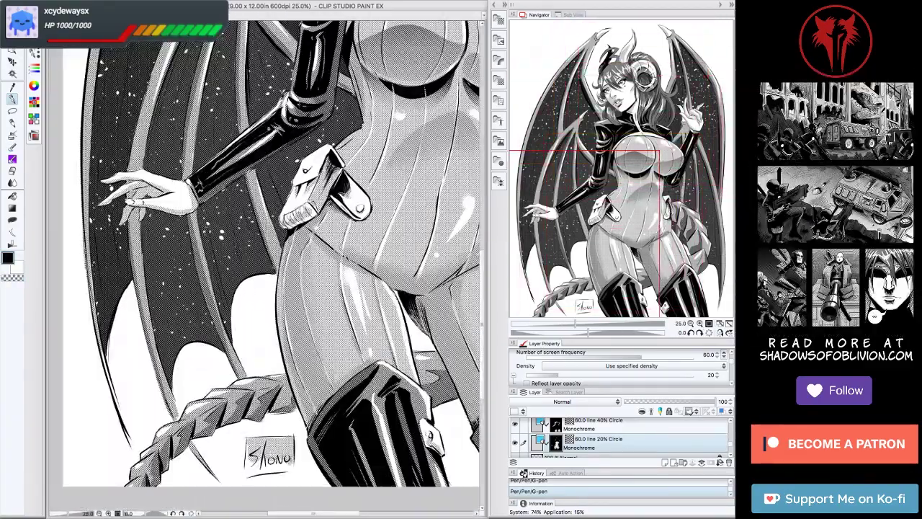
{"action": "key", "text": "c"}
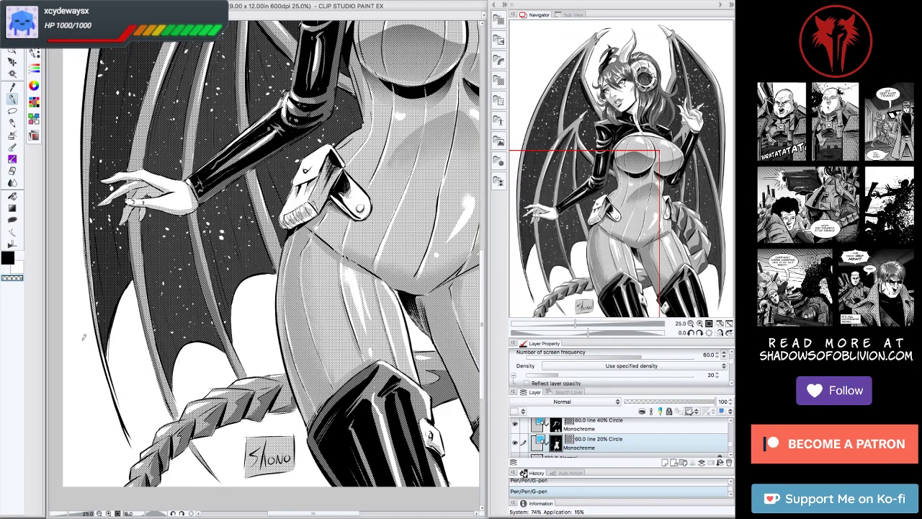
{"action": "key", "text": "ctrl+minus"}
{"action": "key", "text": "ctrl+minus"}
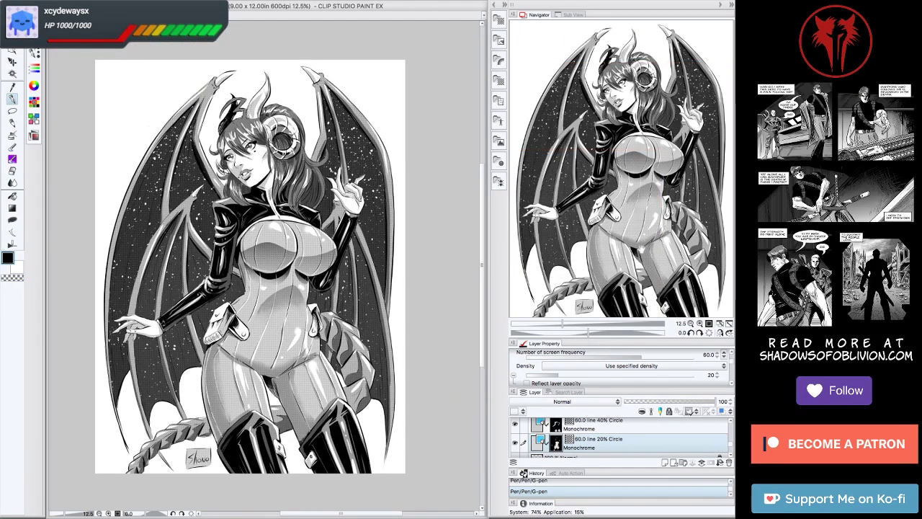
Add scattered saturated lines radiating around the winged woman, and mask them off the figure with the G-pen on a new raster layer.
{"action": "key", "text": "ctrl+shift+n"}
{"action": "key", "text": "u"}
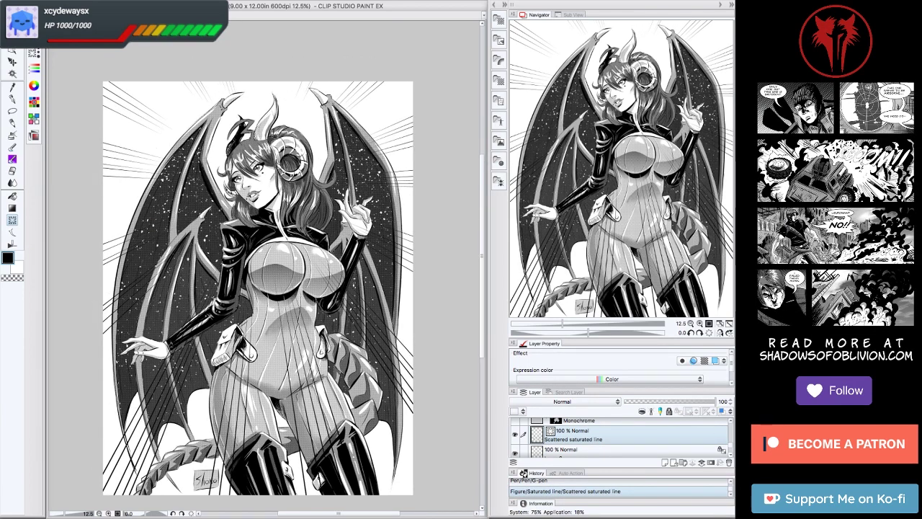
{"action": "key", "text": "ctrl+shift+n"}
{"action": "key", "text": "p"}
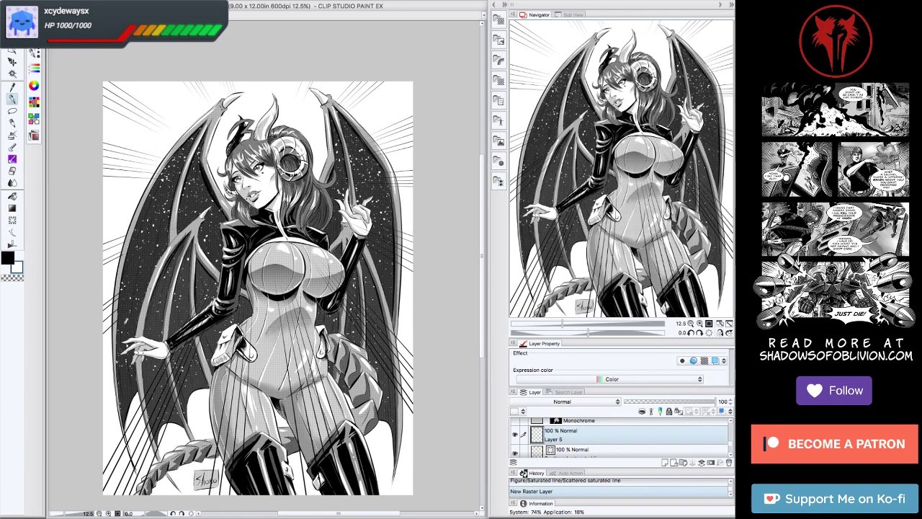
{"action": "left_click_drag", "start_coordinate": [121, 318], "coordinate": [129, 329]}
{"action": "left_click_drag", "start_coordinate": [324, 279], "coordinate": [334, 294]}
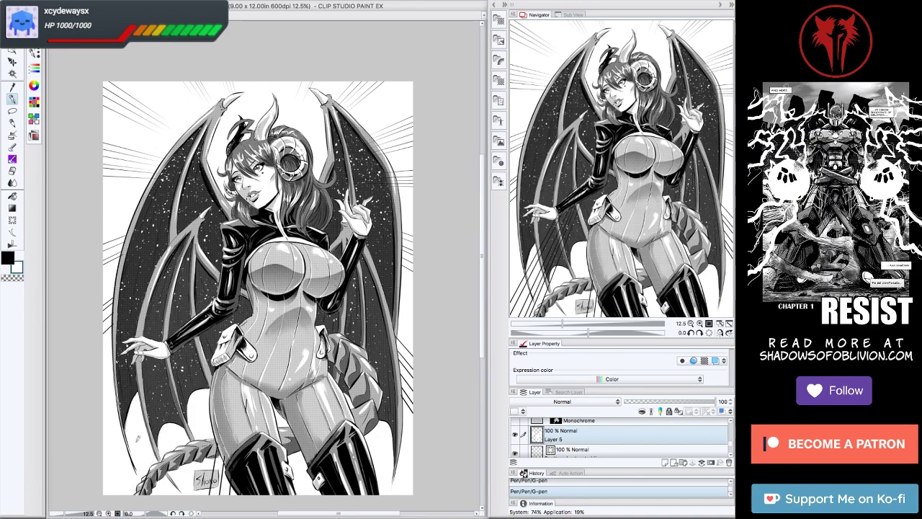
Switch to the blue sketch of the unicorn rider, then lasso the weapon's tip on Layer 1 and move it down beside her head.
{"action": "left_click", "coordinate": [104, 6]}
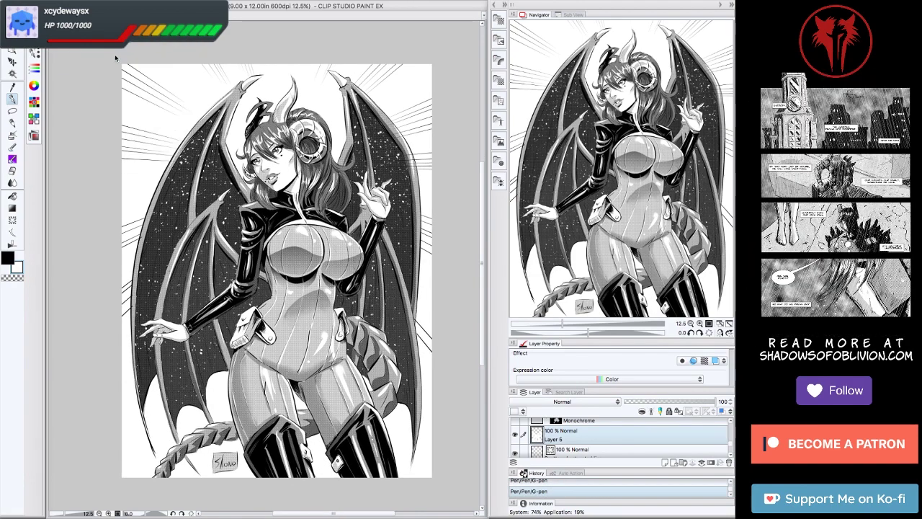
{"action": "key", "text": "super+plus"}
{"action": "key", "text": "Escape"}
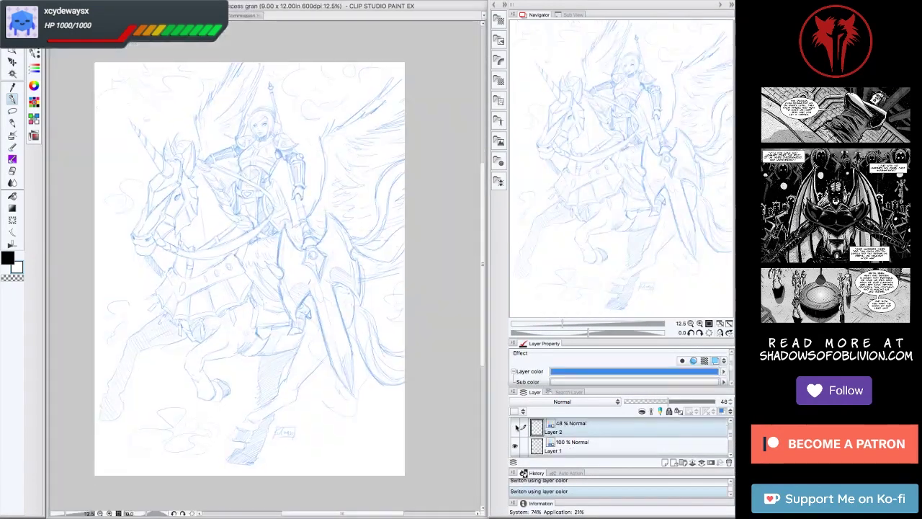
{"action": "scroll", "coordinate": [348, 215], "scroll_direction": "up", "scroll_amount": 3}
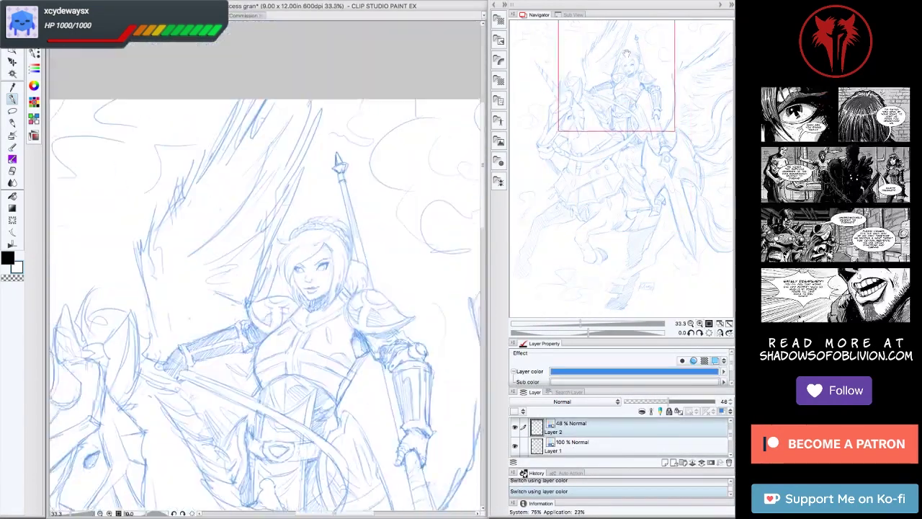
{"action": "left_click", "coordinate": [569, 446]}
{"action": "left_click", "coordinate": [12, 110]}
{"action": "key", "text": "ctrl+t"}
{"action": "mouse_move", "coordinate": [320, 126]}
{"action": "left_mouse_down"}
{"action": "mouse_move", "coordinate": [353, 183]}
{"action": "mouse_move", "coordinate": [343, 209]}
{"action": "left_mouse_up"}
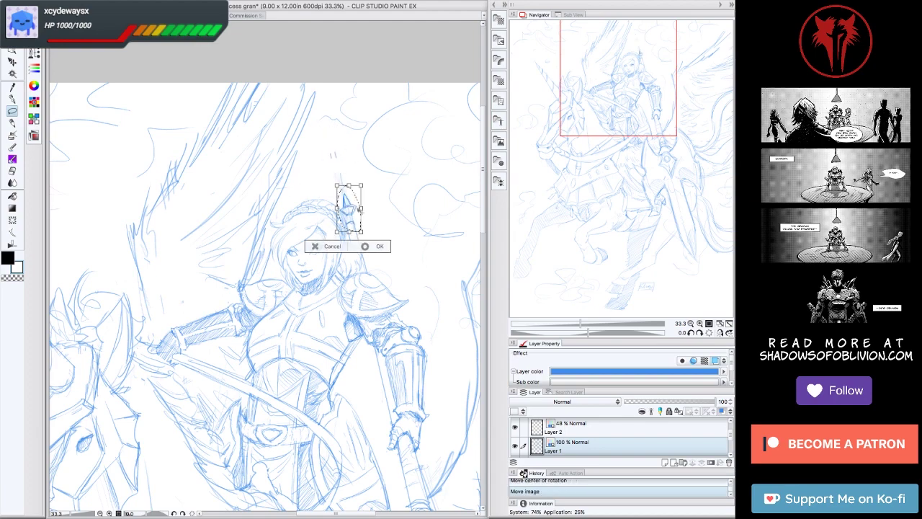
{"action": "key", "text": "Return"}
{"action": "key", "text": "ctrl+d"}
Erase stray lines around the moved tip and redraw the weapon behind the rider's hair with the Rough pencil.
{"action": "left_click_drag", "start_coordinate": [674, 121], "coordinate": [685, 128]}
{"action": "key", "text": "e"}
{"action": "left_click_drag", "start_coordinate": [315, 184], "coordinate": [309, 175]}
{"action": "key", "text": "p"}
{"action": "key", "text": "ctrl+Delete"}
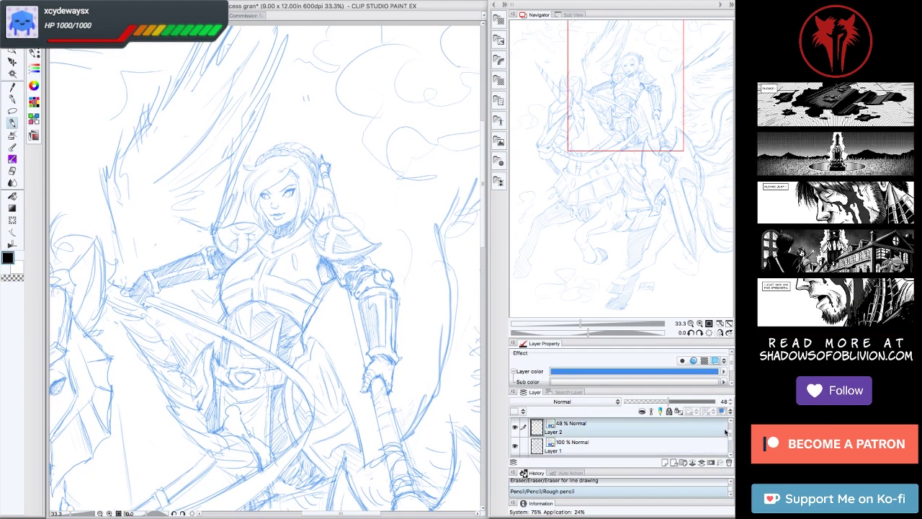
Ink the side of the rider's torso below her arm on a new raster layer with the Round Opaque (Fine) pen.
{"action": "key", "text": "ctrl+shift+n"}
{"action": "left_click", "coordinate": [12, 98]}
{"action": "mouse_move", "coordinate": [655, 102]}
{"action": "left_mouse_down"}
{"action": "mouse_move", "coordinate": [649, 115]}
{"action": "mouse_move", "coordinate": [615, 119]}
{"action": "mouse_move", "coordinate": [611, 103]}
{"action": "mouse_move", "coordinate": [639, 99]}
{"action": "left_mouse_up"}
{"action": "left_click_drag", "start_coordinate": [395, 296], "coordinate": [364, 344]}
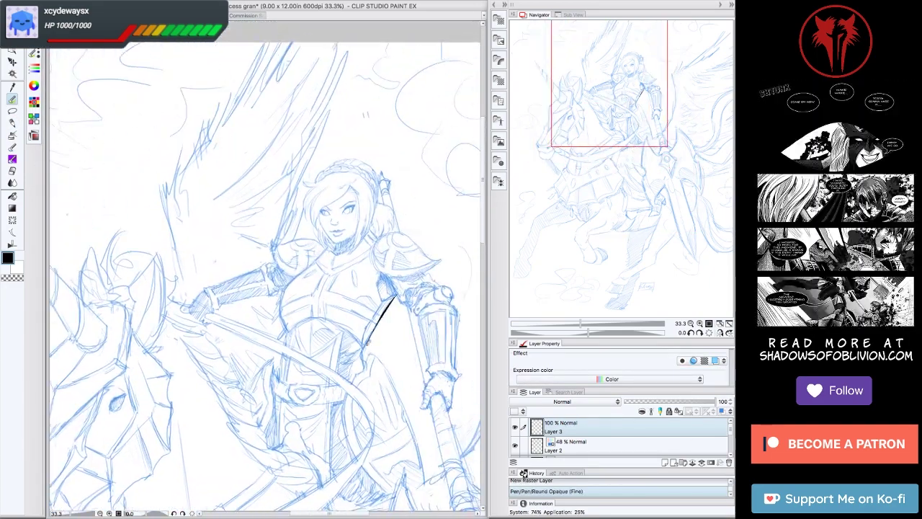
Ink the rider's nose, chest contour and the long hair strands framing both sides of her face.
{"action": "key", "text": "ctrl+plus"}
{"action": "left_click_drag", "start_coordinate": [611, 79], "coordinate": [620, 51]}
{"action": "mouse_move", "coordinate": [340, 305]}
{"action": "left_mouse_down"}
{"action": "mouse_move", "coordinate": [345, 370]}
{"action": "mouse_move", "coordinate": [345, 400]}
{"action": "left_mouse_up"}
{"action": "left_click", "coordinate": [699, 323]}
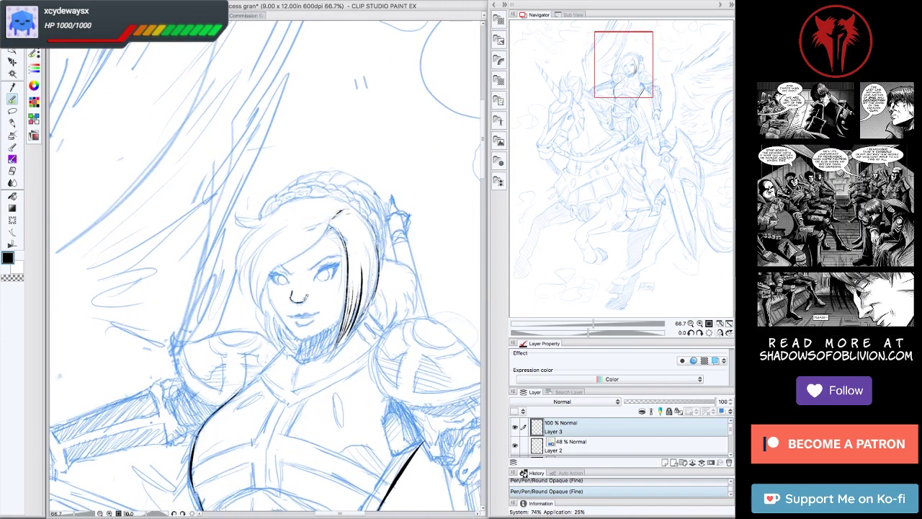
{"action": "left_click_drag", "start_coordinate": [333, 217], "coordinate": [258, 311]}
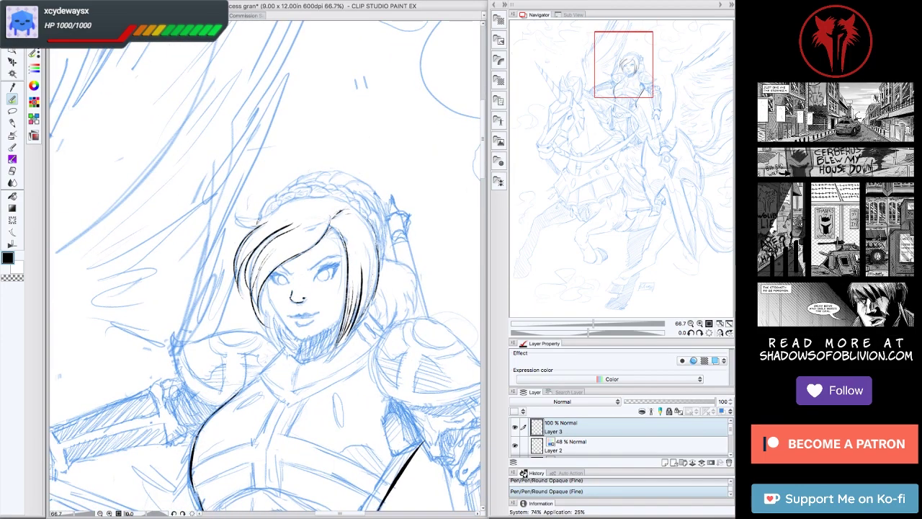
Ink the flick of the rider's fringe, her jawline, neck and the pointed collar of her armour.
{"action": "left_click_drag", "start_coordinate": [285, 227], "coordinate": [236, 215]}
{"action": "scroll", "coordinate": [265, 266], "scroll_direction": "down", "scroll_amount": 3}
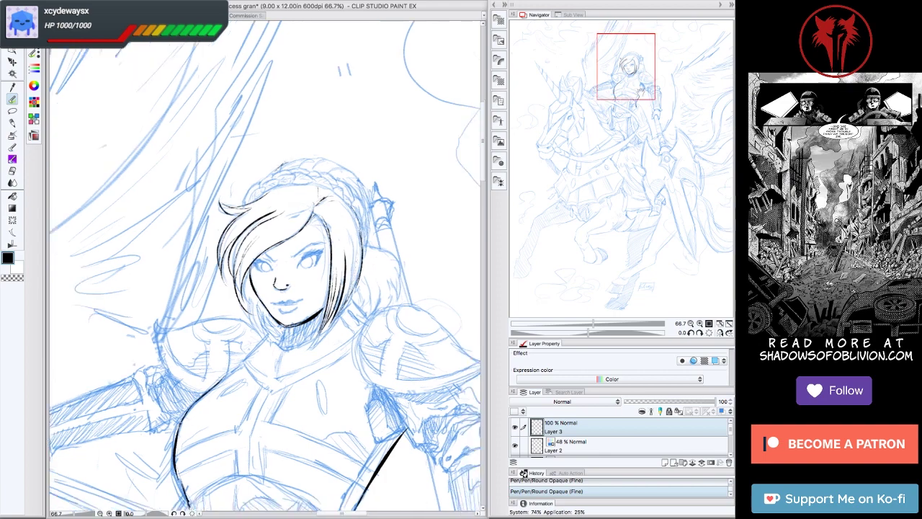
{"action": "left_click_drag", "start_coordinate": [249, 279], "coordinate": [273, 301]}
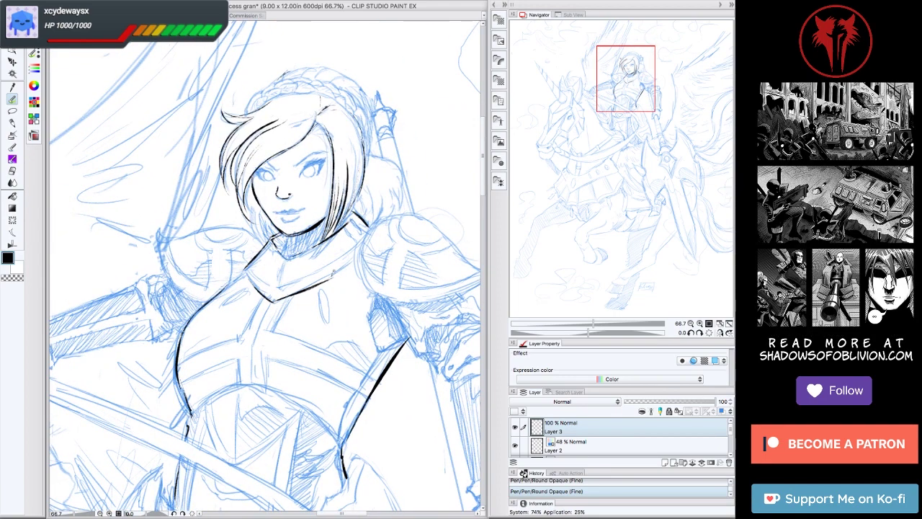
Ink the unicorn's braided mane from the loose tufts behind the ear down to the reins.
{"action": "scroll", "coordinate": [620, 127], "scroll_direction": "down", "scroll_amount": 3}
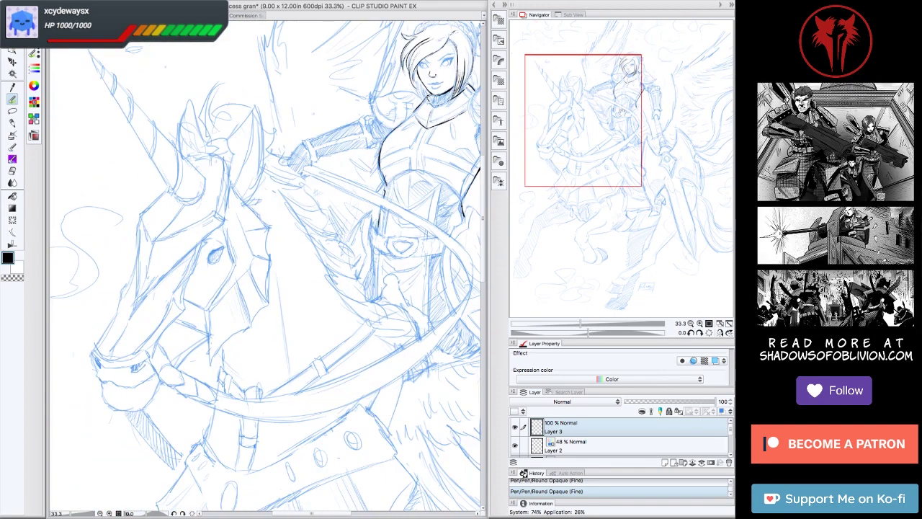
{"action": "left_click_drag", "start_coordinate": [247, 233], "coordinate": [177, 205]}
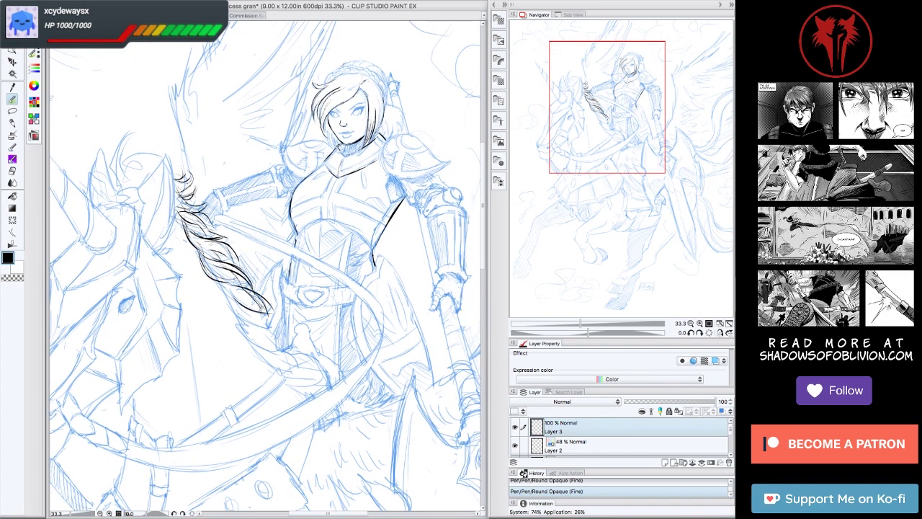
{"action": "left_click_drag", "start_coordinate": [255, 305], "coordinate": [280, 335]}
{"action": "left_click_drag", "start_coordinate": [217, 272], "coordinate": [211, 280]}
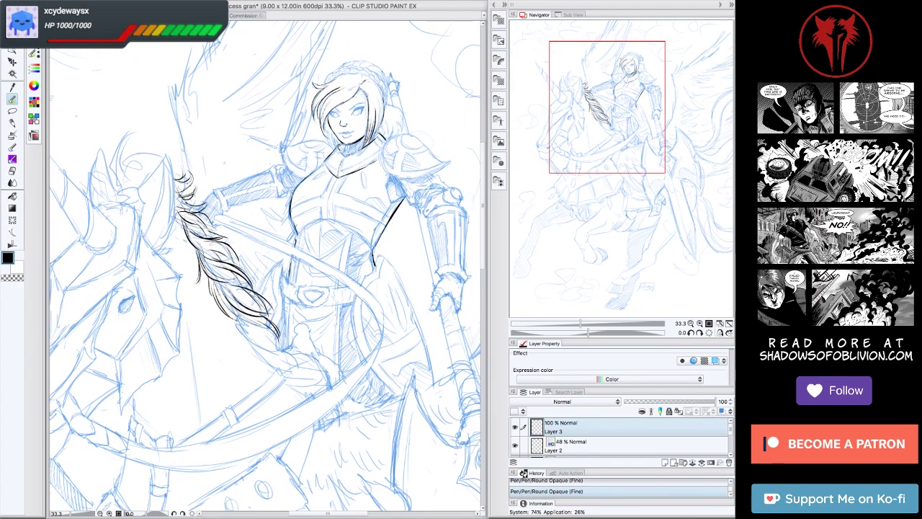
{"action": "mouse_move", "coordinate": [258, 323]}
{"action": "left_mouse_down"}
{"action": "mouse_move", "coordinate": [283, 357]}
{"action": "mouse_move", "coordinate": [267, 352]}
{"action": "left_mouse_up"}
{"action": "left_click_drag", "start_coordinate": [274, 289], "coordinate": [248, 291]}
{"action": "left_click_drag", "start_coordinate": [259, 355], "coordinate": [302, 391]}
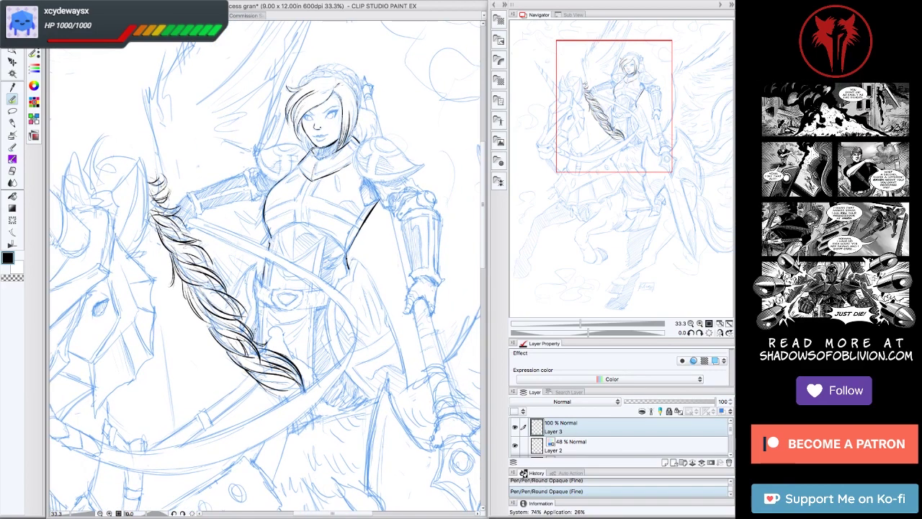
{"action": "left_click_drag", "start_coordinate": [219, 348], "coordinate": [237, 375]}
Ink both of the unicorn's ears and the top edges of its armoured headplate.
{"action": "left_click_drag", "start_coordinate": [260, 288], "coordinate": [360, 274]}
{"action": "left_click_drag", "start_coordinate": [259, 173], "coordinate": [280, 261]}
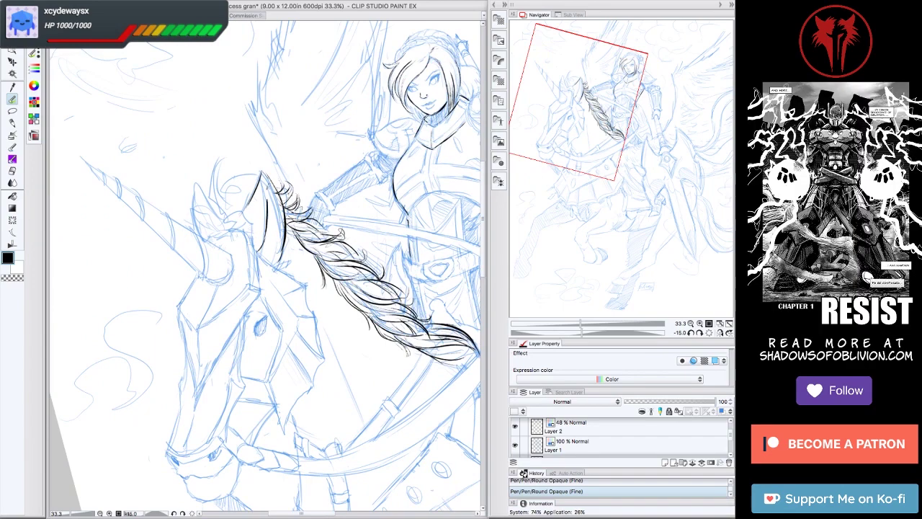
{"action": "mouse_move", "coordinate": [197, 188]}
{"action": "left_mouse_down"}
{"action": "mouse_move", "coordinate": [211, 218]}
{"action": "mouse_move", "coordinate": [235, 230]}
{"action": "left_mouse_up"}
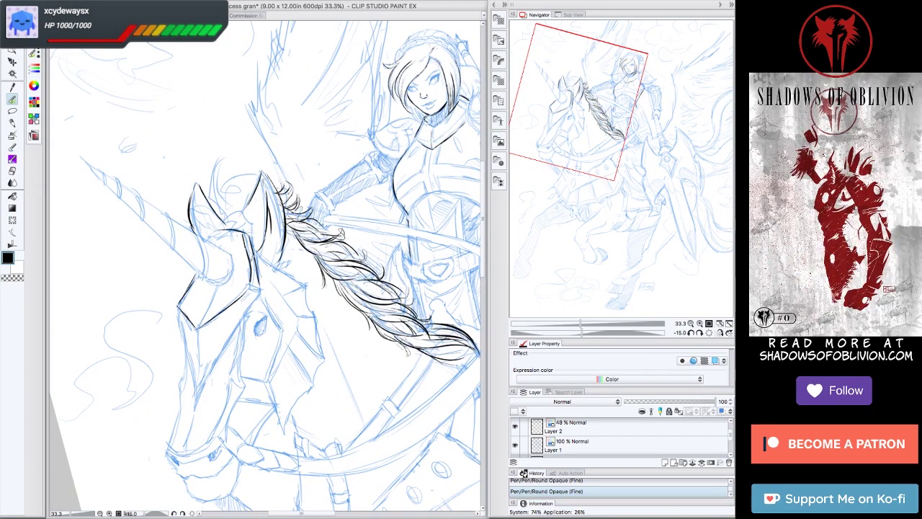
Ink the angular facets of the headplate from the forehead down the unicorn's nose.
{"action": "left_click_drag", "start_coordinate": [257, 294], "coordinate": [196, 408]}
{"action": "left_click_drag", "start_coordinate": [177, 308], "coordinate": [196, 399]}
{"action": "left_click_drag", "start_coordinate": [197, 330], "coordinate": [197, 407]}
{"action": "mouse_move", "coordinate": [209, 293]}
{"action": "left_mouse_down"}
{"action": "mouse_move", "coordinate": [196, 328]}
{"action": "mouse_move", "coordinate": [253, 245]}
{"action": "mouse_move", "coordinate": [196, 297]}
{"action": "left_mouse_up"}
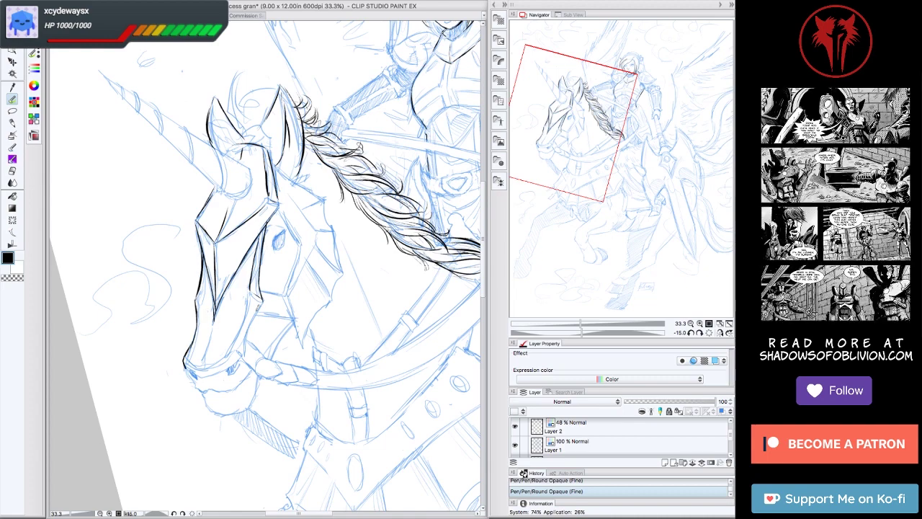
Ink the headplate's curved rim above the nostrils and its edge along the side of the muzzle.
{"action": "key", "text": "asciicircum"}
{"action": "key", "text": "minus"}
{"action": "key", "text": "minus"}
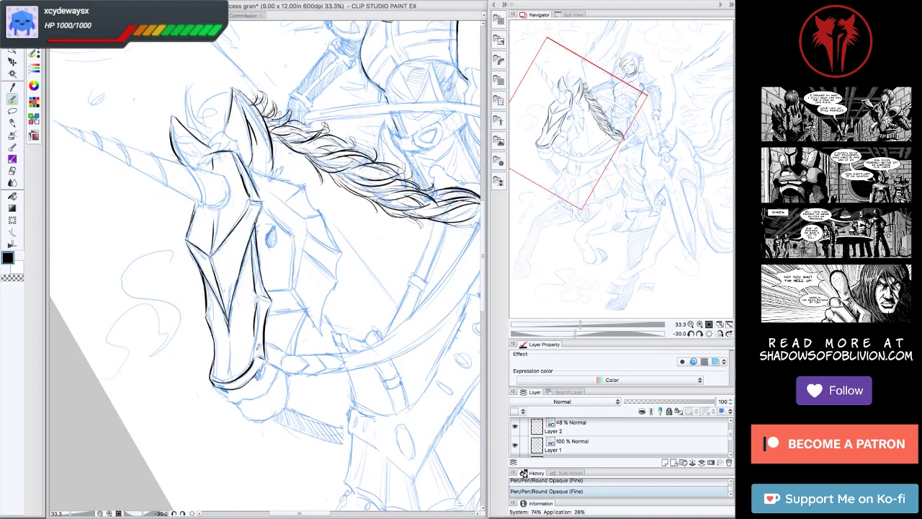
{"action": "left_click_drag", "start_coordinate": [261, 318], "coordinate": [253, 356]}
{"action": "left_click_drag", "start_coordinate": [226, 272], "coordinate": [202, 322]}
{"action": "key", "text": "at"}
{"action": "key", "text": "ctrl+minus"}
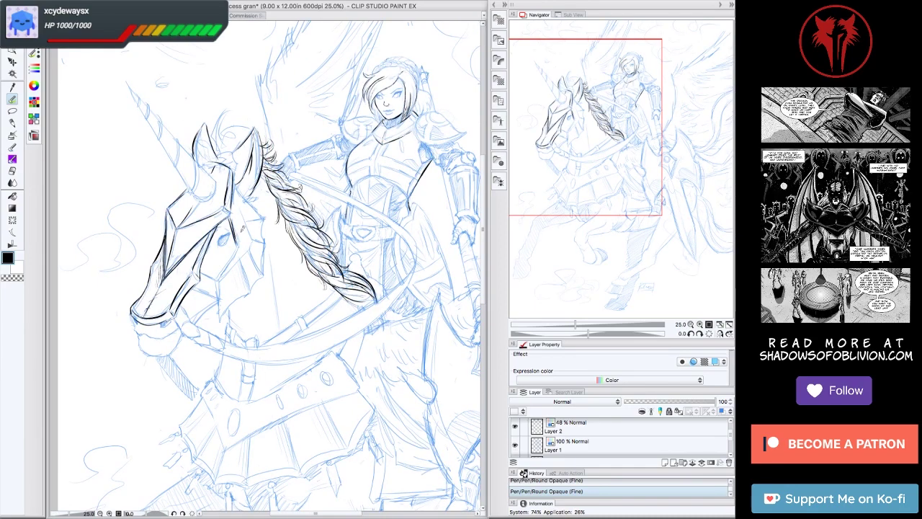
Ink the jagged, pointed edges of the headplate's cheek section behind the unicorn's eye.
{"action": "key", "text": "ctrl+plus"}
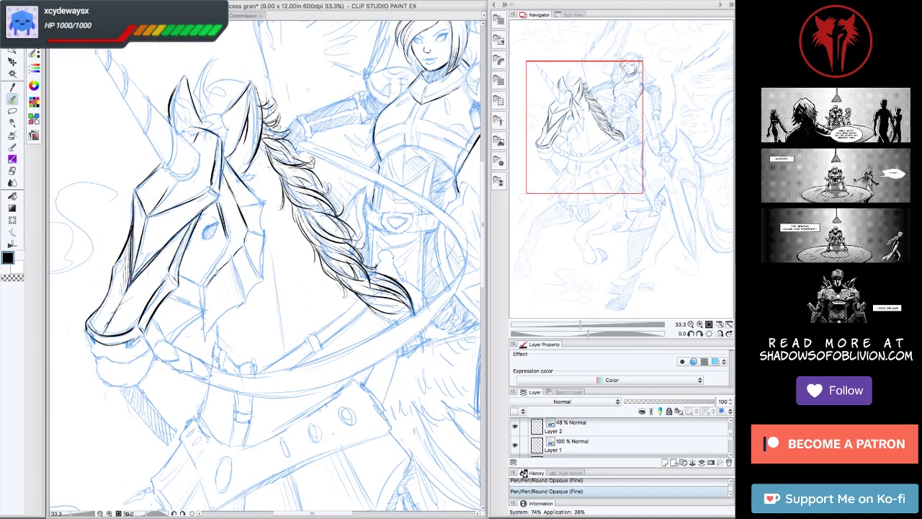
{"action": "left_click_drag", "start_coordinate": [248, 229], "coordinate": [260, 272]}
{"action": "left_click_drag", "start_coordinate": [203, 302], "coordinate": [246, 346]}
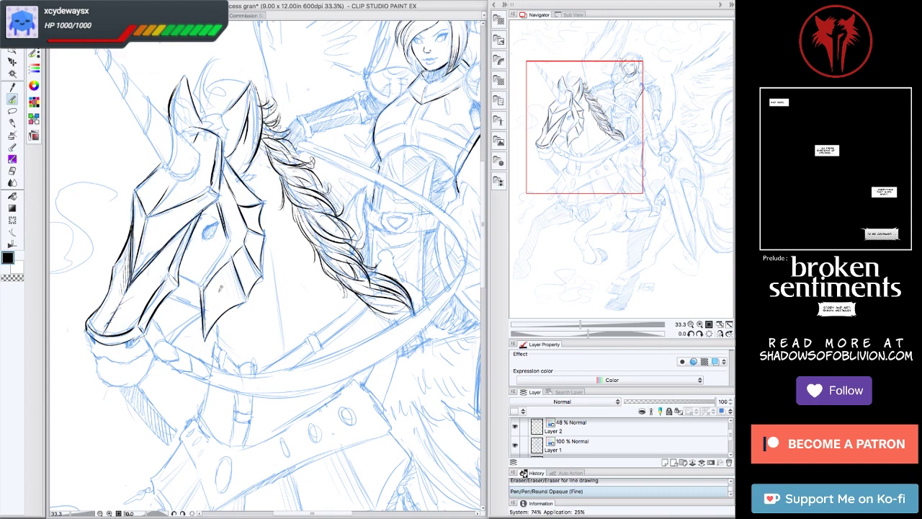
Ink the headplate's eye opening, with heavy black along its upper and front edges.
{"action": "key", "text": "minus"}
{"action": "key", "text": "minus"}
{"action": "left_click_drag", "start_coordinate": [297, 210], "coordinate": [309, 258]}
{"action": "key", "text": "at"}
{"action": "left_click_drag", "start_coordinate": [204, 197], "coordinate": [218, 232]}
{"action": "mouse_move", "coordinate": [180, 213]}
{"action": "left_mouse_down"}
{"action": "mouse_move", "coordinate": [203, 276]}
{"action": "mouse_move", "coordinate": [188, 278]}
{"action": "left_mouse_up"}
{"action": "left_click_drag", "start_coordinate": [205, 206], "coordinate": [219, 211]}
{"action": "left_click_drag", "start_coordinate": [184, 242], "coordinate": [190, 249]}
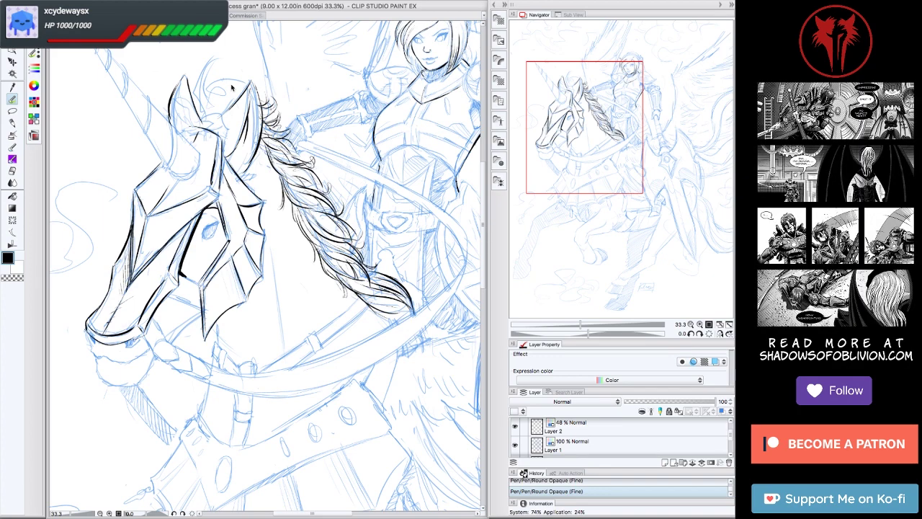
{"action": "left_click_drag", "start_coordinate": [209, 198], "coordinate": [219, 208]}
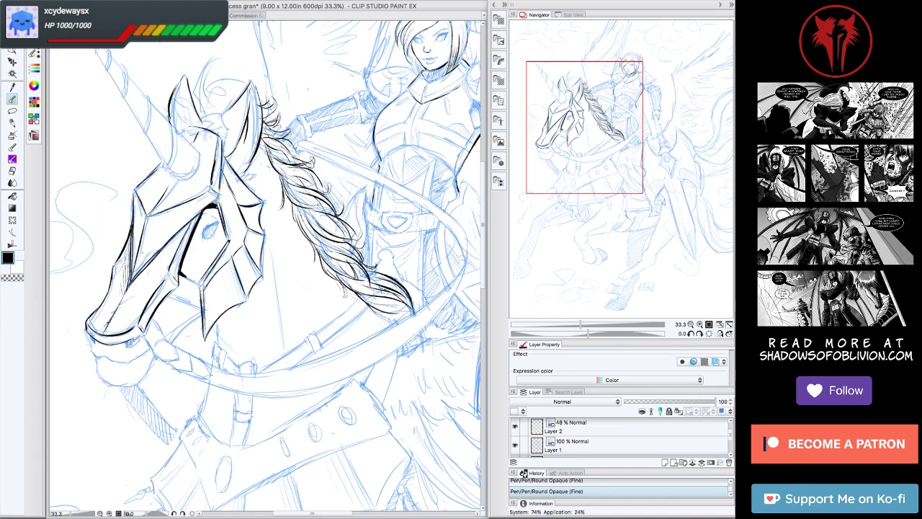
Ink the unicorn's eye and the lower corner of the eye opening, then save the illustration.
{"action": "left_click", "coordinate": [699, 333]}
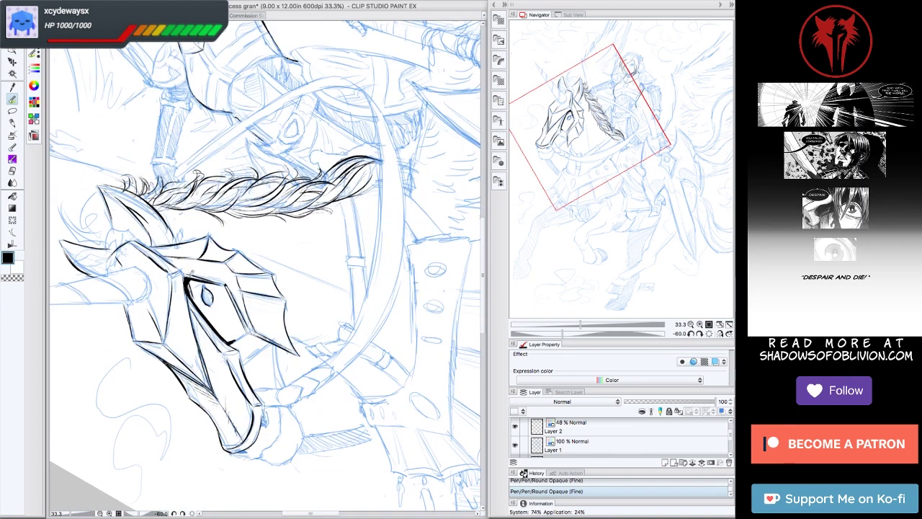
{"action": "left_click", "coordinate": [699, 334]}
{"action": "left_click_drag", "start_coordinate": [201, 229], "coordinate": [166, 272]}
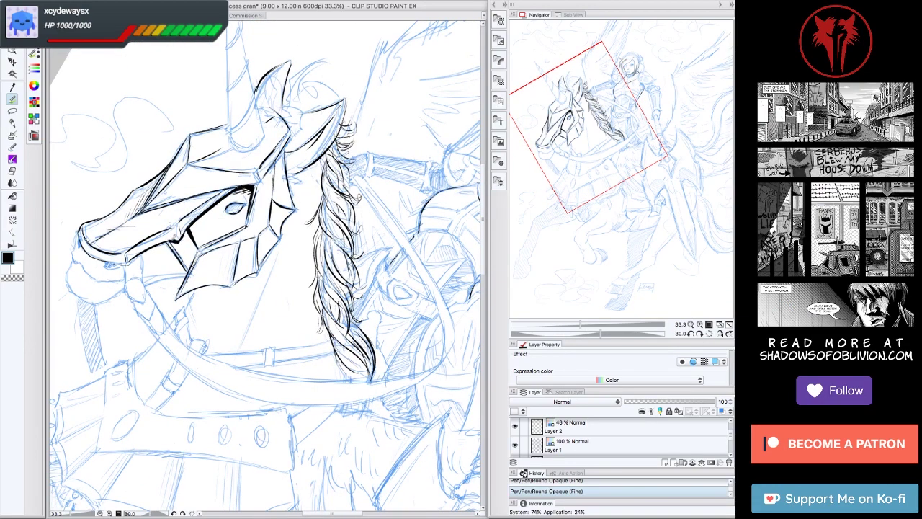
{"action": "key", "text": "minus"}
{"action": "key", "text": "minus"}
{"action": "key", "text": "minus"}
{"action": "key", "text": "minus"}
{"action": "key", "text": "minus"}
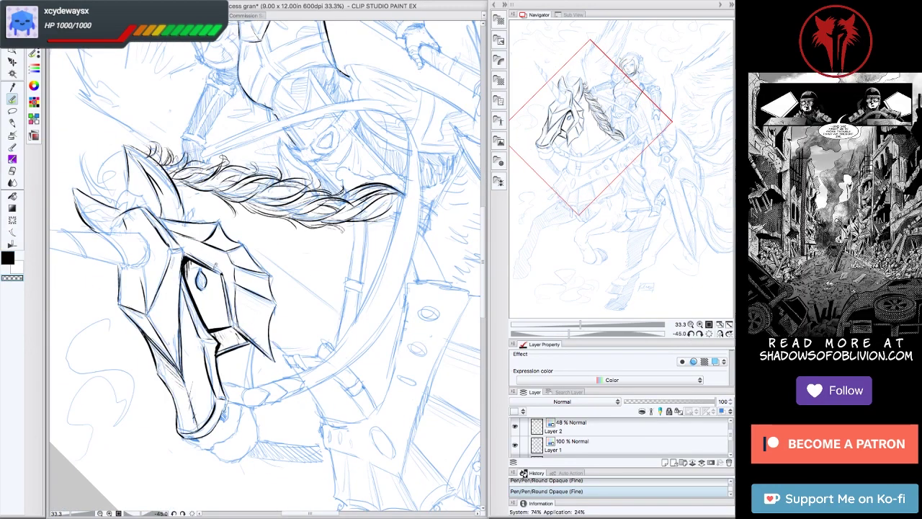
{"action": "key", "text": "ctrl+0"}
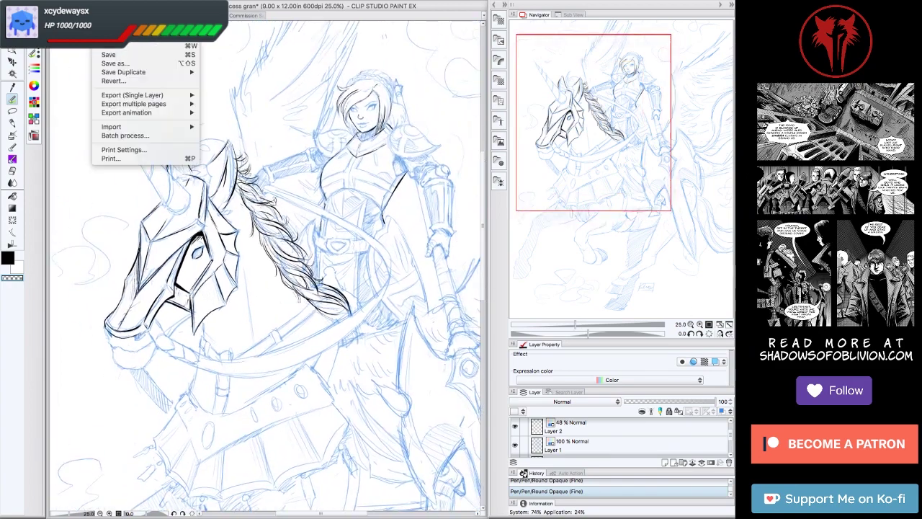
{"action": "key", "text": "ctrl+s"}
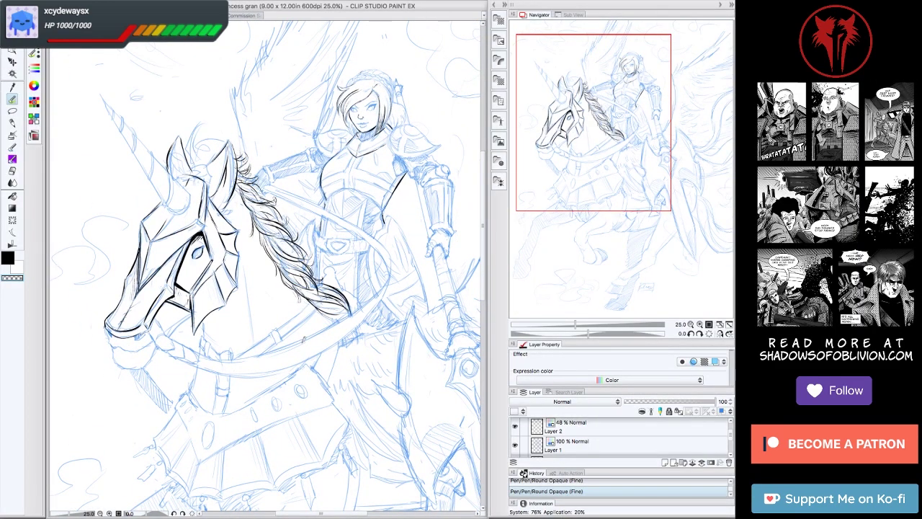
Ink the bridle fitting beside the unicorn's mouth and the horn's base and outline, cleaning up with the eraser.
{"action": "left_click_drag", "start_coordinate": [274, 274], "coordinate": [303, 268]}
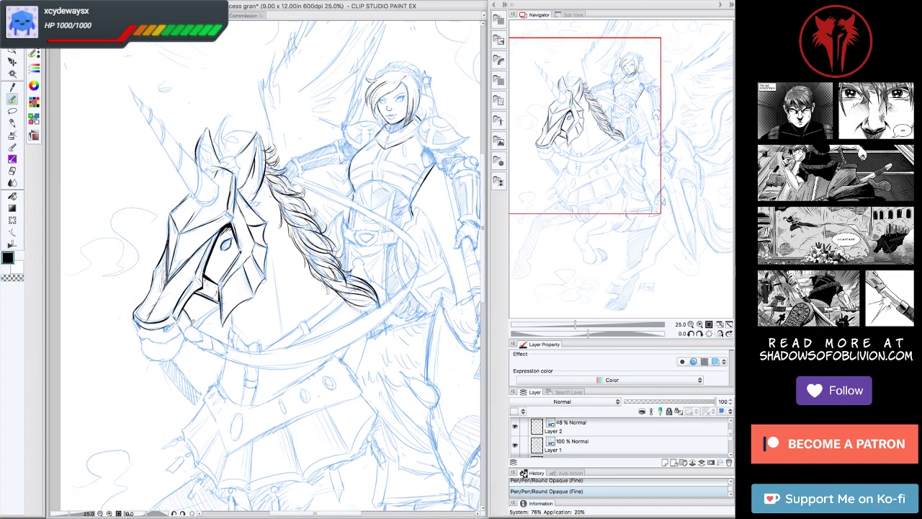
{"action": "scroll", "coordinate": [274, 266], "scroll_direction": "up", "scroll_amount": 1}
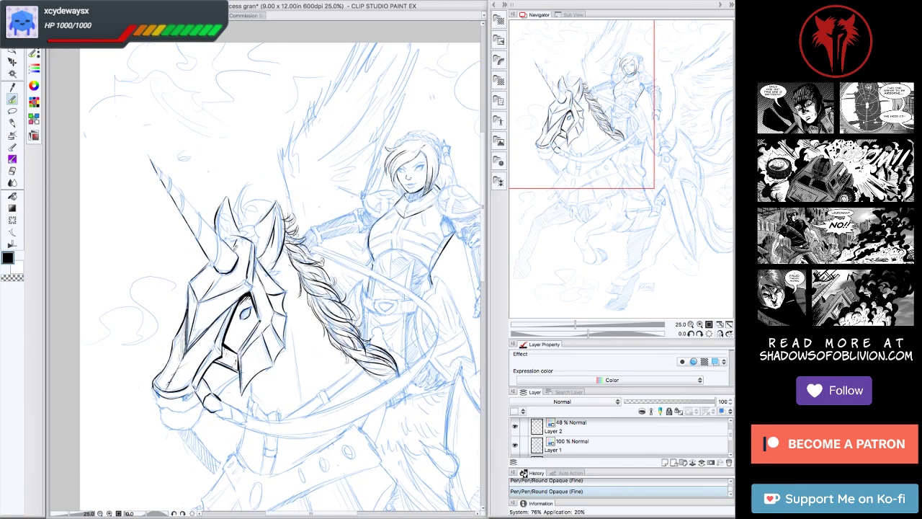
{"action": "left_click_drag", "start_coordinate": [166, 173], "coordinate": [202, 167]}
{"action": "key", "text": "e"}
{"action": "mouse_move", "coordinate": [252, 224]}
{"action": "left_mouse_down"}
{"action": "mouse_move", "coordinate": [252, 259]}
{"action": "mouse_move", "coordinate": [257, 238]}
{"action": "left_mouse_up"}
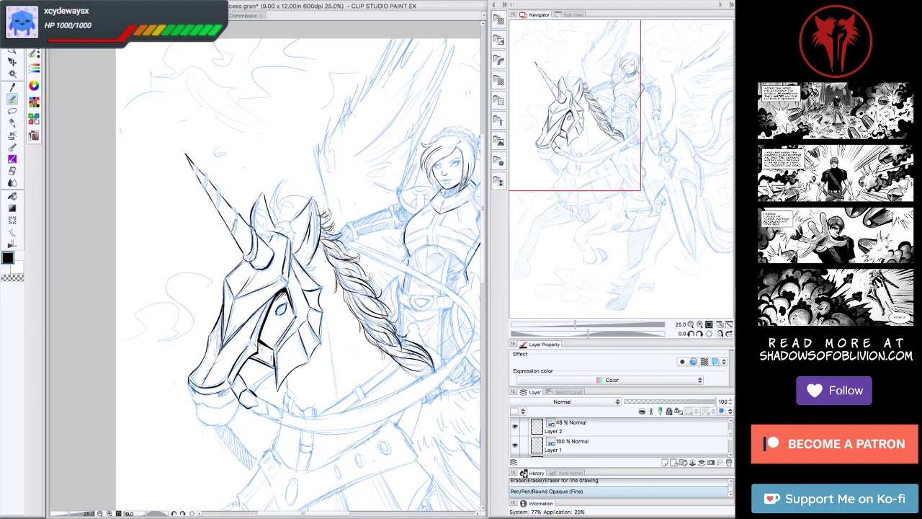
Ink the spiral grooves along the unicorn's horn from base to tip.
{"action": "left_click_drag", "start_coordinate": [234, 208], "coordinate": [238, 232]}
{"action": "left_click_drag", "start_coordinate": [216, 193], "coordinate": [201, 169]}
{"action": "left_click_drag", "start_coordinate": [202, 177], "coordinate": [193, 166]}
{"action": "left_click_drag", "start_coordinate": [242, 224], "coordinate": [235, 234]}
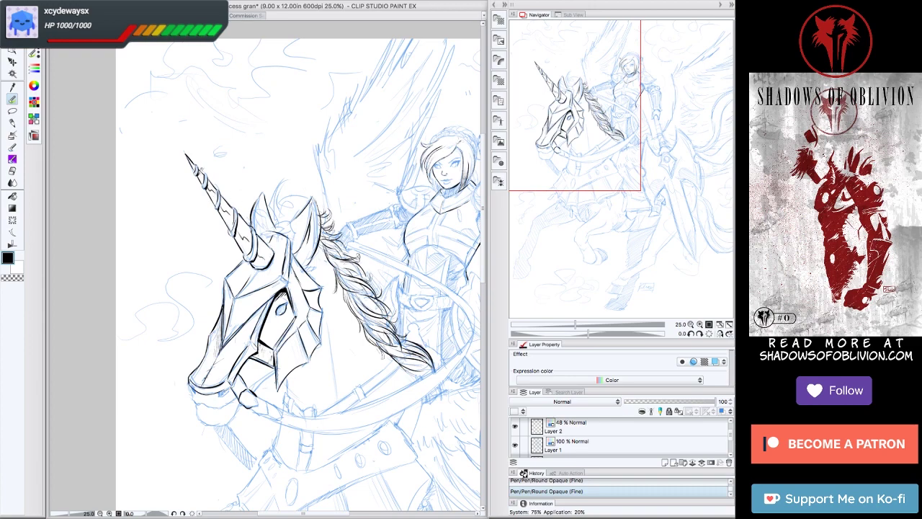
Hatch shading along the unicorn's horn and headplate, and blacken the recess in the headplate just below the horn.
{"action": "scroll", "coordinate": [229, 176], "scroll_direction": "down", "scroll_amount": 1}
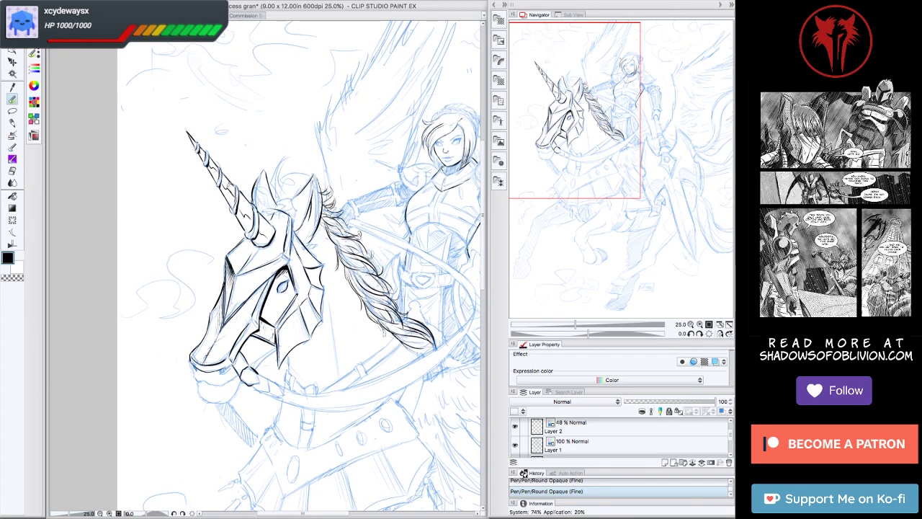
{"action": "key", "text": "minus"}
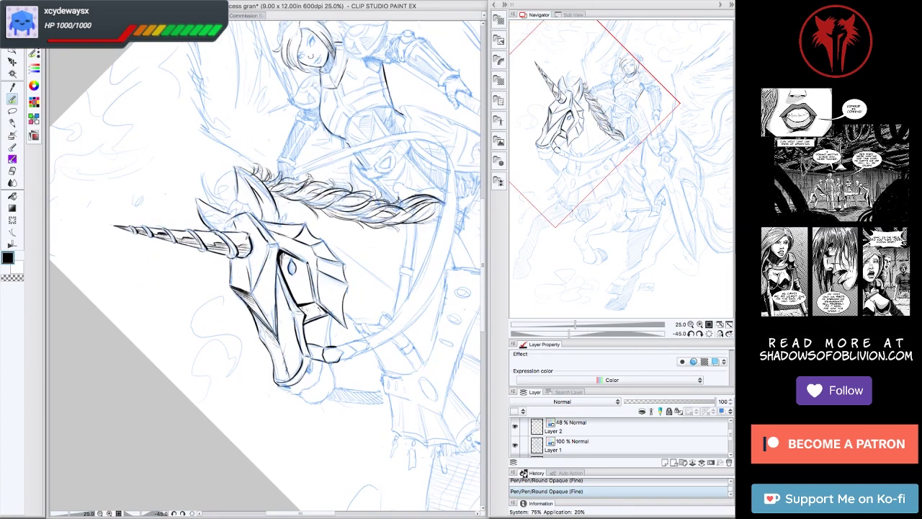
{"action": "key", "text": "equal"}
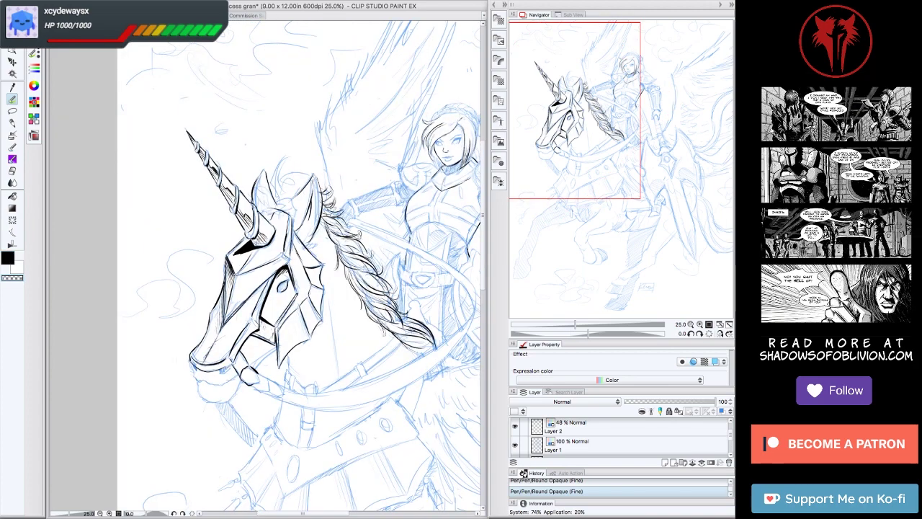
Ink the curling mane tuft between the unicorn's ears and the strands behind the rear ear.
{"action": "scroll", "coordinate": [266, 267], "scroll_direction": "down", "scroll_amount": 2}
{"action": "mouse_move", "coordinate": [225, 84]}
{"action": "left_mouse_down"}
{"action": "mouse_move", "coordinate": [226, 128]}
{"action": "mouse_move", "coordinate": [248, 132]}
{"action": "mouse_move", "coordinate": [273, 93]}
{"action": "mouse_move", "coordinate": [288, 117]}
{"action": "left_mouse_up"}
{"action": "left_click_drag", "start_coordinate": [285, 104], "coordinate": [295, 130]}
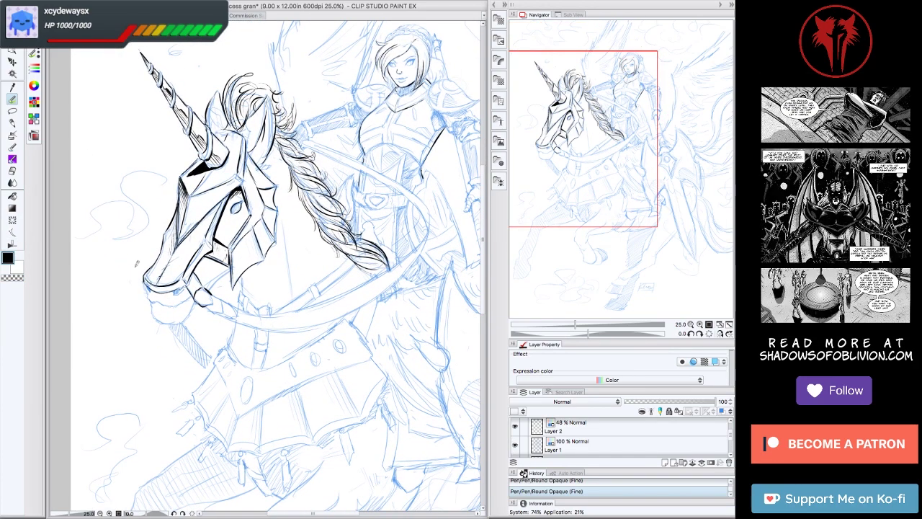
Ink the unicorn's muzzle, including the mouth, lower lip, chin and dark nostrils.
{"action": "left_click_drag", "start_coordinate": [173, 264], "coordinate": [178, 272]}
{"action": "left_click_drag", "start_coordinate": [153, 318], "coordinate": [182, 323]}
{"action": "key", "text": "Tab"}
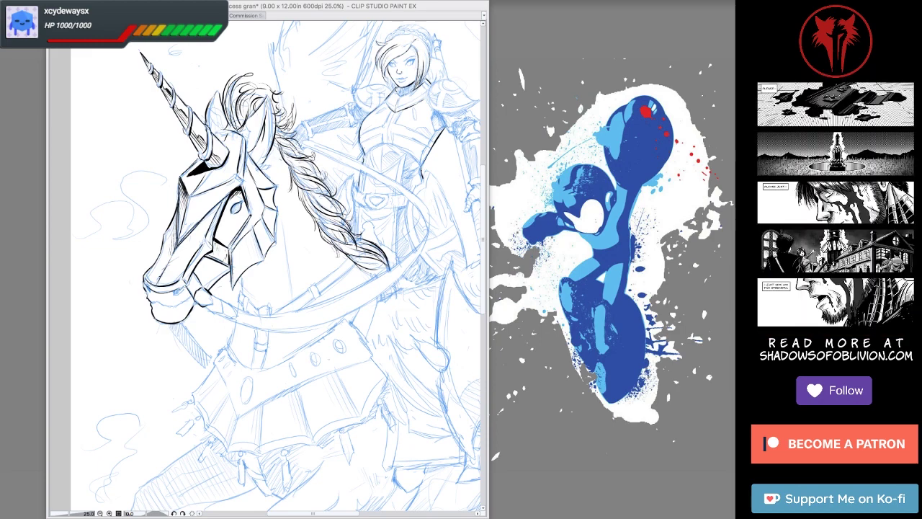
{"action": "key", "text": "Tab"}
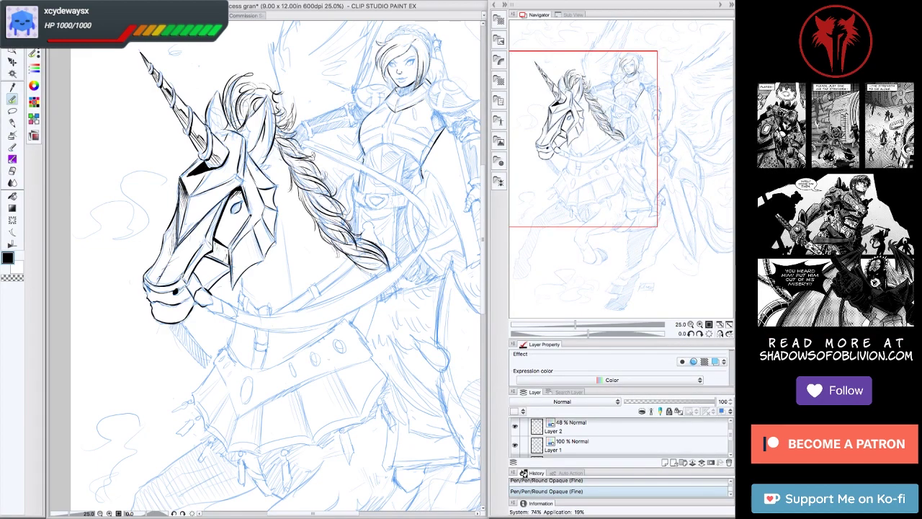
{"action": "left_click_drag", "start_coordinate": [152, 289], "coordinate": [145, 301]}
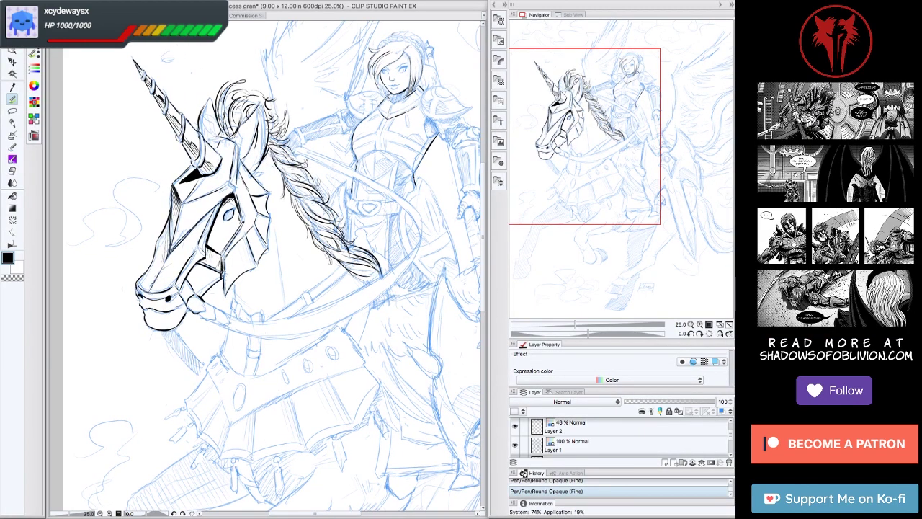
Strengthen the lines around the headplate's lower opening and hatch the pointed lower cheek plate.
{"action": "key", "text": "minus"}
{"action": "key", "text": "minus"}
{"action": "key", "text": "minus"}
{"action": "key", "text": "minus"}
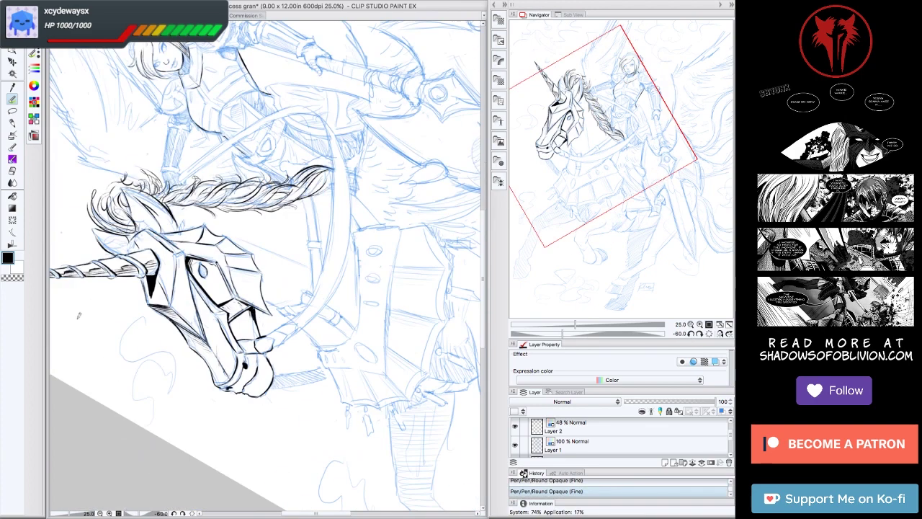
{"action": "key", "text": "at"}
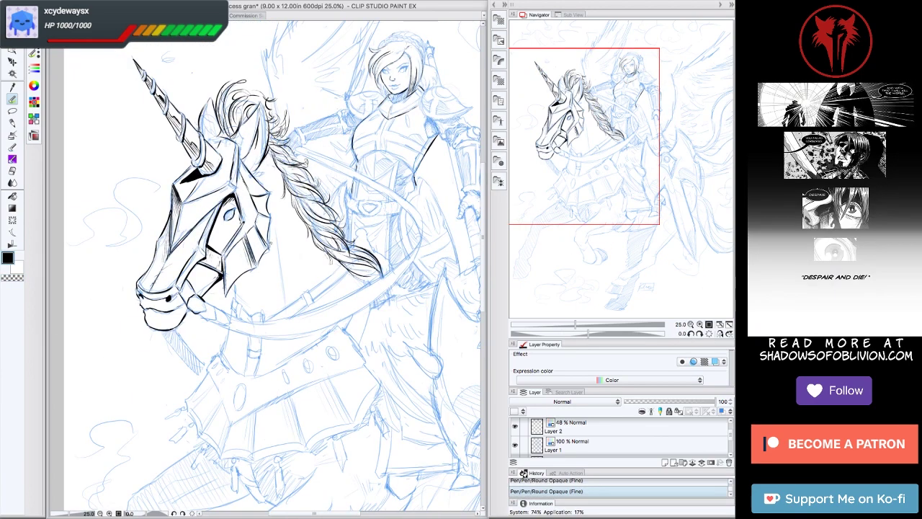
{"action": "key", "text": "asciicircum"}
{"action": "key", "text": "asciicircum"}
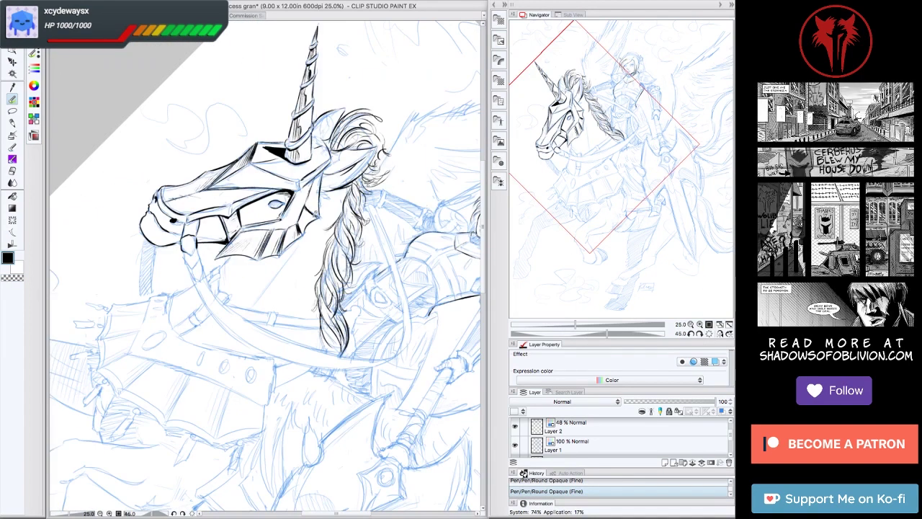
Add black shading strokes to the rear spikes and folds of the cheek plate.
{"action": "key", "text": "minus"}
{"action": "key", "text": "minus"}
{"action": "key", "text": "minus"}
{"action": "key", "text": "minus"}
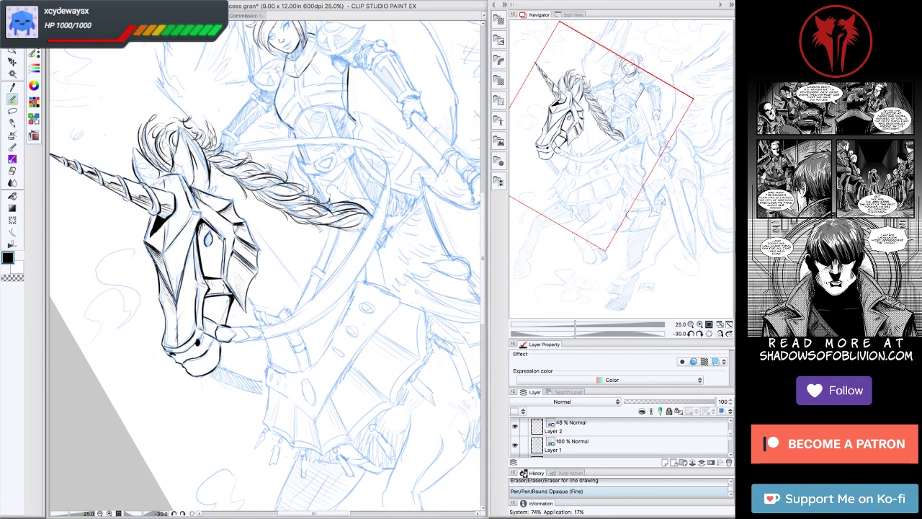
{"action": "key", "text": "at"}
{"action": "key", "text": "ctrl+0"}
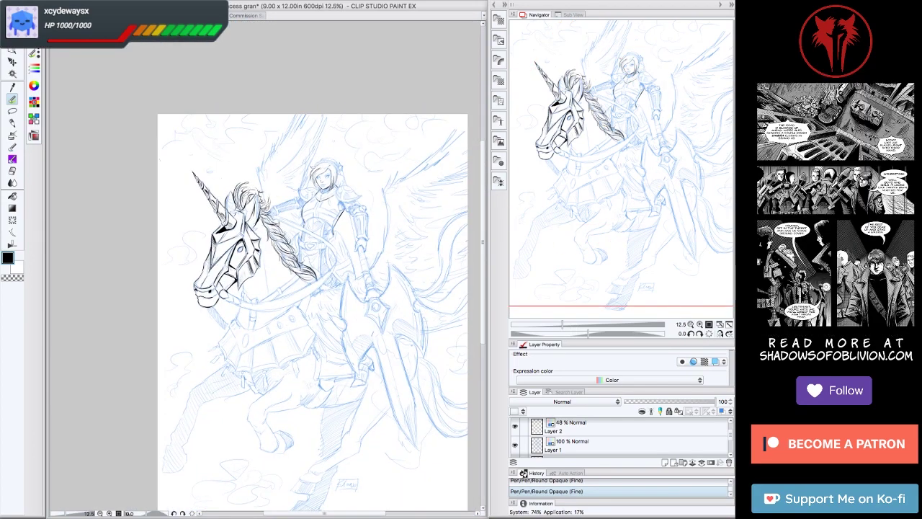
Ink the unicorn's neck contour lines and the twisted section of the rein beside its mouth.
{"action": "key", "text": "Tab"}
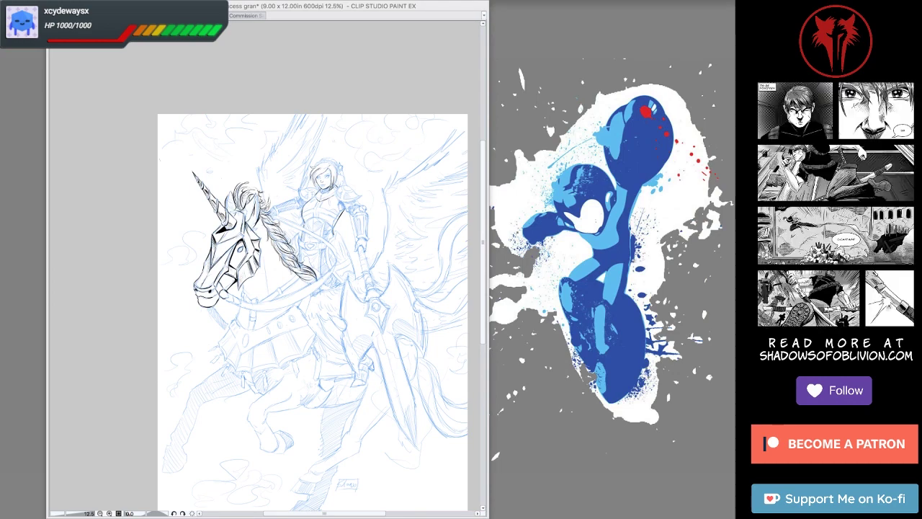
{"action": "key", "text": "Tab"}
{"action": "key", "text": "ctrl+plus"}
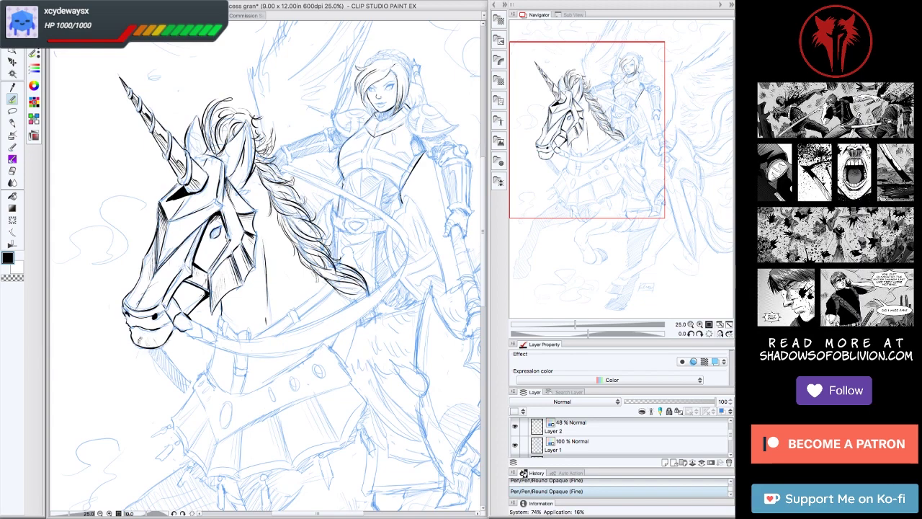
{"action": "key", "text": "asciicircum"}
{"action": "key", "text": "asciicircum"}
{"action": "key", "text": "asciicircum"}
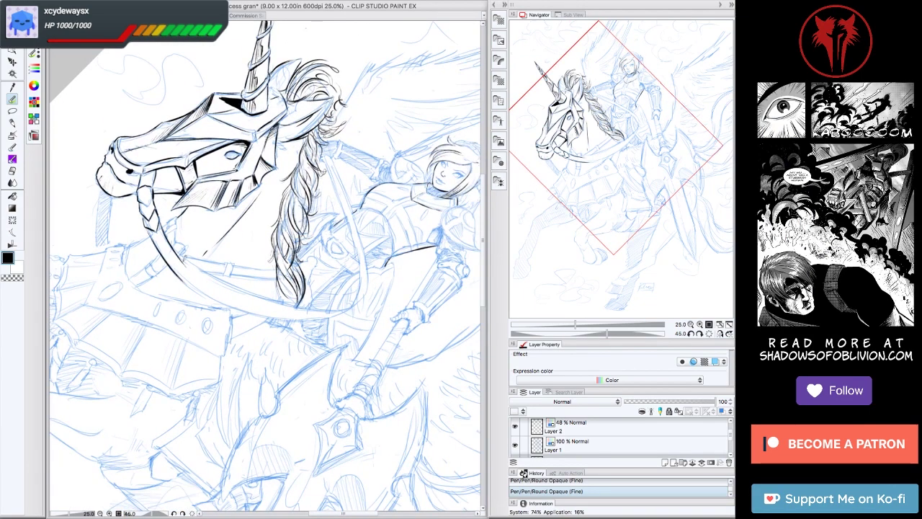
Ink the curving rein below the jaw and the buckled neck strap running down from the braid's end.
{"action": "key", "text": "minus"}
{"action": "key", "text": "minus"}
{"action": "key", "text": "minus"}
{"action": "key", "text": "minus"}
{"action": "key", "text": "minus"}
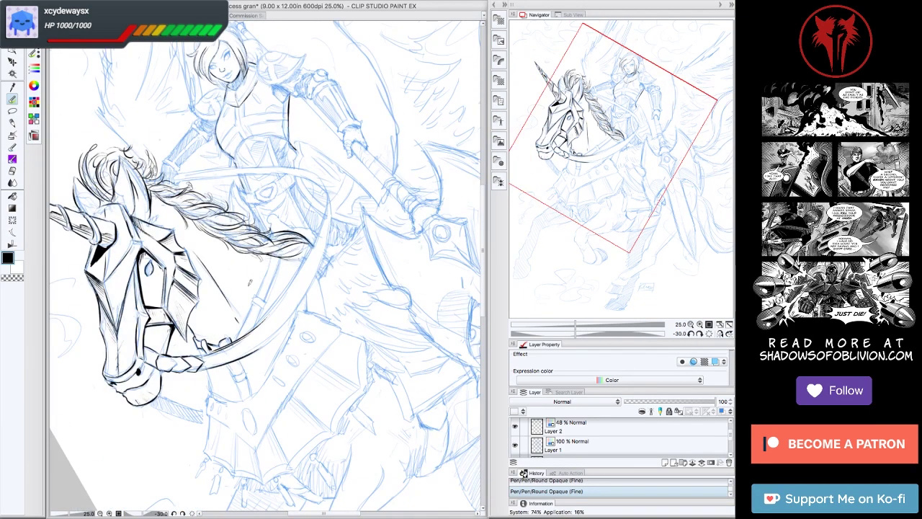
{"action": "key", "text": "minus"}
{"action": "key", "text": "minus"}
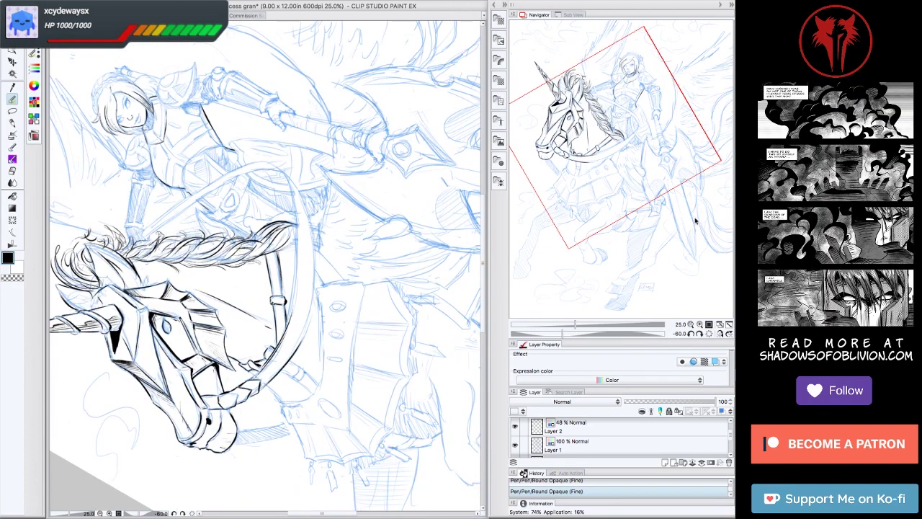
Ink the short strap hanging below the rein and fill the shadow under the cheek plate with black.
{"action": "key", "text": "asciicircum"}
{"action": "key", "text": "asciicircum"}
{"action": "key", "text": "asciicircum"}
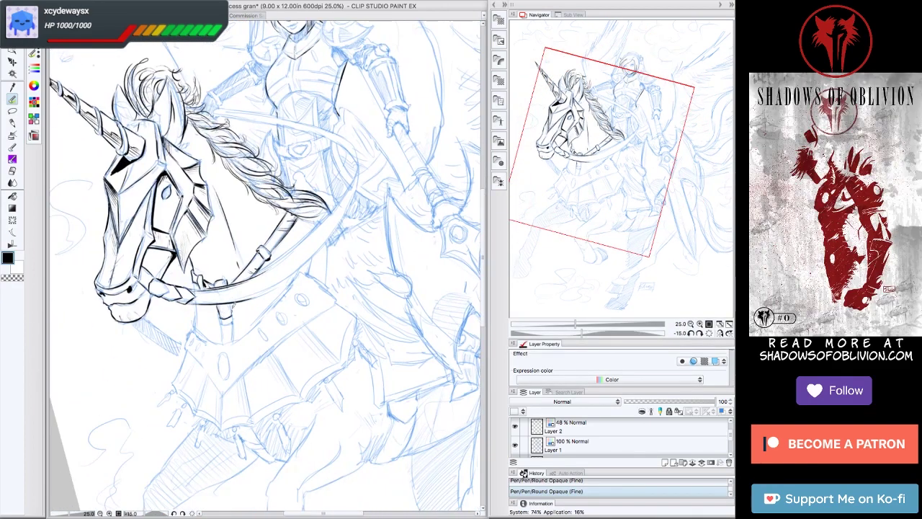
{"action": "key", "text": "asciicircum"}
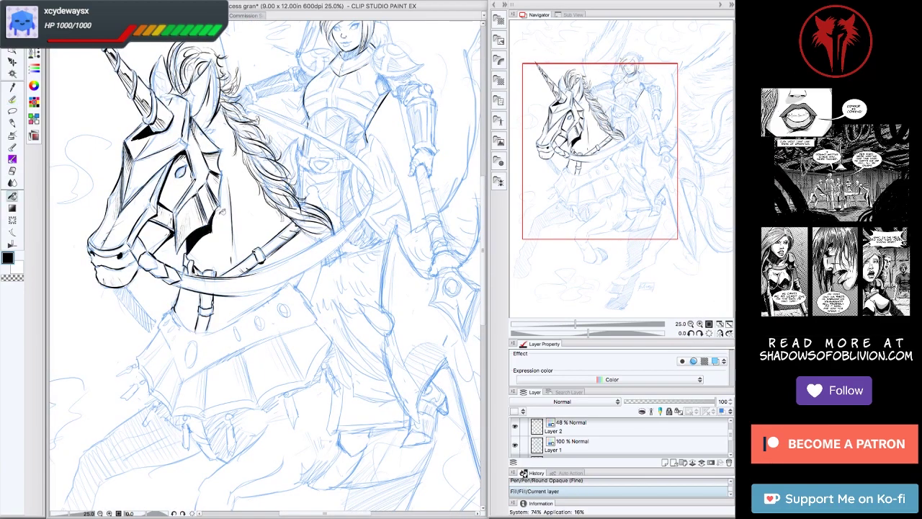
{"action": "key", "text": "ctrl+plus"}
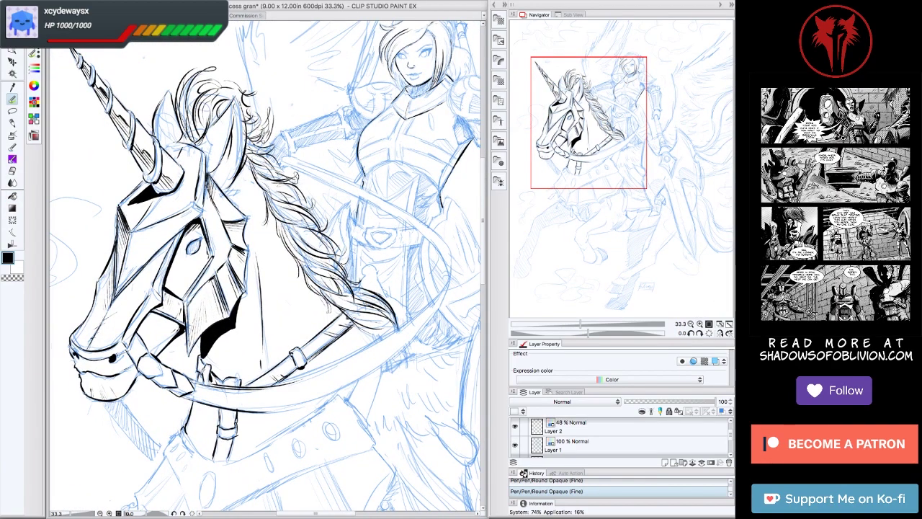
Ink the outline of the armoured collar band around the unicorn's chest, from its upper curve to its lower point.
{"action": "key", "text": "minus"}
{"action": "key", "text": "minus"}
{"action": "key", "text": "minus"}
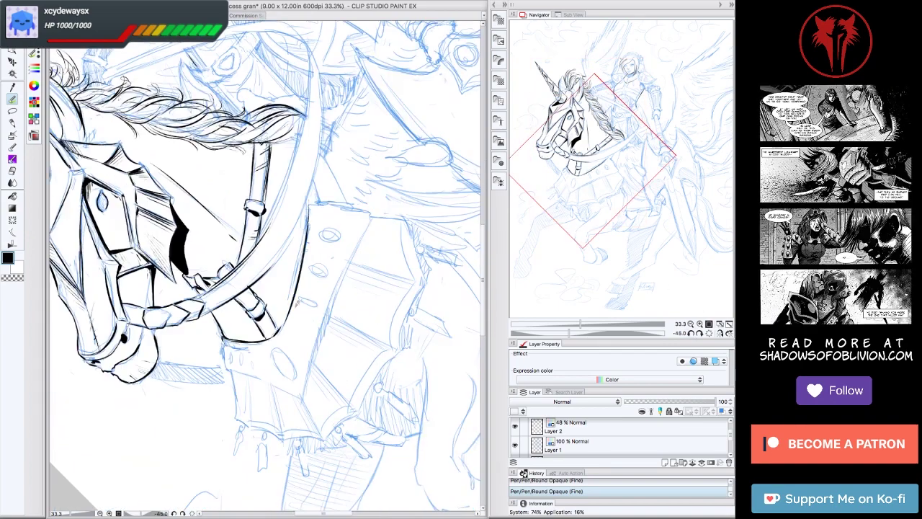
{"action": "key", "text": "asciicircum"}
{"action": "key", "text": "asciicircum"}
{"action": "key", "text": "asciicircum"}
{"action": "key", "text": "asciicircum"}
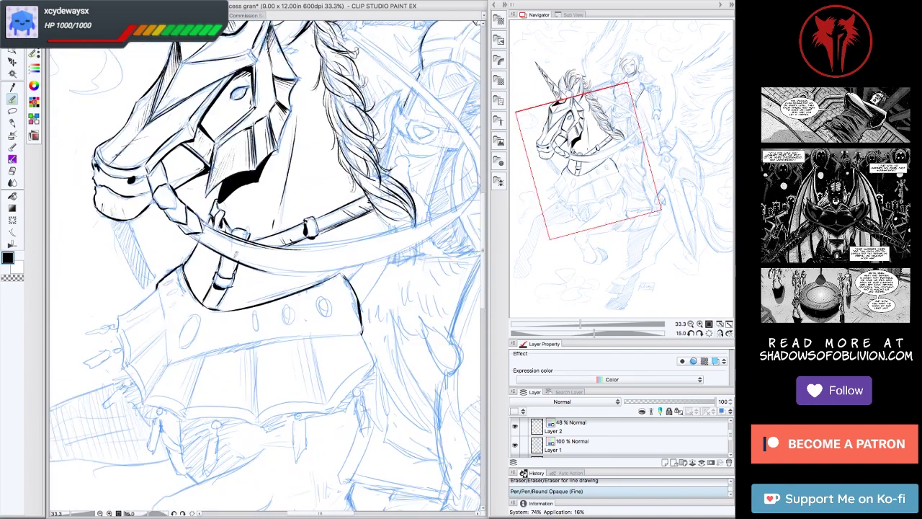
{"action": "left_click_drag", "start_coordinate": [164, 287], "coordinate": [162, 365]}
{"action": "key", "text": "asciicircum"}
{"action": "key", "text": "asciicircum"}
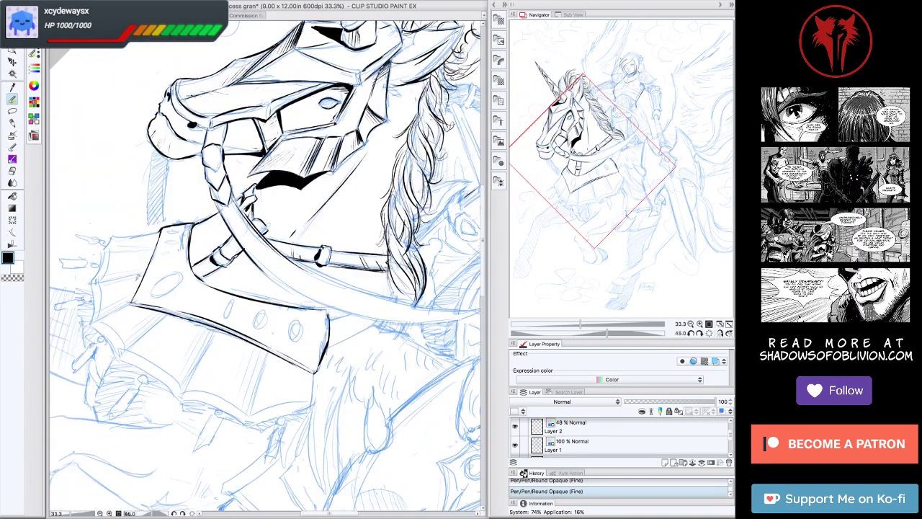
Ink the oval studs along the collar band and the folded corner at its front end.
{"action": "key", "text": "minus"}
{"action": "key", "text": "minus"}
{"action": "key", "text": "minus"}
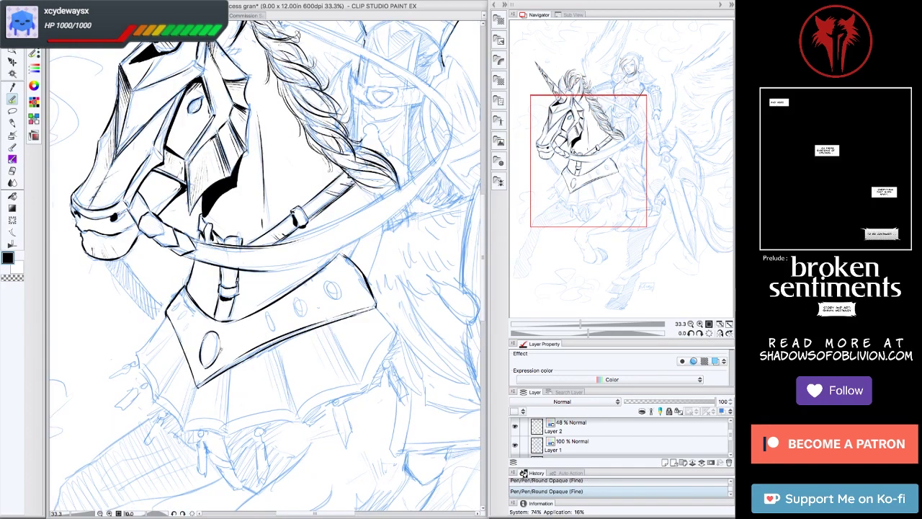
{"action": "left_click_drag", "start_coordinate": [173, 302], "coordinate": [189, 317]}
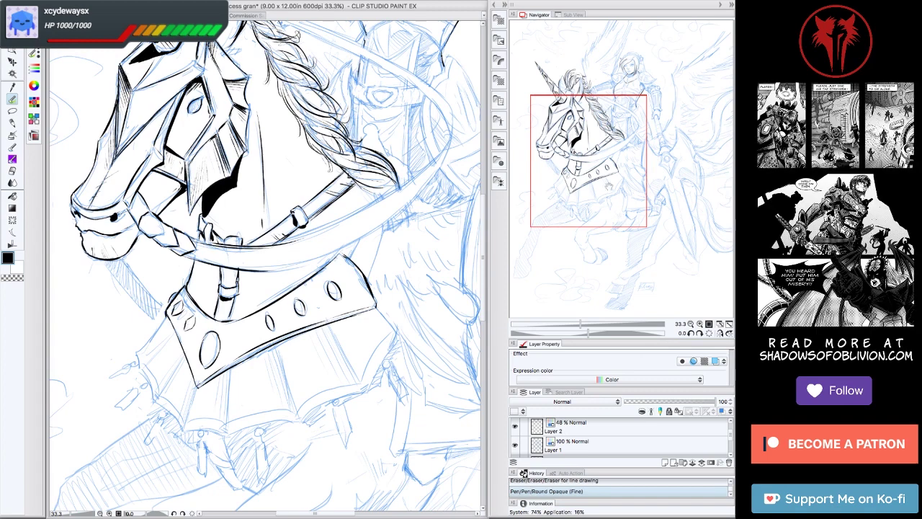
{"action": "scroll", "coordinate": [266, 267], "scroll_direction": "down", "scroll_amount": 1}
{"action": "scroll", "coordinate": [266, 266], "scroll_direction": "up", "scroll_amount": 1}
Ink the edge of the neck behind the collar and add shading to the collar's studs and lower edge.
{"action": "left_click_drag", "start_coordinate": [309, 266], "coordinate": [281, 355]}
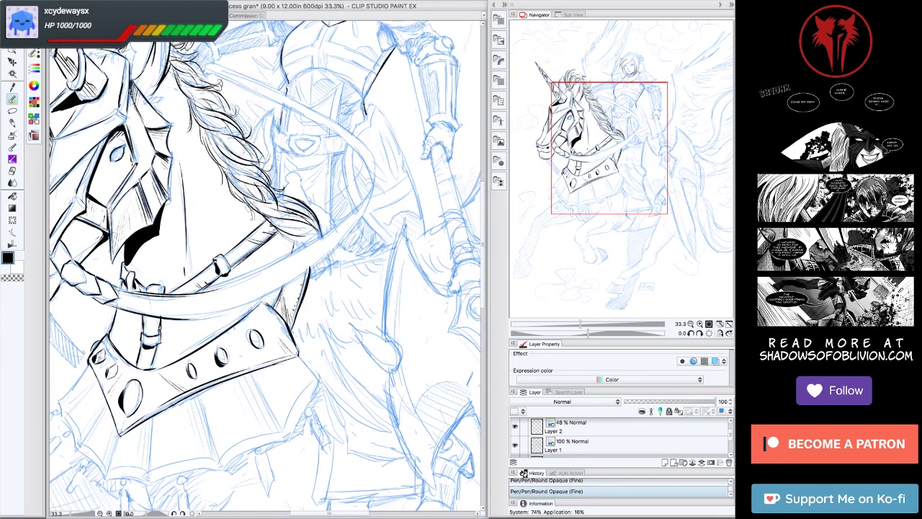
{"action": "left_click_drag", "start_coordinate": [193, 372], "coordinate": [295, 338]}
{"action": "key", "text": "ctrl+minus"}
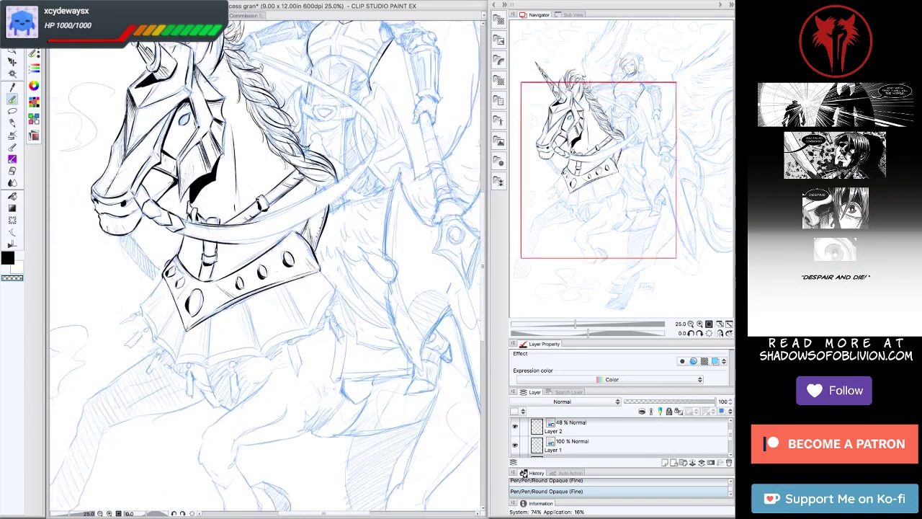
{"action": "key", "text": "e"}
{"action": "left_click_drag", "start_coordinate": [164, 262], "coordinate": [167, 270]}
{"action": "key", "text": "ctrl+z"}
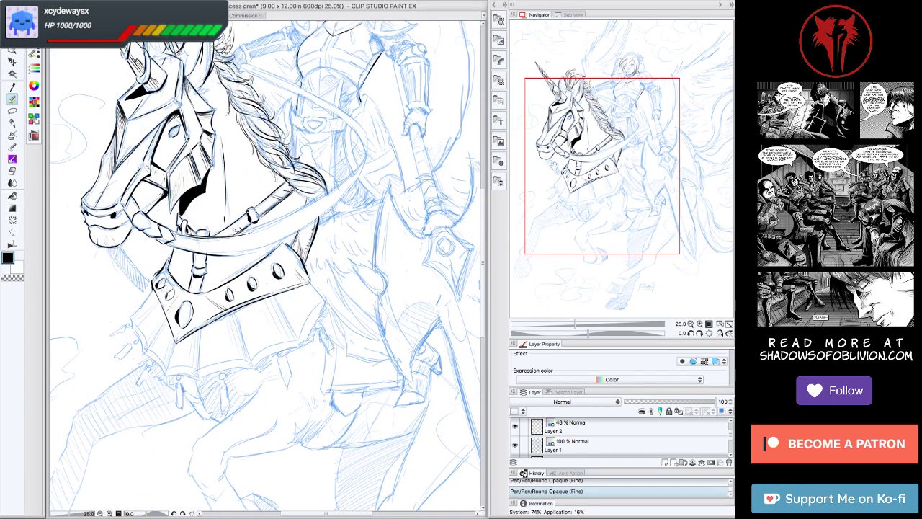
Hide the blue sketch on Layer 1 to review the whole page's inks, and show it again.
{"action": "key", "text": "minus"}
{"action": "key", "text": "minus"}
{"action": "key", "text": "ctrl+0"}
{"action": "left_click", "coordinate": [514, 445]}
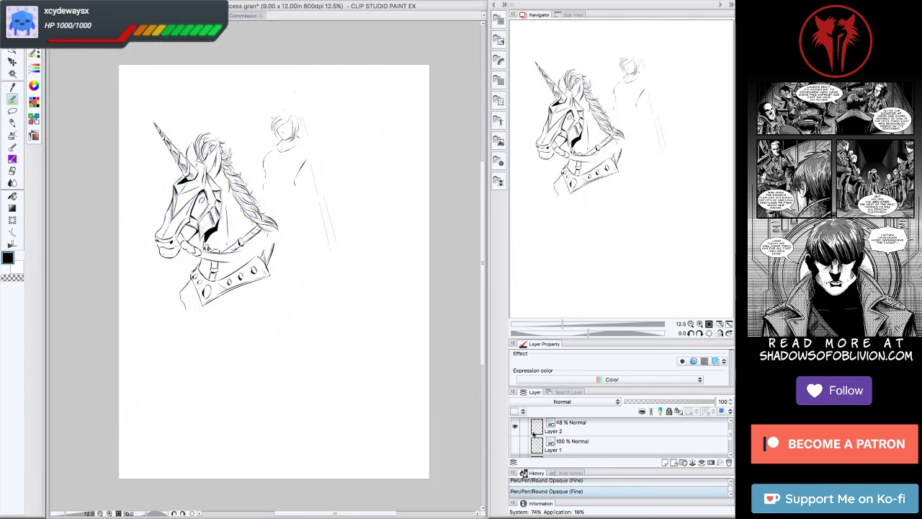
{"action": "left_click", "coordinate": [514, 445]}
Ink the dividing lines between the flared panels hanging below the collar band.
{"action": "key", "text": "ctrl+plus"}
{"action": "key", "text": "ctrl+plus"}
{"action": "left_click_drag", "start_coordinate": [226, 358], "coordinate": [228, 407]}
{"action": "left_click_drag", "start_coordinate": [268, 346], "coordinate": [269, 402]}
{"action": "left_click_drag", "start_coordinate": [317, 324], "coordinate": [310, 377]}
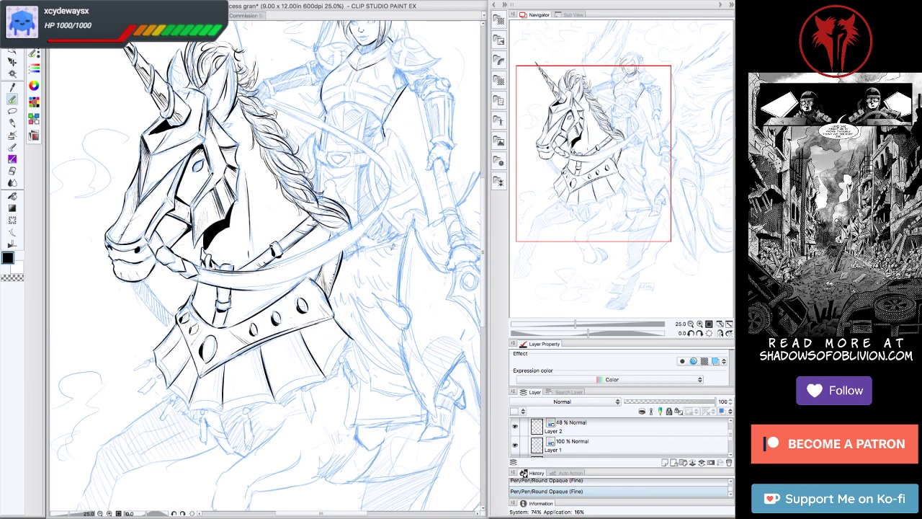
Ink the scalloped lower edge of the flared panels from the front corner to the rear.
{"action": "left_click_drag", "start_coordinate": [289, 288], "coordinate": [328, 275]}
{"action": "mouse_move", "coordinate": [169, 389]}
{"action": "left_mouse_down"}
{"action": "mouse_move", "coordinate": [219, 414]}
{"action": "mouse_move", "coordinate": [281, 400]}
{"action": "left_mouse_up"}
{"action": "left_click_drag", "start_coordinate": [277, 404], "coordinate": [357, 342]}
{"action": "left_click_drag", "start_coordinate": [159, 349], "coordinate": [166, 360]}
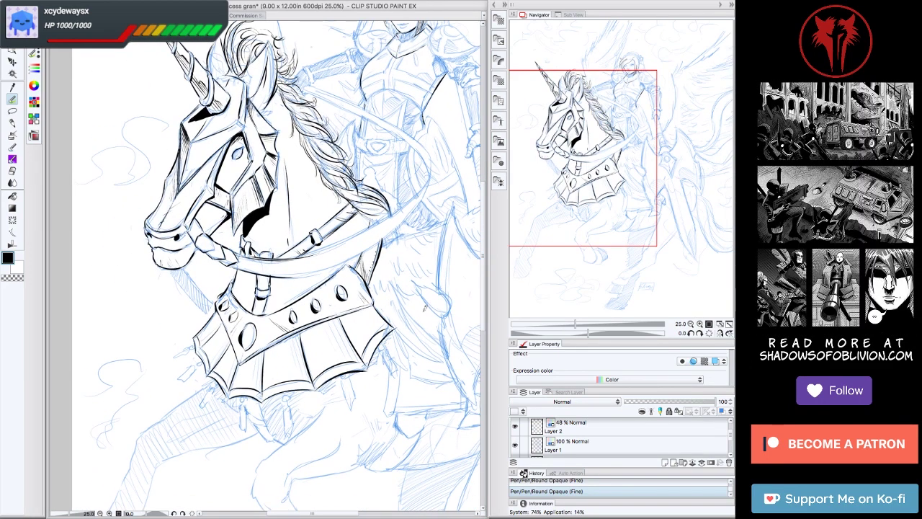
Ink the pointed pendants hanging from the tips of the flared panels and the chest line beneath them.
{"action": "key", "text": "minus"}
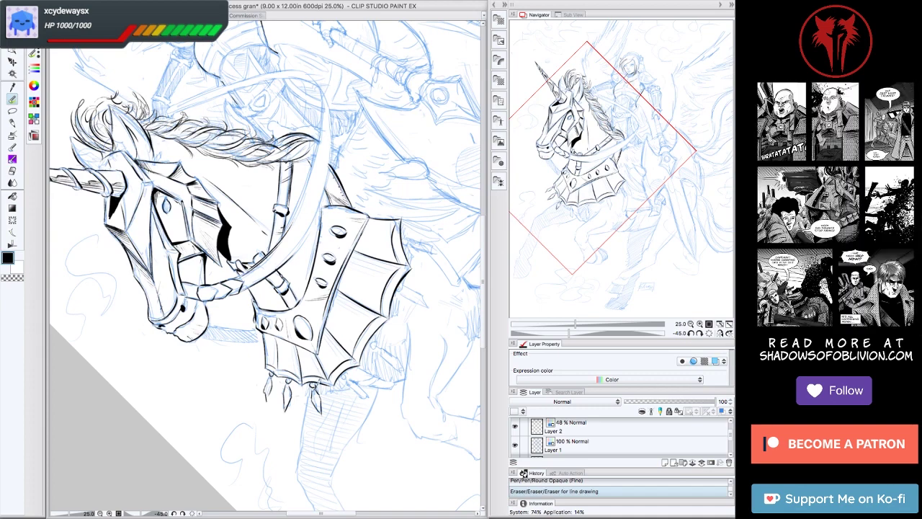
{"action": "key", "text": "asciicircum"}
{"action": "key", "text": "asciicircum"}
{"action": "key", "text": "asciicircum"}
{"action": "left_click_drag", "start_coordinate": [316, 310], "coordinate": [267, 276]}
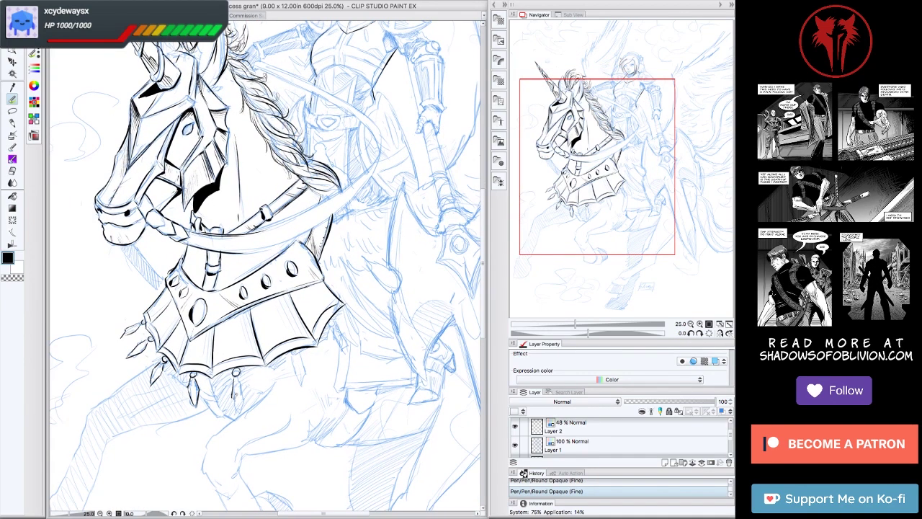
{"action": "mouse_move", "coordinate": [236, 376]}
{"action": "left_mouse_down"}
{"action": "mouse_move", "coordinate": [240, 408]}
{"action": "mouse_move", "coordinate": [227, 420]}
{"action": "left_mouse_up"}
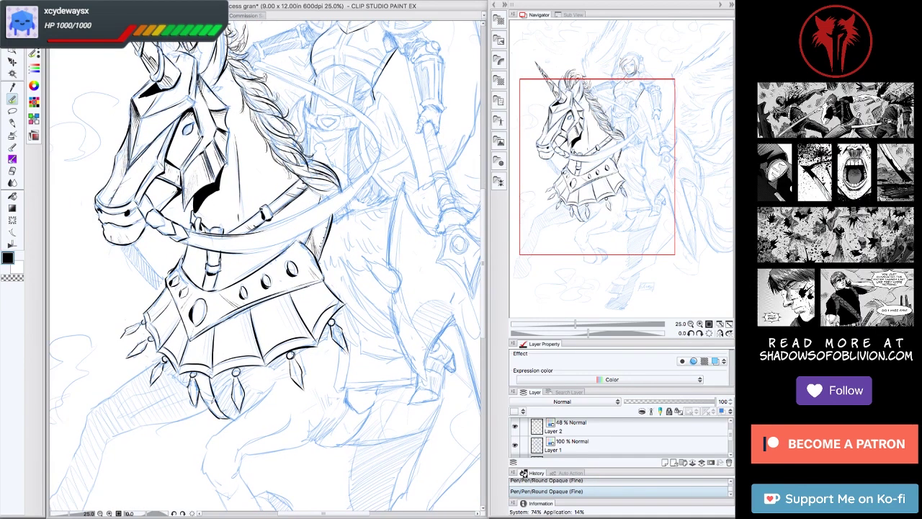
{"action": "key", "text": "ctrl+minus"}
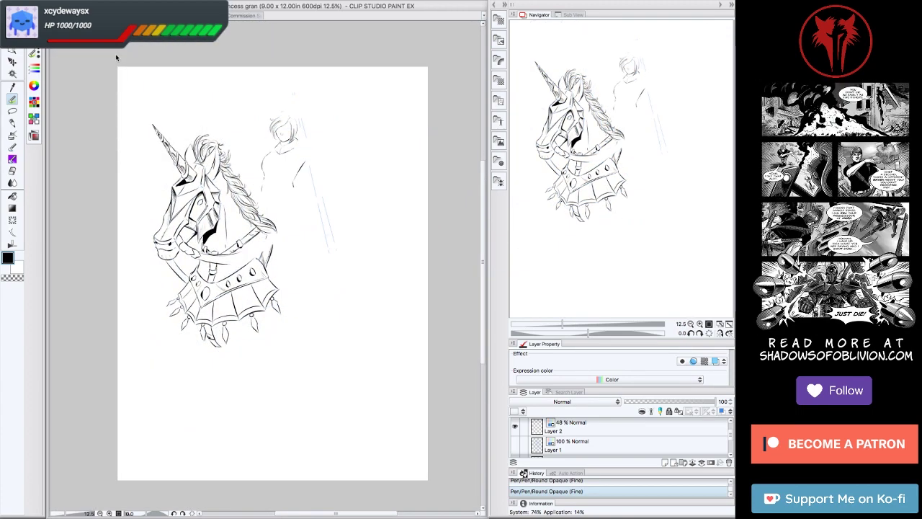
Ink the outline of the unicorn's extended foreleg, from beneath the flared panels down to the hoof.
{"action": "key", "text": "ctrl+plus"}
{"action": "key", "text": "minus"}
{"action": "key", "text": "minus"}
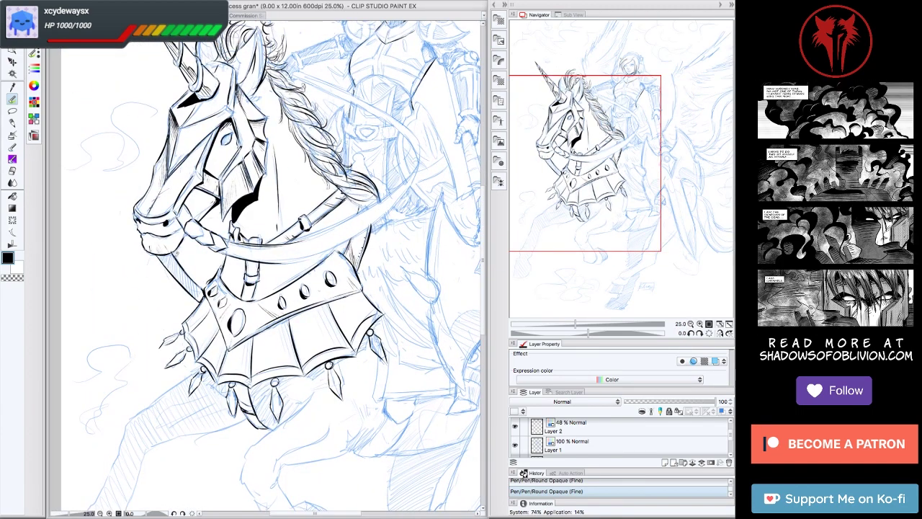
{"action": "mouse_move", "coordinate": [268, 320]}
{"action": "left_mouse_down"}
{"action": "mouse_move", "coordinate": [296, 368]}
{"action": "mouse_move", "coordinate": [252, 223]}
{"action": "left_mouse_up"}
{"action": "mouse_move", "coordinate": [242, 284]}
{"action": "left_mouse_down"}
{"action": "mouse_move", "coordinate": [227, 364]}
{"action": "mouse_move", "coordinate": [258, 409]}
{"action": "left_mouse_up"}
{"action": "left_click_drag", "start_coordinate": [205, 274], "coordinate": [198, 345]}
{"action": "mouse_move", "coordinate": [212, 293]}
{"action": "left_mouse_down"}
{"action": "mouse_move", "coordinate": [211, 389]}
{"action": "mouse_move", "coordinate": [233, 442]}
{"action": "left_mouse_up"}
{"action": "left_click_drag", "start_coordinate": [229, 406], "coordinate": [260, 443]}
{"action": "key", "text": "equal"}
{"action": "key", "text": "equal"}
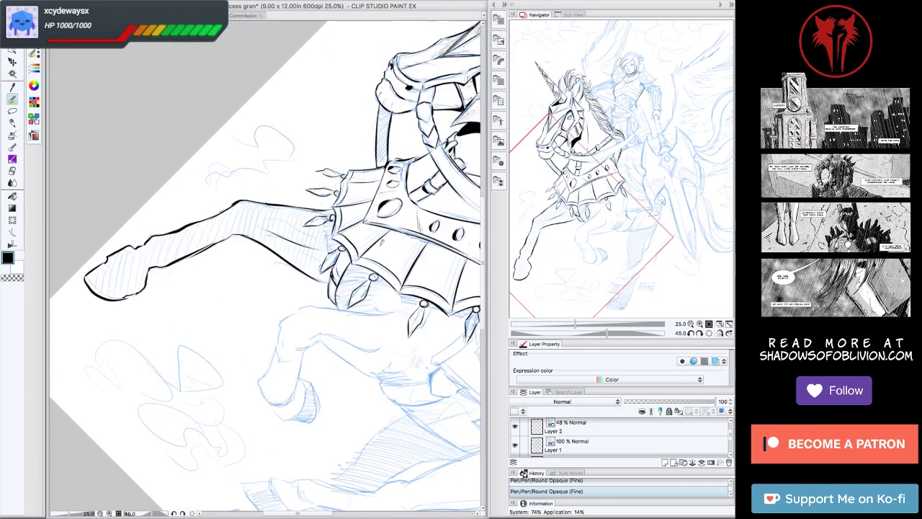
Fill the extended foreleg and the narrow band beneath the unicorn's jaw with solid black.
{"action": "key", "text": "ctrl+plus"}
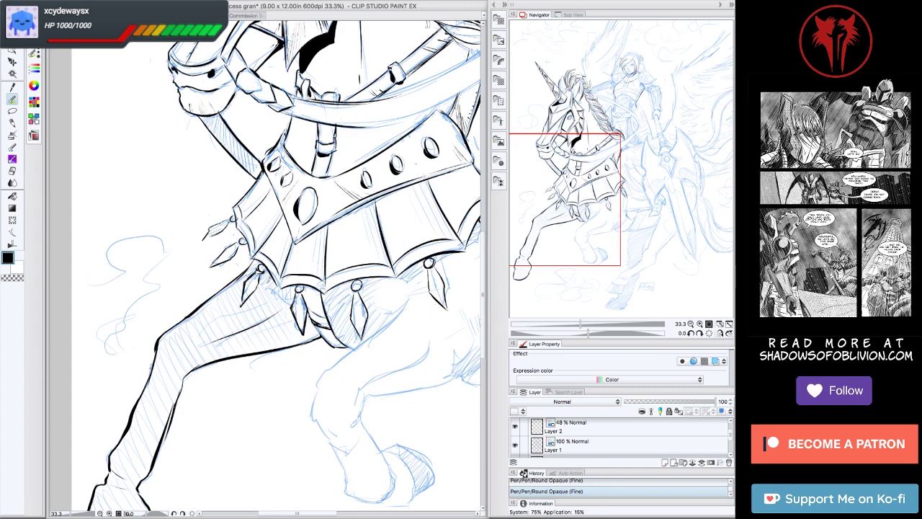
{"action": "key", "text": "g"}
{"action": "left_click", "coordinate": [209, 338]}
Shade the flared panels below the collar with hatching and heavy black shadows along their dividing lines.
{"action": "key", "text": "minus"}
{"action": "key", "text": "minus"}
{"action": "key", "text": "minus"}
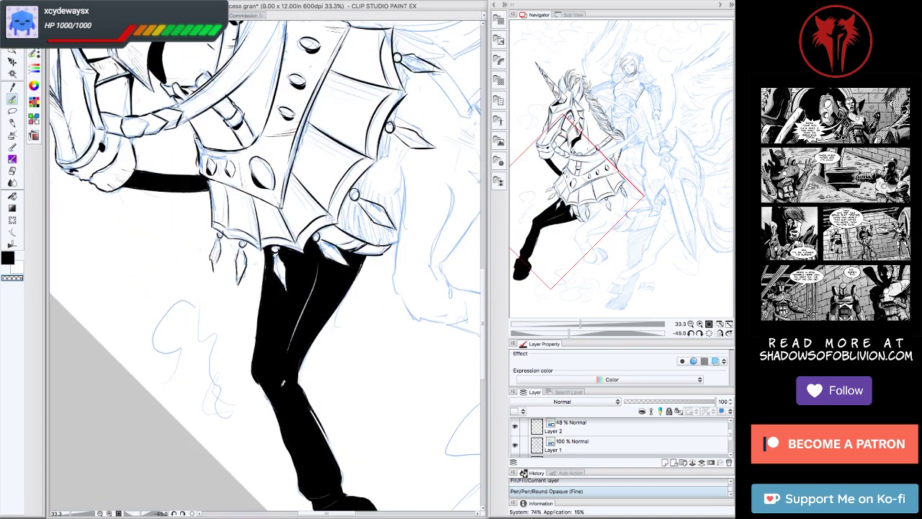
{"action": "left_click_drag", "start_coordinate": [510, 247], "coordinate": [506, 211]}
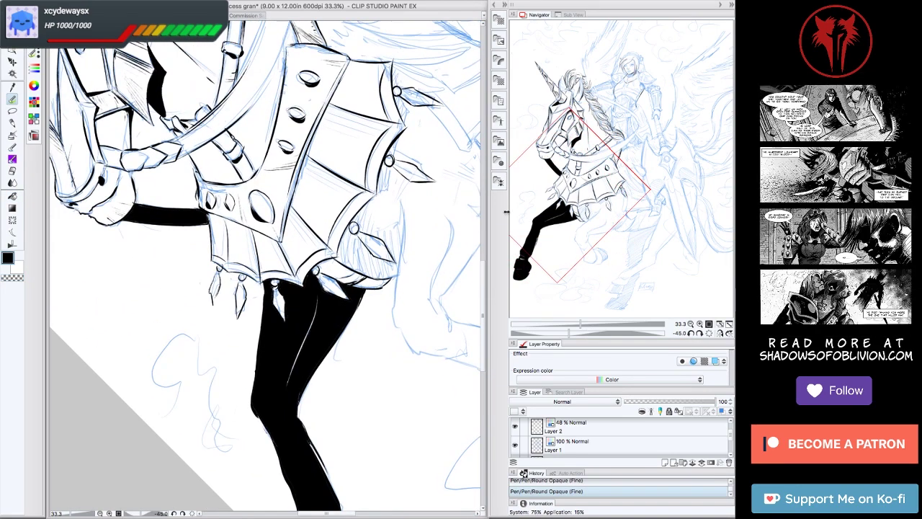
{"action": "left_click", "coordinate": [710, 333]}
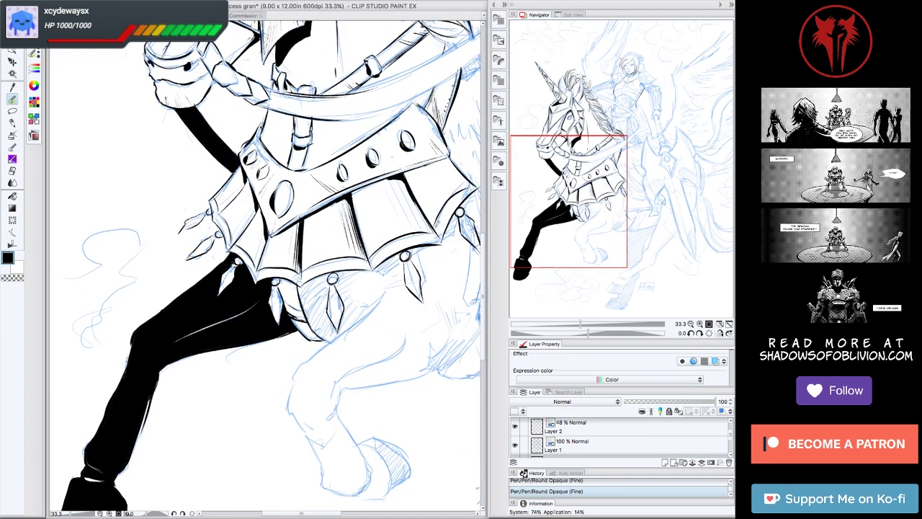
{"action": "left_click", "coordinate": [691, 333]}
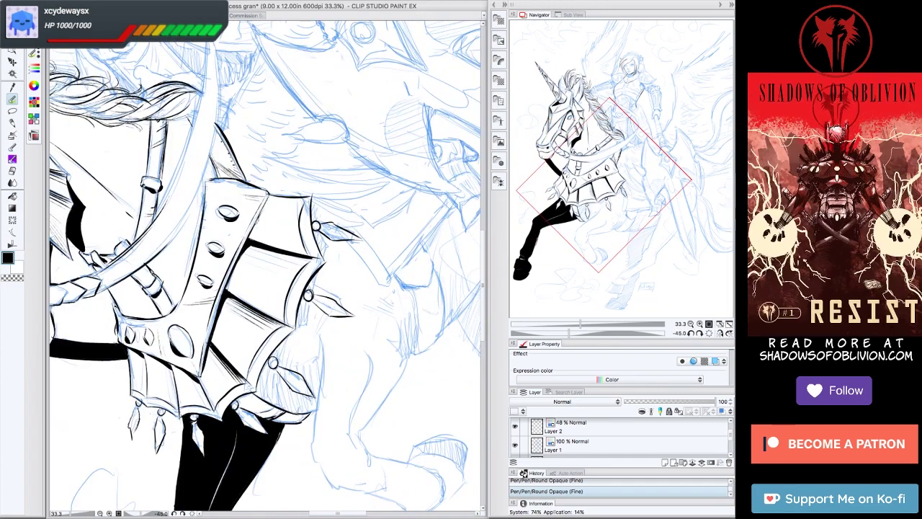
{"action": "key", "text": "asciicircum"}
{"action": "key", "text": "asciicircum"}
{"action": "key", "text": "asciicircum"}
{"action": "key", "text": "asciicircum"}
{"action": "left_click", "coordinate": [691, 335]}
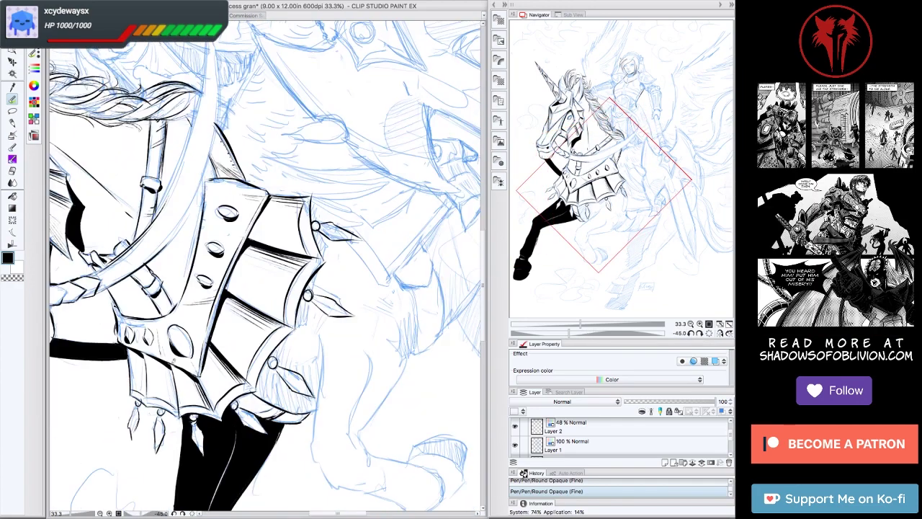
Carve thin highlight lines into the black hoof of the extended foreleg using the transparent colour.
{"action": "key", "text": "minus"}
{"action": "key", "text": "plus"}
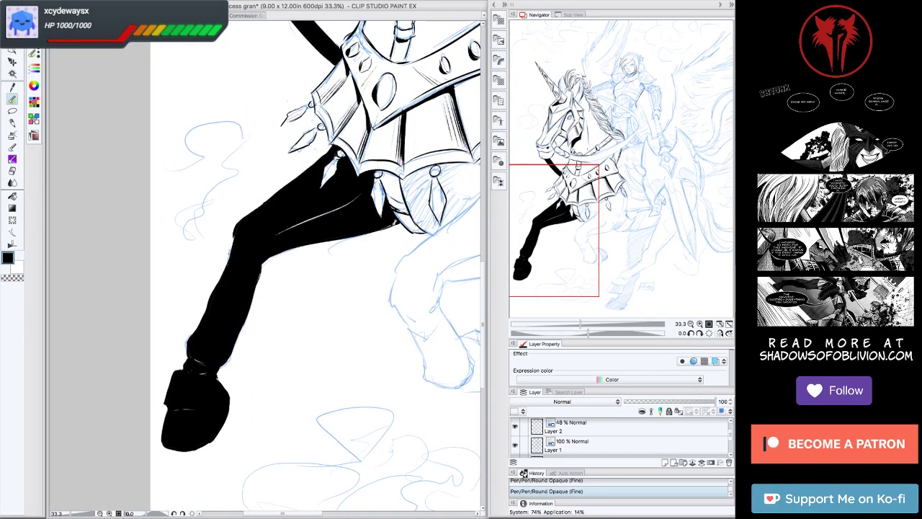
{"action": "key", "text": "c"}
{"action": "left_click_drag", "start_coordinate": [191, 412], "coordinate": [186, 437]}
Hide the blue sketch and the palettes to review the inked page as a whole, and bring the palettes back.
{"action": "key", "text": "minus"}
{"action": "key", "text": "minus"}
{"action": "key", "text": "minus"}
{"action": "left_click_drag", "start_coordinate": [139, 52], "coordinate": [113, 57]}
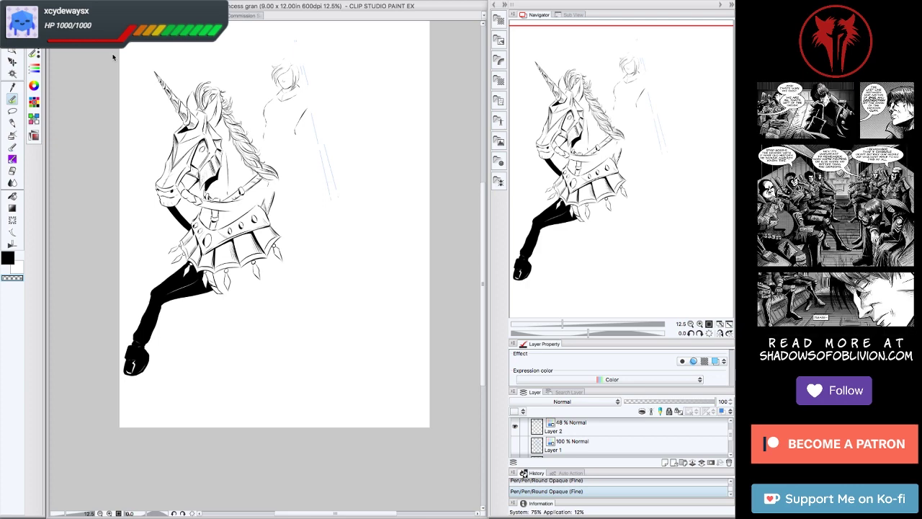
{"action": "key", "text": "Tab"}
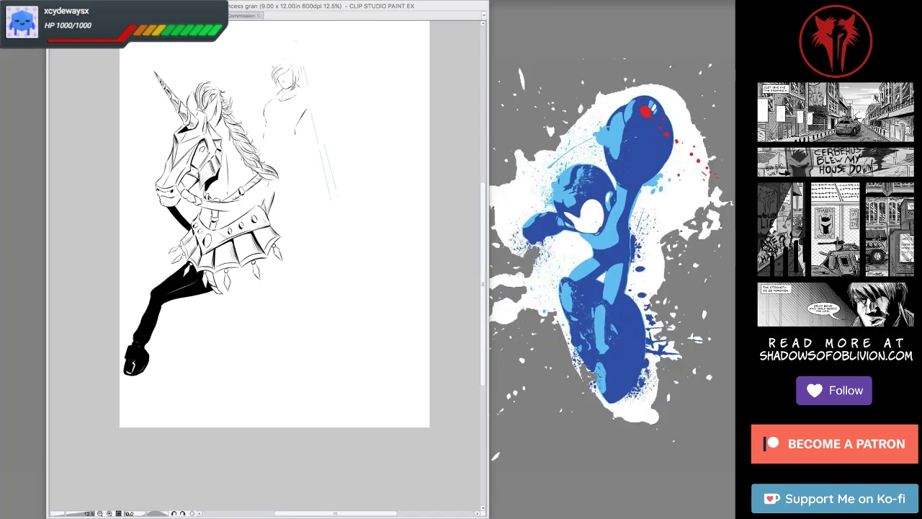
{"action": "key", "text": "Tab"}
Ink the bent near foreleg from the shoulder to the fetlock and its hoof in black with a small highlight.
{"action": "scroll", "coordinate": [322, 353], "scroll_direction": "up", "scroll_amount": 2}
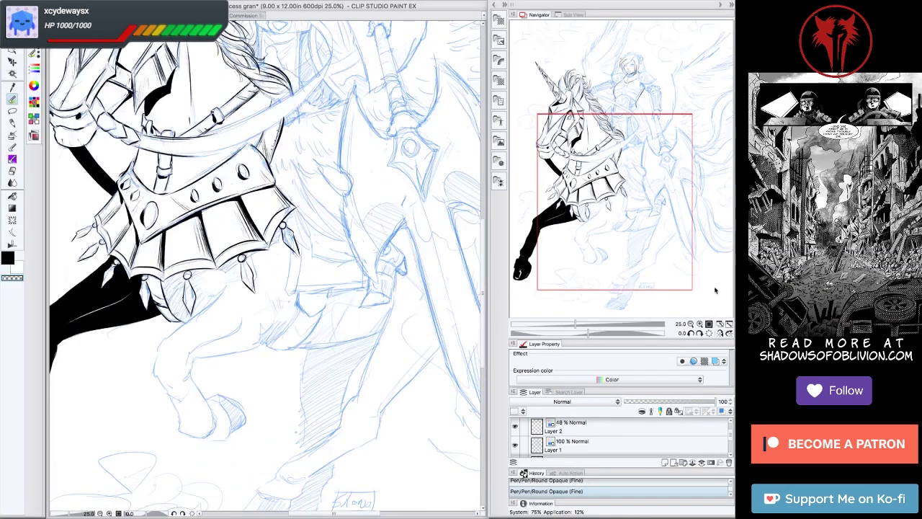
{"action": "left_click_drag", "start_coordinate": [321, 353], "coordinate": [343, 120]}
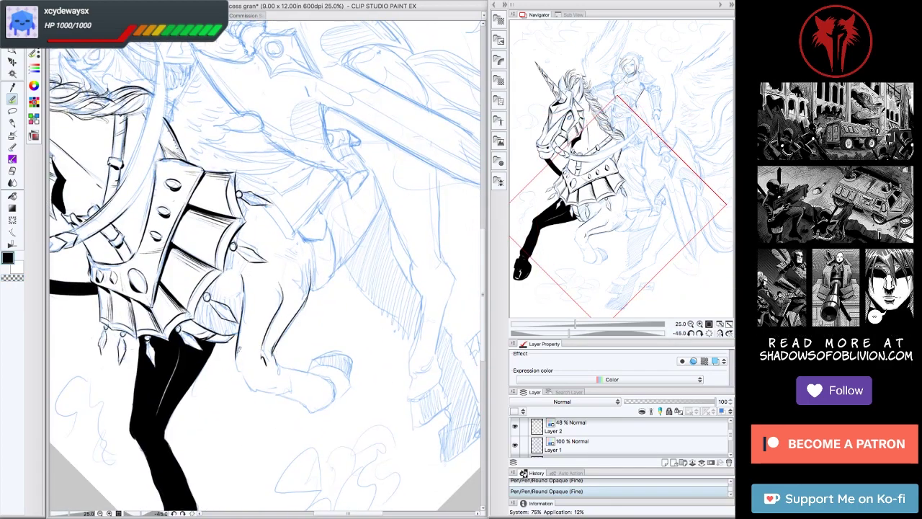
{"action": "left_click_drag", "start_coordinate": [245, 371], "coordinate": [424, 276]}
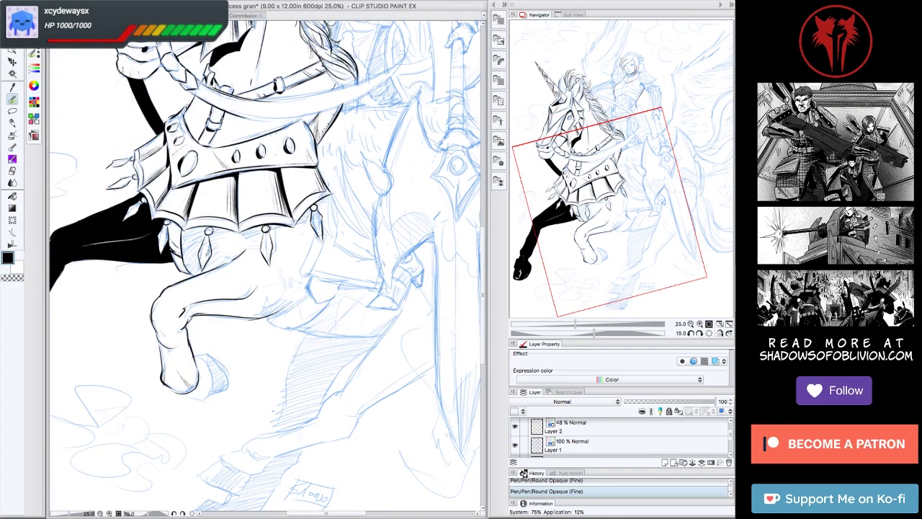
{"action": "left_click", "coordinate": [699, 334]}
{"action": "left_click", "coordinate": [698, 333]}
{"action": "left_click", "coordinate": [690, 334]}
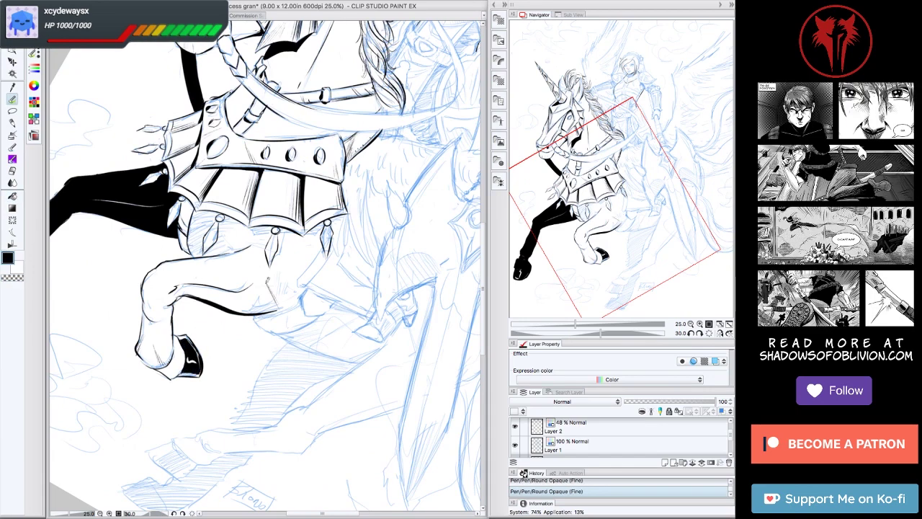
Add muscle lines to the near shoulder and black shadows beneath the rear flared panels.
{"action": "left_click_drag", "start_coordinate": [206, 360], "coordinate": [356, 308]}
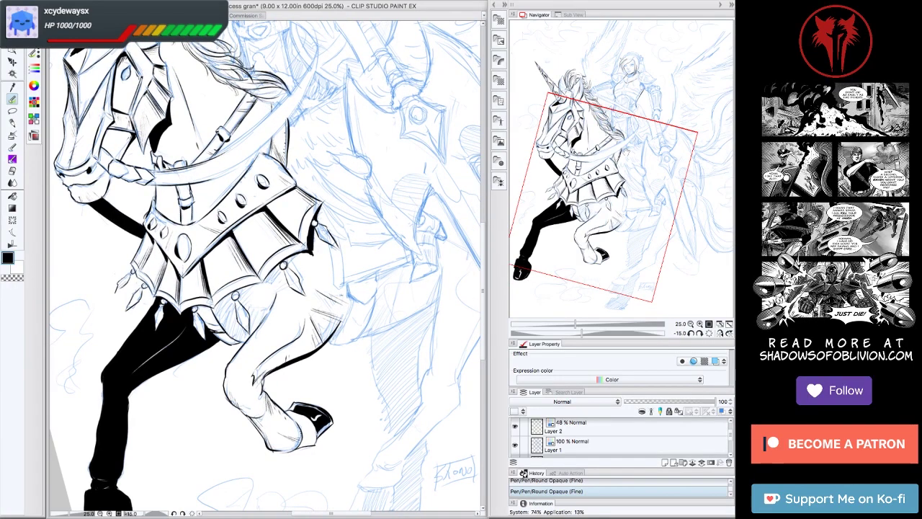
{"action": "left_click_drag", "start_coordinate": [310, 259], "coordinate": [328, 267]}
{"action": "left_click_drag", "start_coordinate": [317, 258], "coordinate": [261, 318]}
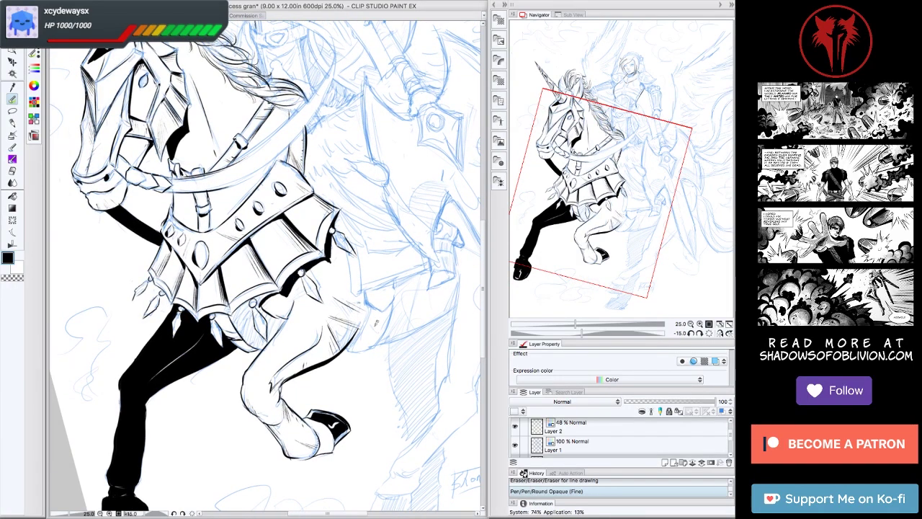
Fill the shadowed chest area beneath the front flared panels, between the two forelegs, with solid black.
{"action": "key", "text": "g"}
{"action": "left_click", "coordinate": [283, 279]}
{"action": "key", "text": "ctrl+z"}
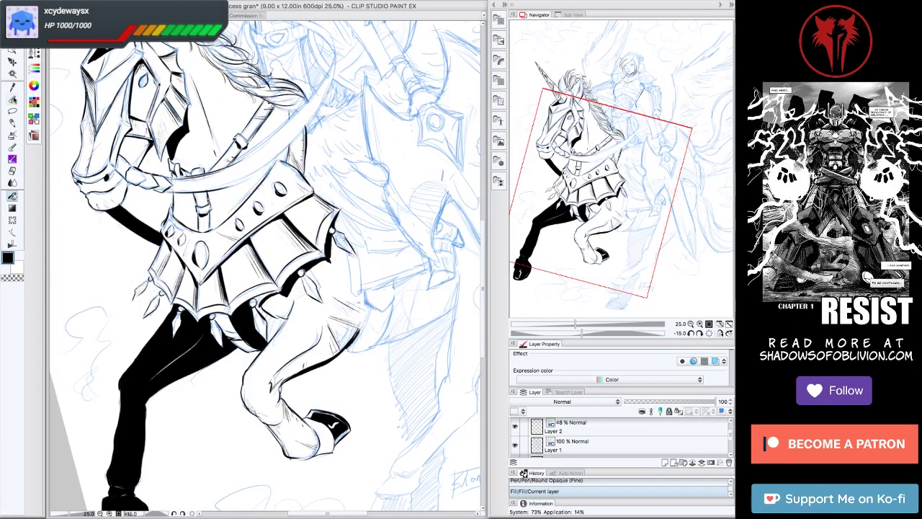
{"action": "left_click", "coordinate": [277, 321]}
{"action": "key", "text": "^"}
{"action": "key", "text": "^"}
{"action": "key", "text": "^"}
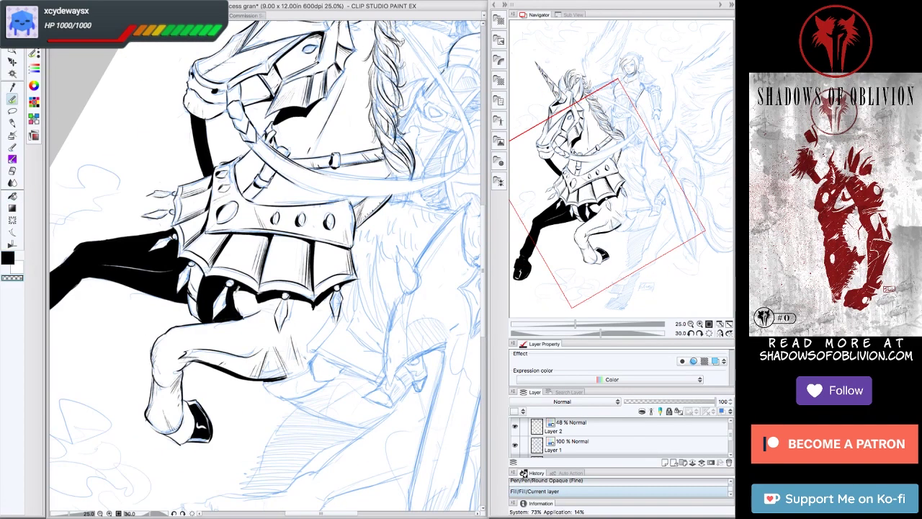
Refine the chest between the forelegs with hatching around the rounded form beneath the pendants.
{"action": "key", "text": "p"}
{"action": "left_click_drag", "start_coordinate": [229, 293], "coordinate": [232, 315]}
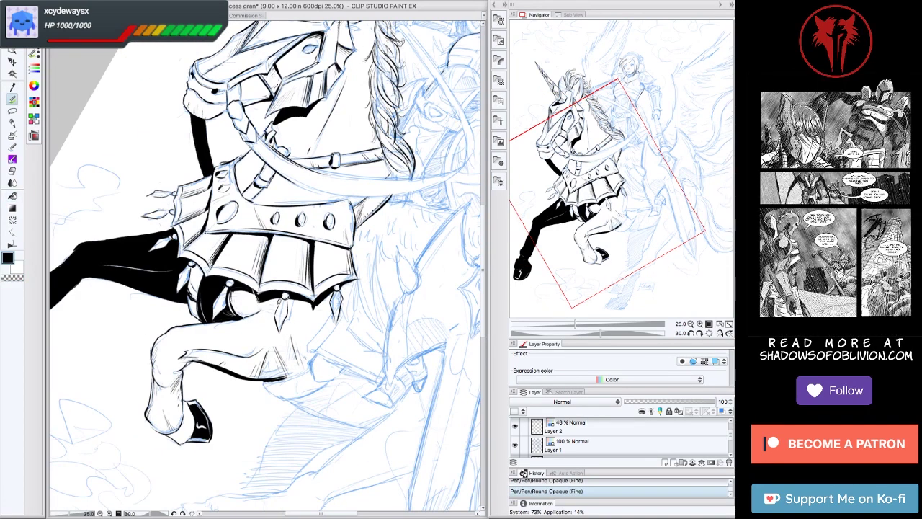
{"action": "key", "text": "minus"}
{"action": "key", "text": "minus"}
{"action": "key", "text": "minus"}
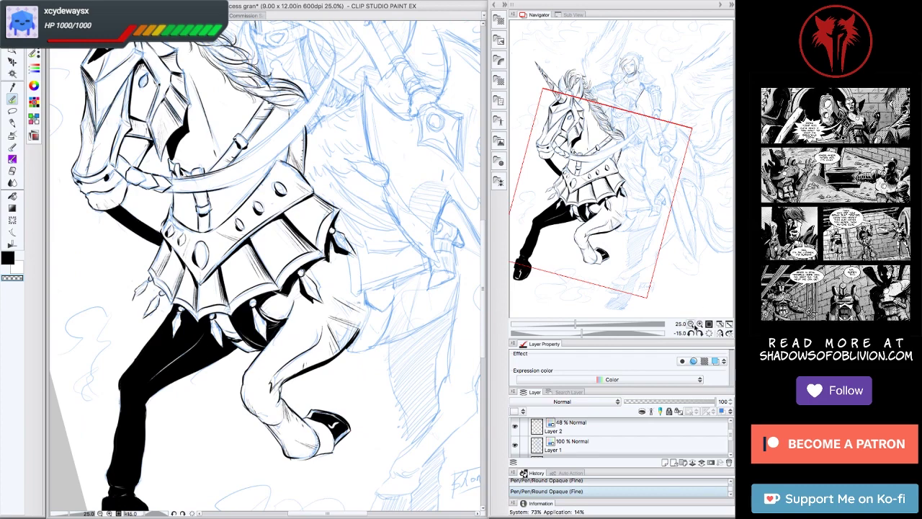
{"action": "key", "text": "^"}
{"action": "key", "text": "^"}
{"action": "key", "text": "^"}
{"action": "key", "text": "^"}
{"action": "key", "text": "^"}
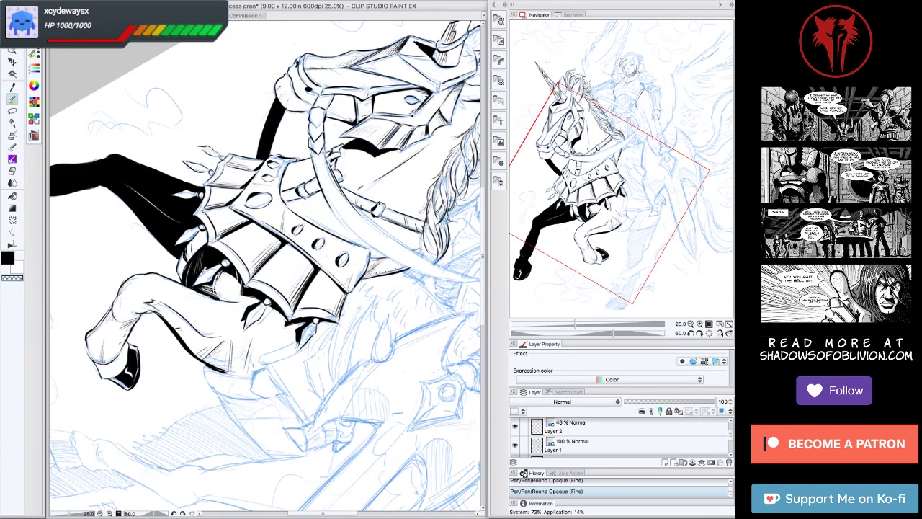
{"action": "key", "text": "minus"}
{"action": "key", "text": "minus"}
{"action": "key", "text": "minus"}
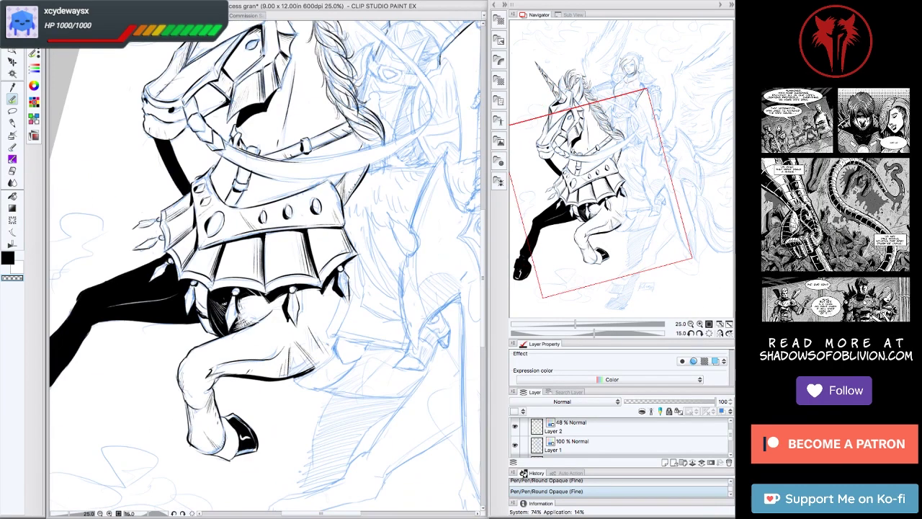
{"action": "key", "text": "ctrl+minus"}
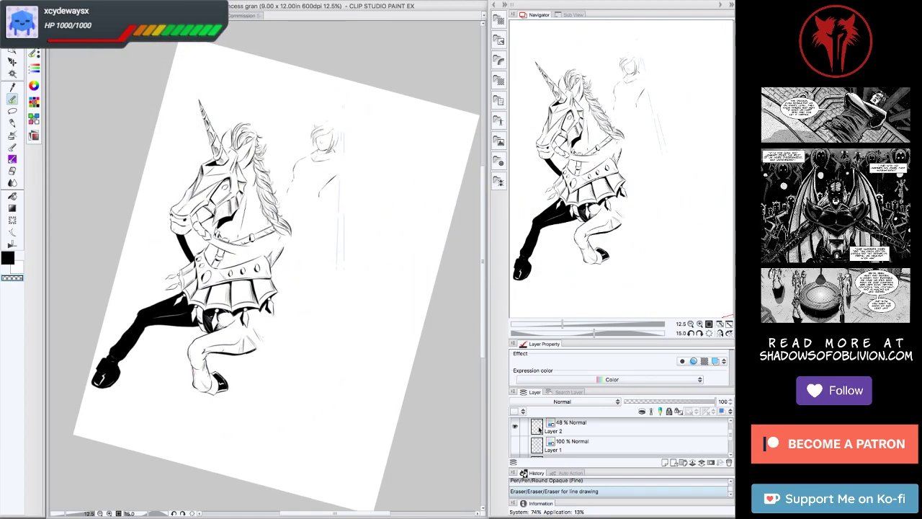
Ink the angular strap running back from the rear flared panel to the rider's foot and the belly beneath it.
{"action": "key", "text": "ctrl+plus"}
{"action": "key", "text": "^"}
{"action": "key", "text": "^"}
{"action": "key", "text": "^"}
{"action": "key", "text": "^"}
{"action": "left_click", "coordinate": [699, 333]}
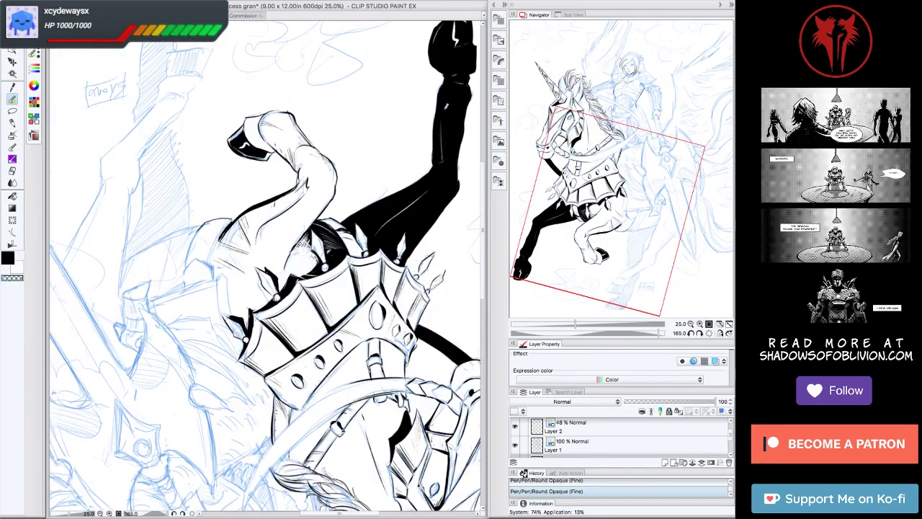
{"action": "scroll", "coordinate": [265, 266], "scroll_direction": "up", "scroll_amount": 5}
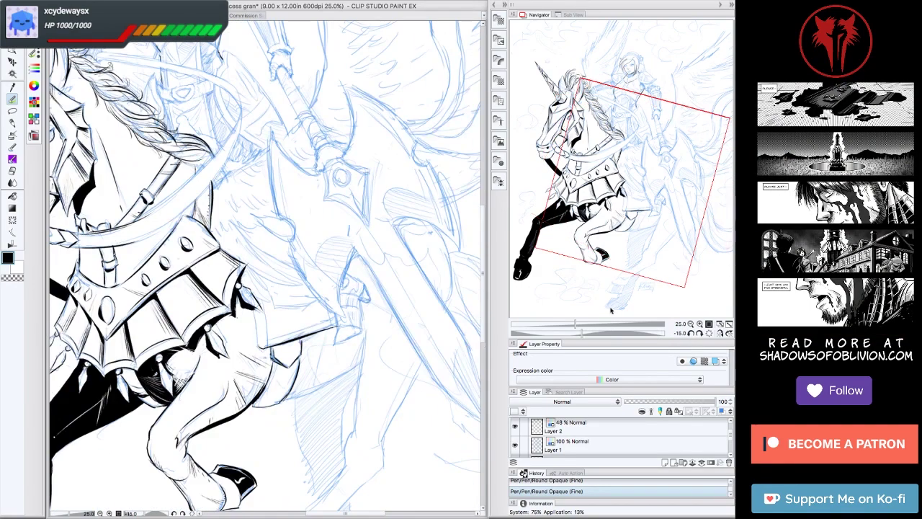
{"action": "key", "text": "e"}
{"action": "left_click_drag", "start_coordinate": [255, 313], "coordinate": [334, 318]}
{"action": "key", "text": "p"}
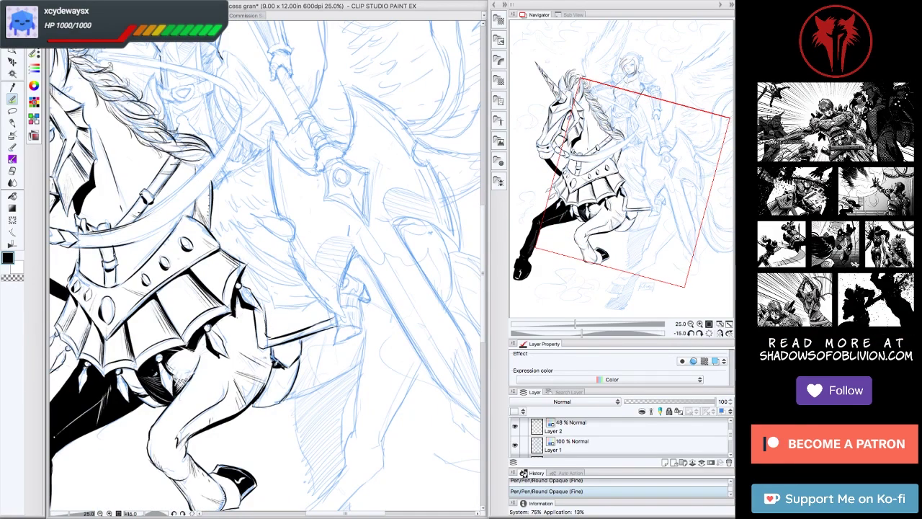
Hide the blue sketch and the palettes to review the unicorn's inked legs and strap, and restore the palettes.
{"action": "left_click", "coordinate": [689, 325]}
{"action": "left_click", "coordinate": [690, 325]}
{"action": "left_click", "coordinate": [689, 325]}
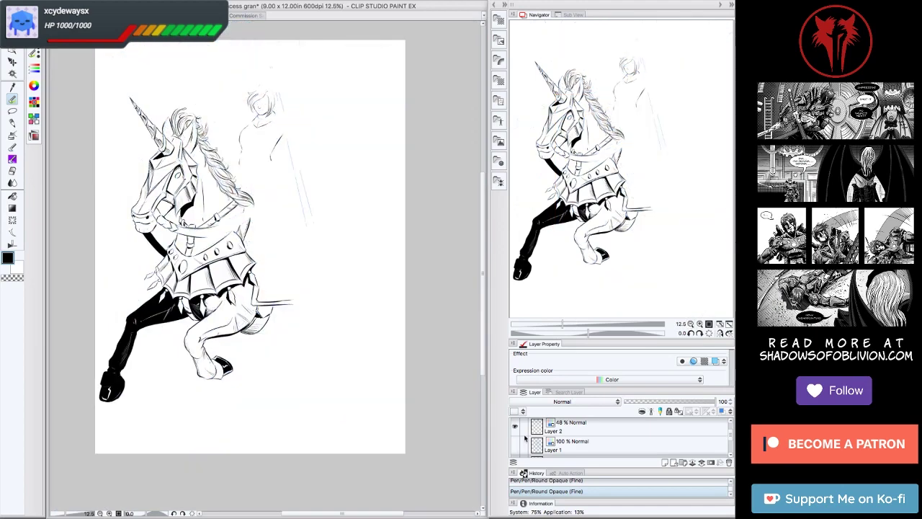
{"action": "key", "text": "Tab"}
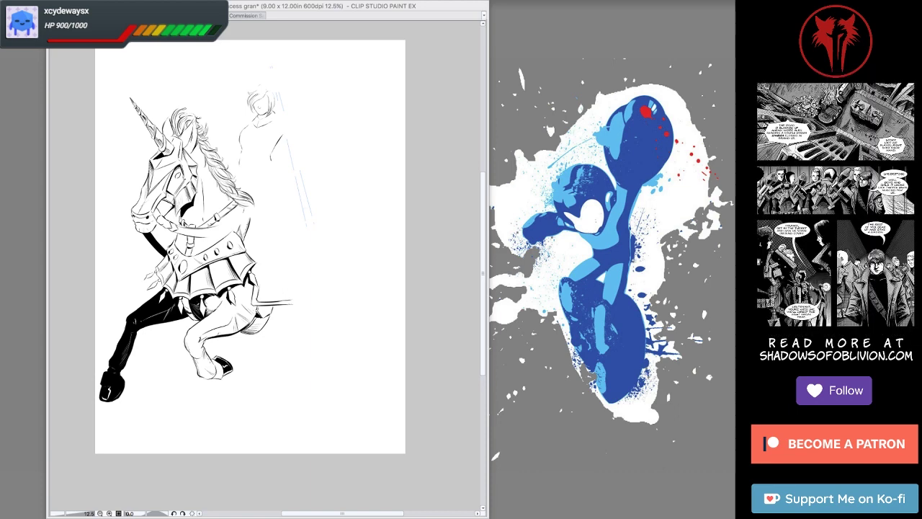
{"action": "key", "text": "Tab"}
Ink the belly line and the near hind leg's contours from the thigh down past the hock.
{"action": "scroll", "coordinate": [265, 266], "scroll_direction": "up", "scroll_amount": 2}
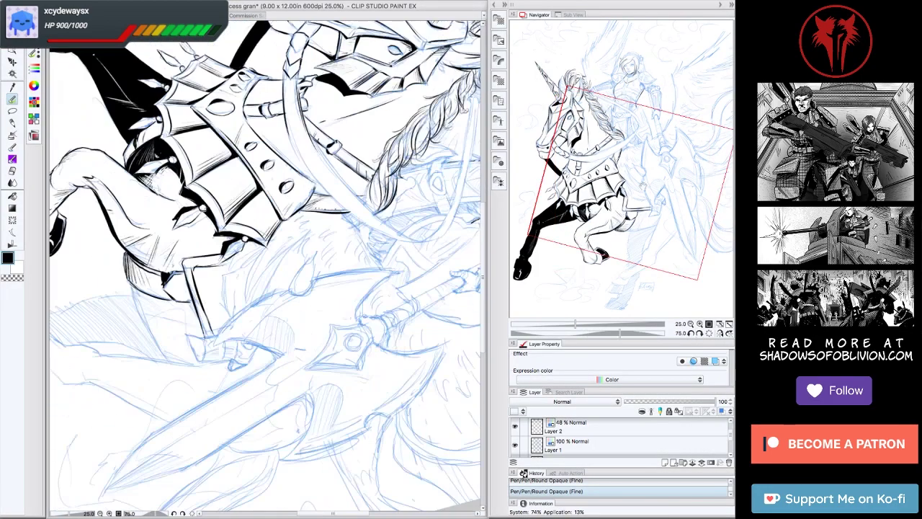
{"action": "left_click_drag", "start_coordinate": [265, 266], "coordinate": [244, 225]}
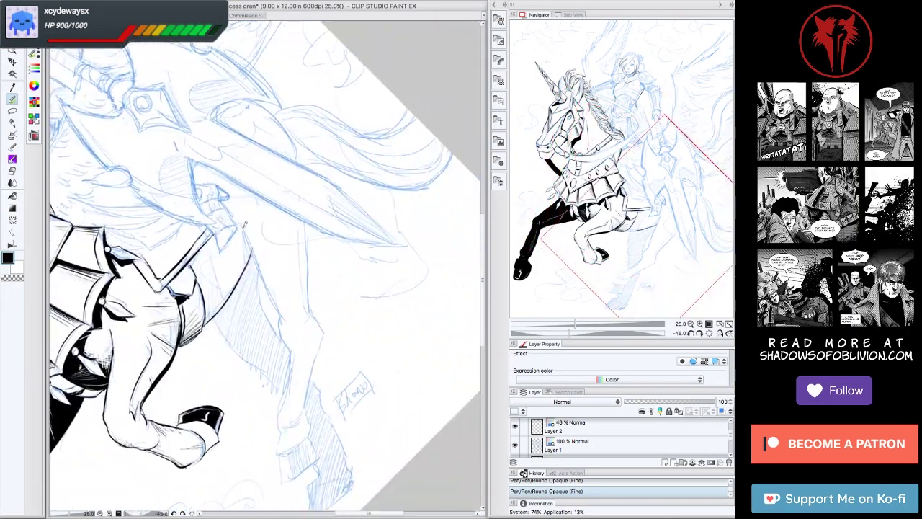
{"action": "left_click_drag", "start_coordinate": [278, 311], "coordinate": [291, 359]}
{"action": "left_click_drag", "start_coordinate": [309, 222], "coordinate": [312, 301]}
{"action": "left_click_drag", "start_coordinate": [291, 354], "coordinate": [278, 415]}
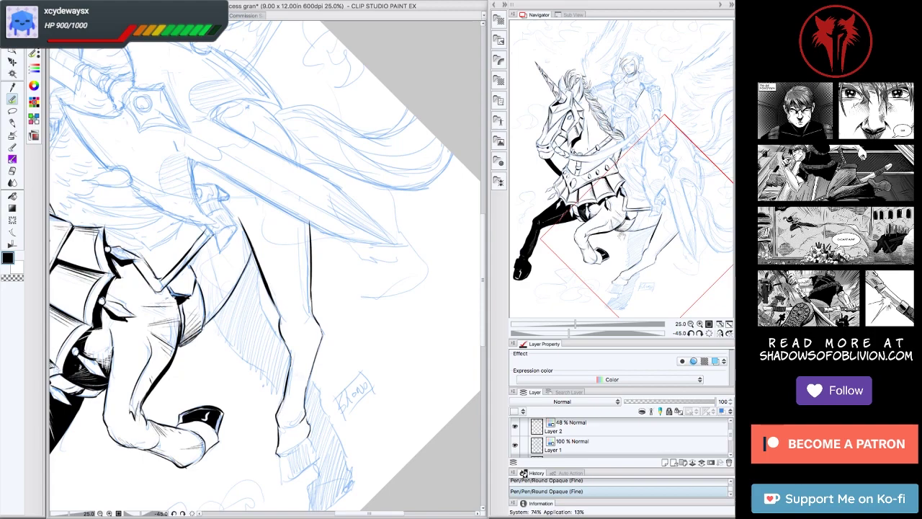
{"action": "key", "text": "minus"}
{"action": "key", "text": "ctrl+minus"}
{"action": "key", "text": "minus"}
{"action": "key", "text": "minus"}
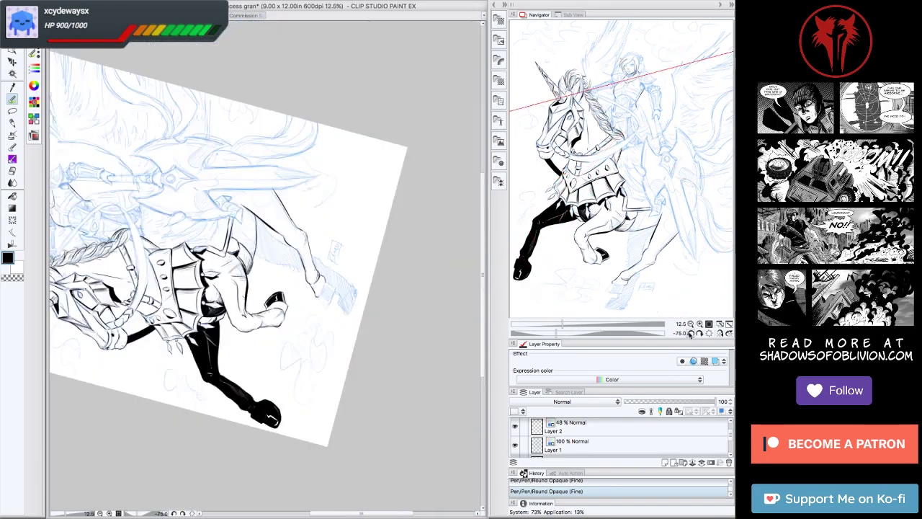
Add shading lines to the near hind leg, outline its hoof and ink the front edge of the far hind leg.
{"action": "key", "text": "ctrl+plus"}
{"action": "key", "text": "asciicircum"}
{"action": "key", "text": "asciicircum"}
{"action": "key", "text": "asciicircum"}
{"action": "key", "text": "asciicircum"}
{"action": "key", "text": "asciicircum"}
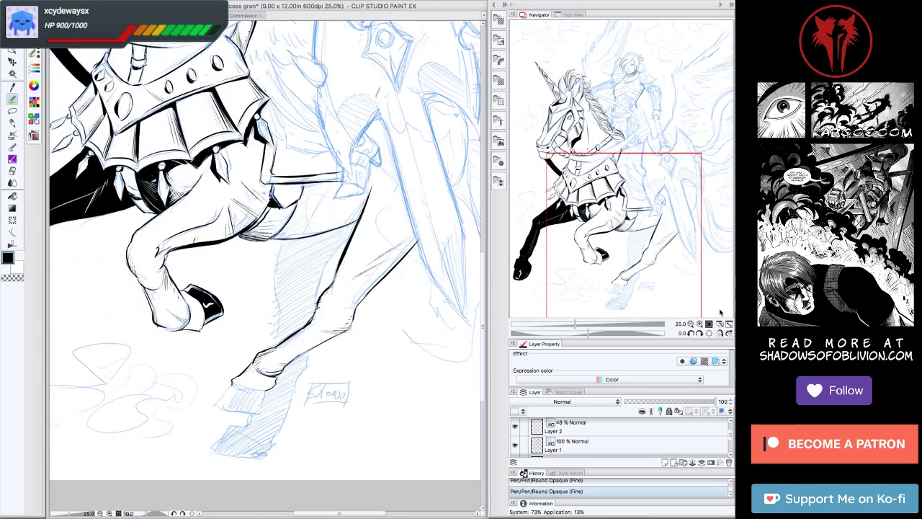
{"action": "scroll", "coordinate": [265, 245], "scroll_direction": "up", "scroll_amount": 2}
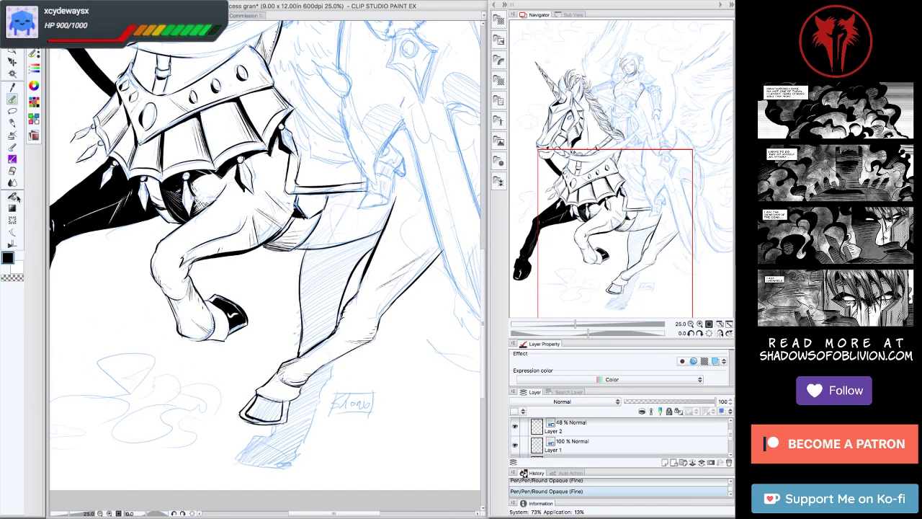
Ink the near hind hoof black around a small highlight, and outline the far hind leg and fill it solid black.
{"action": "mouse_move", "coordinate": [249, 415]}
{"action": "left_mouse_down"}
{"action": "mouse_move", "coordinate": [281, 397]}
{"action": "mouse_move", "coordinate": [271, 412]}
{"action": "left_mouse_up"}
{"action": "key", "text": "x"}
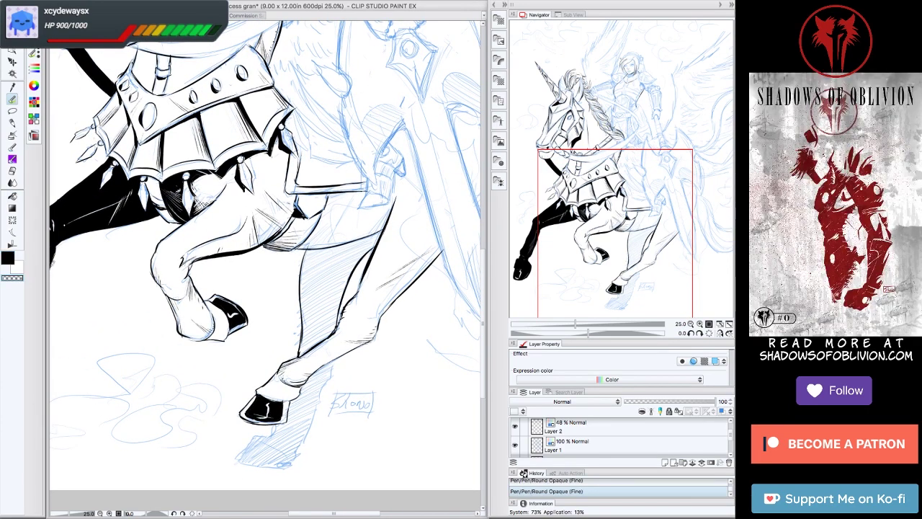
{"action": "scroll", "coordinate": [265, 245], "scroll_direction": "down", "scroll_amount": 2}
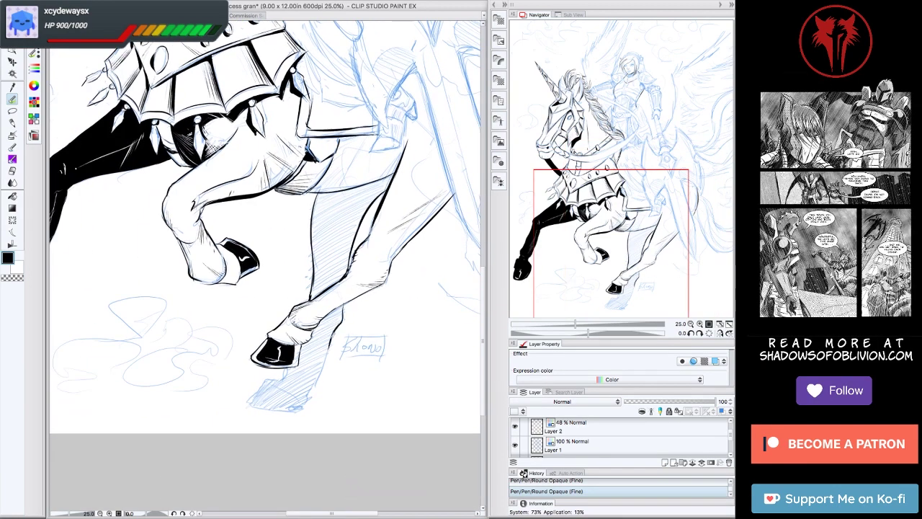
{"action": "left_click_drag", "start_coordinate": [335, 331], "coordinate": [246, 408]}
{"action": "key", "text": "g"}
{"action": "left_click", "coordinate": [303, 353]}
{"action": "left_click", "coordinate": [288, 374]}
{"action": "left_click", "coordinate": [353, 238]}
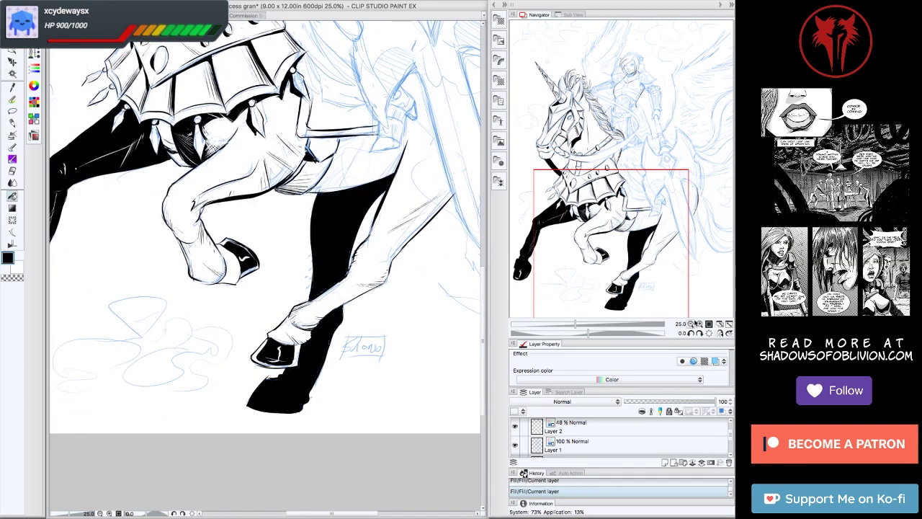
With the blue sketch hidden, scratch light texture lines into the black far hind leg and around its fetlock.
{"action": "key", "text": "ctrl+minus"}
{"action": "key", "text": "Tab"}
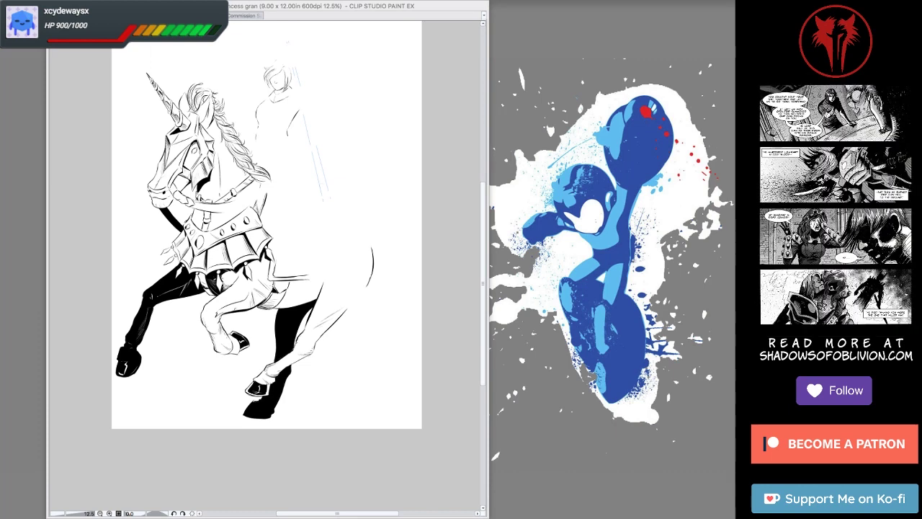
{"action": "key", "text": "Tab"}
{"action": "key", "text": "minus"}
{"action": "key", "text": "minus"}
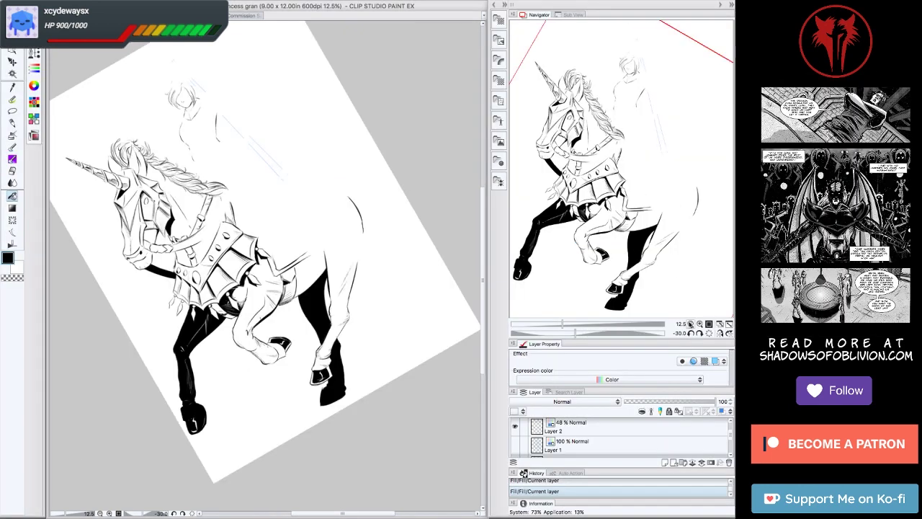
{"action": "key", "text": "ctrl+plus"}
{"action": "key", "text": "Tab"}
{"action": "key", "text": "Tab"}
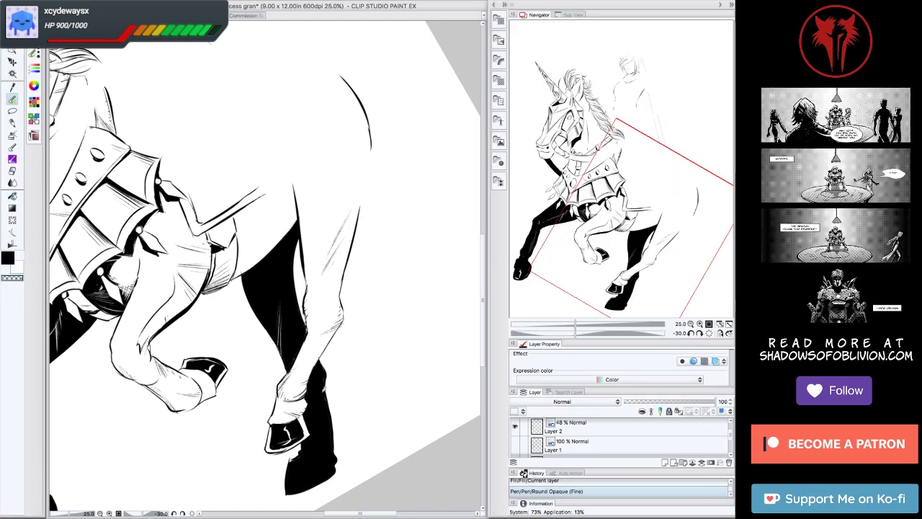
{"action": "left_click_drag", "start_coordinate": [322, 360], "coordinate": [323, 382]}
{"action": "key", "text": "Tab"}
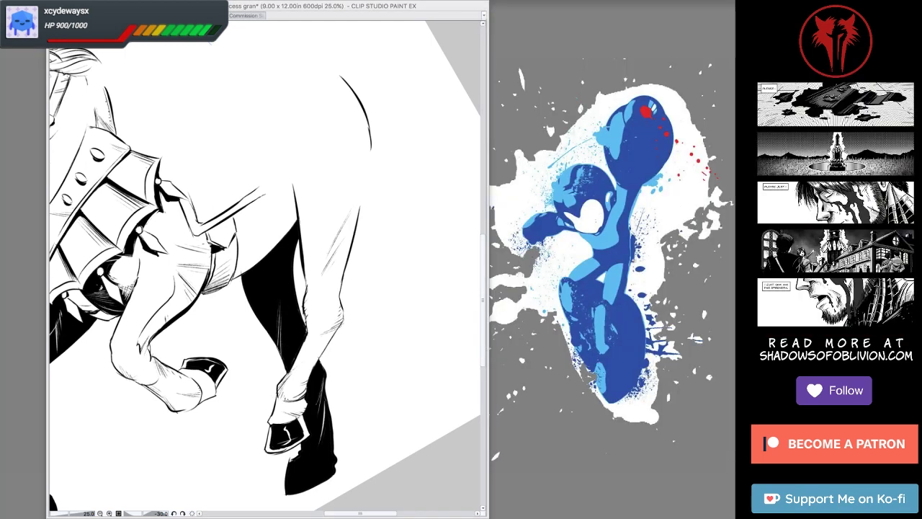
{"action": "key", "text": "Tab"}
Ink the curve of the rump and the long flowing strands of the unicorn's tail.
{"action": "key", "text": "^"}
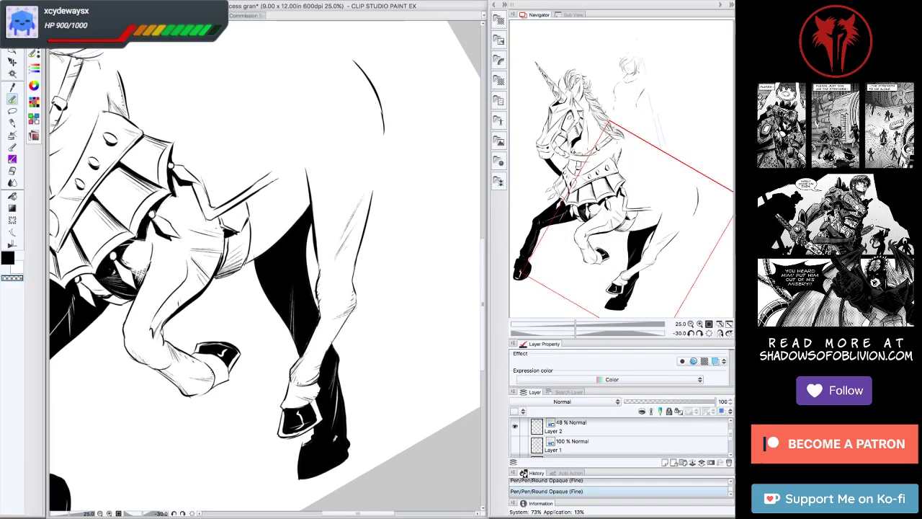
{"action": "key", "text": "^"}
{"action": "key", "text": "^"}
{"action": "left_click_drag", "start_coordinate": [466, 206], "coordinate": [348, 380]}
{"action": "left_click_drag", "start_coordinate": [324, 317], "coordinate": [335, 441]}
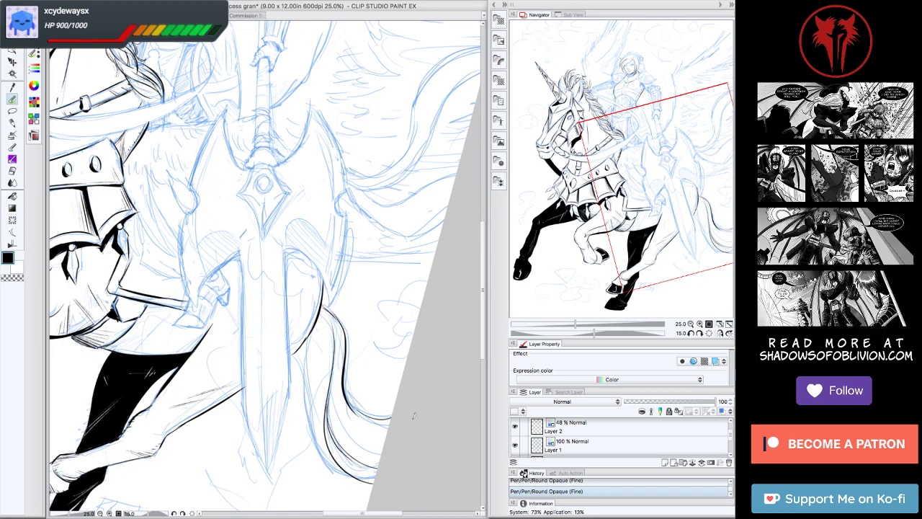
{"action": "left_click_drag", "start_coordinate": [332, 373], "coordinate": [364, 454]}
{"action": "left_click_drag", "start_coordinate": [308, 334], "coordinate": [336, 465]}
{"action": "left_click_drag", "start_coordinate": [331, 382], "coordinate": [381, 456]}
{"action": "left_click_drag", "start_coordinate": [310, 332], "coordinate": [313, 351]}
{"action": "left_click_drag", "start_coordinate": [313, 352], "coordinate": [319, 369]}
Ink the outer edges of the far wing with long tapering feather strokes reaching up from behind the unicorn's mane.
{"action": "key", "text": "ctrl+0"}
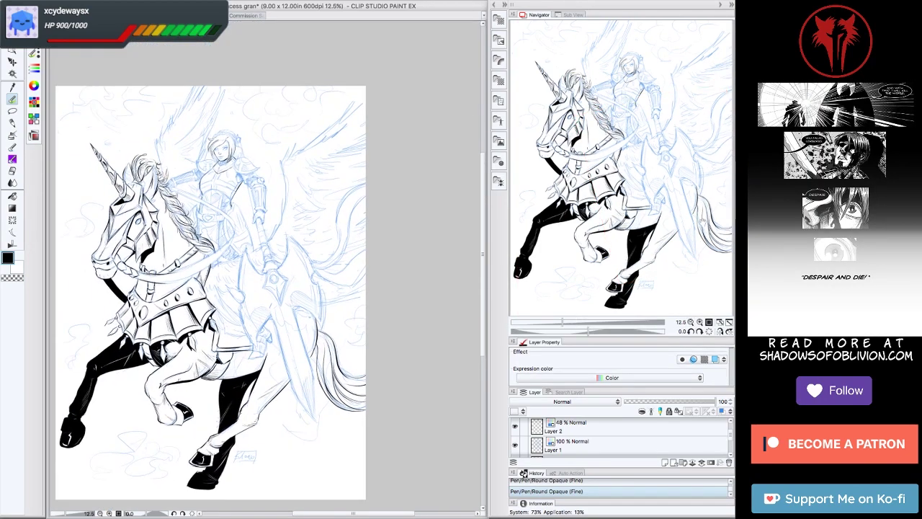
{"action": "scroll", "coordinate": [234, 171], "scroll_direction": "up", "scroll_amount": 3}
{"action": "mouse_move", "coordinate": [220, 232]}
{"action": "left_mouse_down"}
{"action": "mouse_move", "coordinate": [227, 182]}
{"action": "mouse_move", "coordinate": [249, 147]}
{"action": "left_mouse_up"}
{"action": "left_click_drag", "start_coordinate": [233, 185], "coordinate": [284, 114]}
{"action": "left_click_drag", "start_coordinate": [264, 150], "coordinate": [312, 90]}
{"action": "left_click_drag", "start_coordinate": [308, 236], "coordinate": [320, 201]}
{"action": "left_click_drag", "start_coordinate": [310, 210], "coordinate": [357, 134]}
{"action": "left_click_drag", "start_coordinate": [330, 156], "coordinate": [360, 90]}
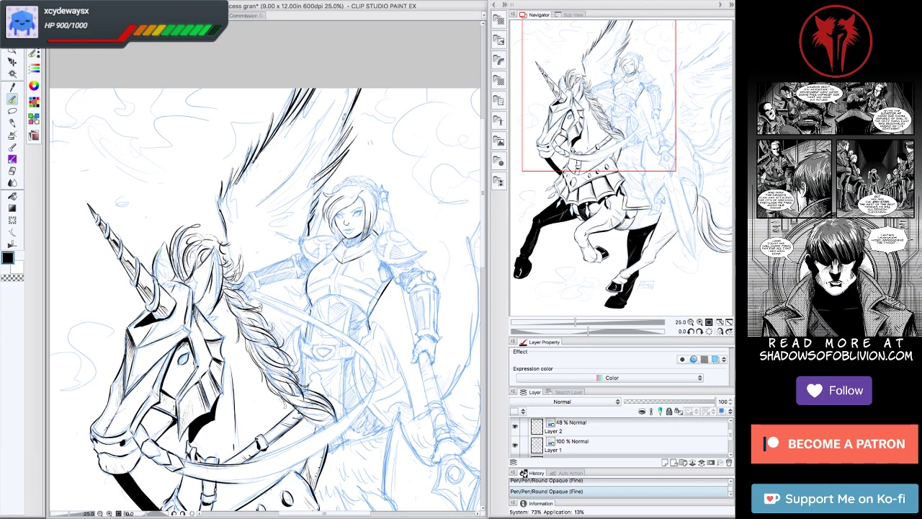
{"action": "left_click_drag", "start_coordinate": [343, 120], "coordinate": [352, 89]}
{"action": "left_click_drag", "start_coordinate": [290, 174], "coordinate": [336, 108]}
Fill the inside of the far wing with finer feather strokes and review the whole page without the palettes.
{"action": "key", "text": "minus"}
{"action": "key", "text": "minus"}
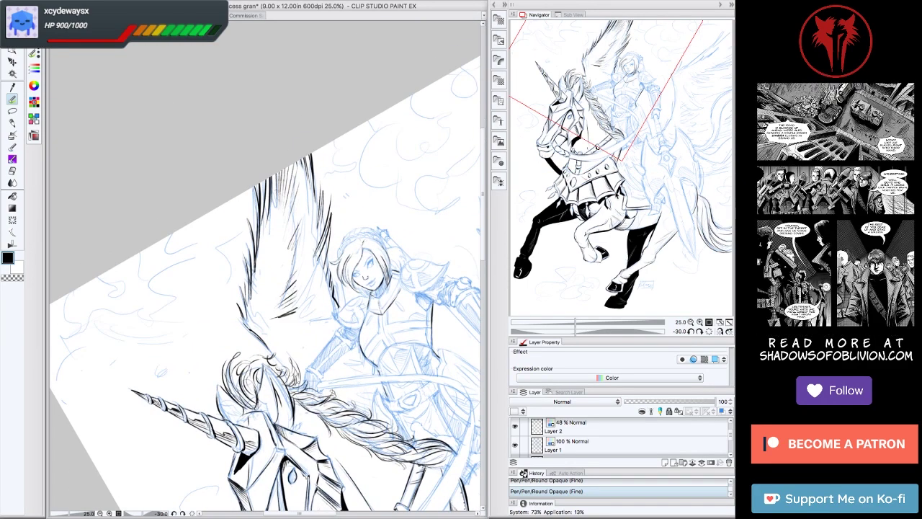
{"action": "key", "text": "asciicircum"}
{"action": "key", "text": "asciicircum"}
{"action": "key", "text": "asciicircum"}
{"action": "key", "text": "asciicircum"}
{"action": "key", "text": "asciicircum"}
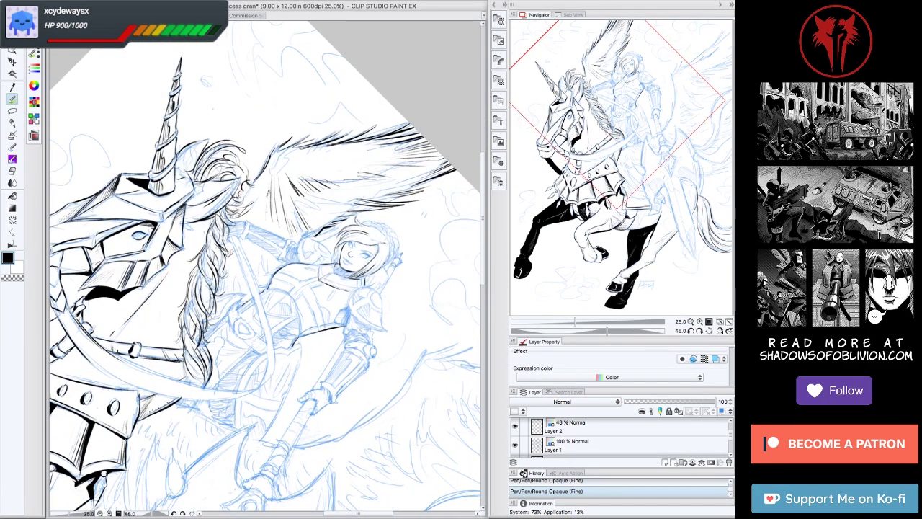
{"action": "key", "text": "ctrl+0"}
{"action": "key", "text": "Tab"}
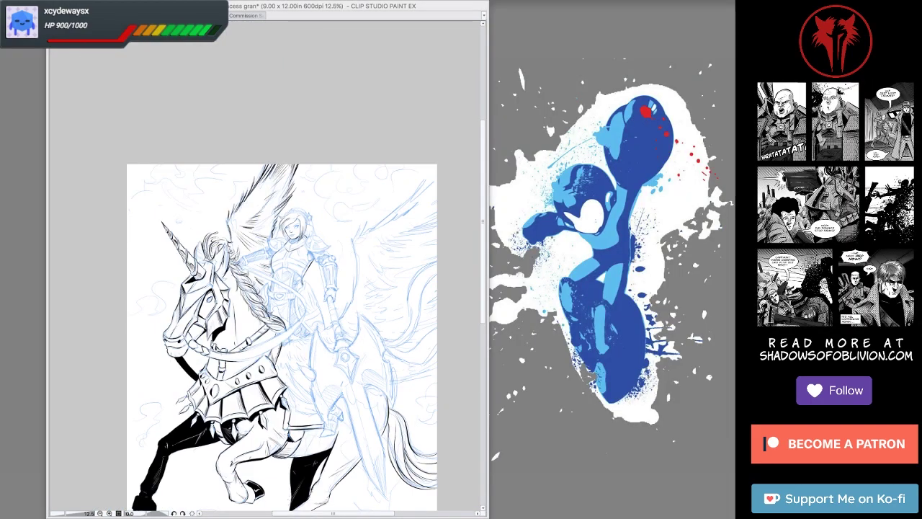
{"action": "key", "text": "Tab"}
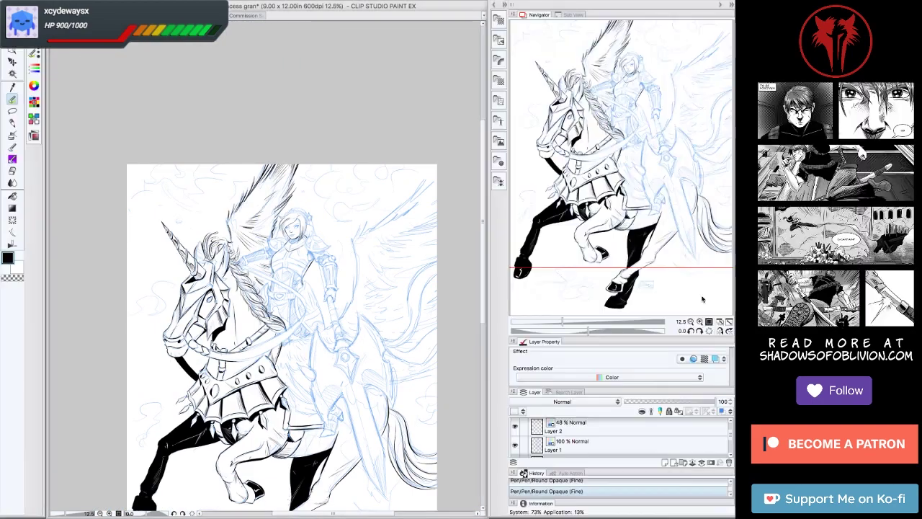
Ink the near wing's arched leading edge from beside the rider's weapon arm up to the wing tip.
{"action": "scroll", "coordinate": [288, 238], "scroll_direction": "up", "scroll_amount": 3}
{"action": "left_click_drag", "start_coordinate": [335, 270], "coordinate": [306, 336]}
{"action": "left_click_drag", "start_coordinate": [360, 216], "coordinate": [324, 239]}
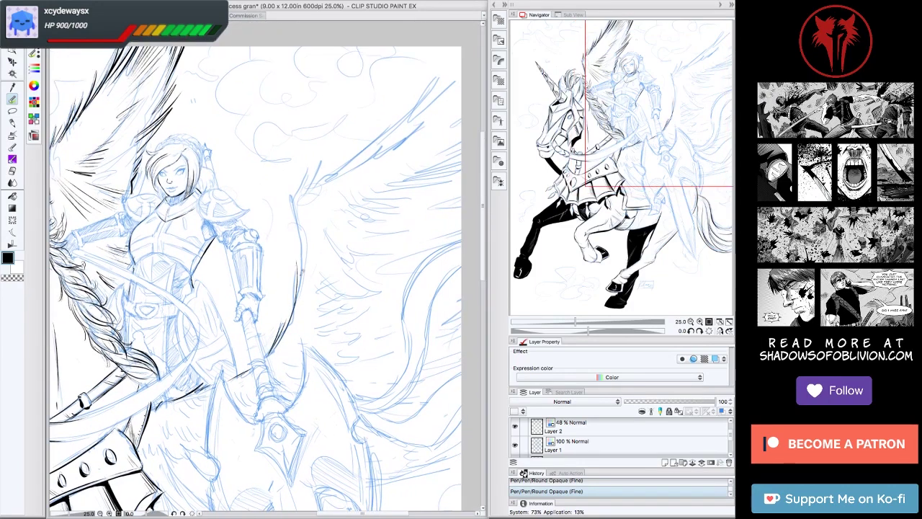
{"action": "left_click_drag", "start_coordinate": [306, 185], "coordinate": [286, 279]}
{"action": "left_click_drag", "start_coordinate": [325, 239], "coordinate": [303, 288]}
{"action": "left_click_drag", "start_coordinate": [363, 177], "coordinate": [280, 241]}
{"action": "left_click_drag", "start_coordinate": [422, 117], "coordinate": [338, 200]}
{"action": "left_click_drag", "start_coordinate": [442, 124], "coordinate": [383, 171]}
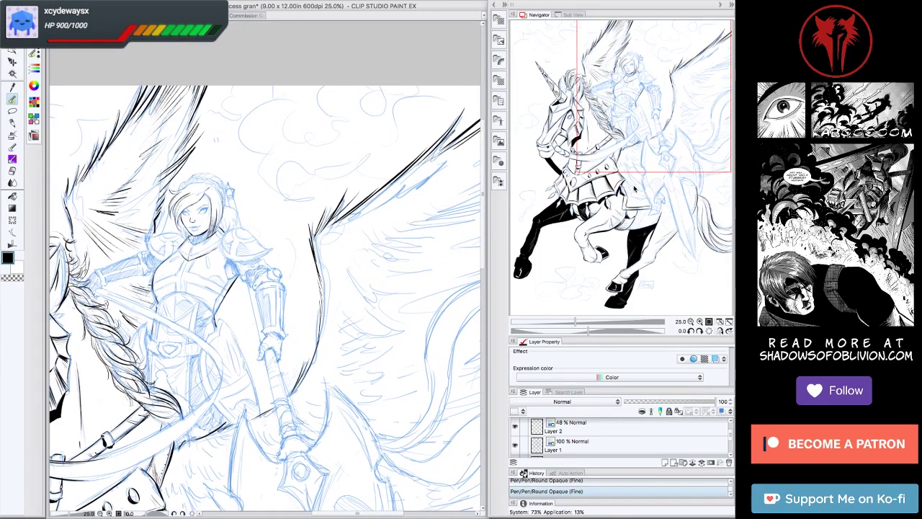
{"action": "key", "text": "Tab"}
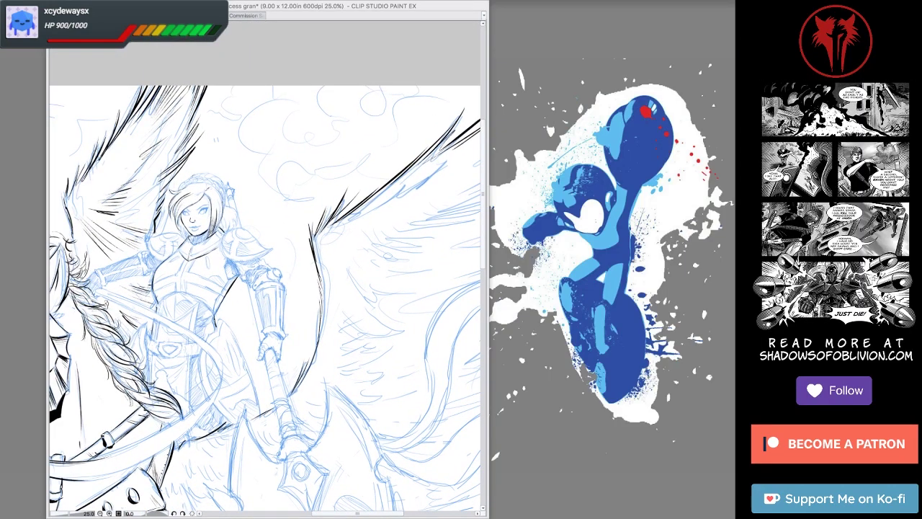
{"action": "key", "text": "Tab"}
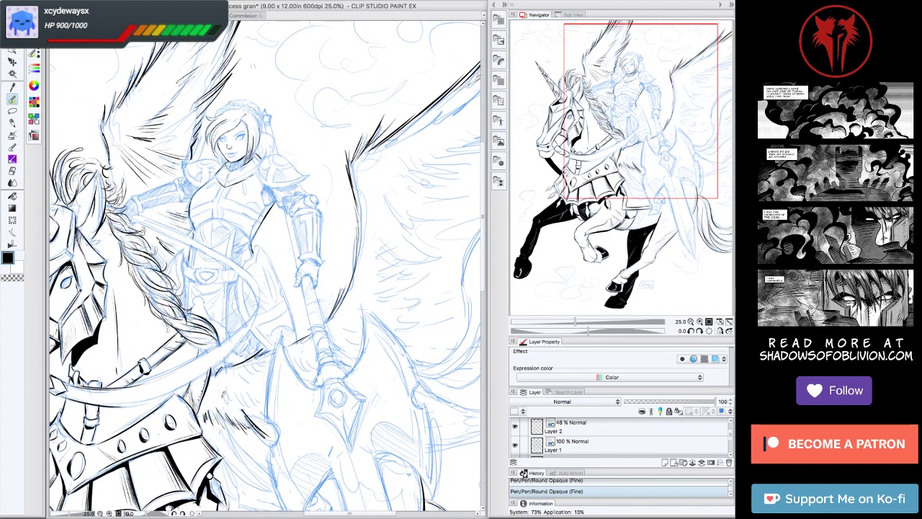
Ink rows of tapering feather strokes through the near wing, from its inner curve out to the page edge.
{"action": "left_click_drag", "start_coordinate": [288, 289], "coordinate": [227, 273]}
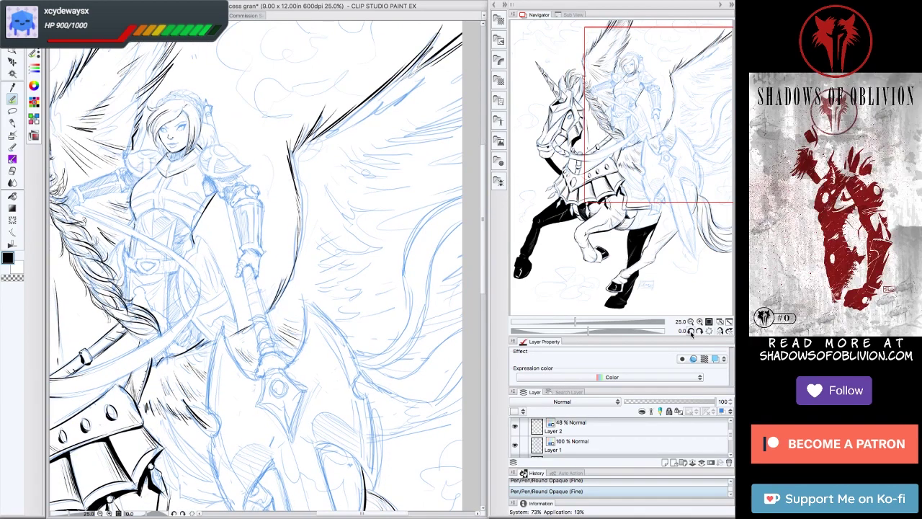
{"action": "mouse_move", "coordinate": [288, 335]}
{"action": "left_mouse_down"}
{"action": "mouse_move", "coordinate": [295, 274]}
{"action": "mouse_move", "coordinate": [285, 298]}
{"action": "left_mouse_up"}
{"action": "mouse_move", "coordinate": [288, 288]}
{"action": "left_mouse_down"}
{"action": "mouse_move", "coordinate": [238, 216]}
{"action": "mouse_move", "coordinate": [281, 281]}
{"action": "left_mouse_up"}
{"action": "left_click_drag", "start_coordinate": [295, 223], "coordinate": [305, 287]}
{"action": "left_click_drag", "start_coordinate": [302, 221], "coordinate": [316, 275]}
{"action": "mouse_move", "coordinate": [340, 242]}
{"action": "left_mouse_down"}
{"action": "mouse_move", "coordinate": [376, 298]}
{"action": "mouse_move", "coordinate": [402, 311]}
{"action": "left_mouse_up"}
{"action": "left_click_drag", "start_coordinate": [370, 255], "coordinate": [412, 308]}
{"action": "mouse_move", "coordinate": [288, 288]}
{"action": "left_mouse_down"}
{"action": "mouse_move", "coordinate": [245, 230]}
{"action": "mouse_move", "coordinate": [281, 288]}
{"action": "left_mouse_up"}
{"action": "left_click_drag", "start_coordinate": [221, 360], "coordinate": [241, 373]}
{"action": "left_click_drag", "start_coordinate": [288, 288], "coordinate": [338, 230]}
{"action": "mouse_move", "coordinate": [247, 167]}
{"action": "left_mouse_down"}
{"action": "mouse_move", "coordinate": [261, 206]}
{"action": "mouse_move", "coordinate": [252, 197]}
{"action": "left_mouse_up"}
{"action": "left_click_drag", "start_coordinate": [227, 156], "coordinate": [239, 194]}
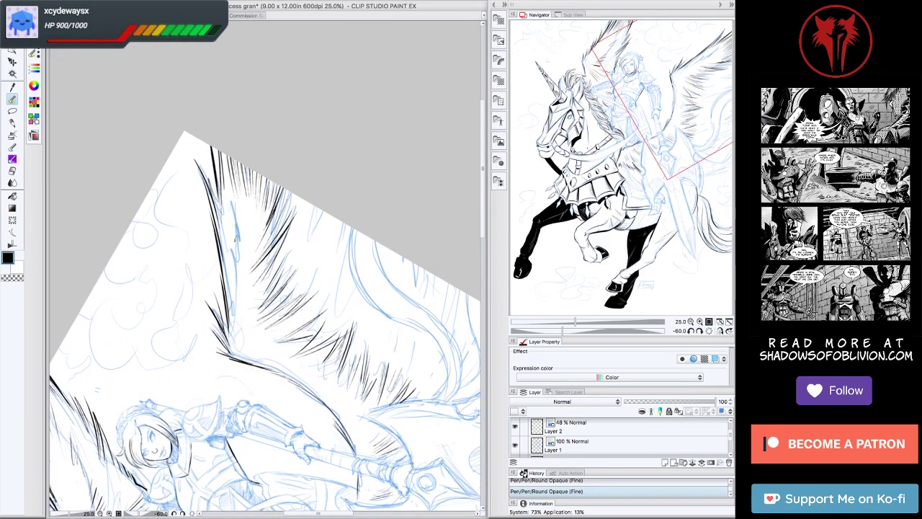
Ink the feathers between the chest armour and the rider's leg, and the wing's lower feathers behind the large blade.
{"action": "key", "text": "Tab"}
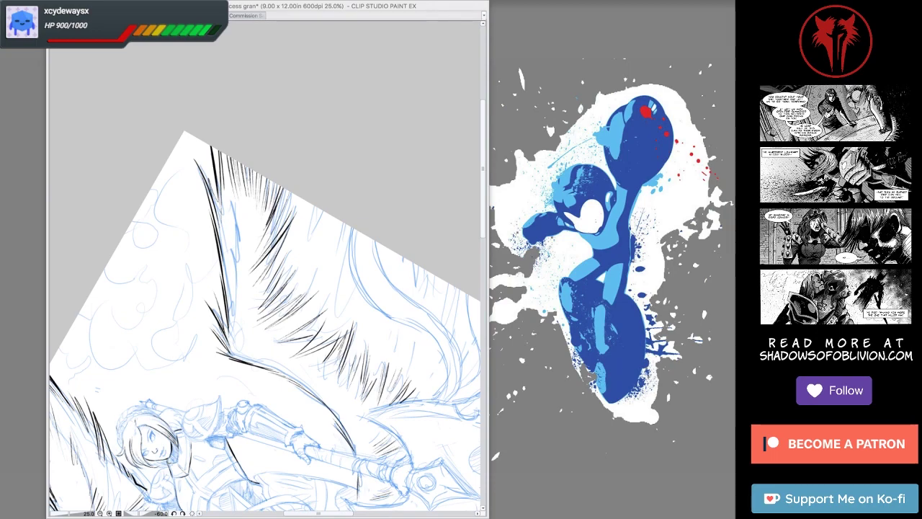
{"action": "key", "text": "Tab"}
{"action": "key", "text": "ctrl+0"}
{"action": "key", "text": "ctrl+plus"}
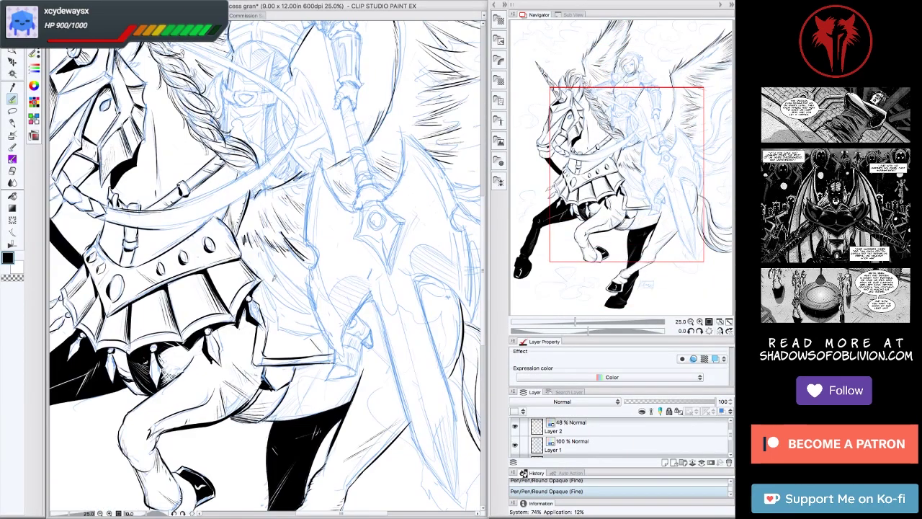
{"action": "mouse_move", "coordinate": [262, 312]}
{"action": "left_mouse_down"}
{"action": "mouse_move", "coordinate": [304, 291]}
{"action": "mouse_move", "coordinate": [286, 261]}
{"action": "left_mouse_up"}
{"action": "left_click_drag", "start_coordinate": [262, 314], "coordinate": [307, 248]}
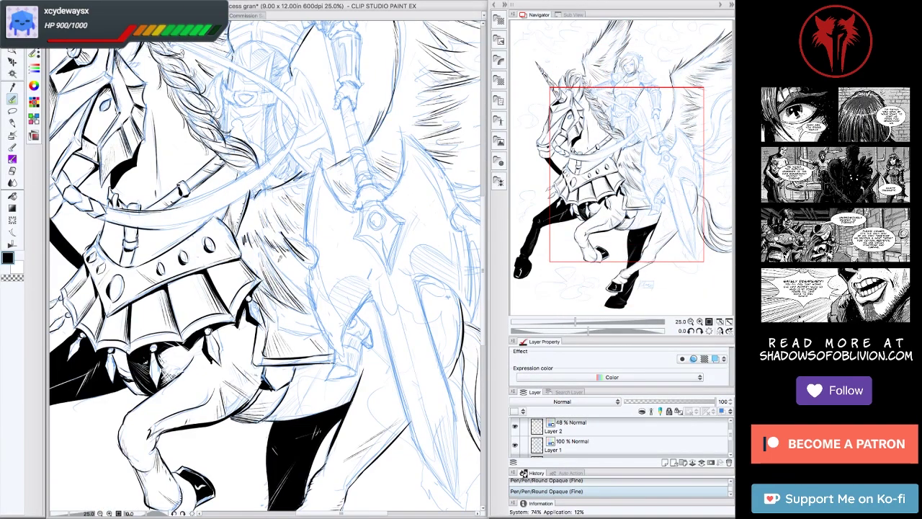
{"action": "mouse_move", "coordinate": [272, 297]}
{"action": "left_mouse_down"}
{"action": "mouse_move", "coordinate": [307, 253]}
{"action": "mouse_move", "coordinate": [176, 330]}
{"action": "left_mouse_up"}
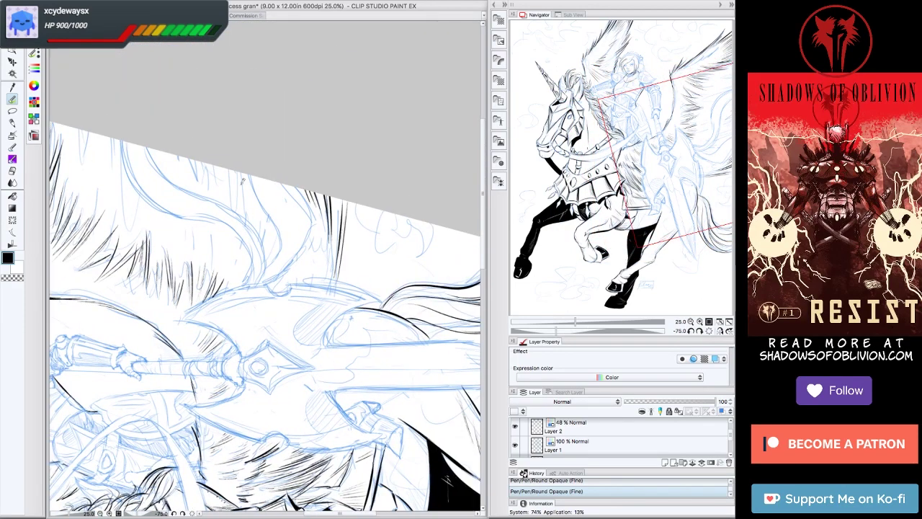
Check the inked wings with the blue sketch hidden, restore it and add more feather strokes across the near wing.
{"action": "key", "text": "ctrl+minus"}
{"action": "left_click", "coordinate": [514, 446]}
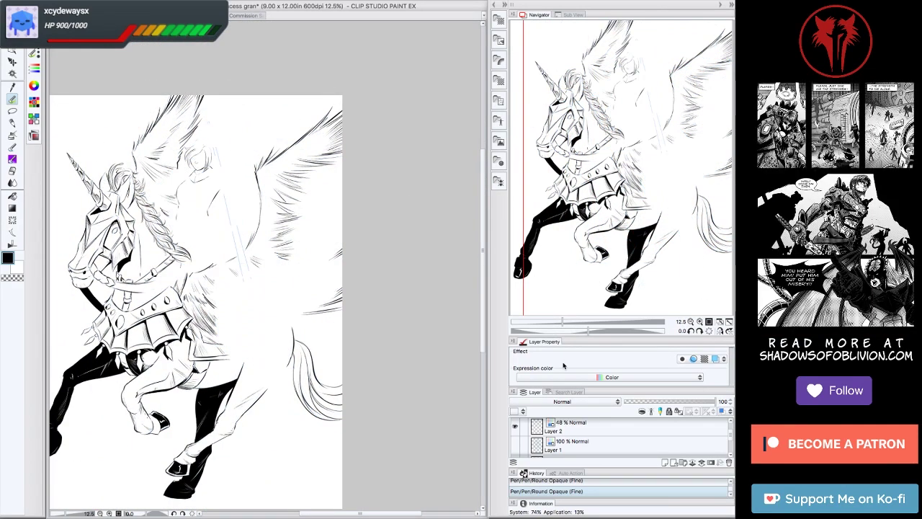
{"action": "left_click", "coordinate": [514, 445]}
{"action": "left_click", "coordinate": [707, 331]}
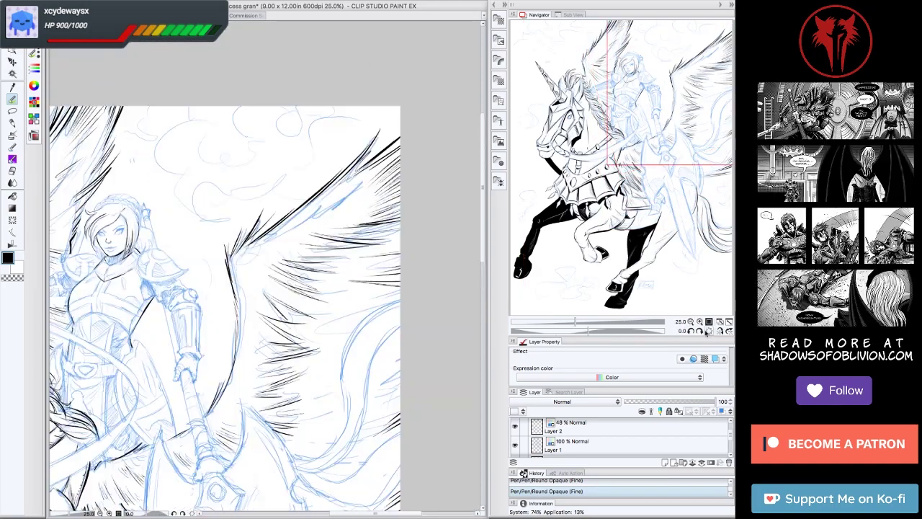
{"action": "left_click", "coordinate": [699, 330]}
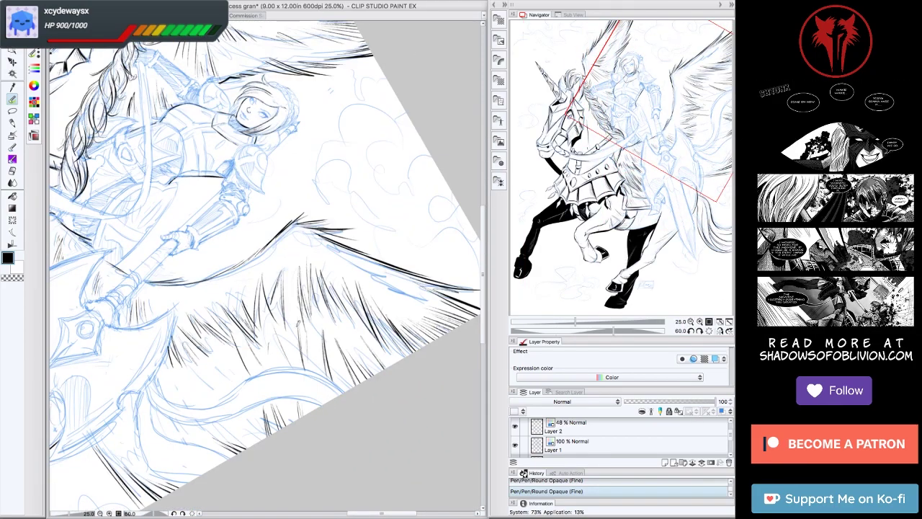
{"action": "key", "text": "ctrl+0"}
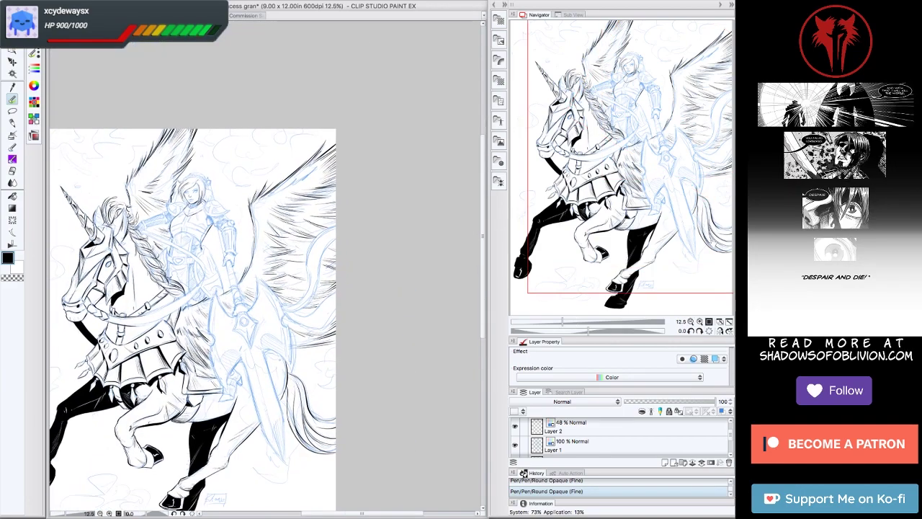
Add fine shading strokes to the unicorn's belly and flank feathers around the rider's leg.
{"action": "scroll", "coordinate": [601, 248], "scroll_direction": "up", "scroll_amount": 2}
{"action": "left_click_drag", "start_coordinate": [601, 249], "coordinate": [661, 195]}
{"action": "left_click", "coordinate": [691, 331]}
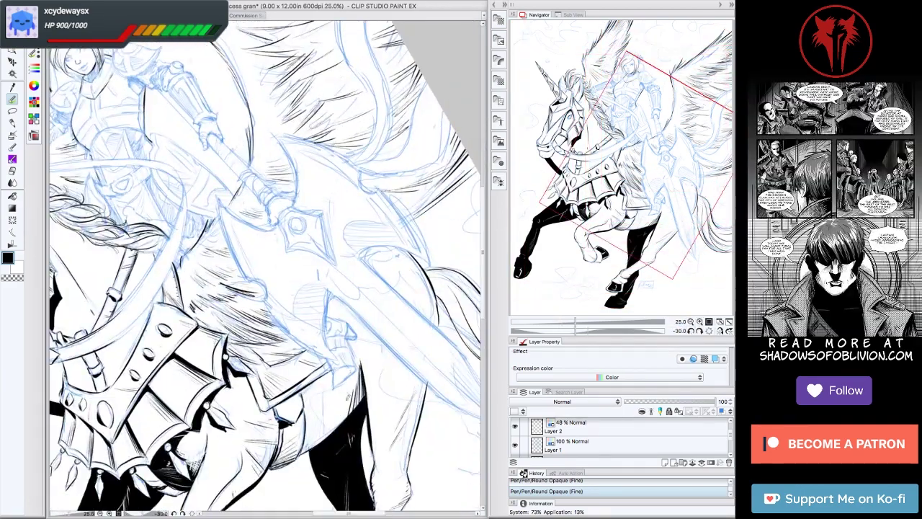
{"action": "left_click_drag", "start_coordinate": [575, 331], "coordinate": [607, 331]}
{"action": "key", "text": "ctrl+0"}
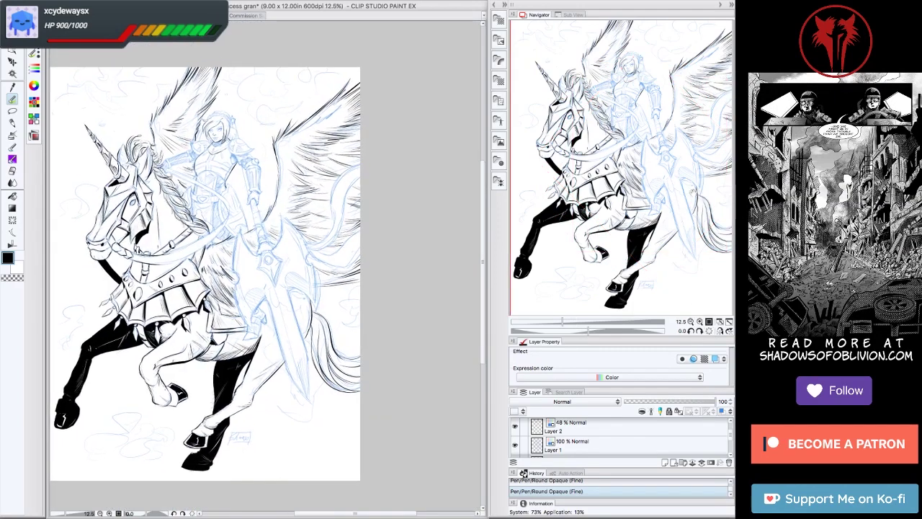
Ink the curling ribbons that trail from behind the large blade across the near wing.
{"action": "key", "text": "Tab"}
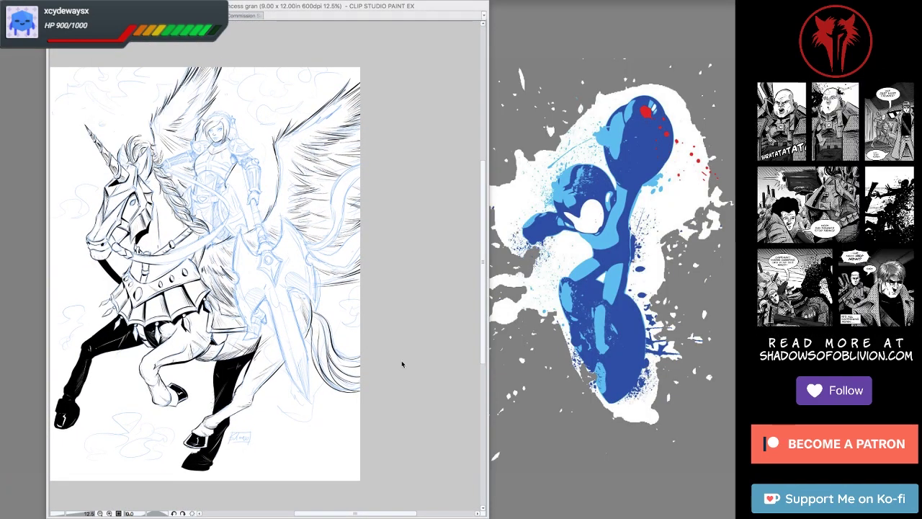
{"action": "key", "text": "Tab"}
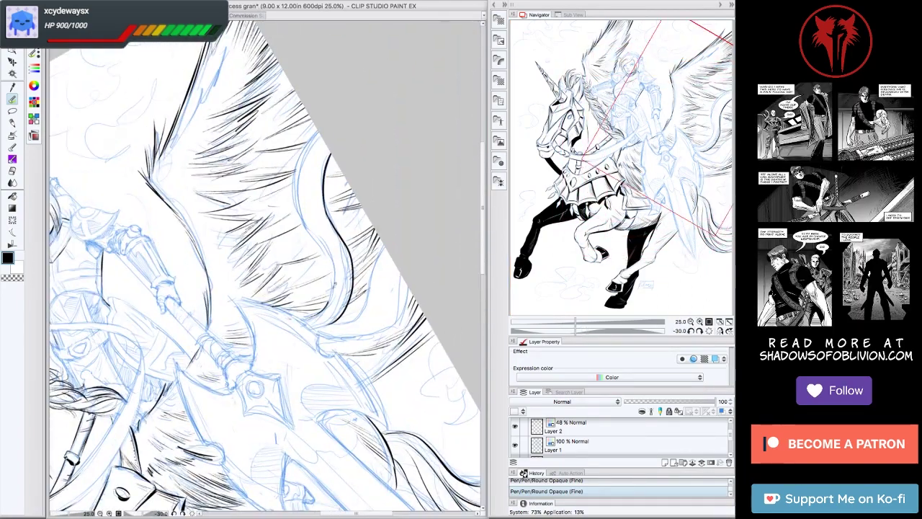
{"action": "mouse_move", "coordinate": [340, 139]}
{"action": "left_mouse_down"}
{"action": "mouse_move", "coordinate": [341, 411]}
{"action": "mouse_move", "coordinate": [180, 404]}
{"action": "left_mouse_up"}
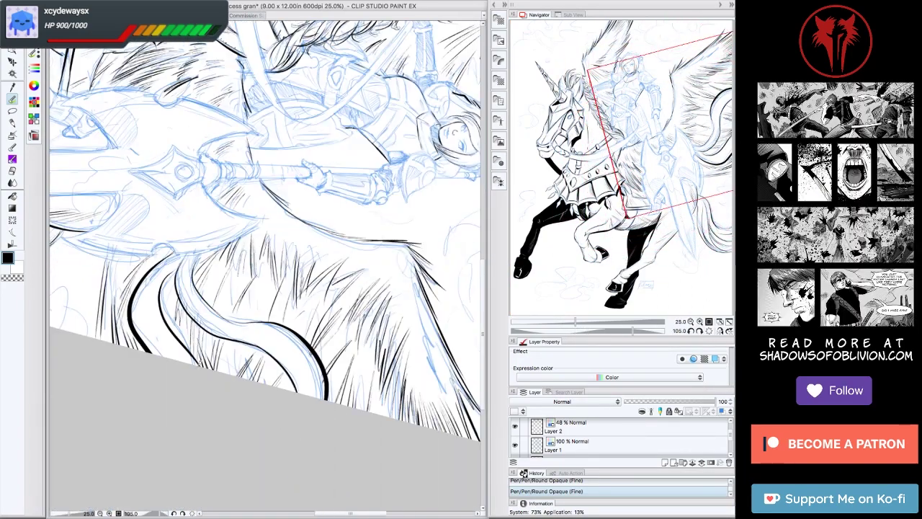
Ink the artist's signature and its surrounding box beside the unicorn's hind hooves.
{"action": "key", "text": "ctrl+0"}
{"action": "scroll", "coordinate": [288, 404], "scroll_direction": "up", "scroll_amount": 3}
{"action": "left_click_drag", "start_coordinate": [287, 396], "coordinate": [329, 423]}
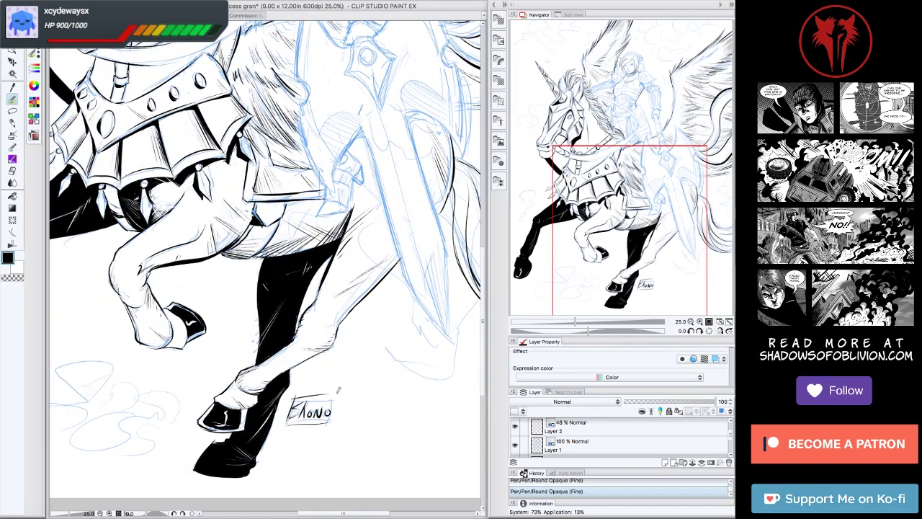
Finish the signature box and ink the outer outline of the large axe head beside the unicorn's flank.
{"action": "left_click_drag", "start_coordinate": [331, 389], "coordinate": [340, 427]}
{"action": "key", "text": "ctrl+0"}
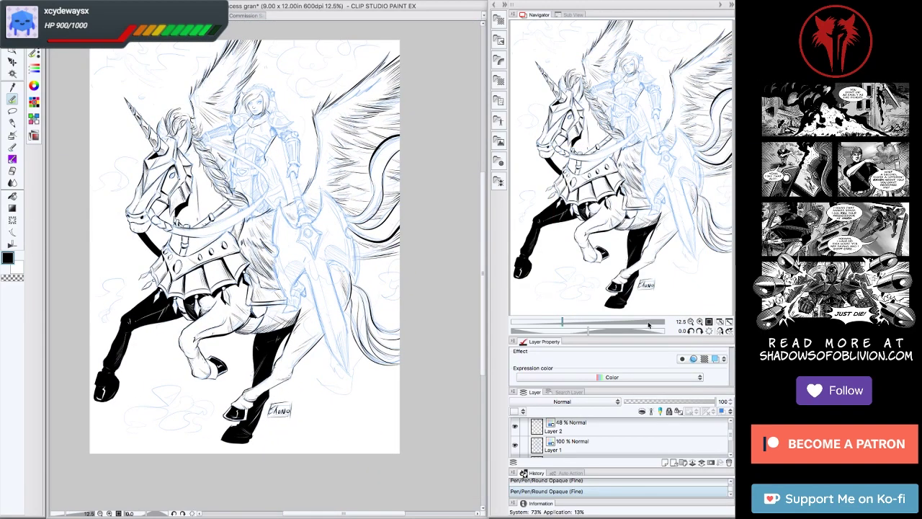
{"action": "left_click", "coordinate": [699, 322]}
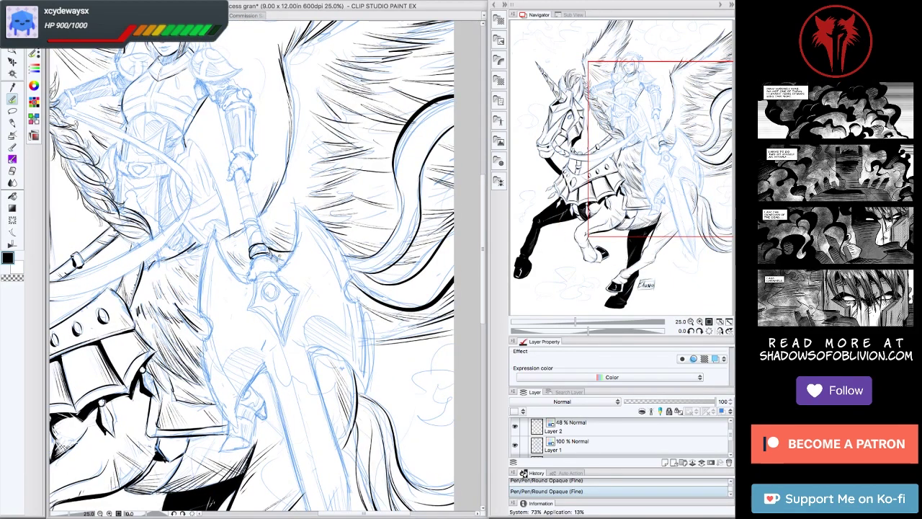
{"action": "key", "text": "Tab"}
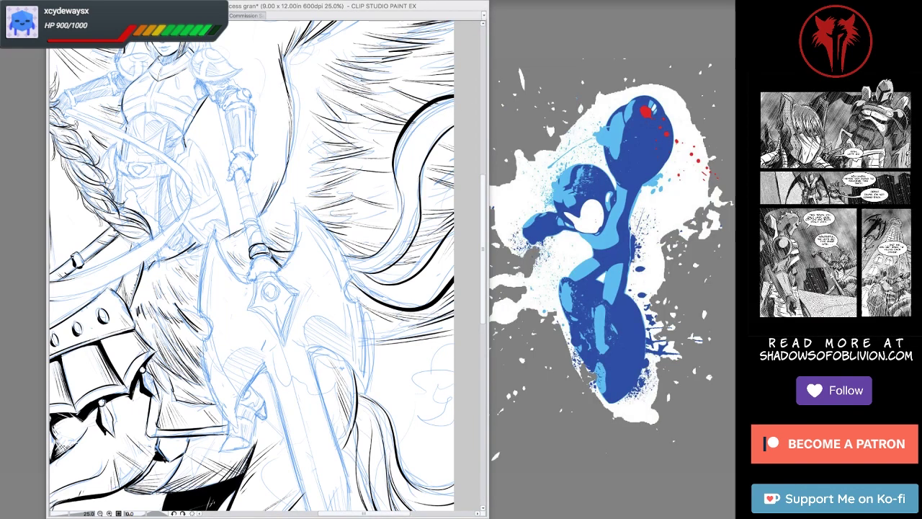
{"action": "key", "text": "Tab"}
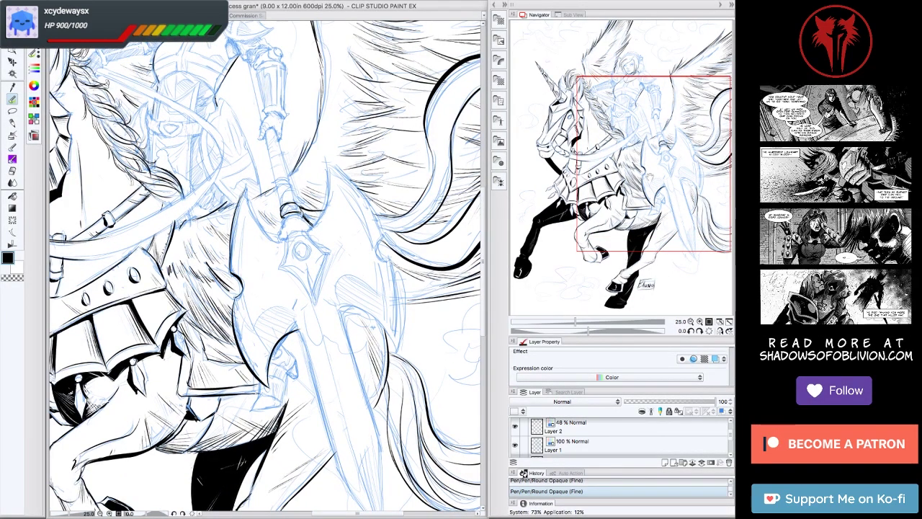
{"action": "key", "text": "asciicircum"}
{"action": "key", "text": "asciicircum"}
{"action": "mouse_move", "coordinate": [330, 152]}
{"action": "left_mouse_down"}
{"action": "mouse_move", "coordinate": [313, 263]}
{"action": "mouse_move", "coordinate": [252, 344]}
{"action": "left_mouse_up"}
{"action": "key", "text": "minus"}
{"action": "key", "text": "minus"}
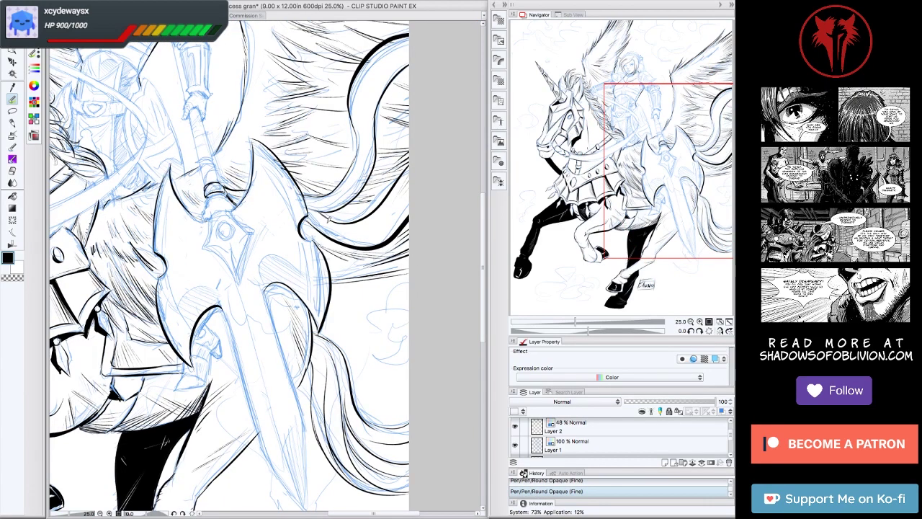
Refine the edge lines of the axe head, undoing stray strokes and cleaning the linework with the line-drawing eraser.
{"action": "left_click_drag", "start_coordinate": [162, 245], "coordinate": [166, 186]}
{"action": "key", "text": "e"}
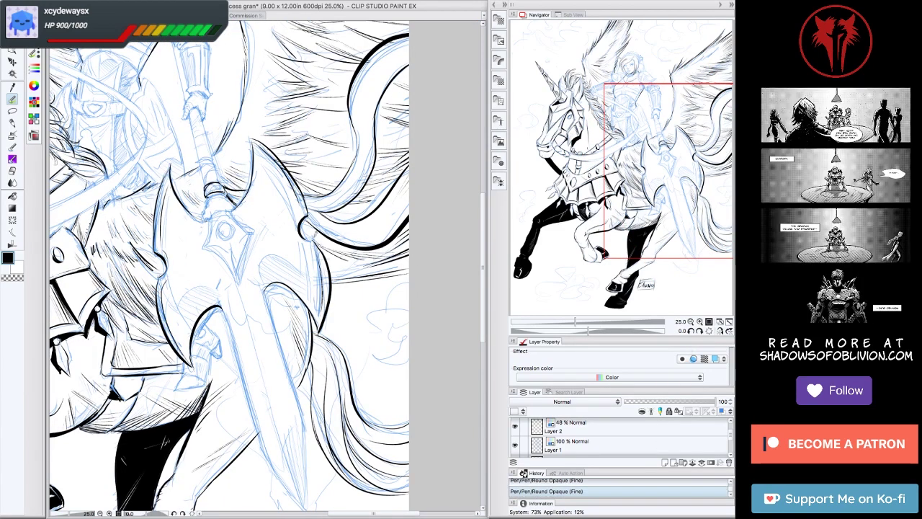
{"action": "left_click_drag", "start_coordinate": [288, 180], "coordinate": [259, 142]}
{"action": "left_click_drag", "start_coordinate": [294, 184], "coordinate": [295, 203]}
{"action": "key", "text": "ctrl+z"}
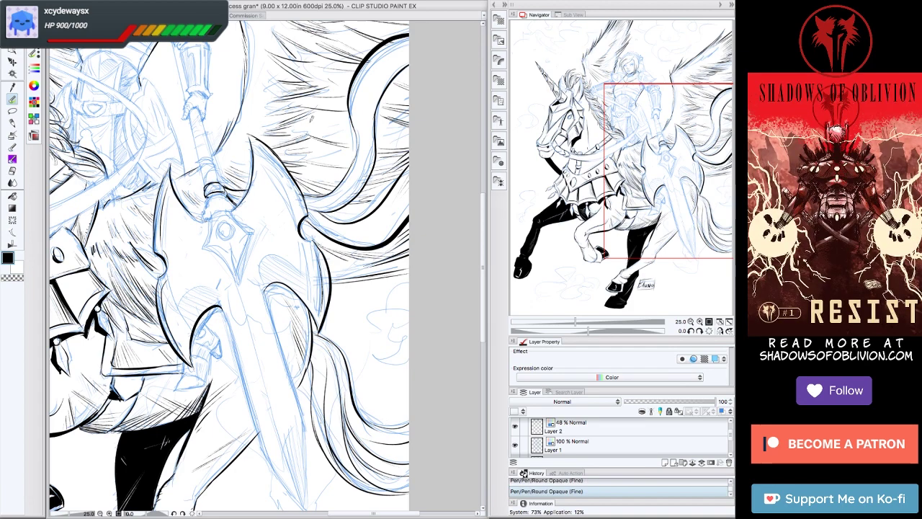
{"action": "key", "text": "ctrl+z"}
{"action": "key", "text": "ctrl+y"}
{"action": "key", "text": "Tab"}
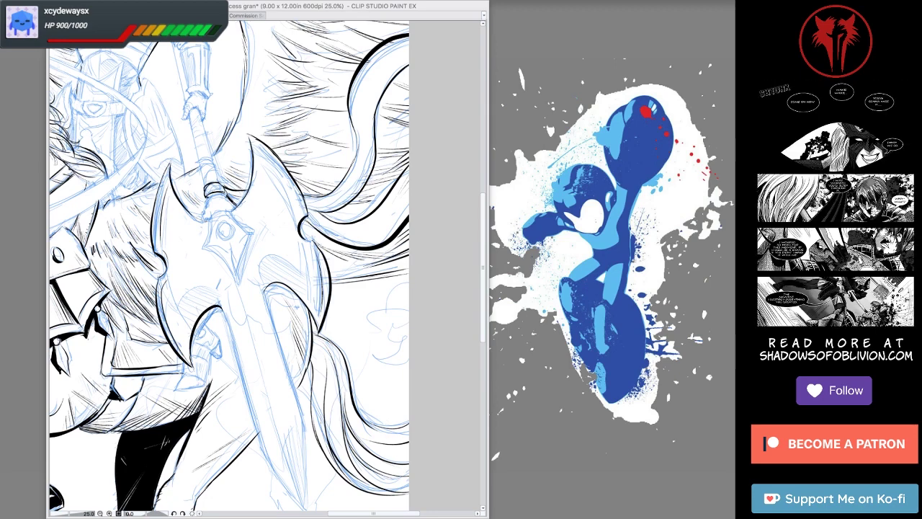
{"action": "key", "text": "Tab"}
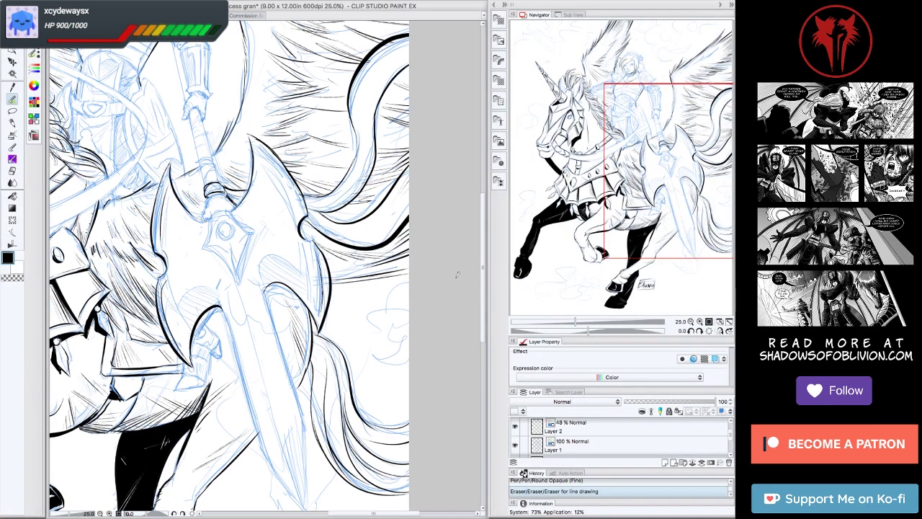
Ink the long central blade of the axe with its edges, pointed tip and ridge, and thicken the curved cut-outs.
{"action": "key", "text": "minus"}
{"action": "key", "text": "minus"}
{"action": "key", "text": "minus"}
{"action": "key", "text": "minus"}
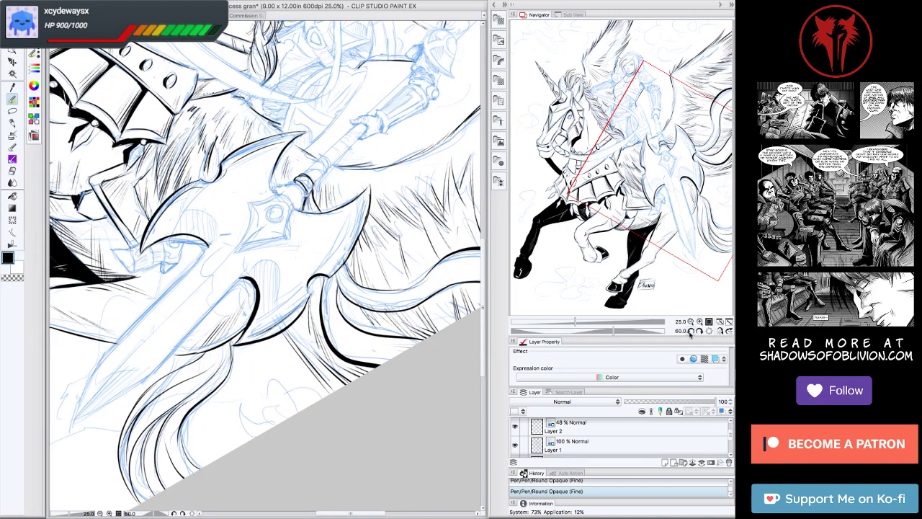
{"action": "left_click", "coordinate": [690, 330]}
{"action": "left_click", "coordinate": [690, 331]}
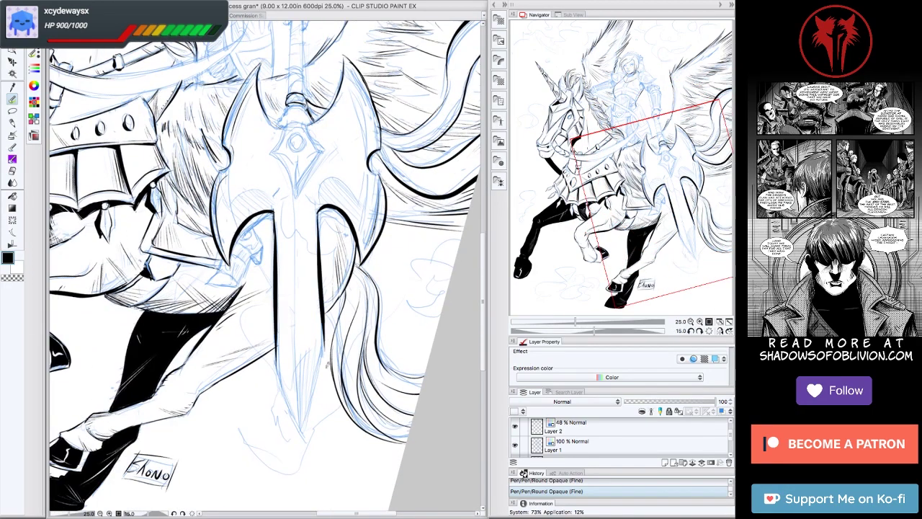
{"action": "left_click_drag", "start_coordinate": [326, 348], "coordinate": [304, 436]}
{"action": "left_click_drag", "start_coordinate": [297, 200], "coordinate": [298, 408]}
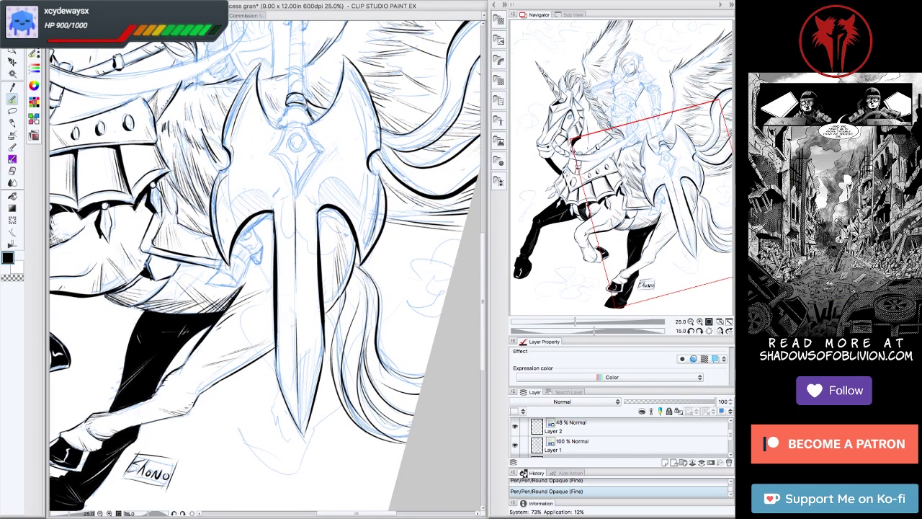
{"action": "left_click_drag", "start_coordinate": [288, 180], "coordinate": [299, 307]}
{"action": "left_click_drag", "start_coordinate": [237, 187], "coordinate": [270, 252]}
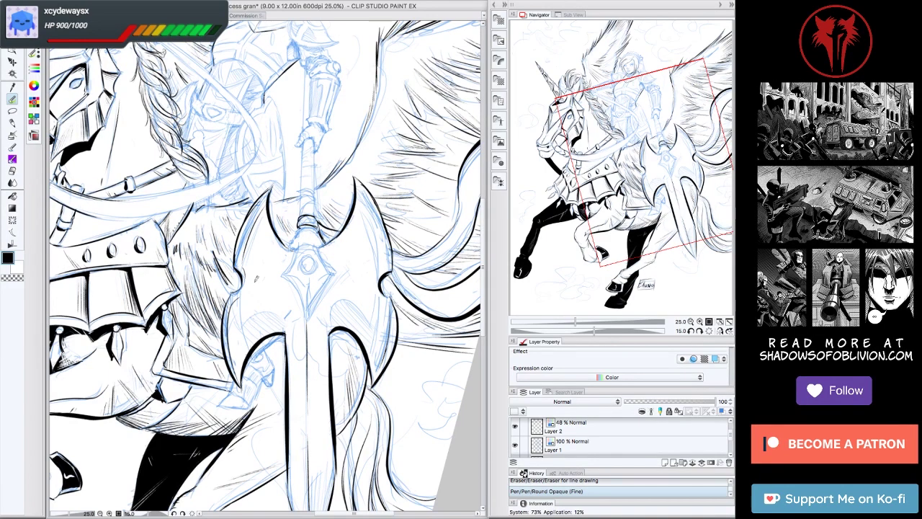
Ink the axe's shaft, collar and diamond-shaped ornament, checking the line art with the blue sketch hidden.
{"action": "left_click_drag", "start_coordinate": [288, 288], "coordinate": [277, 281]}
{"action": "left_click_drag", "start_coordinate": [288, 216], "coordinate": [272, 301]}
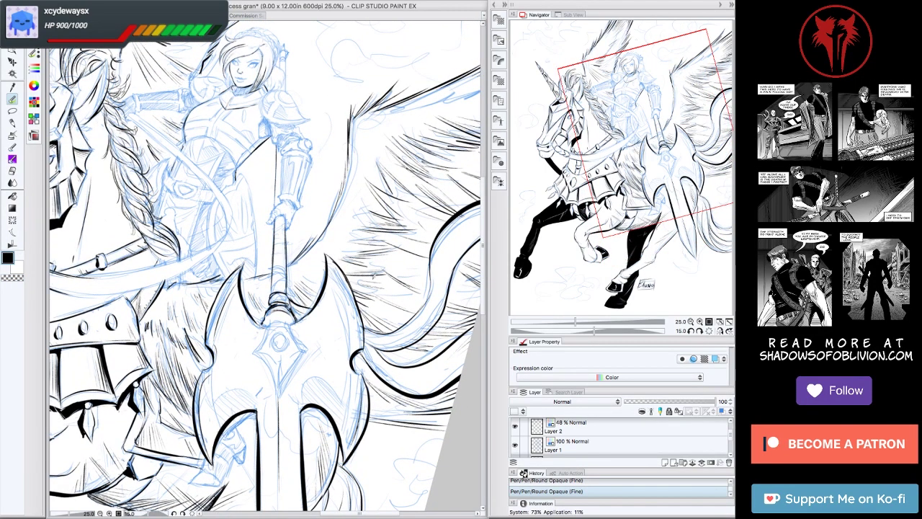
{"action": "key", "text": "ctrl+minus"}
{"action": "key", "text": "ctrl+minus"}
{"action": "key", "text": "ctrl+minus"}
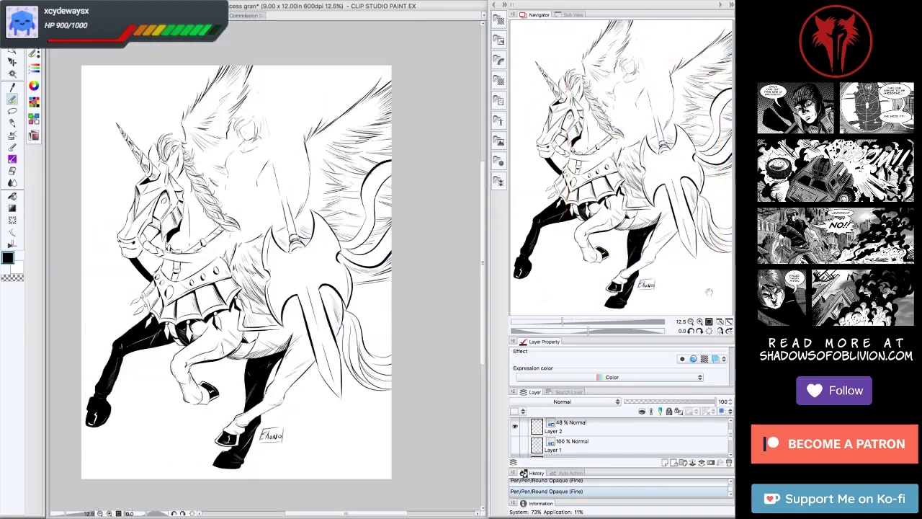
{"action": "left_click", "coordinate": [99, 36]}
{"action": "left_click", "coordinate": [116, 59]}
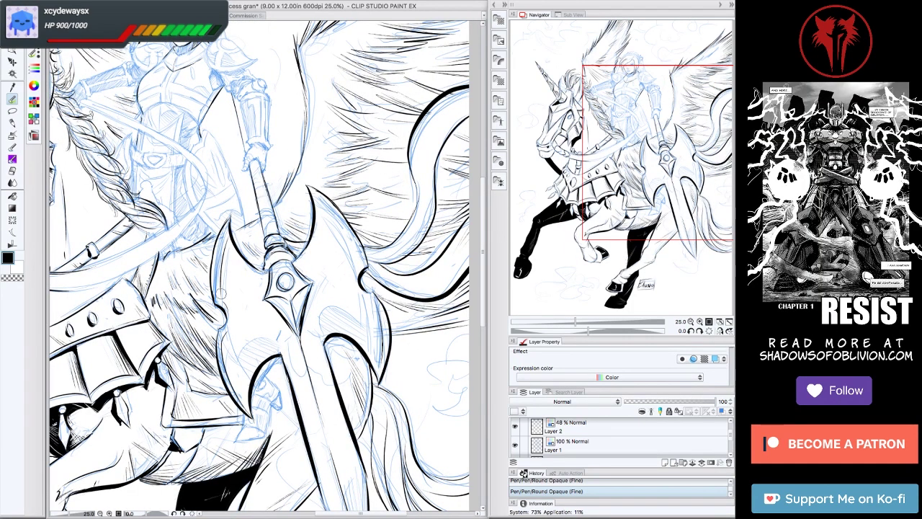
Ink the rider's armoured foot and the stirrup behind the axe blade.
{"action": "mouse_move", "coordinate": [288, 288]}
{"action": "left_mouse_down"}
{"action": "mouse_move", "coordinate": [234, 225]}
{"action": "mouse_move", "coordinate": [285, 218]}
{"action": "left_mouse_up"}
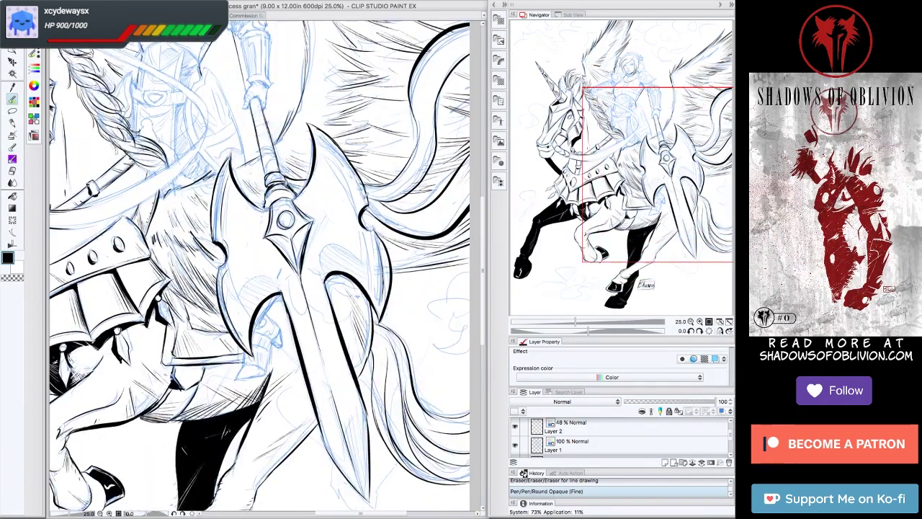
{"action": "mouse_move", "coordinate": [270, 332]}
{"action": "left_mouse_down"}
{"action": "mouse_move", "coordinate": [285, 350]}
{"action": "mouse_move", "coordinate": [234, 380]}
{"action": "left_mouse_up"}
{"action": "left_click_drag", "start_coordinate": [242, 364], "coordinate": [265, 369]}
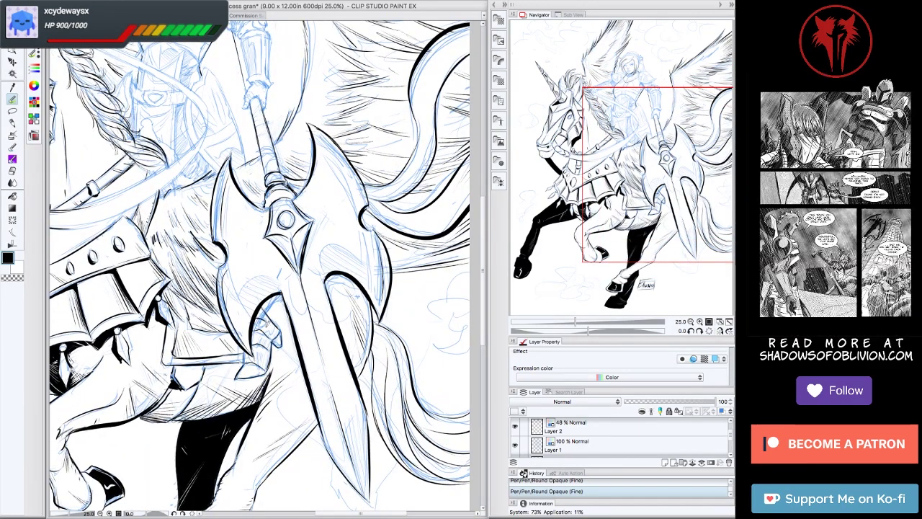
{"action": "left_click_drag", "start_coordinate": [256, 335], "coordinate": [270, 373]}
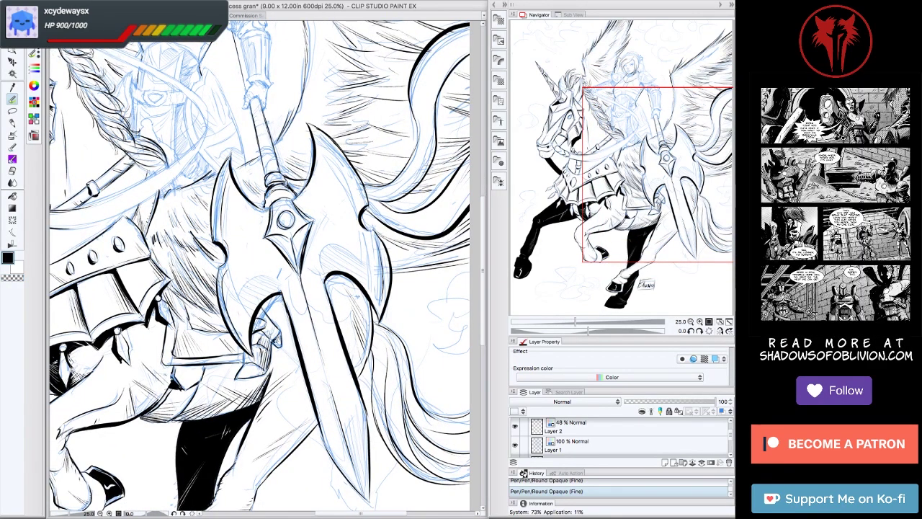
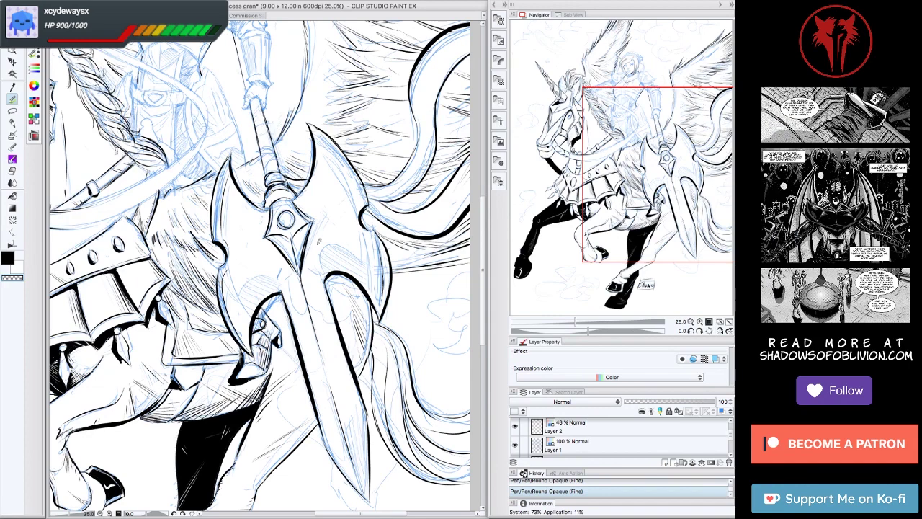
Review the whole inked drawing with the blue sketch hidden and save the file.
{"action": "key", "text": "ctrl+minus"}
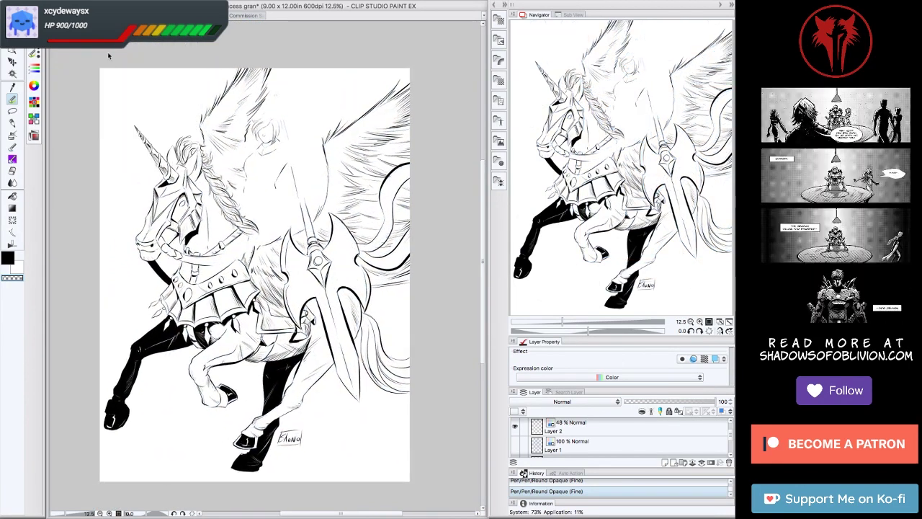
{"action": "key", "text": "ctrl+s"}
{"action": "key", "text": "Tab"}
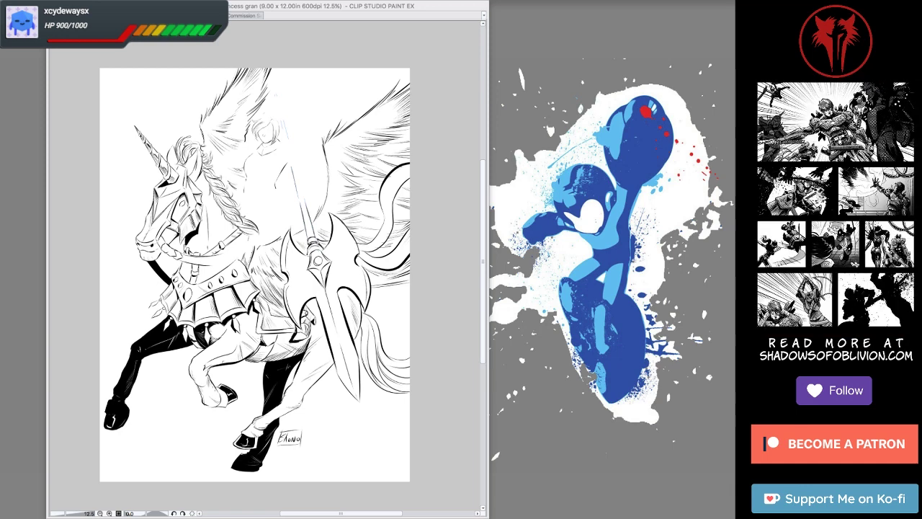
{"action": "key", "text": "Tab"}
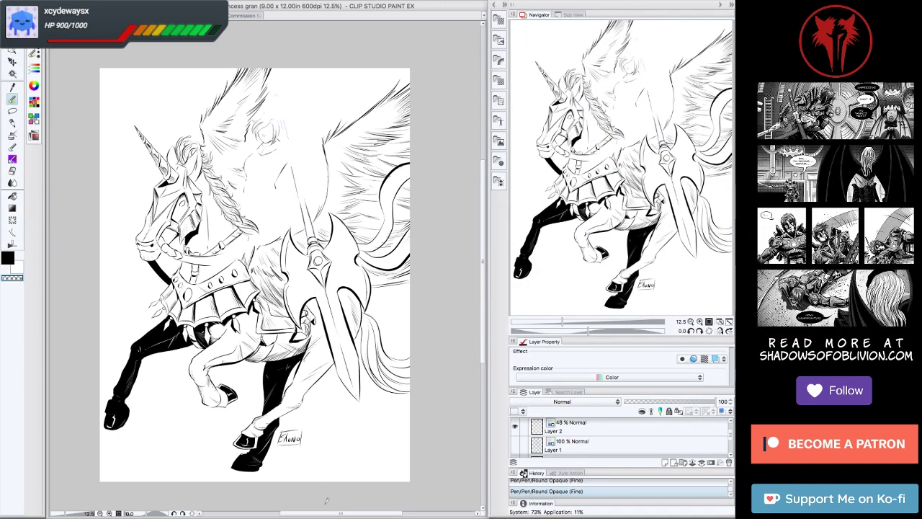
Add hatching to the curved recesses of the axe head and compare the inks with the blue sketch hidden and shown.
{"action": "key", "text": "ctrl+plus"}
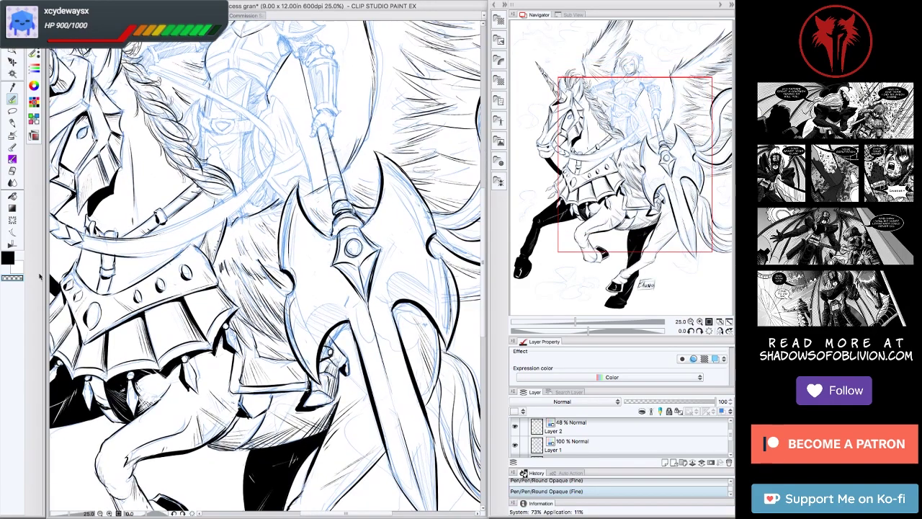
{"action": "key", "text": "minus"}
{"action": "key", "text": "minus"}
{"action": "key", "text": "minus"}
{"action": "key", "text": "minus"}
{"action": "key", "text": "minus"}
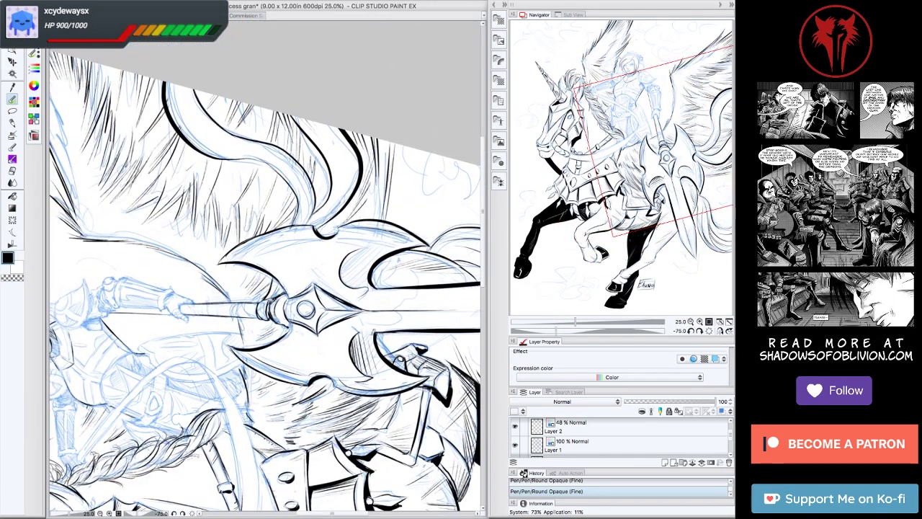
{"action": "key", "text": "ctrl+0"}
{"action": "left_click", "coordinate": [515, 446]}
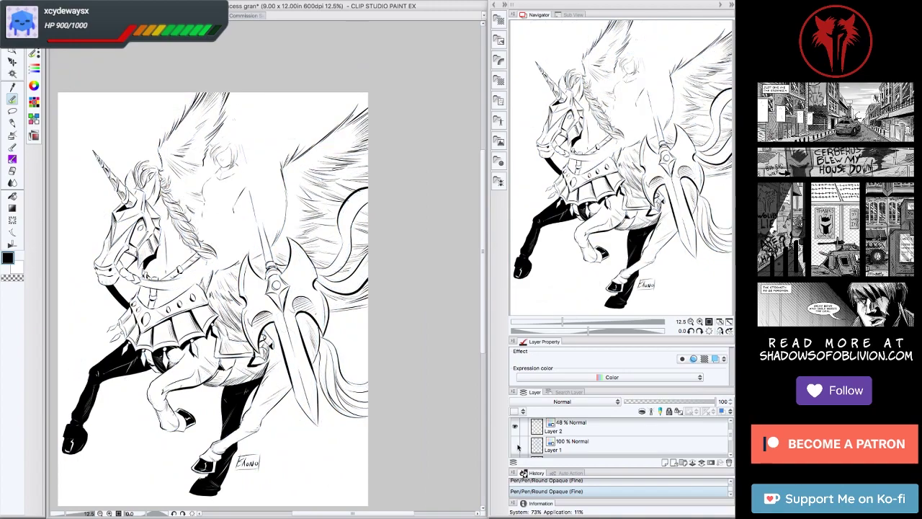
{"action": "left_click", "coordinate": [515, 446]}
{"action": "left_click", "coordinate": [515, 446]}
{"action": "left_click", "coordinate": [515, 446]}
Ink and shade the looping reins across the unicorn's neck and braid, check them without the blue sketch and save.
{"action": "left_click", "coordinate": [699, 321]}
{"action": "mouse_move", "coordinate": [259, 267]}
{"action": "left_mouse_down"}
{"action": "mouse_move", "coordinate": [216, 302]}
{"action": "mouse_move", "coordinate": [259, 274]}
{"action": "mouse_move", "coordinate": [216, 202]}
{"action": "mouse_move", "coordinate": [271, 279]}
{"action": "left_mouse_up"}
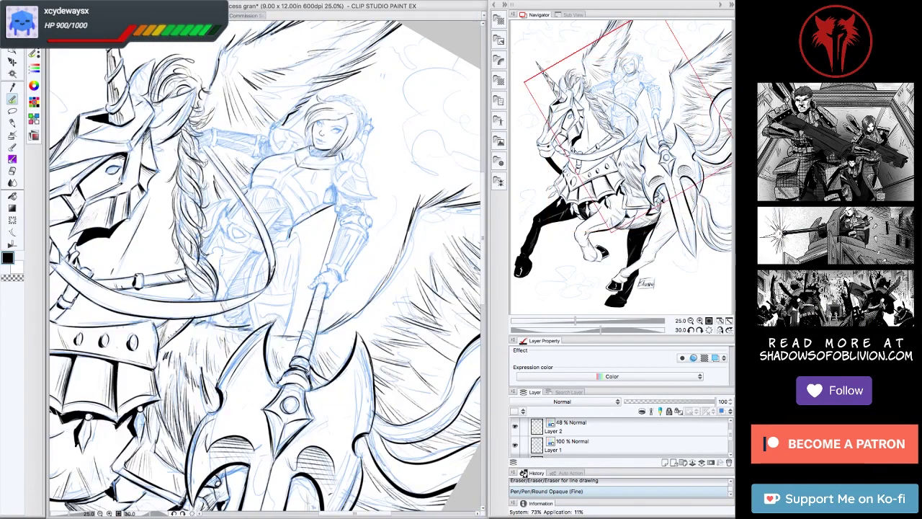
{"action": "left_click_drag", "start_coordinate": [263, 234], "coordinate": [259, 273]}
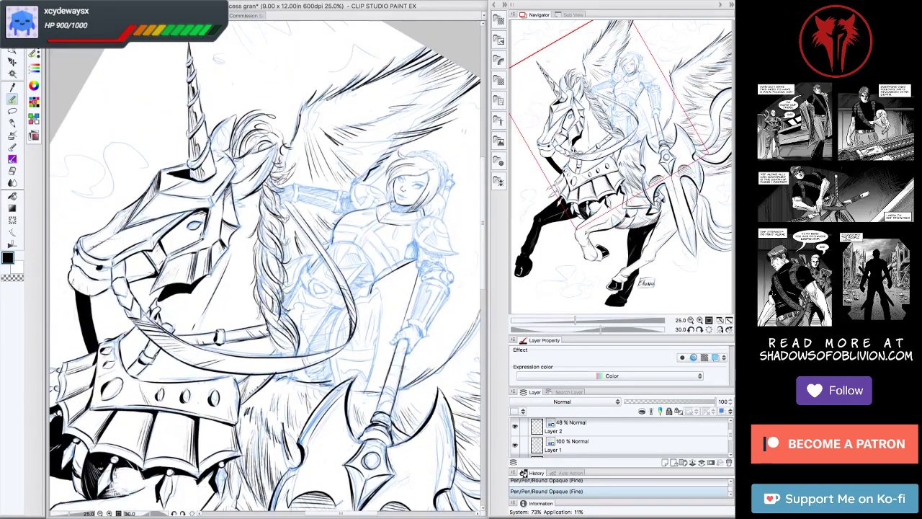
{"action": "key", "text": "ctrl+0"}
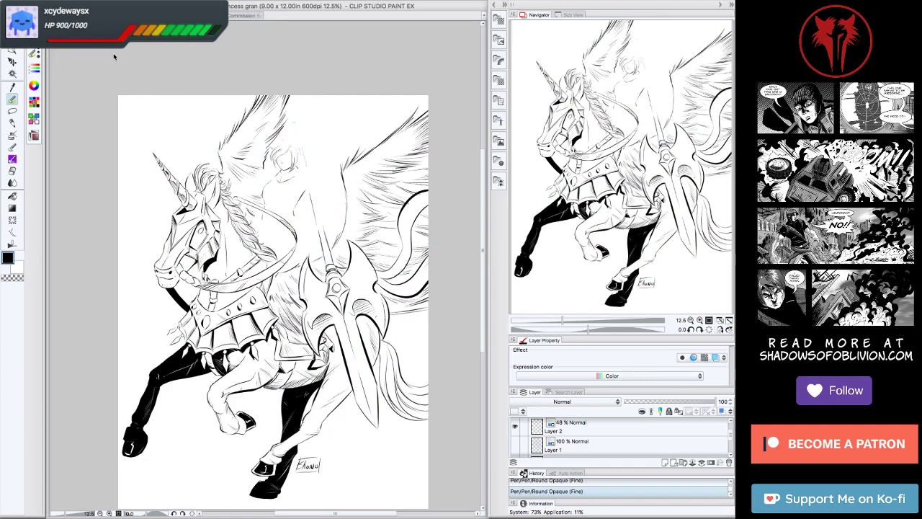
Show the blue sketch again and ink the rider's pointed hip guard and the shaded recess below it, beside the rein loop.
{"action": "key", "text": "ctrl+plus"}
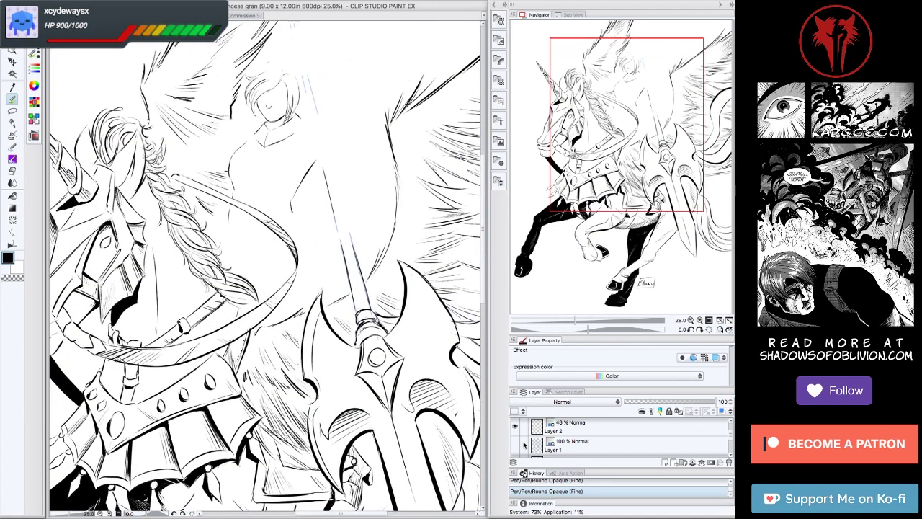
{"action": "scroll", "coordinate": [266, 267], "scroll_direction": "up", "scroll_amount": 3}
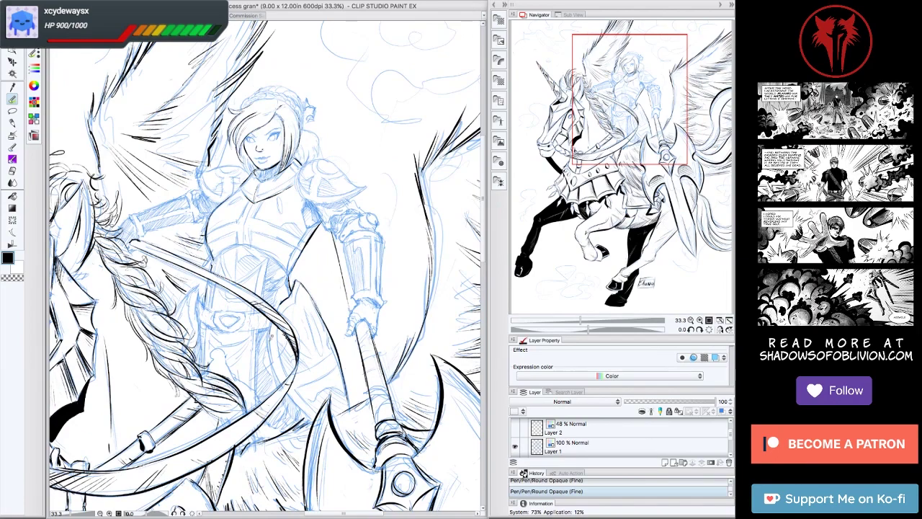
{"action": "scroll", "coordinate": [267, 267], "scroll_direction": "left", "scroll_amount": 3}
{"action": "left_click", "coordinate": [690, 329]}
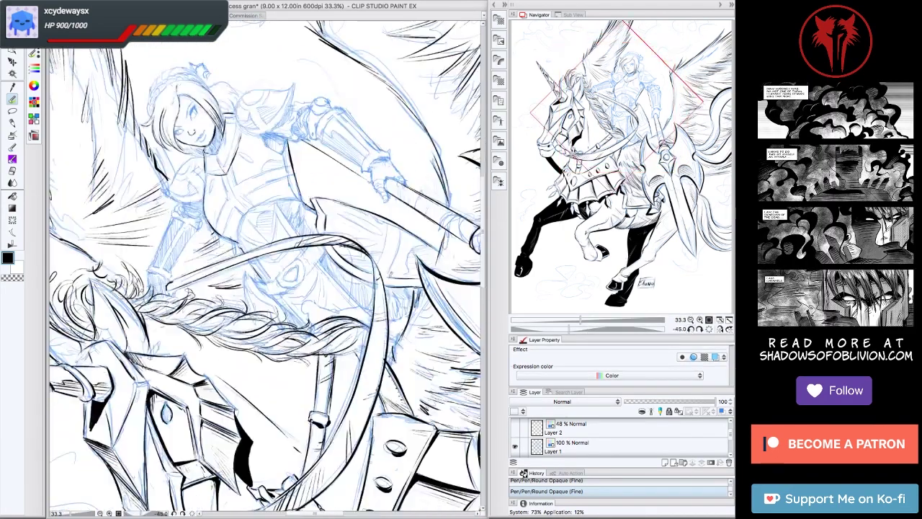
{"action": "key", "text": "asciicircum"}
{"action": "key", "text": "asciicircum"}
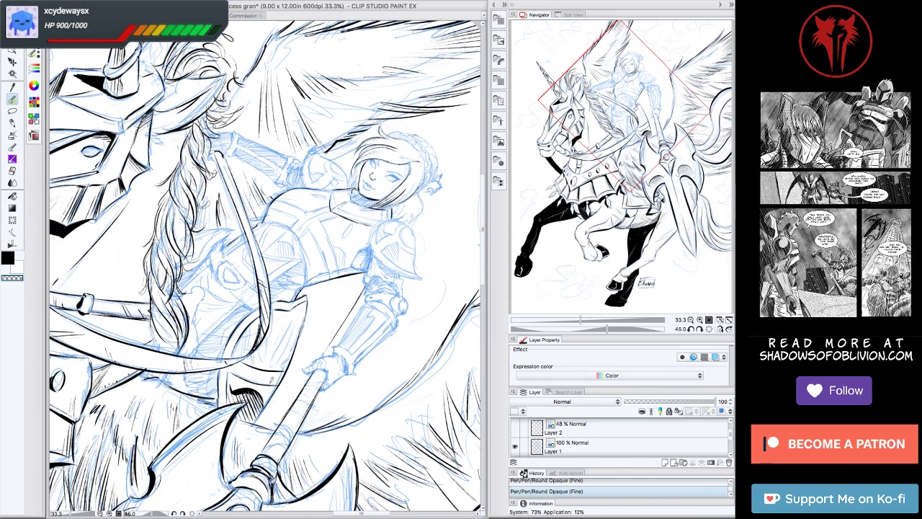
{"action": "key", "text": "minus"}
{"action": "key", "text": "minus"}
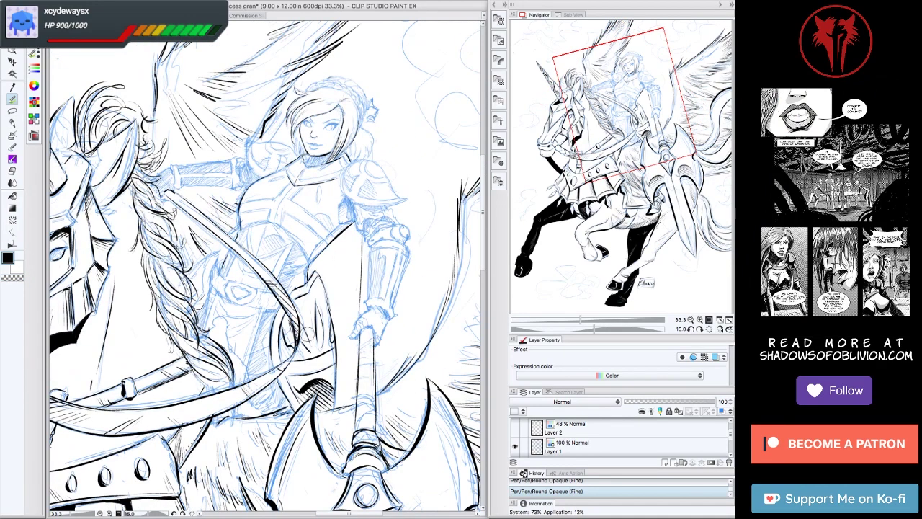
{"action": "key", "text": "minus"}
{"action": "key", "text": "minus"}
Ink the rider's belt, its buckle and the hanging cloth panels below it, behind the rein loop.
{"action": "key", "text": "asciicircum"}
{"action": "key", "text": "asciicircum"}
{"action": "key", "text": "asciicircum"}
{"action": "key", "text": "asciicircum"}
{"action": "key", "text": "asciicircum"}
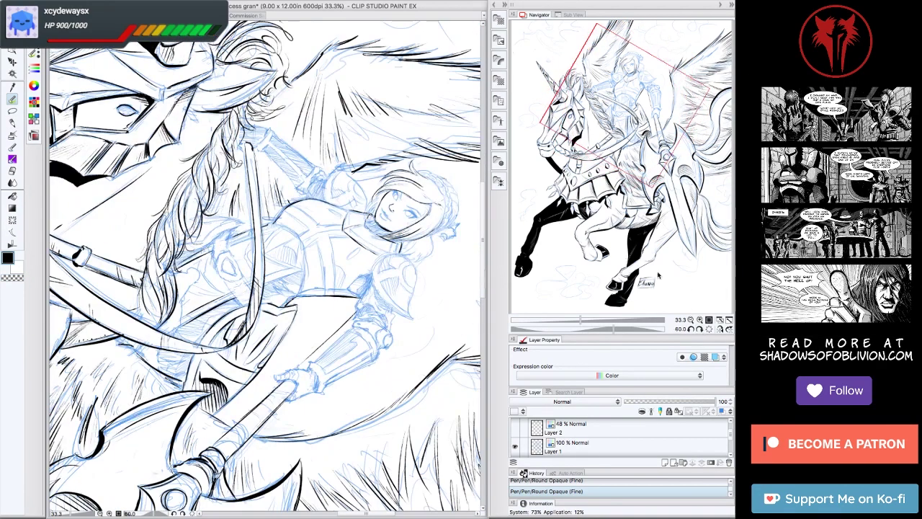
{"action": "key", "text": "asciicircum"}
{"action": "key", "text": "asciicircum"}
{"action": "key", "text": "asciicircum"}
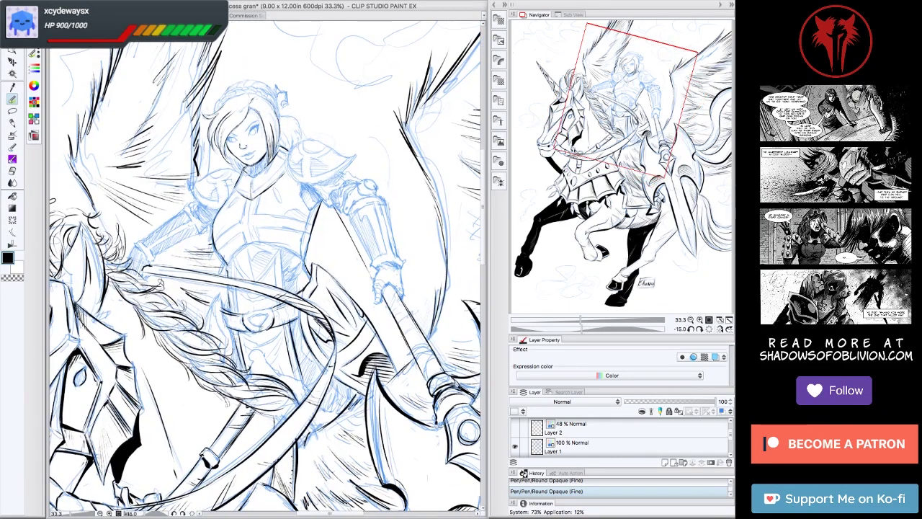
{"action": "key", "text": "minus"}
{"action": "key", "text": "minus"}
{"action": "key", "text": "ctrl+plus"}
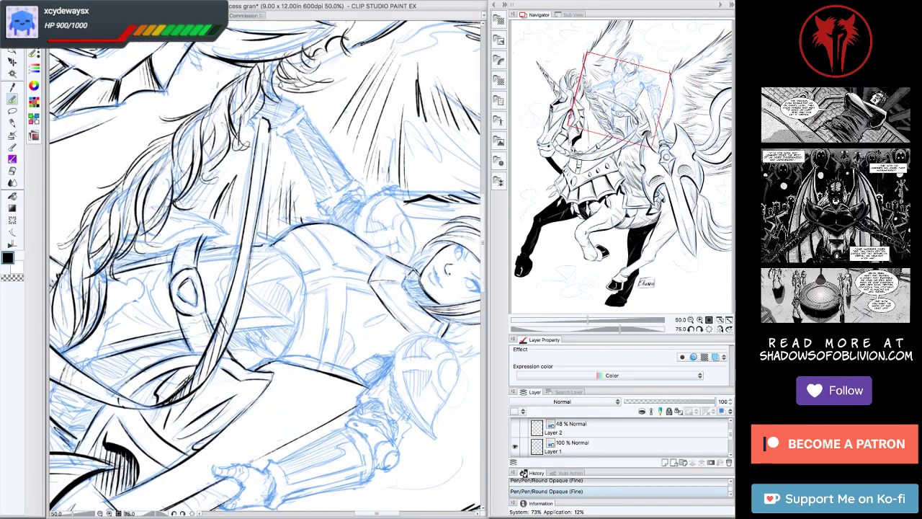
{"action": "key", "text": "minus"}
{"action": "key", "text": "minus"}
{"action": "key", "text": "minus"}
{"action": "key", "text": "minus"}
{"action": "key", "text": "minus"}
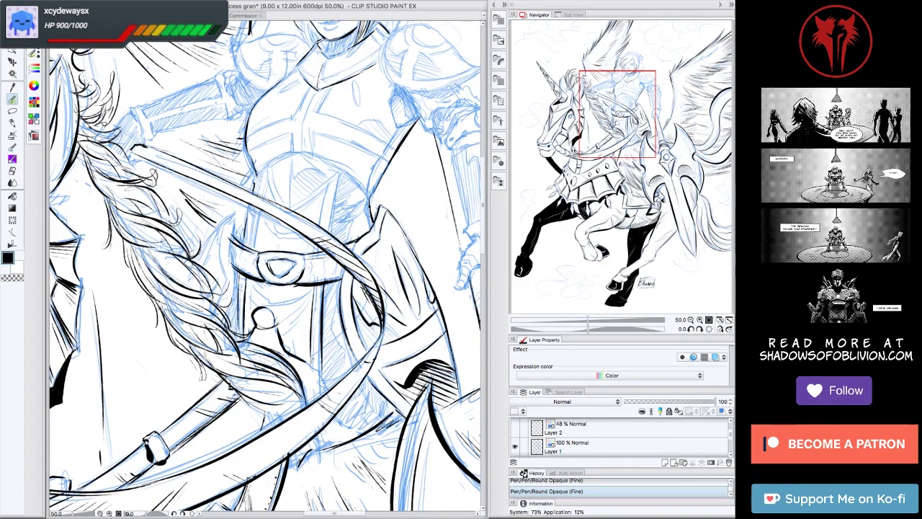
Ink the horn-shaped hip guard beside the braid, fill the gaps beside the cloth panel black and hatch the shadow below.
{"action": "mouse_move", "coordinate": [321, 371]}
{"action": "left_mouse_down"}
{"action": "mouse_move", "coordinate": [347, 415]}
{"action": "mouse_move", "coordinate": [383, 425]}
{"action": "left_mouse_up"}
{"action": "mouse_move", "coordinate": [344, 300]}
{"action": "left_mouse_down"}
{"action": "mouse_move", "coordinate": [332, 375]}
{"action": "mouse_move", "coordinate": [404, 426]}
{"action": "left_mouse_up"}
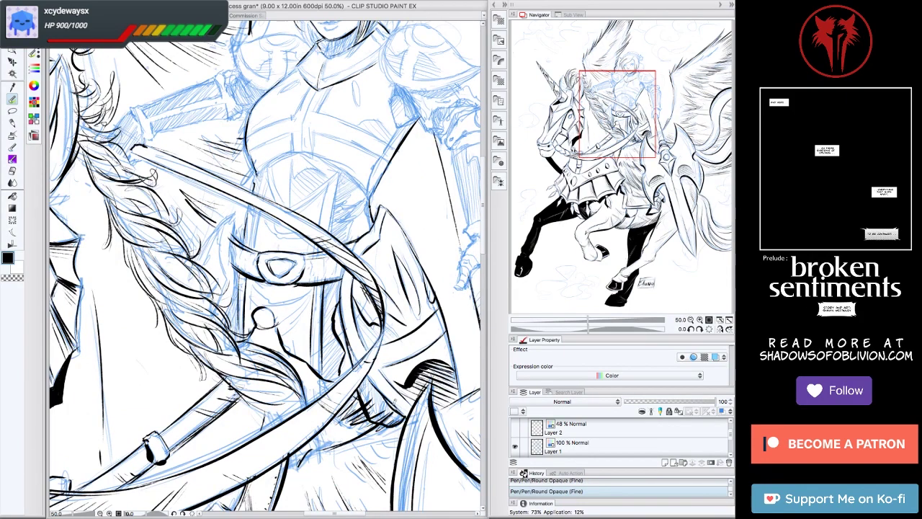
{"action": "left_click_drag", "start_coordinate": [372, 385], "coordinate": [403, 417]}
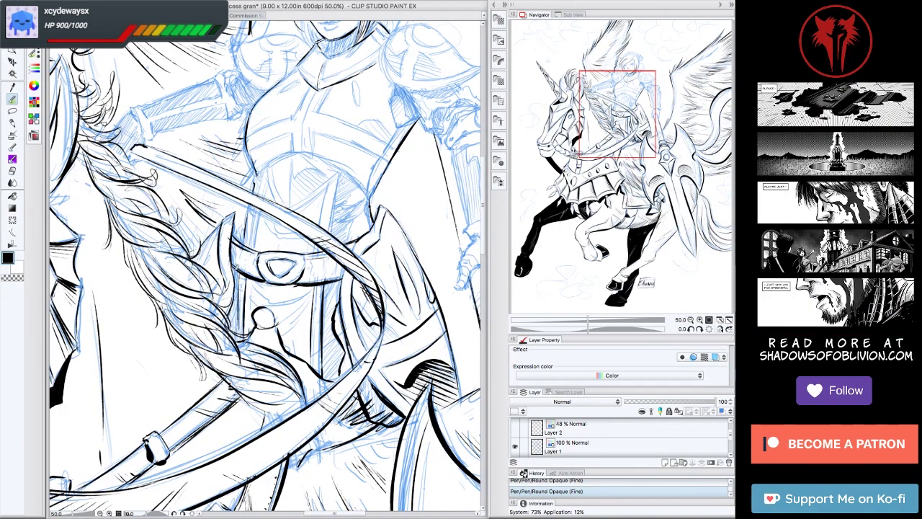
{"action": "left_click_drag", "start_coordinate": [240, 281], "coordinate": [232, 333]}
{"action": "left_click_drag", "start_coordinate": [236, 301], "coordinate": [237, 332]}
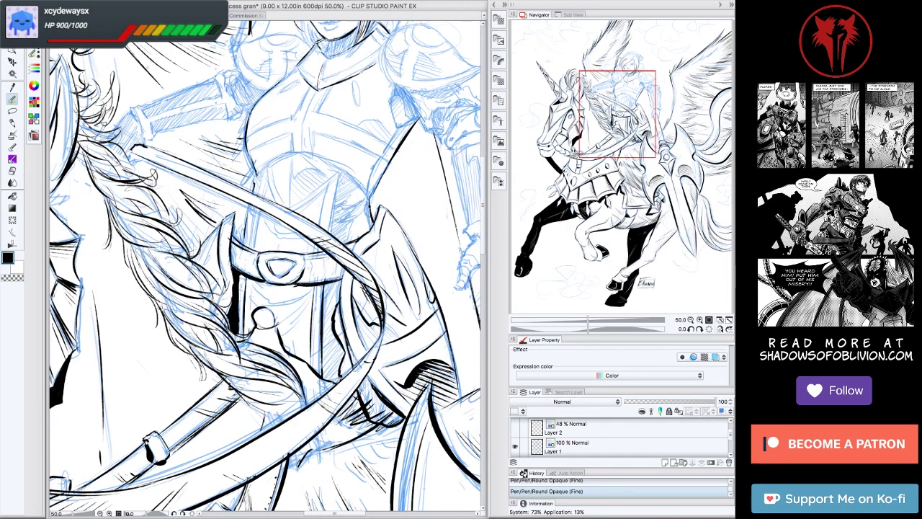
{"action": "mouse_move", "coordinate": [333, 282]}
{"action": "left_mouse_down"}
{"action": "mouse_move", "coordinate": [336, 380]}
{"action": "mouse_move", "coordinate": [342, 374]}
{"action": "left_mouse_up"}
{"action": "key", "text": "p"}
{"action": "mouse_move", "coordinate": [353, 310]}
{"action": "left_mouse_down"}
{"action": "mouse_move", "coordinate": [340, 367]}
{"action": "mouse_move", "coordinate": [396, 422]}
{"action": "left_mouse_up"}
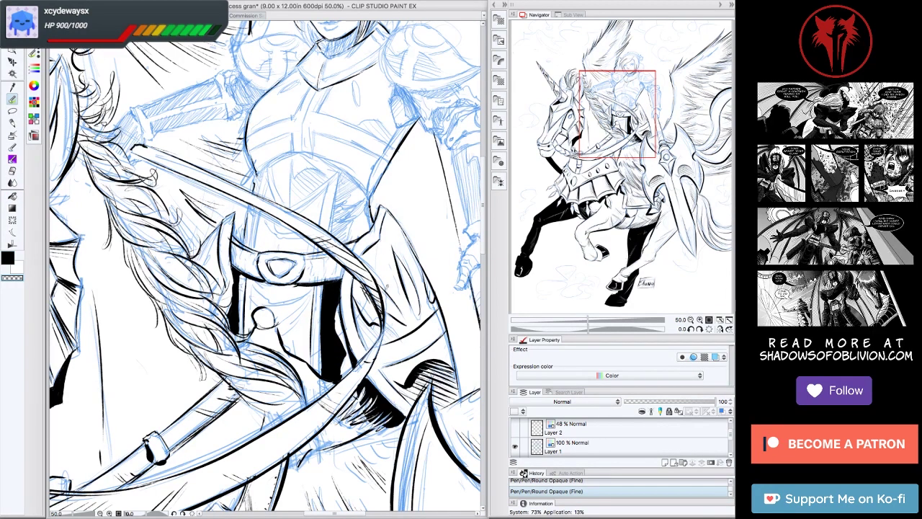
Ink the V-shaped waist plates above the belt and shade the inner edge of the horn-shaped hip guard black.
{"action": "left_click", "coordinate": [700, 320]}
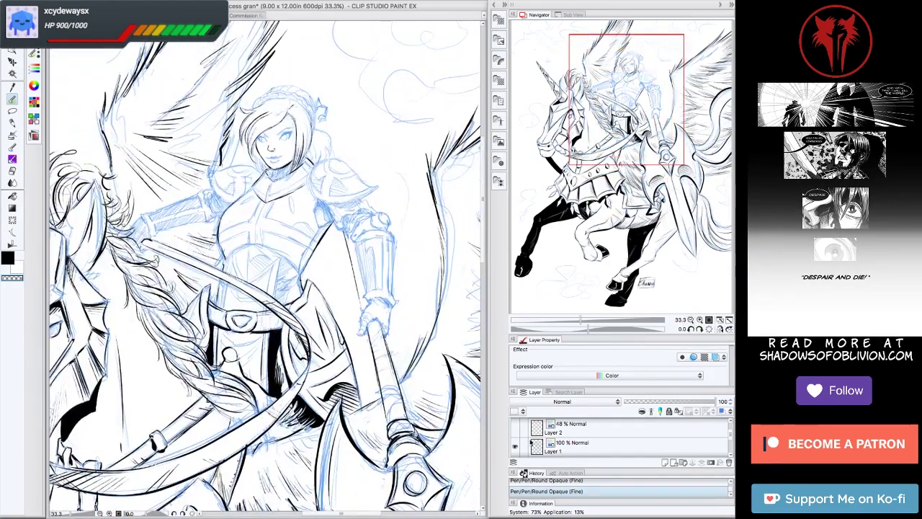
{"action": "left_click", "coordinate": [700, 320]}
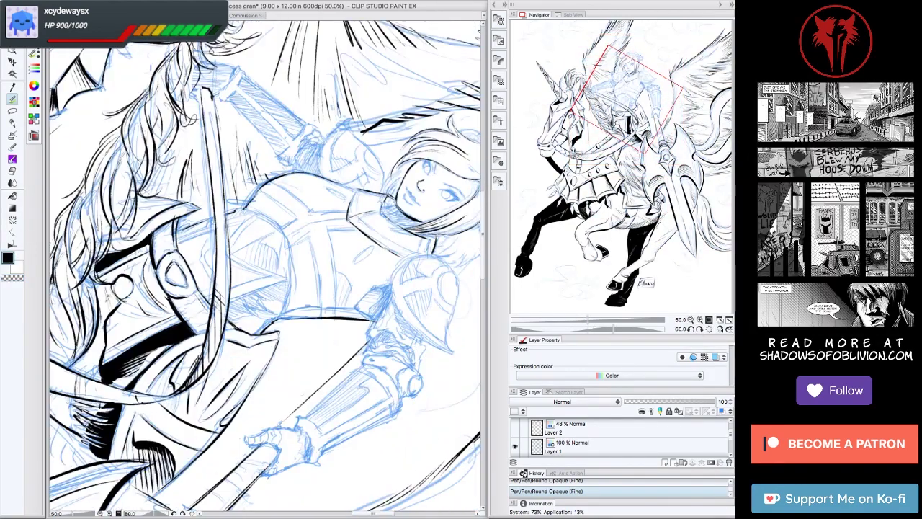
{"action": "left_click", "coordinate": [709, 328]}
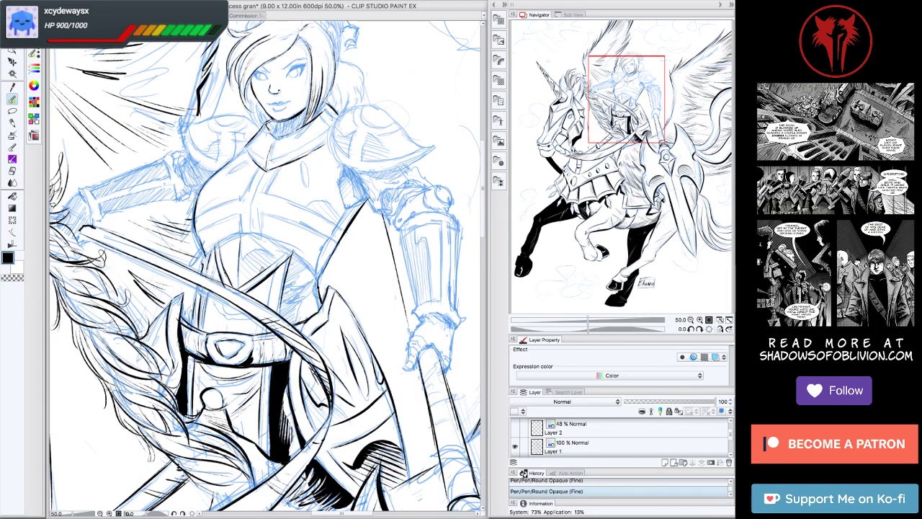
{"action": "left_click", "coordinate": [690, 319]}
{"action": "left_click", "coordinate": [700, 319]}
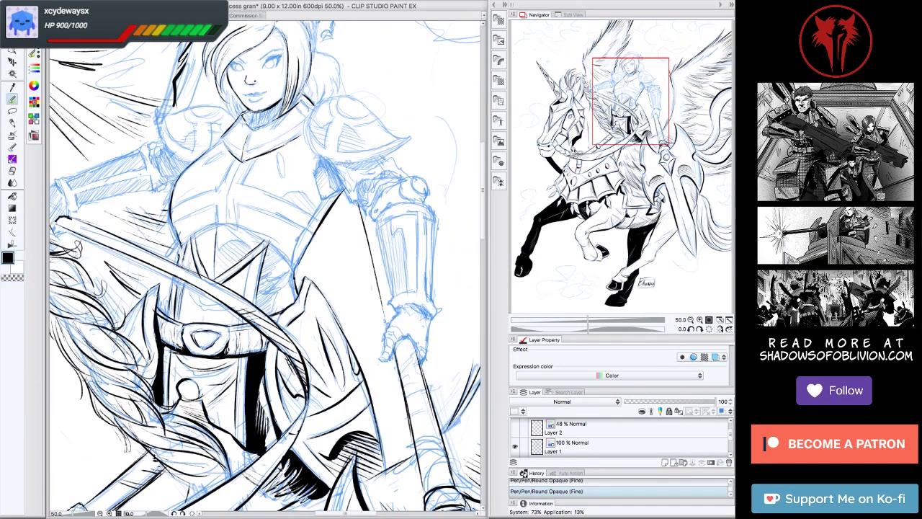
{"action": "left_click_drag", "start_coordinate": [169, 304], "coordinate": [168, 317]}
{"action": "left_click_drag", "start_coordinate": [166, 286], "coordinate": [162, 338]}
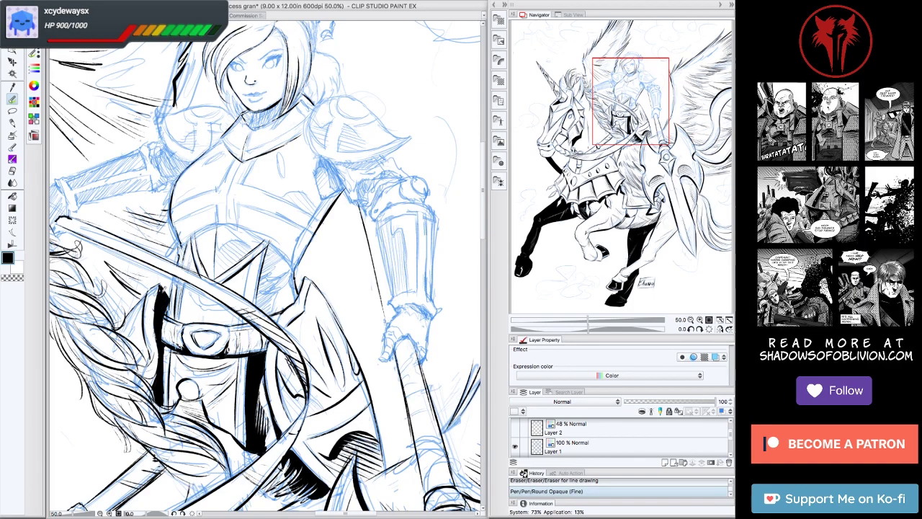
{"action": "left_click_drag", "start_coordinate": [166, 286], "coordinate": [161, 294]}
{"action": "scroll", "coordinate": [119, 57], "scroll_direction": "down", "scroll_amount": 4}
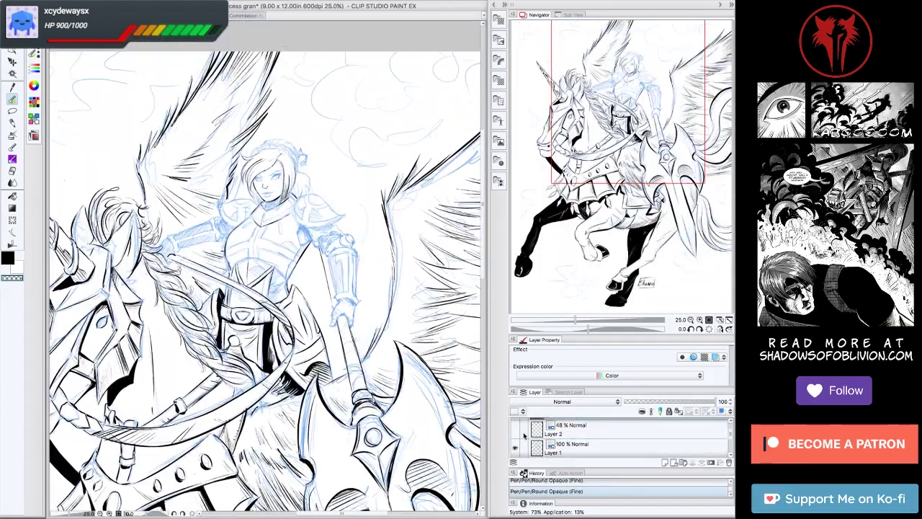
Ink the arched lower edge of the breastplate over the waist plates.
{"action": "key", "text": "ctrl+plus"}
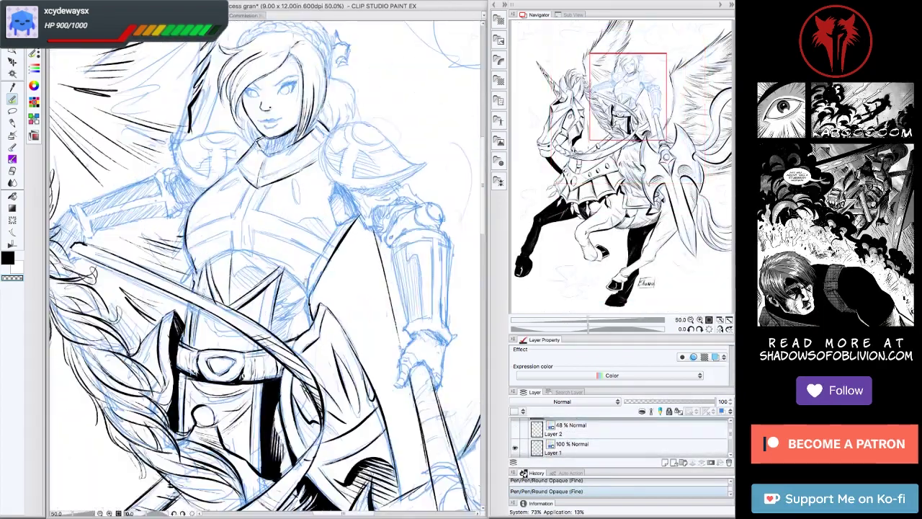
{"action": "key", "text": "minus"}
{"action": "key", "text": "minus"}
{"action": "key", "text": "minus"}
{"action": "key", "text": "minus"}
{"action": "left_click", "coordinate": [709, 330]}
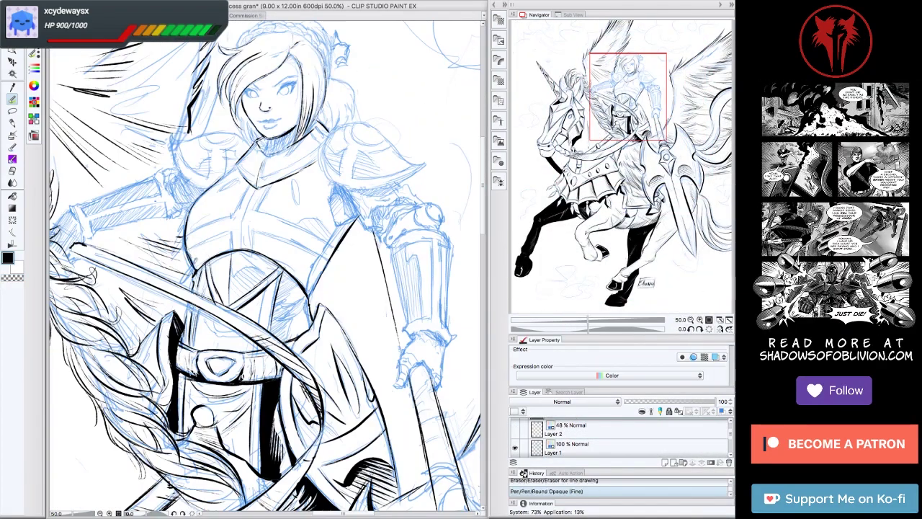
Thicken the arch above the waist, ink jagged shadow shapes at its side and hatch the recess beneath it.
{"action": "key", "text": "asciicircum"}
{"action": "key", "text": "asciicircum"}
{"action": "key", "text": "asciicircum"}
{"action": "key", "text": "asciicircum"}
{"action": "key", "text": "asciicircum"}
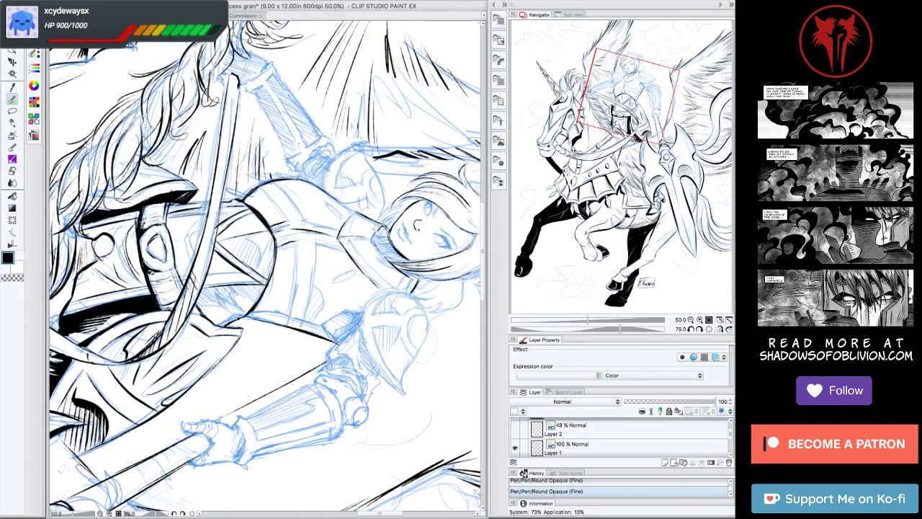
{"action": "left_click", "coordinate": [709, 330]}
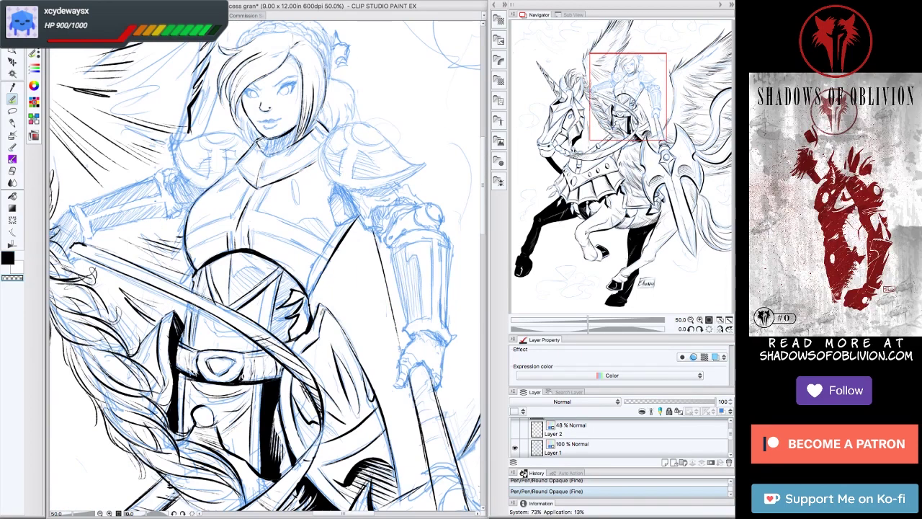
{"action": "scroll", "coordinate": [265, 266], "scroll_direction": "up", "scroll_amount": 1}
{"action": "left_click_drag", "start_coordinate": [238, 279], "coordinate": [280, 272]}
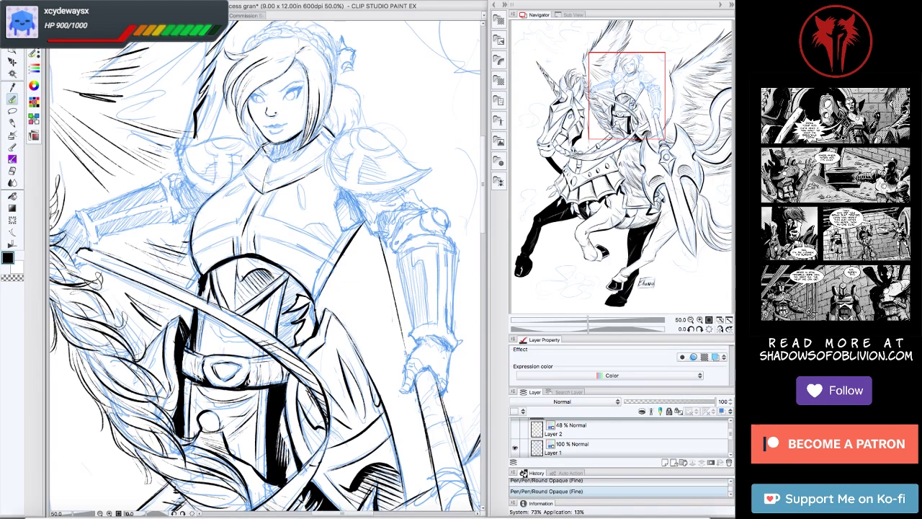
Fill the jagged shadow at the side of the waist solid black and check the whole drawing without the blue sketch.
{"action": "key", "text": "Tab"}
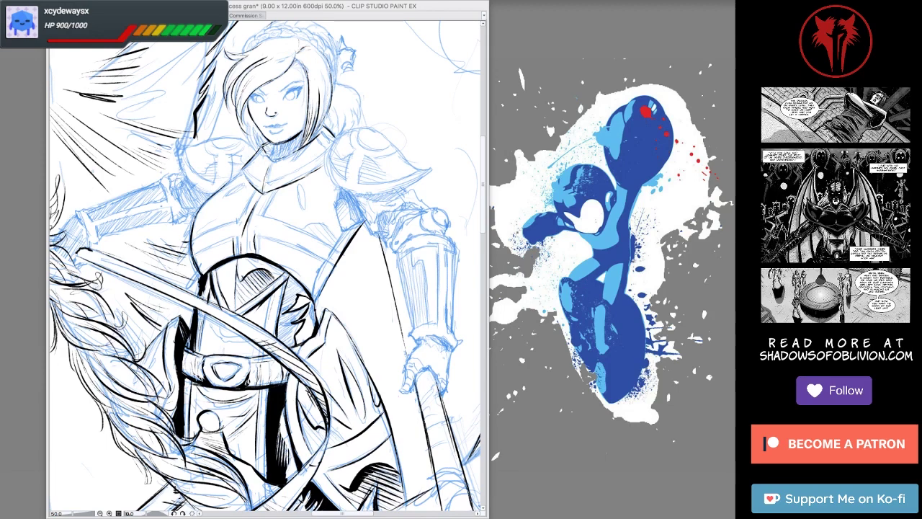
{"action": "key", "text": "Tab"}
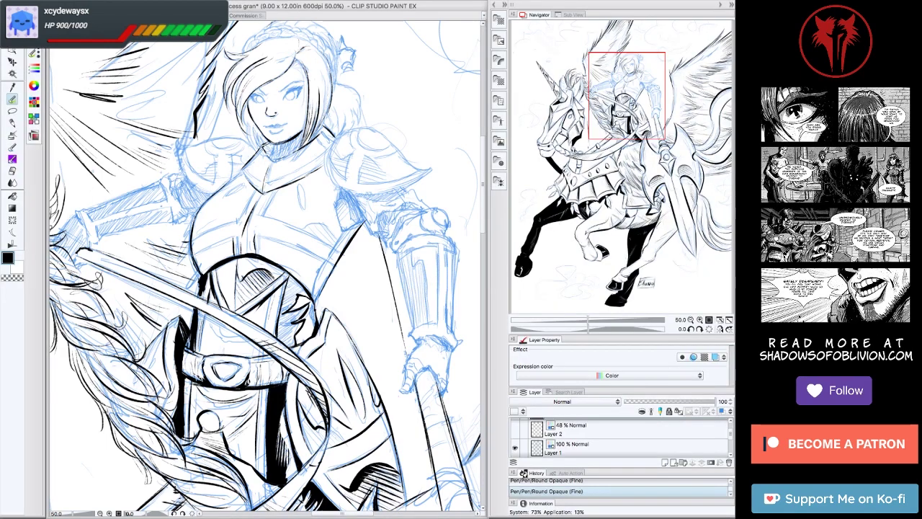
{"action": "scroll", "coordinate": [265, 267], "scroll_direction": "down", "scroll_amount": 1}
{"action": "key", "text": "g"}
{"action": "left_click", "coordinate": [297, 288]}
{"action": "key", "text": "p"}
{"action": "left_click_drag", "start_coordinate": [291, 274], "coordinate": [281, 315]}
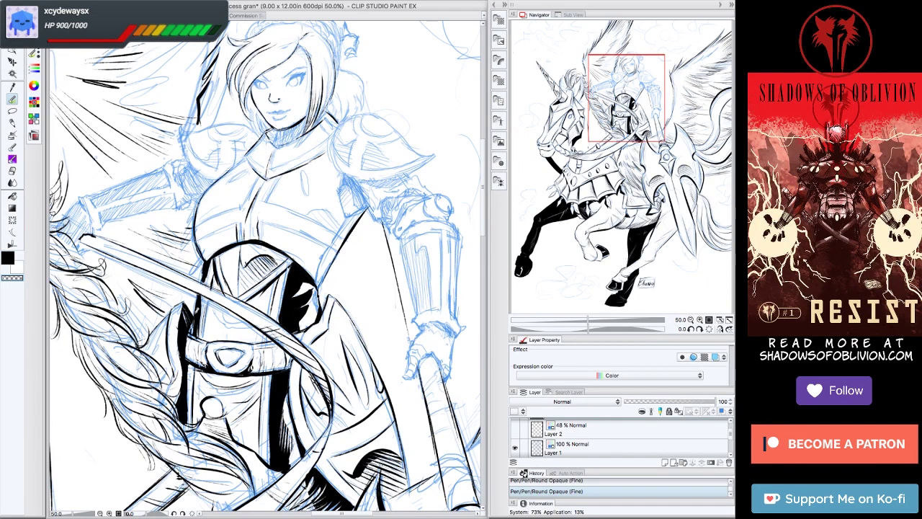
{"action": "left_click_drag", "start_coordinate": [619, 139], "coordinate": [634, 129]}
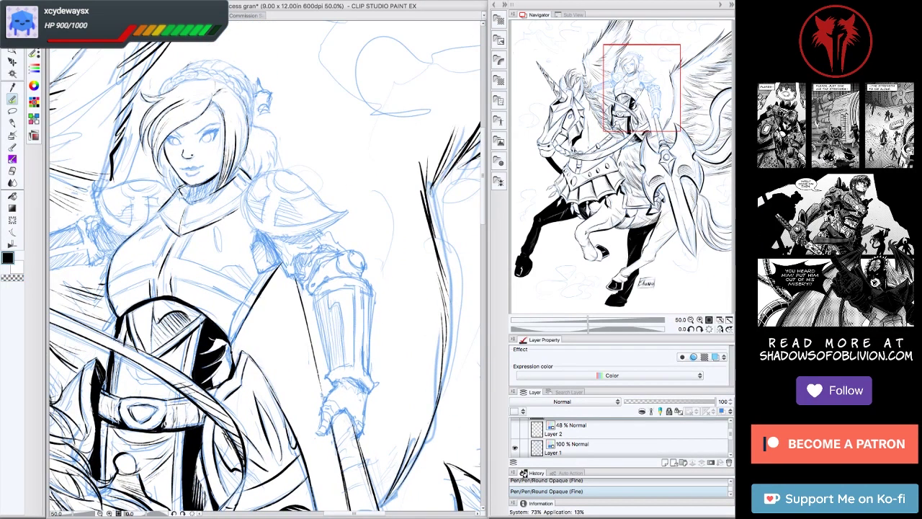
{"action": "scroll", "coordinate": [266, 266], "scroll_direction": "down", "scroll_amount": 2}
{"action": "key", "text": "ctrl+minus"}
{"action": "key", "text": "ctrl+minus"}
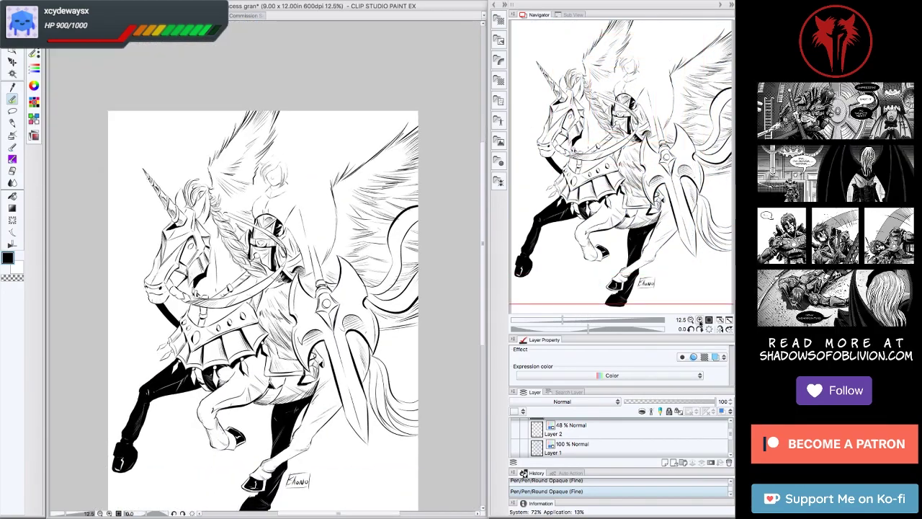
Bring back the blue sketch and ink the breastplate's outline, collar and crossing bands, plus the armour under the arm.
{"action": "key", "text": "ctrl+plus"}
{"action": "key", "text": "ctrl+plus"}
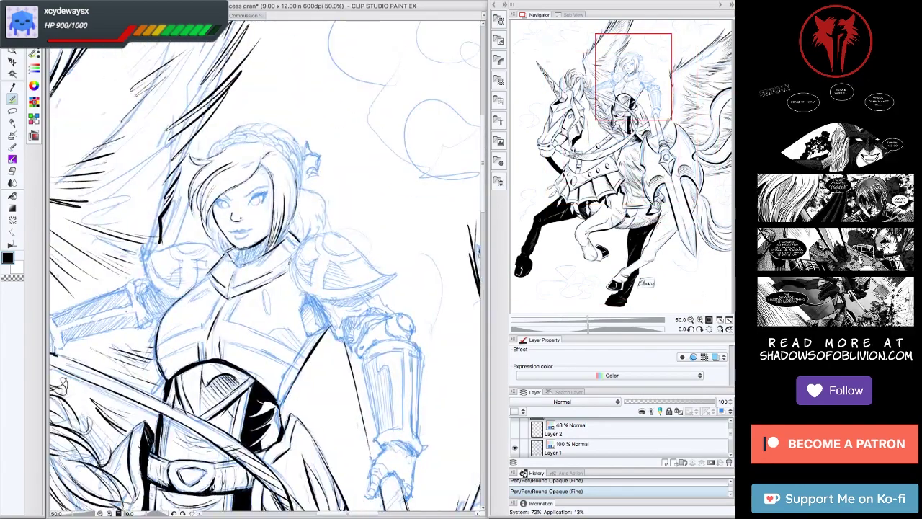
{"action": "key", "text": "minus"}
{"action": "key", "text": "minus"}
{"action": "key", "text": "minus"}
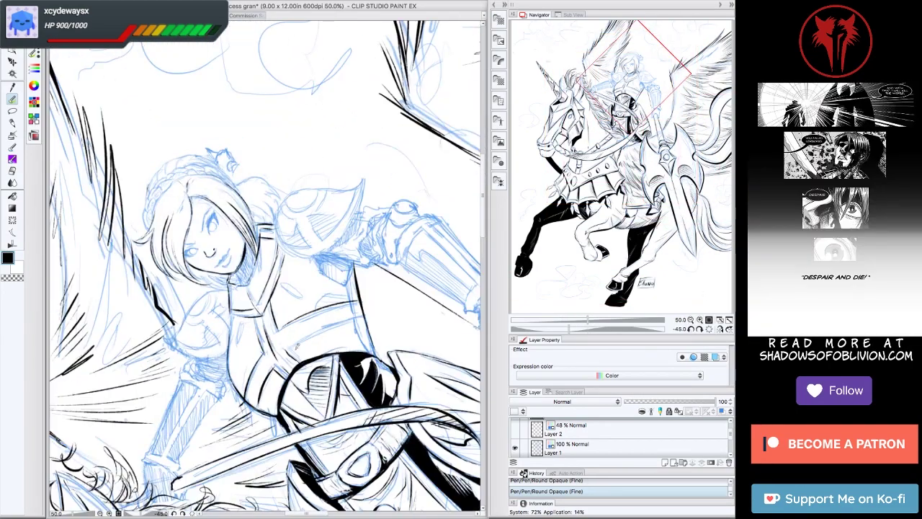
{"action": "key", "text": "asciicircum"}
{"action": "key", "text": "asciicircum"}
{"action": "key", "text": "asciicircum"}
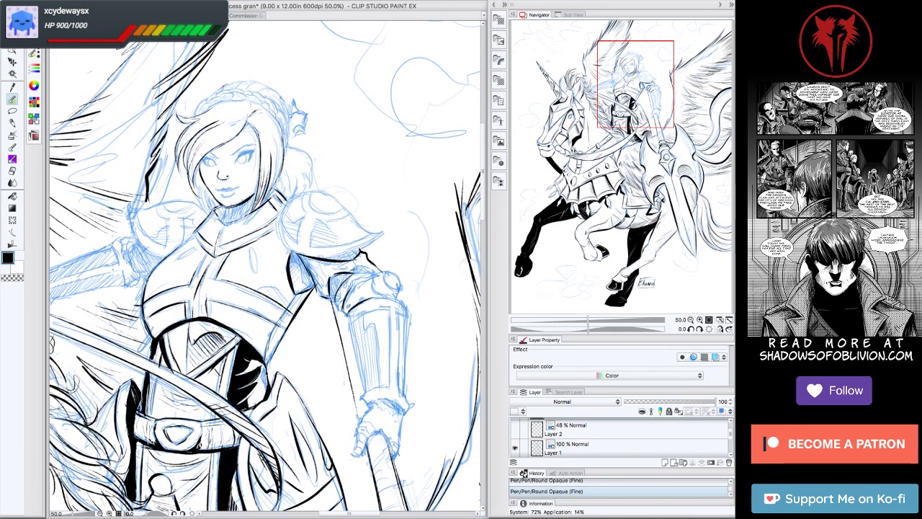
Ink the elbow joint, the forearm guard's edges and the shoulder guard's outline on the rider's axe arm.
{"action": "scroll", "coordinate": [265, 272], "scroll_direction": "right", "scroll_amount": 2}
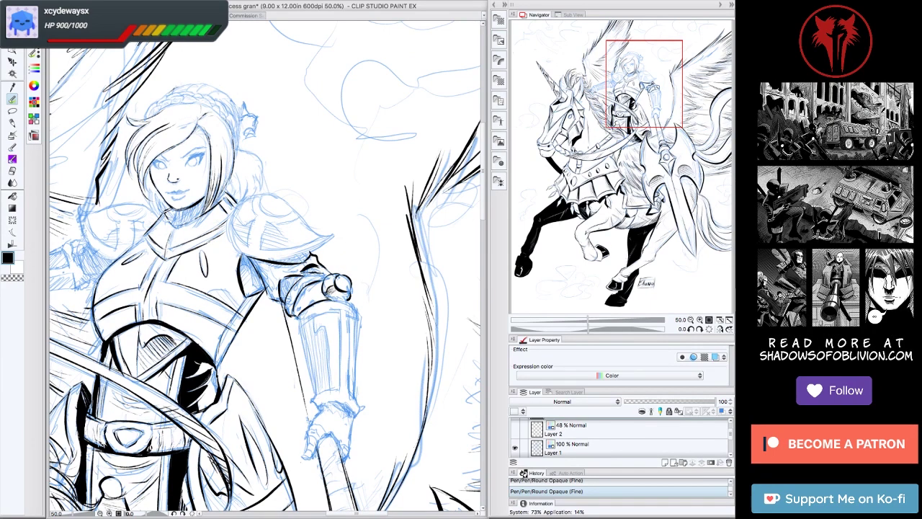
{"action": "scroll", "coordinate": [265, 268], "scroll_direction": "down", "scroll_amount": 2}
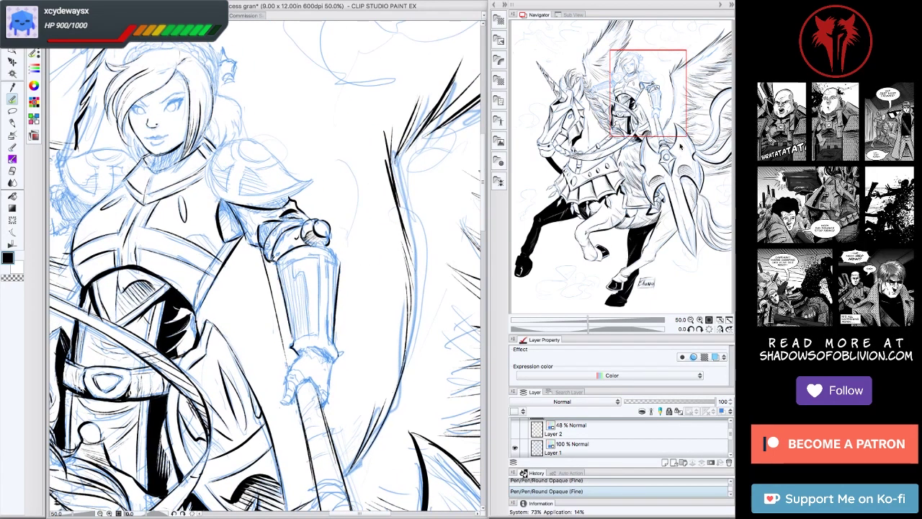
{"action": "key", "text": "asciicircum"}
{"action": "key", "text": "asciicircum"}
{"action": "key", "text": "asciicircum"}
{"action": "key", "text": "asciicircum"}
{"action": "key", "text": "asciicircum"}
{"action": "key", "text": "minus"}
{"action": "key", "text": "minus"}
{"action": "key", "text": "minus"}
{"action": "key", "text": "minus"}
{"action": "key", "text": "minus"}
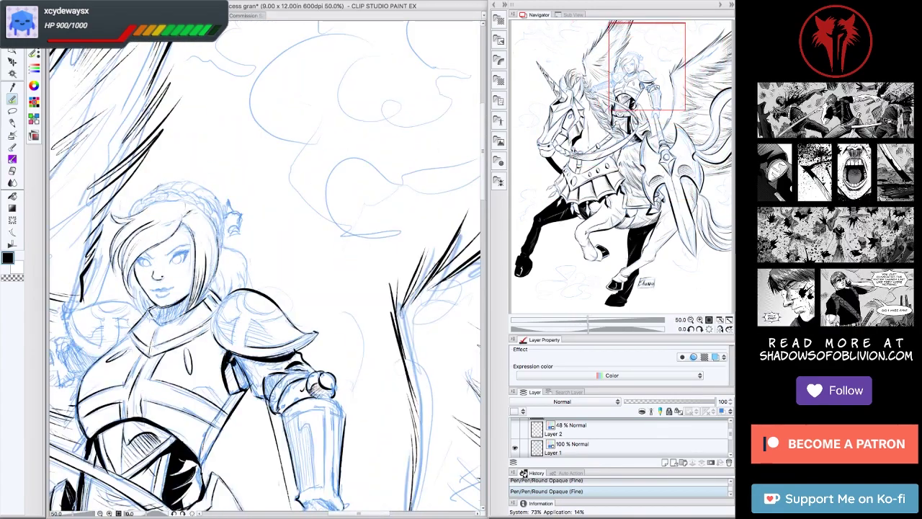
Strengthen the shoulder guard's outline and ink the shadows beneath it on the rider's axe arm.
{"action": "key", "text": "asciicircum"}
{"action": "key", "text": "asciicircum"}
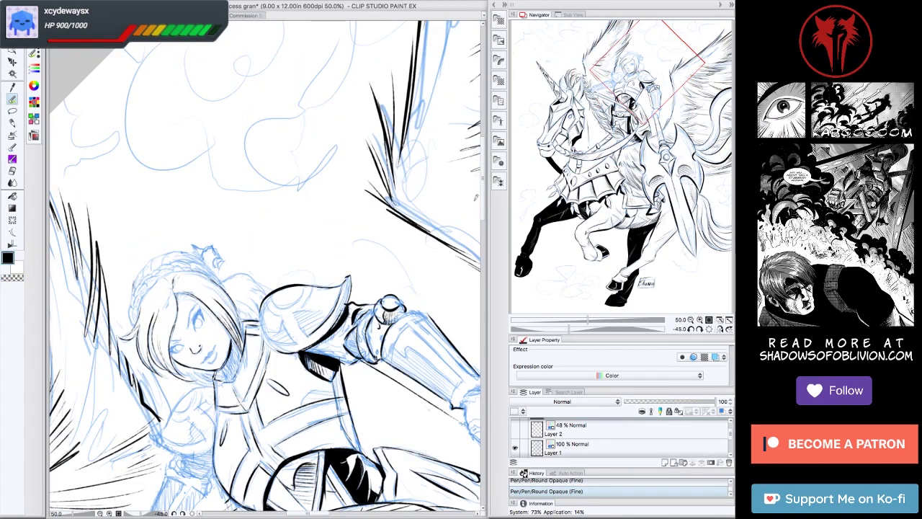
{"action": "key", "text": "asciicircum"}
{"action": "key", "text": "asciicircum"}
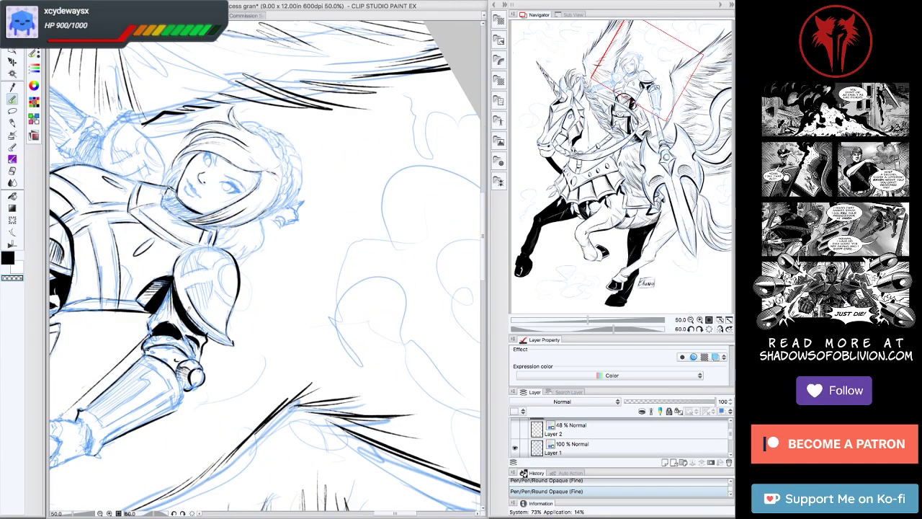
{"action": "left_click", "coordinate": [709, 329]}
{"action": "left_click", "coordinate": [691, 319]}
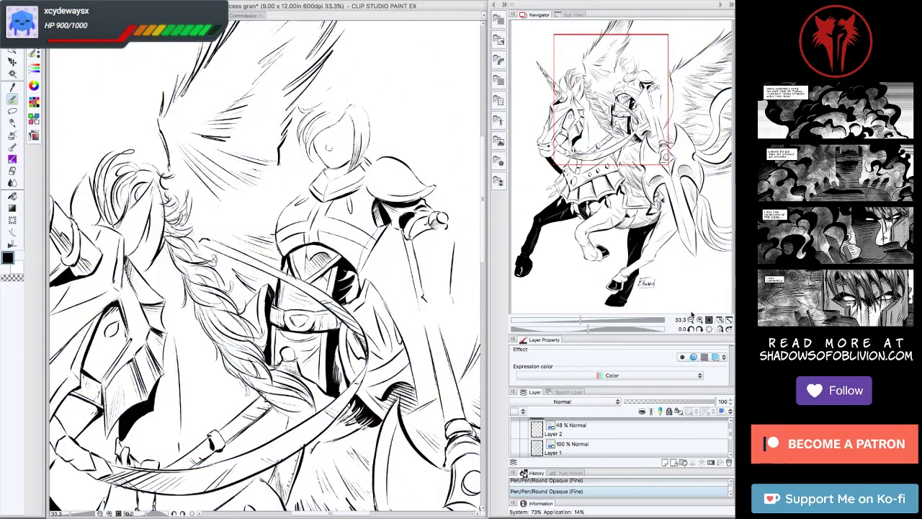
Save the drawing and check the whole page without the blue sketch.
{"action": "key", "text": "ctrl+0"}
{"action": "key", "text": "ctrl+s"}
{"action": "key", "text": "Tab"}
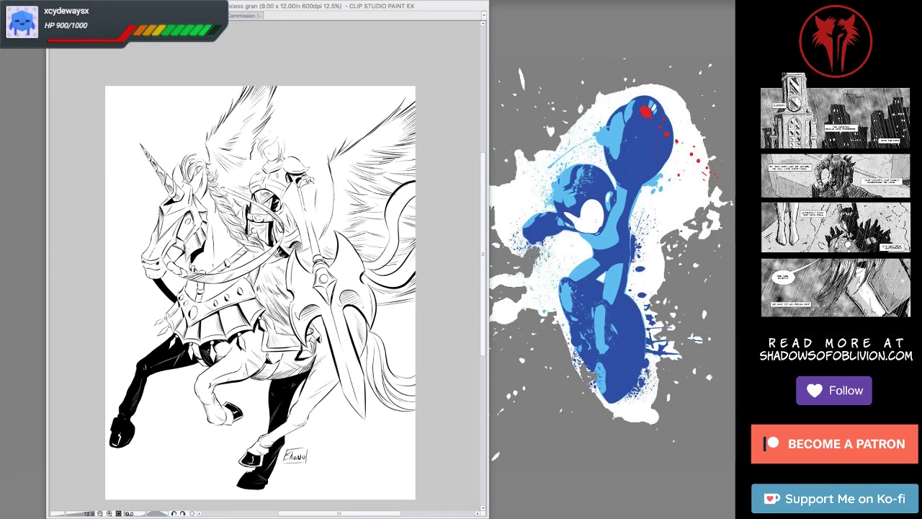
{"action": "key", "text": "Tab"}
{"action": "key", "text": "ctrl+plus"}
{"action": "key", "text": "ctrl+plus"}
{"action": "key", "text": "ctrl+plus"}
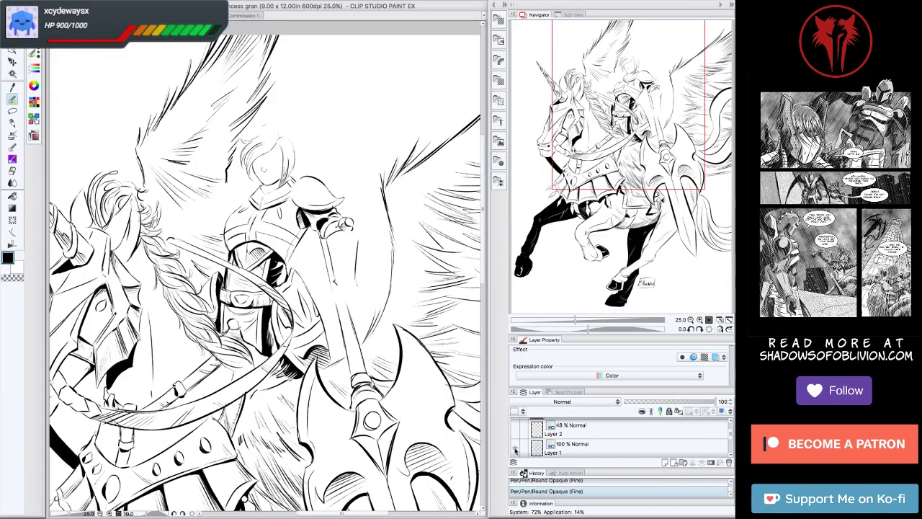
Bring back the blue sketch and ink the axe arm's forearm guard with edge lines, a curved black reflection, hatching and the wrist cuff.
{"action": "key", "text": "ctrl+plus"}
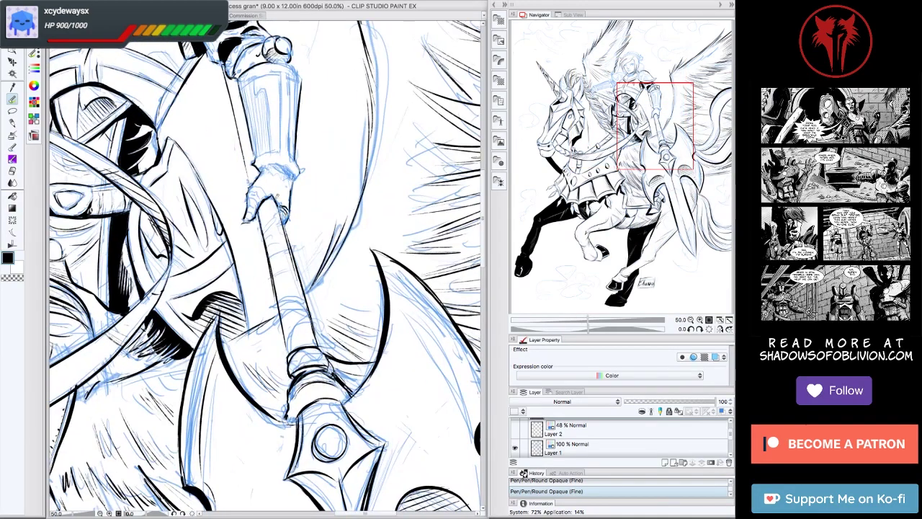
{"action": "left_click_drag", "start_coordinate": [301, 35], "coordinate": [308, 172]}
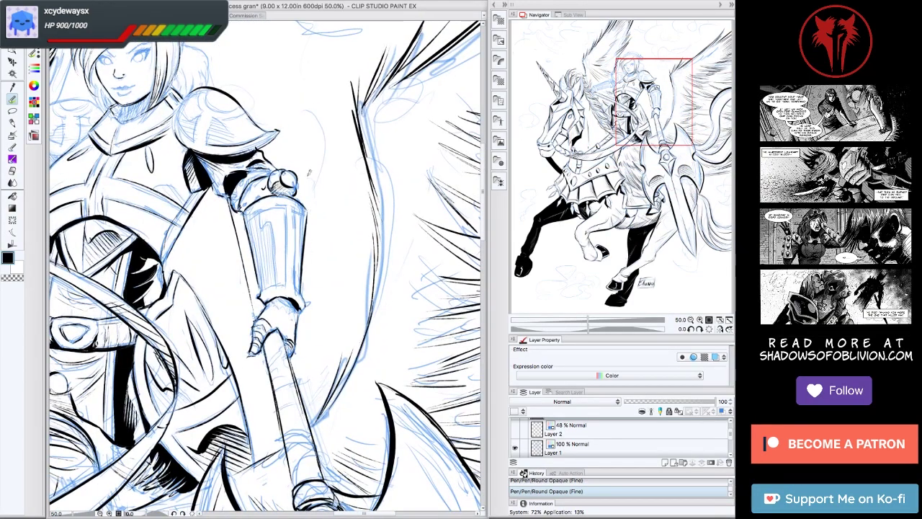
{"action": "mouse_move", "coordinate": [273, 219]}
{"action": "left_mouse_down"}
{"action": "mouse_move", "coordinate": [265, 283]}
{"action": "mouse_move", "coordinate": [254, 290]}
{"action": "left_mouse_up"}
{"action": "left_click_drag", "start_coordinate": [287, 136], "coordinate": [267, 86]}
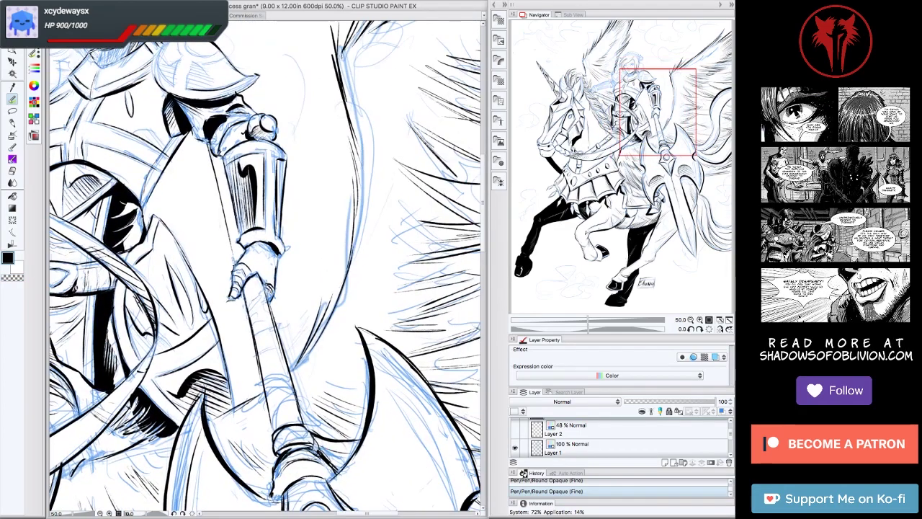
{"action": "left_click_drag", "start_coordinate": [228, 211], "coordinate": [285, 260]}
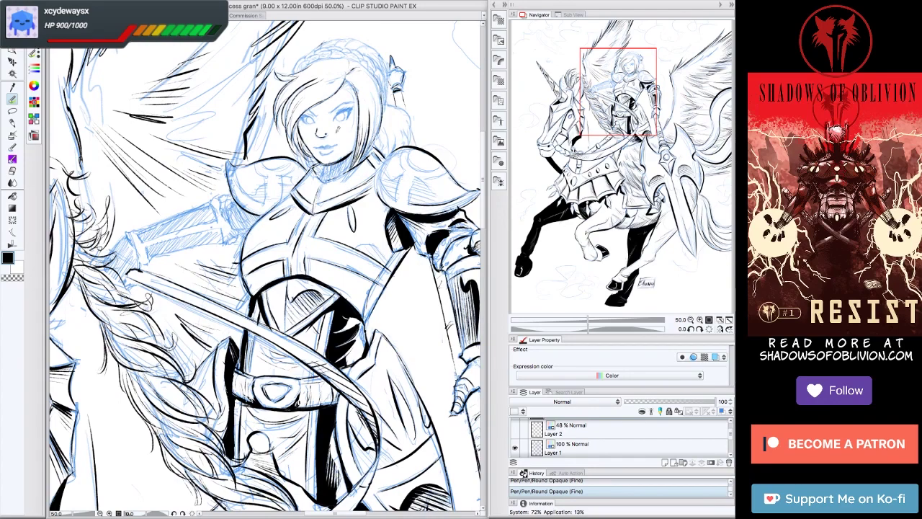
Ink the outline of the forearm guard and elbow on the rider's outstretched arm.
{"action": "left_click_drag", "start_coordinate": [306, 148], "coordinate": [475, 206]}
{"action": "key", "text": "minus"}
{"action": "key", "text": "minus"}
{"action": "key", "text": "minus"}
{"action": "key", "text": "minus"}
{"action": "key", "text": "minus"}
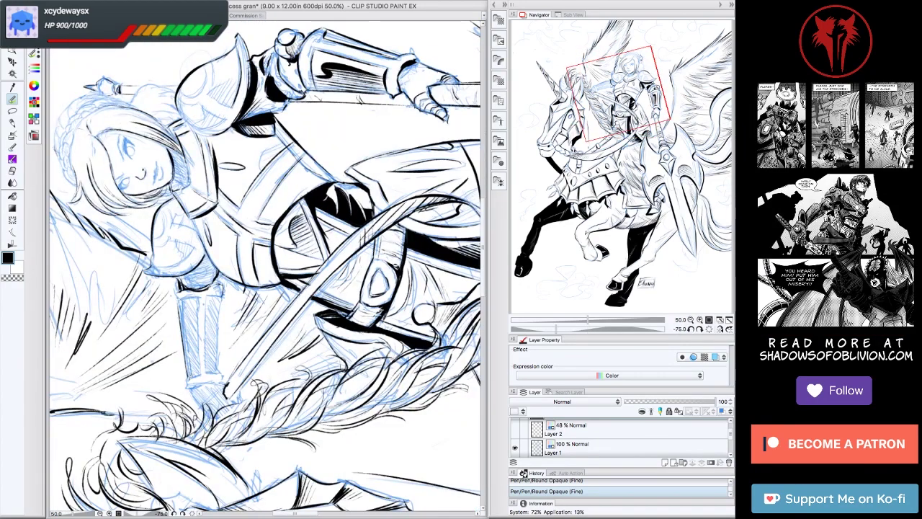
{"action": "key", "text": "at"}
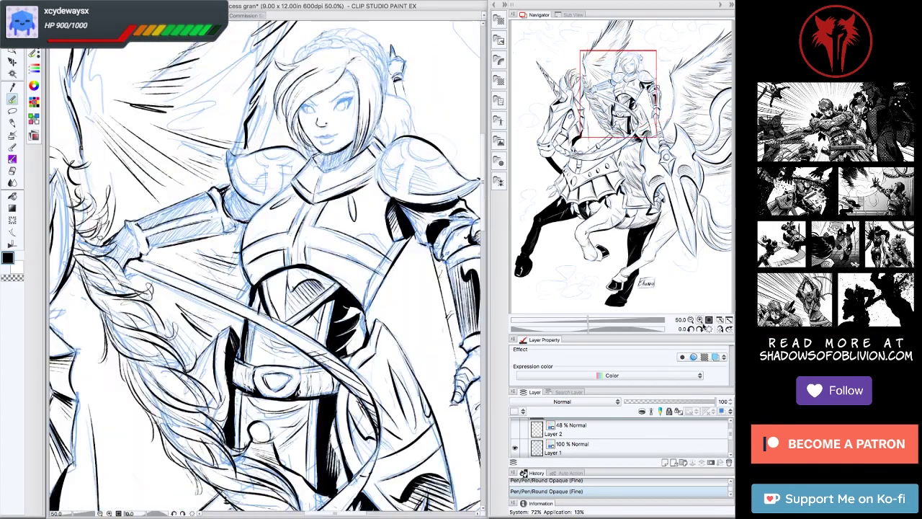
{"action": "key", "text": "ctrl+minus"}
{"action": "key", "text": "ctrl+plus"}
Finish the outstretched arm's cuffs and hand outline, blacken the upper arm and clean up stray lines.
{"action": "key", "text": "minus"}
{"action": "key", "text": "minus"}
{"action": "key", "text": "minus"}
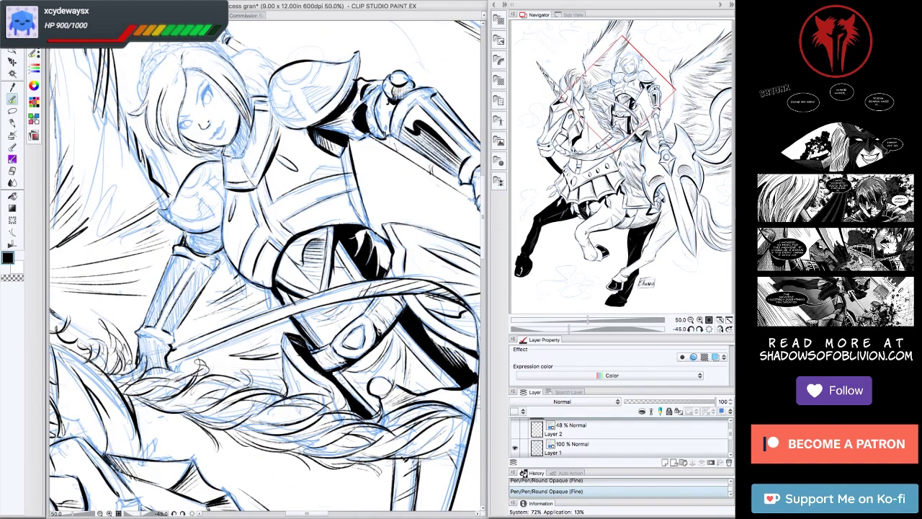
{"action": "mouse_move", "coordinate": [194, 229]}
{"action": "left_mouse_down"}
{"action": "mouse_move", "coordinate": [220, 250]}
{"action": "mouse_move", "coordinate": [167, 295]}
{"action": "mouse_move", "coordinate": [157, 327]}
{"action": "left_mouse_up"}
{"action": "left_click_drag", "start_coordinate": [170, 333], "coordinate": [140, 346]}
{"action": "key", "text": "g"}
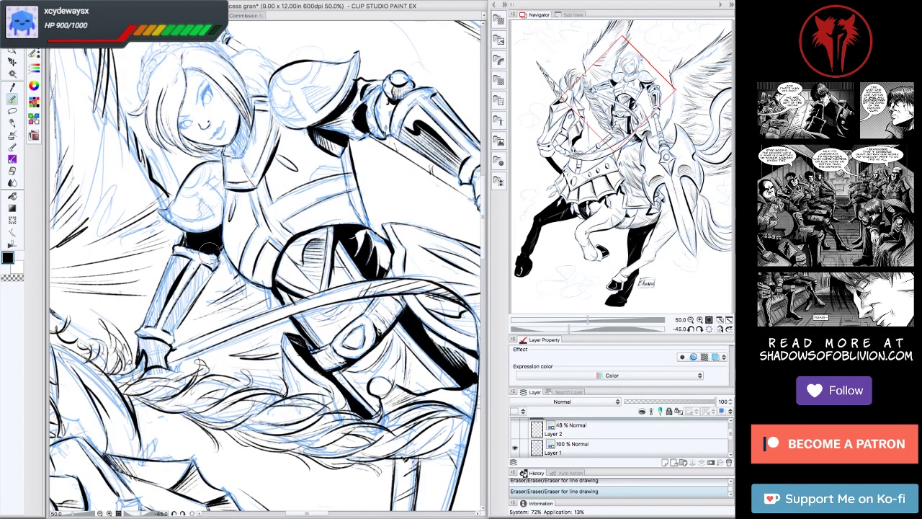
Fill the outstretched arm's forearm panels and glove solid black and touch up their edges.
{"action": "left_click", "coordinate": [167, 291]}
{"action": "left_click", "coordinate": [190, 299]}
{"action": "left_click", "coordinate": [156, 351]}
{"action": "key", "text": "p"}
{"action": "left_click_drag", "start_coordinate": [163, 307], "coordinate": [168, 300]}
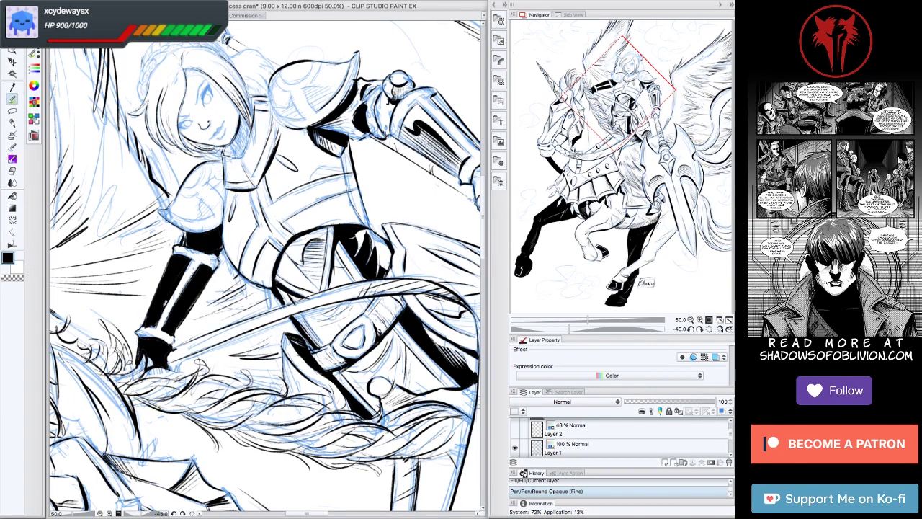
{"action": "left_click_drag", "start_coordinate": [143, 328], "coordinate": [158, 321]}
{"action": "key", "text": "c"}
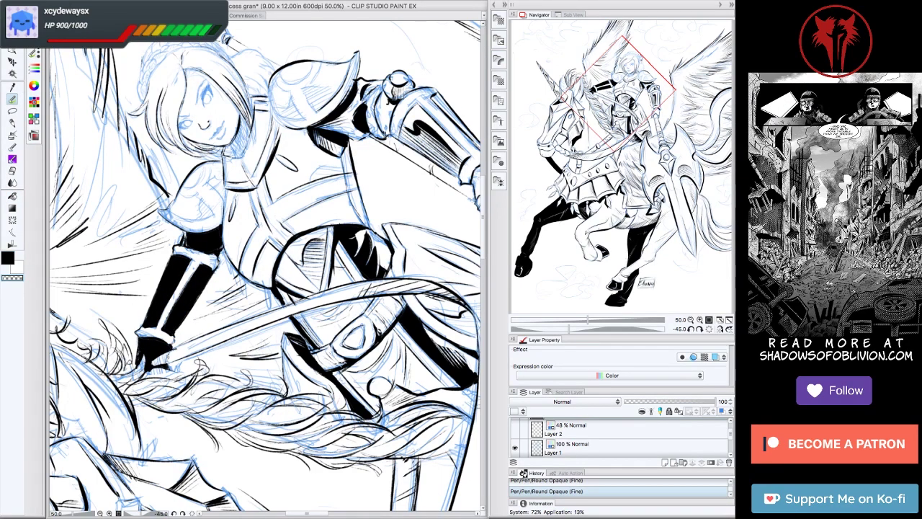
Ink the outer outline and rim of the shoulder guard on the outstretched arm.
{"action": "key", "text": "asciicircum"}
{"action": "key", "text": "asciicircum"}
{"action": "key", "text": "asciicircum"}
{"action": "key", "text": "asciicircum"}
{"action": "key", "text": "asciicircum"}
{"action": "key", "text": "asciicircum"}
{"action": "key", "text": "asciicircum"}
{"action": "key", "text": "asciicircum"}
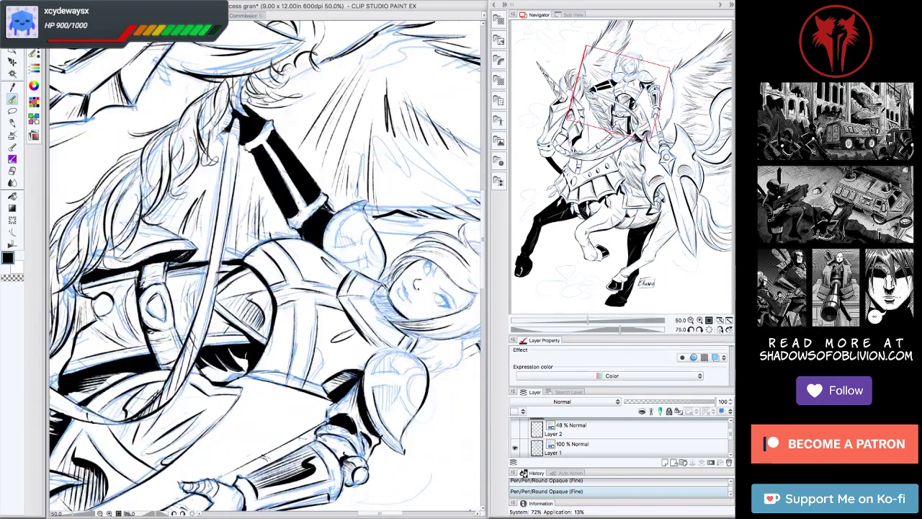
{"action": "key", "text": "minus"}
{"action": "key", "text": "minus"}
{"action": "key", "text": "minus"}
{"action": "key", "text": "minus"}
{"action": "key", "text": "minus"}
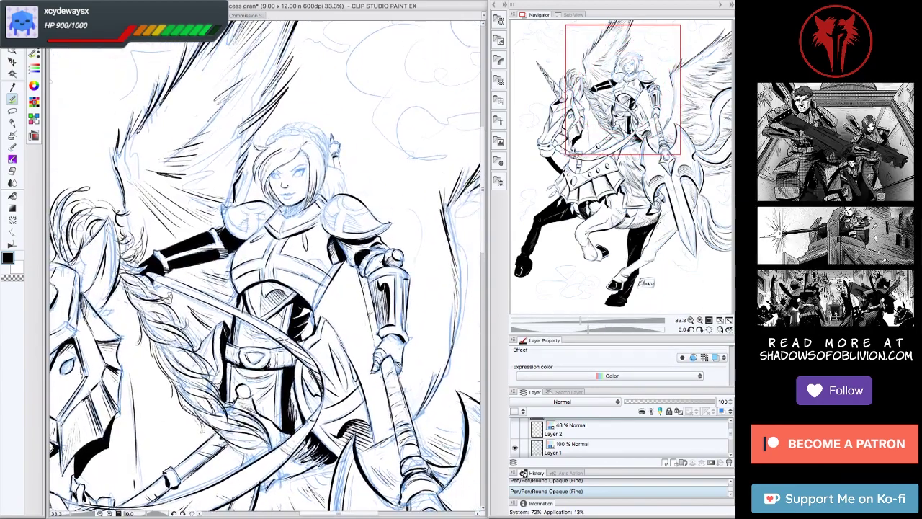
Add a jagged reflection line, inner curves and hatching to the outstretched arm's shoulder guard.
{"action": "key", "text": "ctrl+plus"}
{"action": "key", "text": "asciicircum"}
{"action": "key", "text": "asciicircum"}
{"action": "key", "text": "asciicircum"}
{"action": "key", "text": "asciicircum"}
{"action": "key", "text": "asciicircum"}
{"action": "key", "text": "asciicircum"}
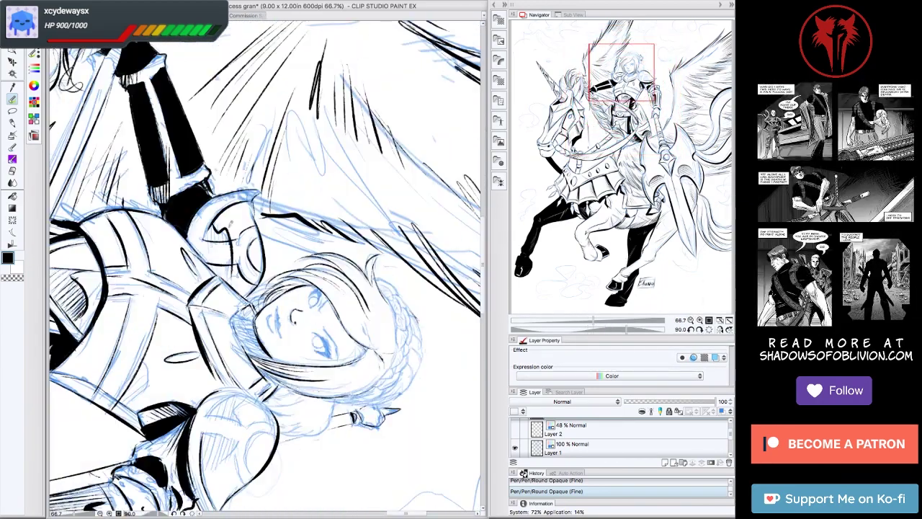
{"action": "key", "text": "minus"}
{"action": "key", "text": "minus"}
{"action": "key", "text": "minus"}
{"action": "key", "text": "minus"}
{"action": "key", "text": "minus"}
{"action": "key", "text": "minus"}
{"action": "key", "text": "ctrl+minus"}
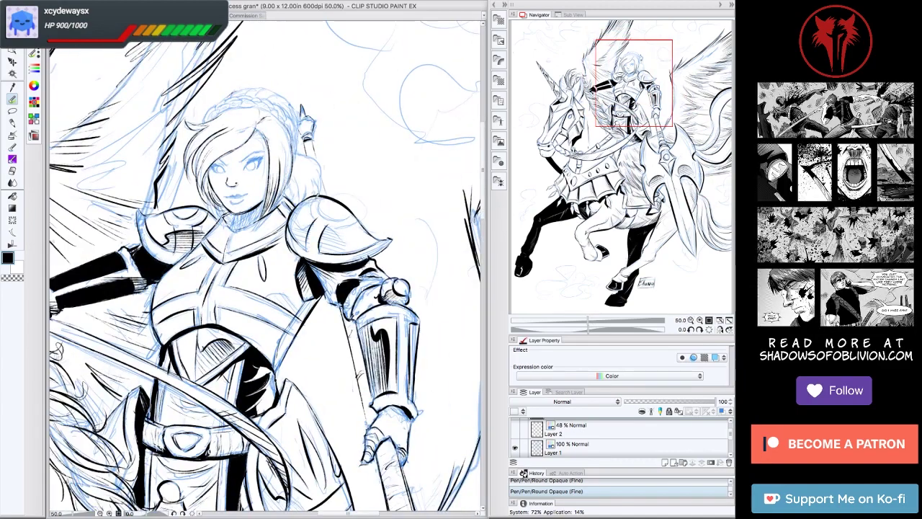
Ink the inner curves and a hatched reflection on the axe arm's shoulder guard.
{"action": "key", "text": "asciicircum"}
{"action": "key", "text": "asciicircum"}
{"action": "key", "text": "asciicircum"}
{"action": "key", "text": "asciicircum"}
{"action": "left_click_drag", "start_coordinate": [332, 266], "coordinate": [315, 325]}
{"action": "left_click_drag", "start_coordinate": [332, 286], "coordinate": [301, 327]}
{"action": "key", "text": "minus"}
{"action": "key", "text": "minus"}
{"action": "key", "text": "minus"}
{"action": "key", "text": "minus"}
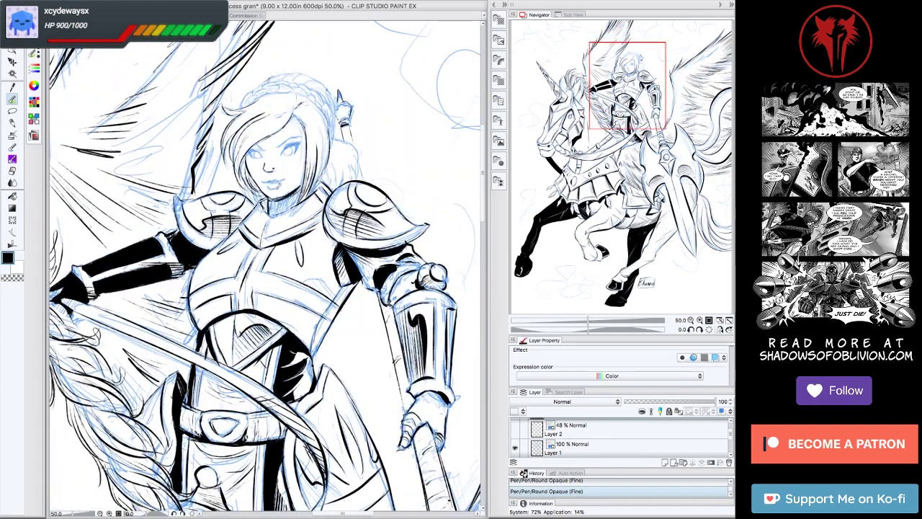
Hide the blue sketch and check the inks across the whole drawing.
{"action": "key", "text": "ctrl+minus"}
{"action": "key", "text": "ctrl+minus"}
{"action": "key", "text": "ctrl+minus"}
{"action": "key", "text": "ctrl+minus"}
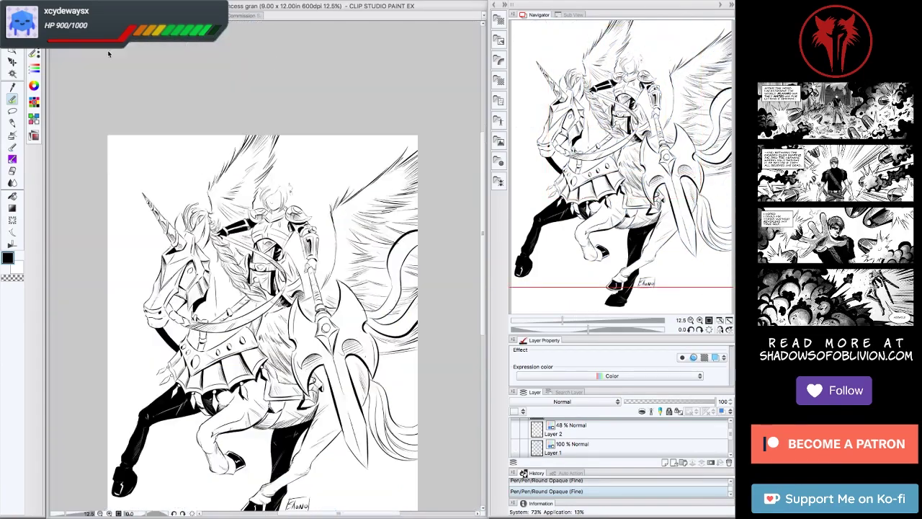
Bring back the blue sketch, ink the gathered hair behind the rider's neck and fill the neck solid black.
{"action": "key", "text": "ctrl+plus"}
{"action": "key", "text": "ctrl+plus"}
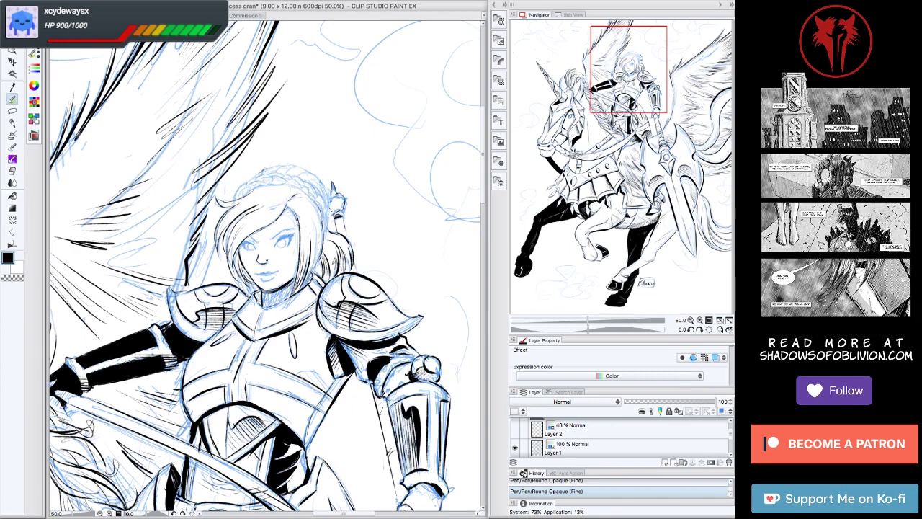
{"action": "key", "text": "minus"}
{"action": "key", "text": "minus"}
{"action": "key", "text": "minus"}
{"action": "key", "text": "minus"}
{"action": "key", "text": "ctrl+plus"}
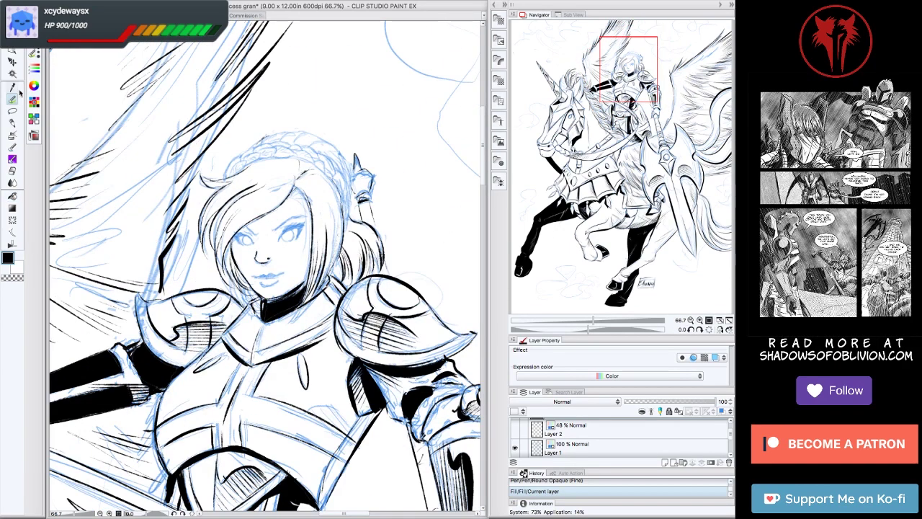
{"action": "left_click_drag", "start_coordinate": [305, 289], "coordinate": [288, 308]}
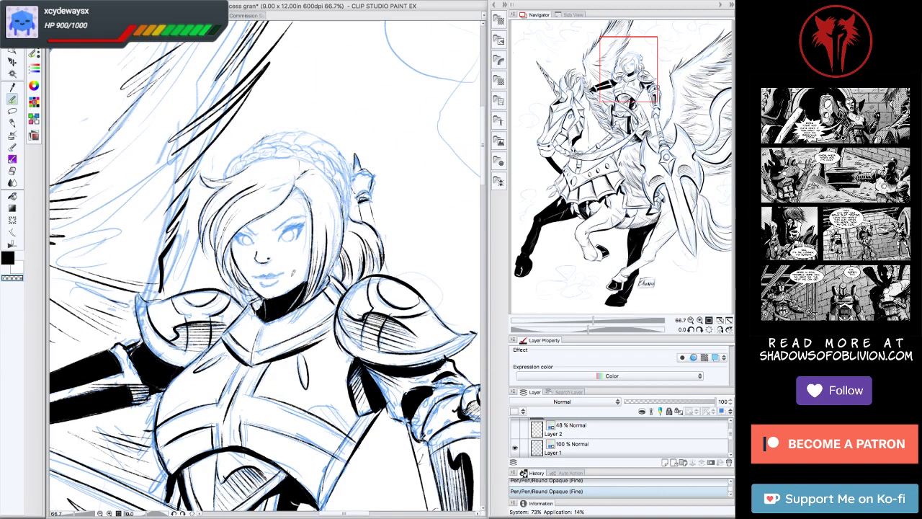
Add a reflection line and short hatching to the breastplate below the axe arm's shoulder guard.
{"action": "key", "text": "minus"}
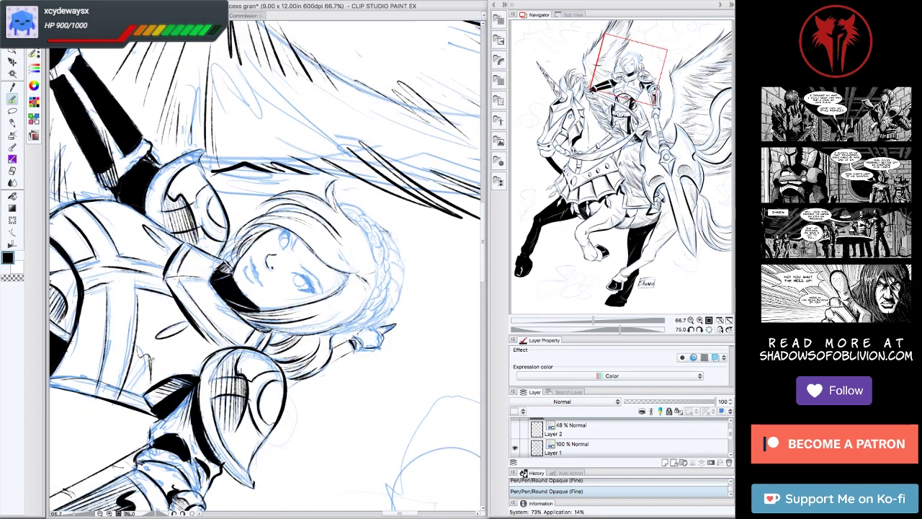
{"action": "key", "text": "ctrl+at"}
{"action": "scroll", "coordinate": [265, 266], "scroll_direction": "up", "scroll_amount": 4}
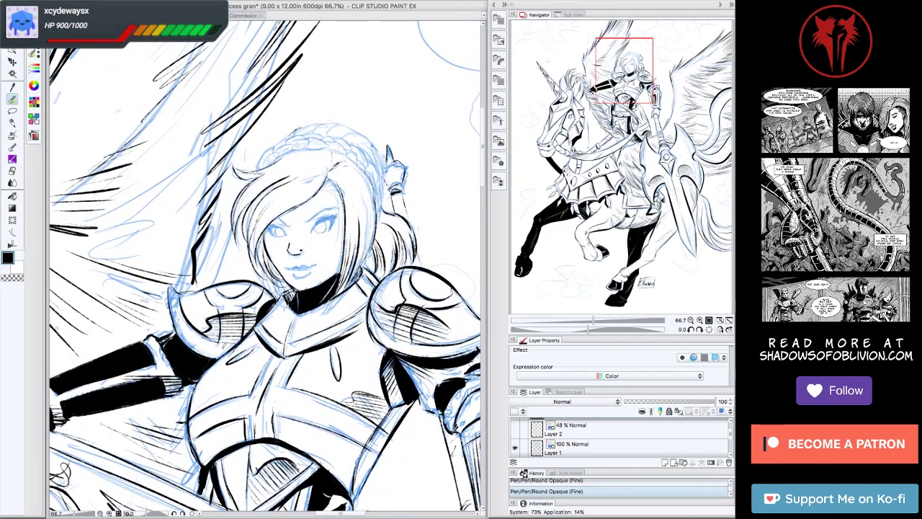
Ink the first plaits of the braid across the front of the rider's head.
{"action": "key", "text": "minus"}
{"action": "key", "text": "minus"}
{"action": "key", "text": "minus"}
{"action": "key", "text": "minus"}
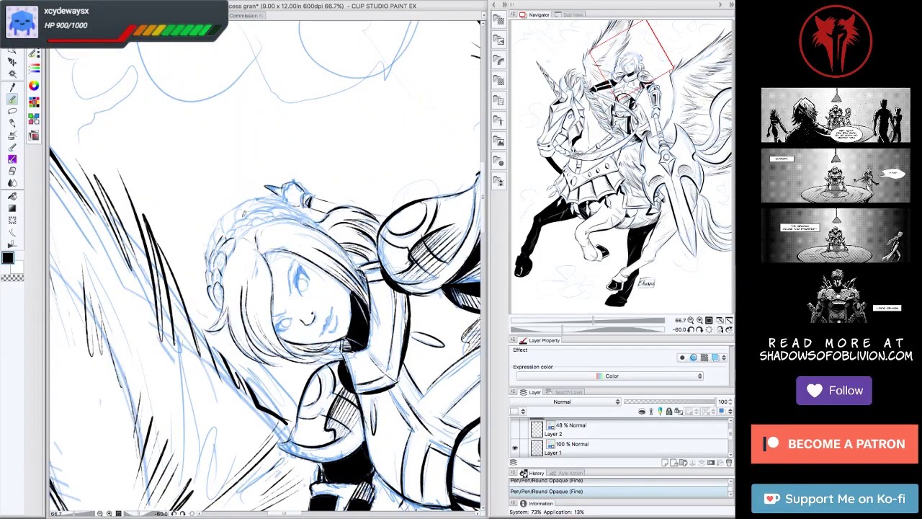
{"action": "key", "text": "minus"}
{"action": "key", "text": "minus"}
{"action": "key", "text": "minus"}
{"action": "key", "text": "at"}
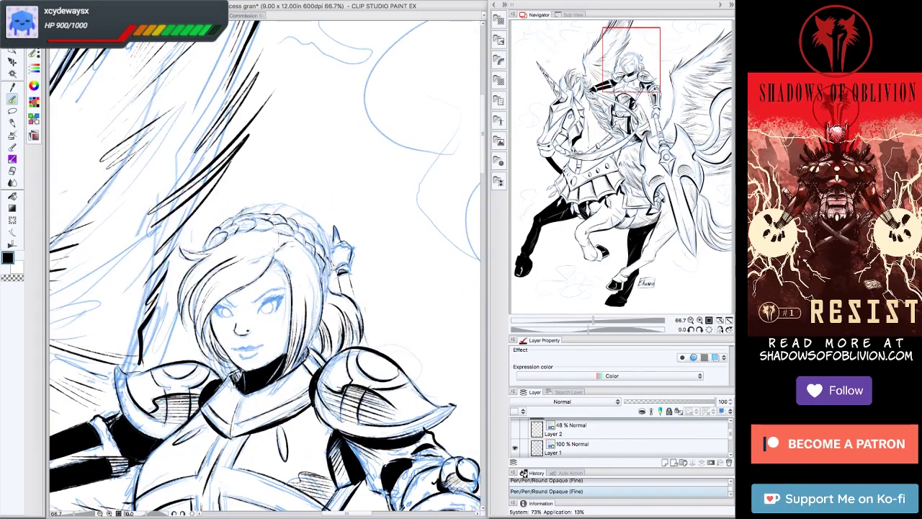
Continue inking the braid around the crown and down behind the ear, with fine hatching between the plaits.
{"action": "key", "text": "minus"}
{"action": "key", "text": "minus"}
{"action": "key", "text": "minus"}
{"action": "key", "text": "minus"}
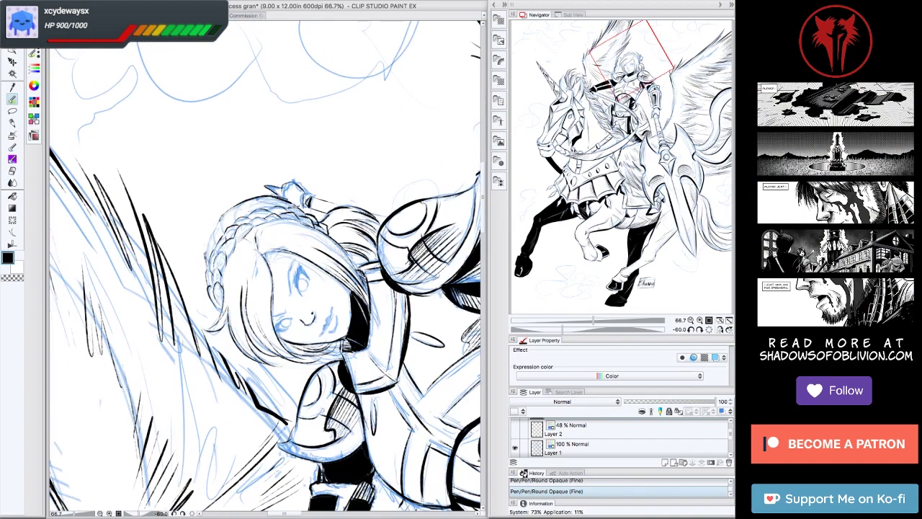
{"action": "key", "text": "asciicircum"}
{"action": "key", "text": "asciicircum"}
{"action": "key", "text": "asciicircum"}
{"action": "key", "text": "asciicircum"}
{"action": "key", "text": "asciicircum"}
{"action": "key", "text": "asciicircum"}
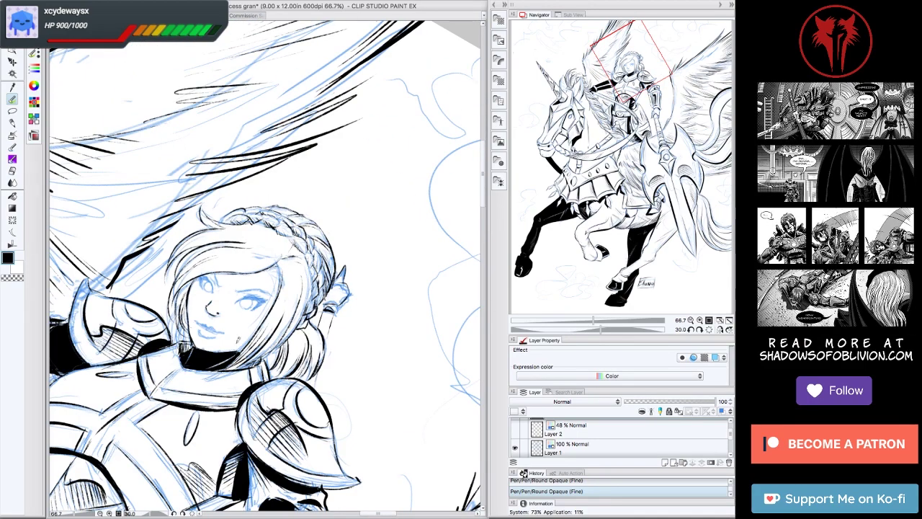
Ink the rider's lips, chin shadow and eyebrows.
{"action": "left_click", "coordinate": [700, 329]}
{"action": "left_click", "coordinate": [699, 320]}
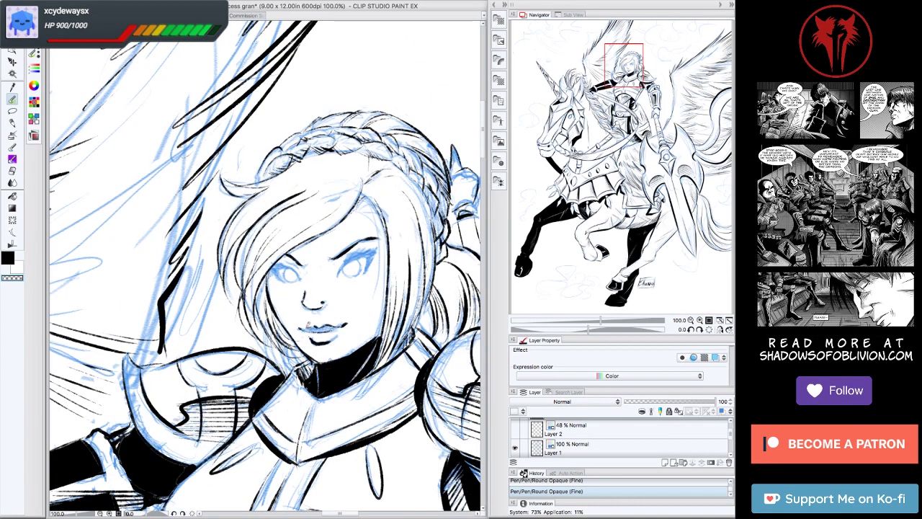
{"action": "key", "text": "minus"}
{"action": "key", "text": "minus"}
{"action": "key", "text": "asciicircum"}
{"action": "key", "text": "asciicircum"}
{"action": "key", "text": "asciicircum"}
{"action": "key", "text": "asciicircum"}
{"action": "key", "text": "asciicircum"}
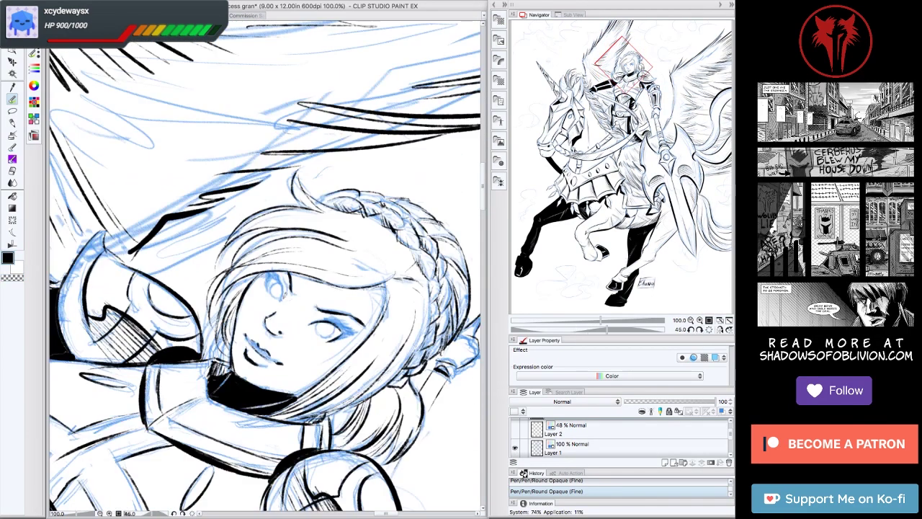
Ink the lids and lashes of both of the rider's eyes.
{"action": "key", "text": "minus"}
{"action": "key", "text": "minus"}
{"action": "key", "text": "minus"}
{"action": "key", "text": "minus"}
{"action": "key", "text": "minus"}
{"action": "key", "text": "minus"}
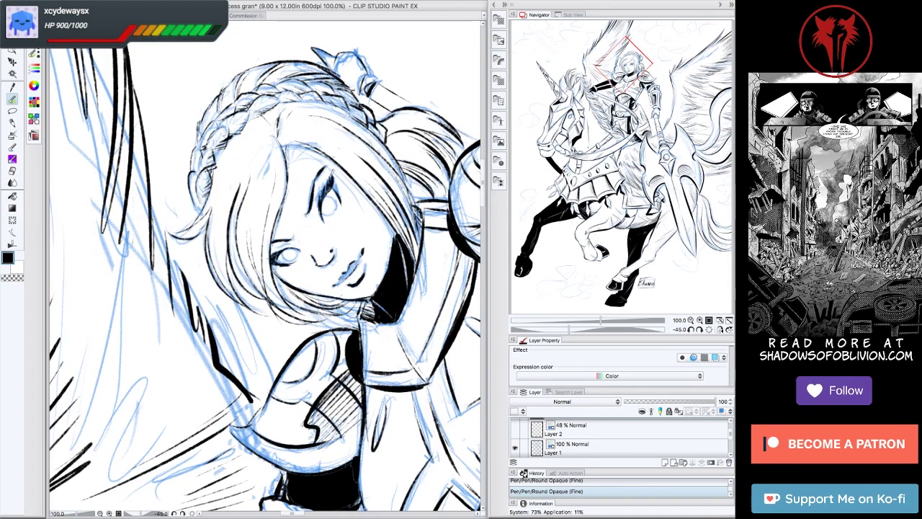
{"action": "key", "text": "at"}
Hide the blue sketch and examine the rider's inked face, braid and armour.
{"action": "key", "text": "ctrl+minus"}
{"action": "key", "text": "ctrl+minus"}
{"action": "key", "text": "ctrl+minus"}
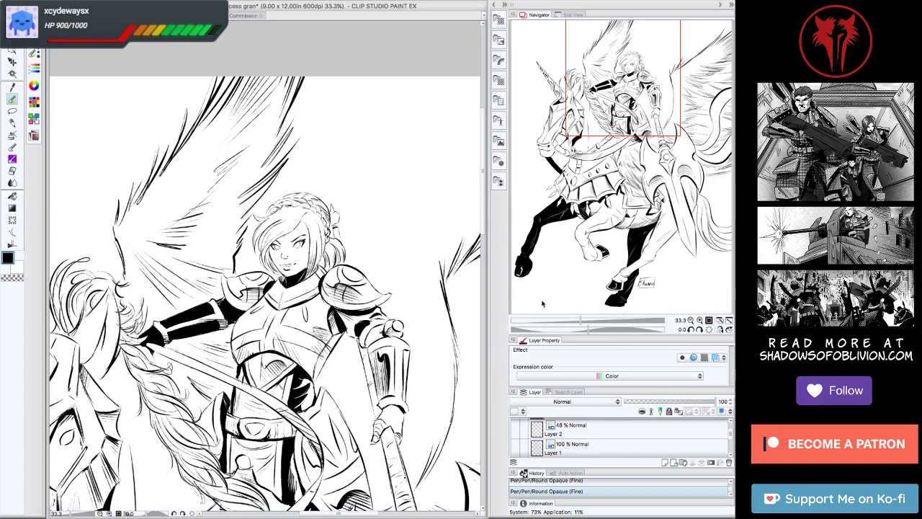
{"action": "key", "text": "ctrl+plus"}
{"action": "key", "text": "minus"}
{"action": "key", "text": "minus"}
{"action": "key", "text": "minus"}
{"action": "key", "text": "at"}
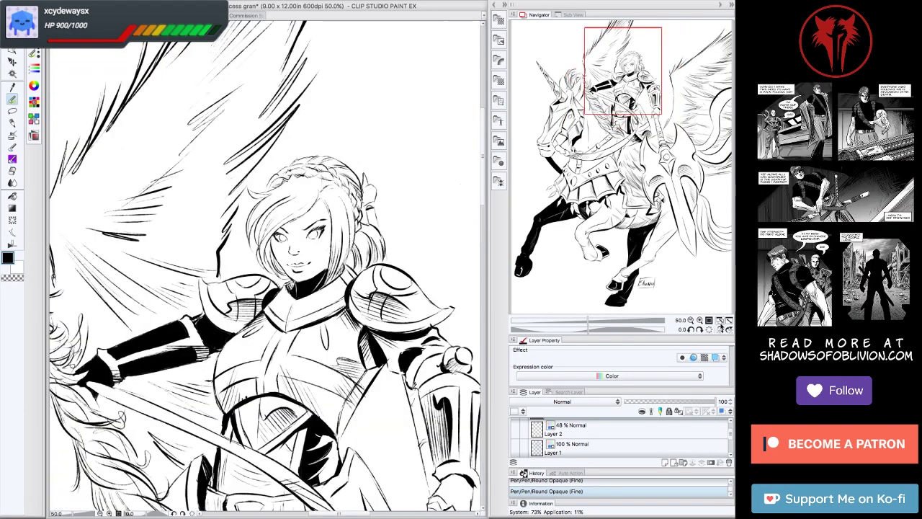
Examine the inked rider, axe, wings and unicorn up close and as a whole page, including with the palettes hidden.
{"action": "key", "text": "ctrl+minus"}
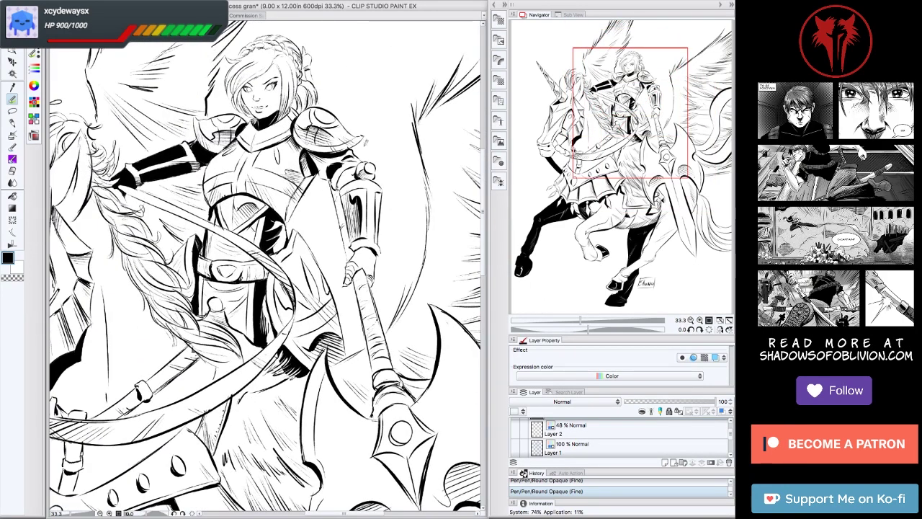
{"action": "left_click_drag", "start_coordinate": [371, 216], "coordinate": [230, 108]}
{"action": "key", "text": "ctrl+minus"}
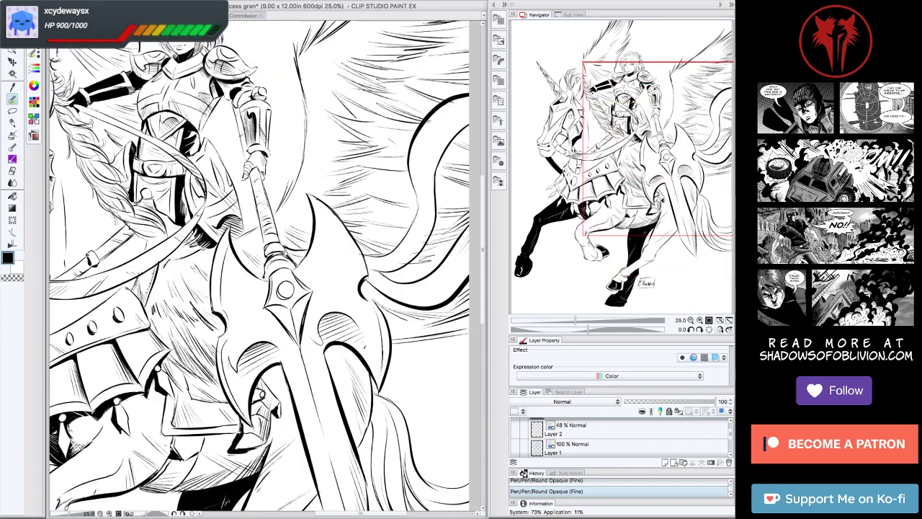
{"action": "key", "text": "ctrl+minus"}
{"action": "key", "text": "ctrl+minus"}
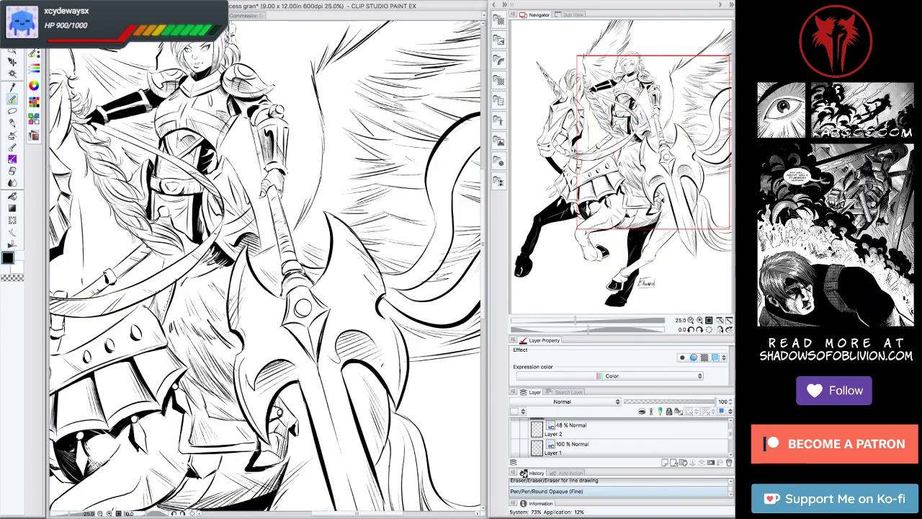
{"action": "key", "text": "Tab"}
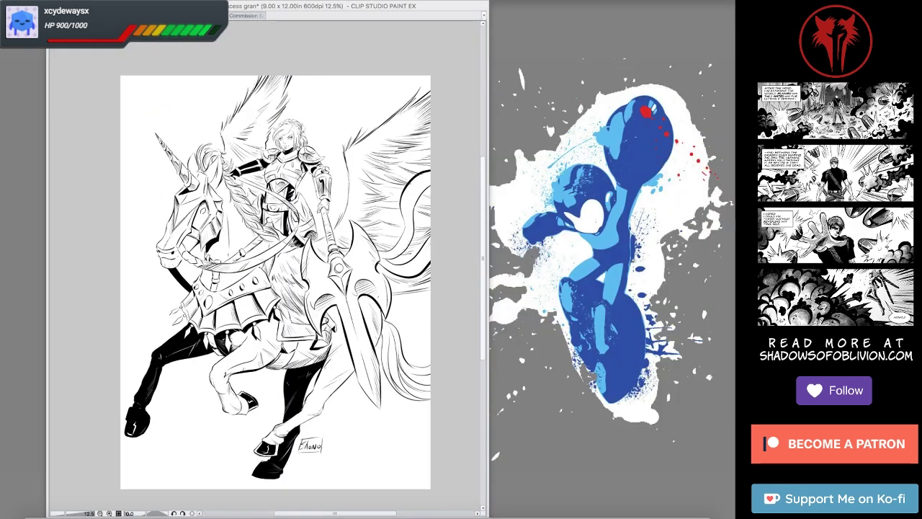
{"action": "key", "text": "Tab"}
{"action": "key", "text": "Tab"}
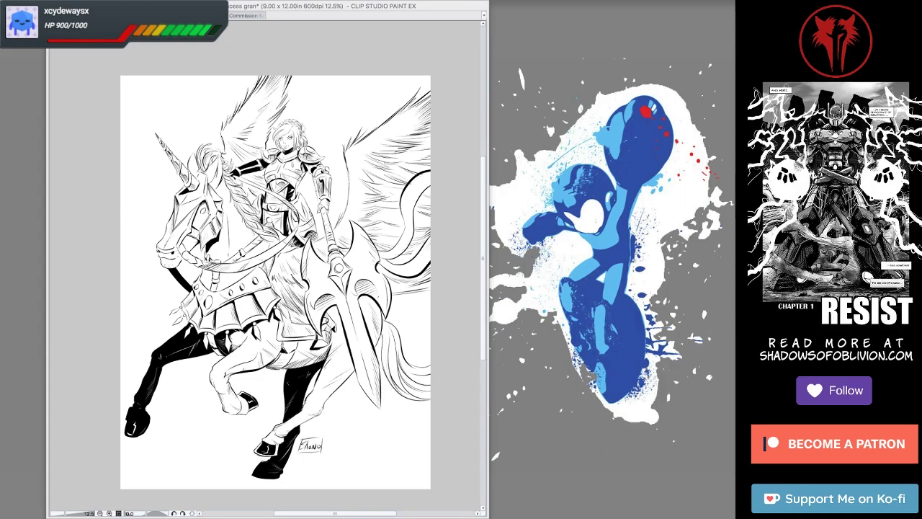
{"action": "key", "text": "Tab"}
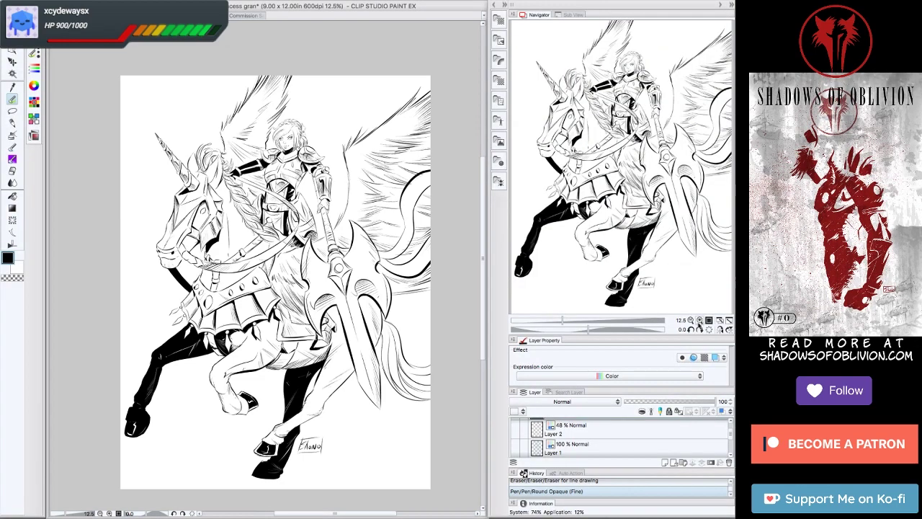
{"action": "key", "text": "ctrl+plus"}
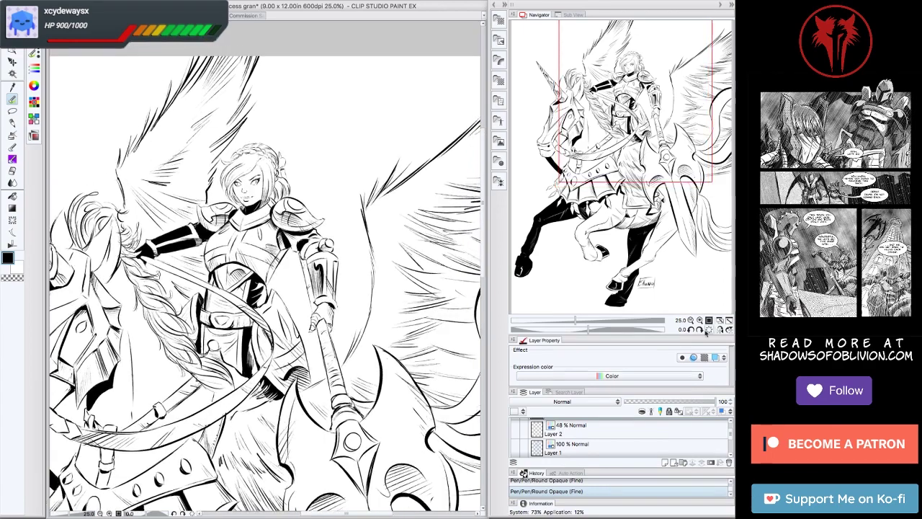
{"action": "key", "text": "ctrl+plus"}
{"action": "scroll", "coordinate": [265, 288], "scroll_direction": "down", "scroll_amount": 3}
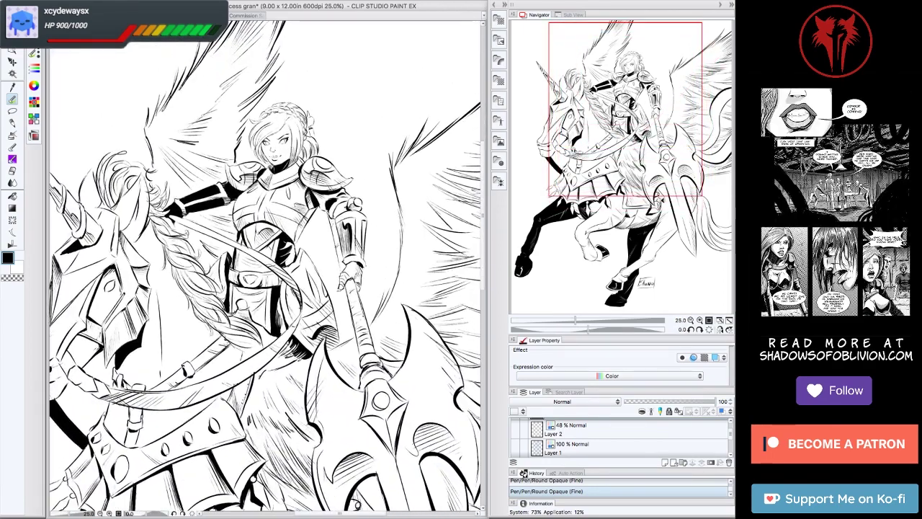
{"action": "key", "text": "ctrl+minus"}
{"action": "key", "text": "ctrl+minus"}
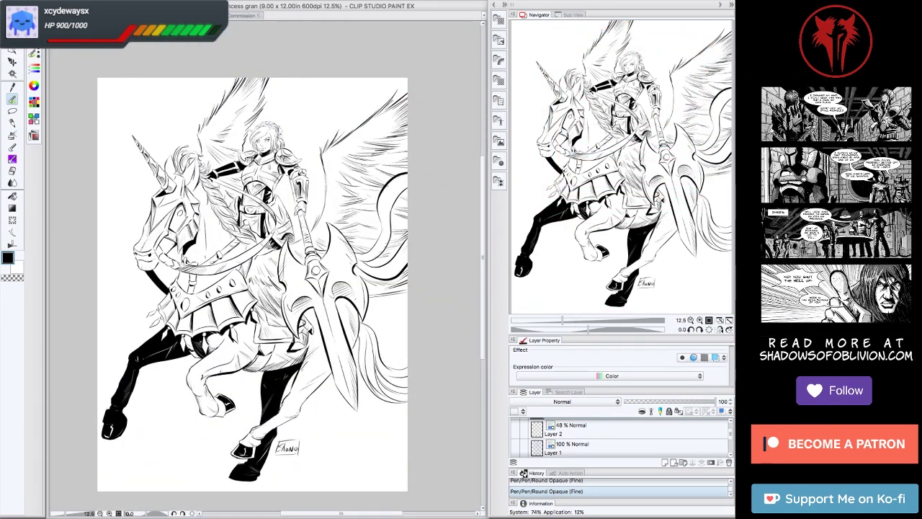
View the other open illustration, the horned woman with bat wings, as a whole page with the palettes hidden.
{"action": "key", "text": "Tab"}
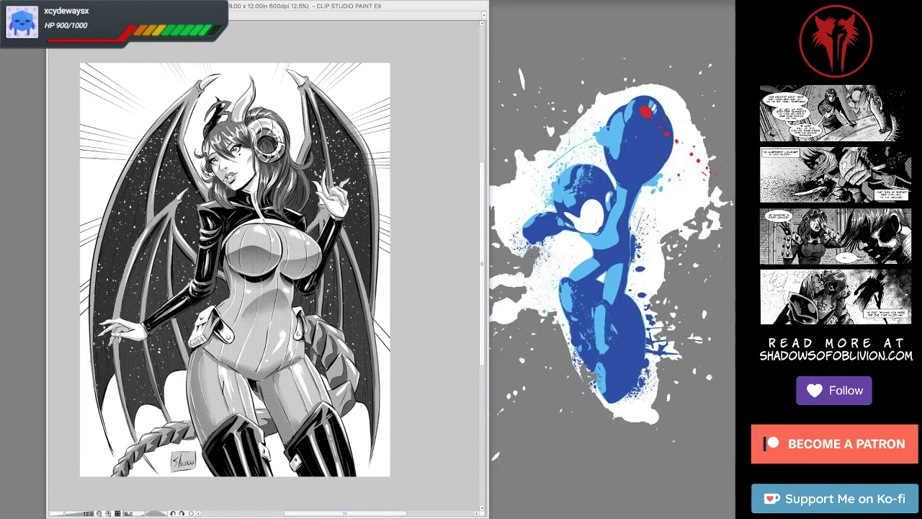
{"action": "key", "text": "Tab"}
{"action": "key", "text": "Tab"}
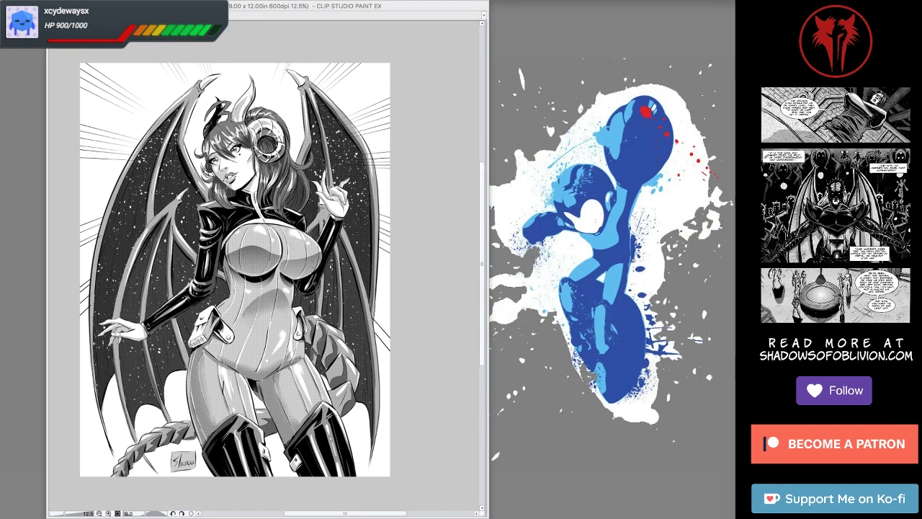